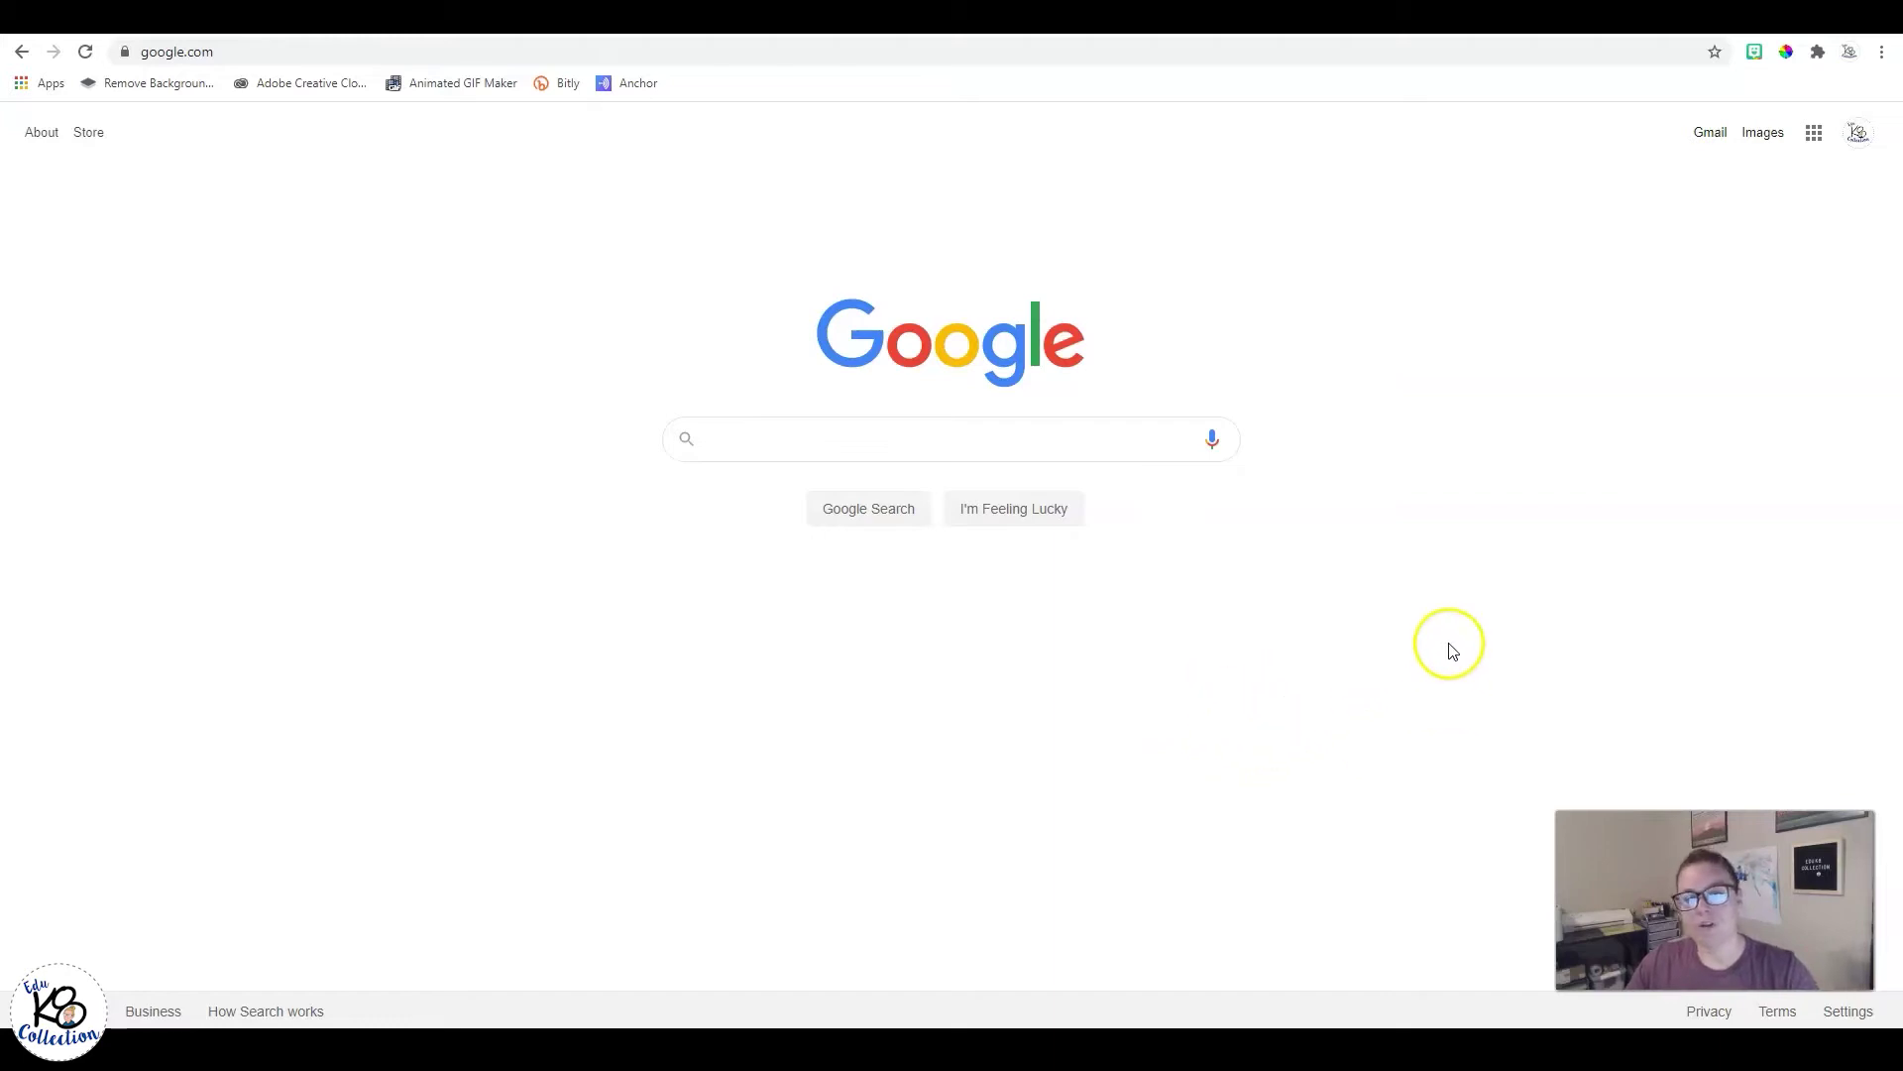
# Step: Open Google Calendar from the Google home page
pyautogui.click(1816, 139)
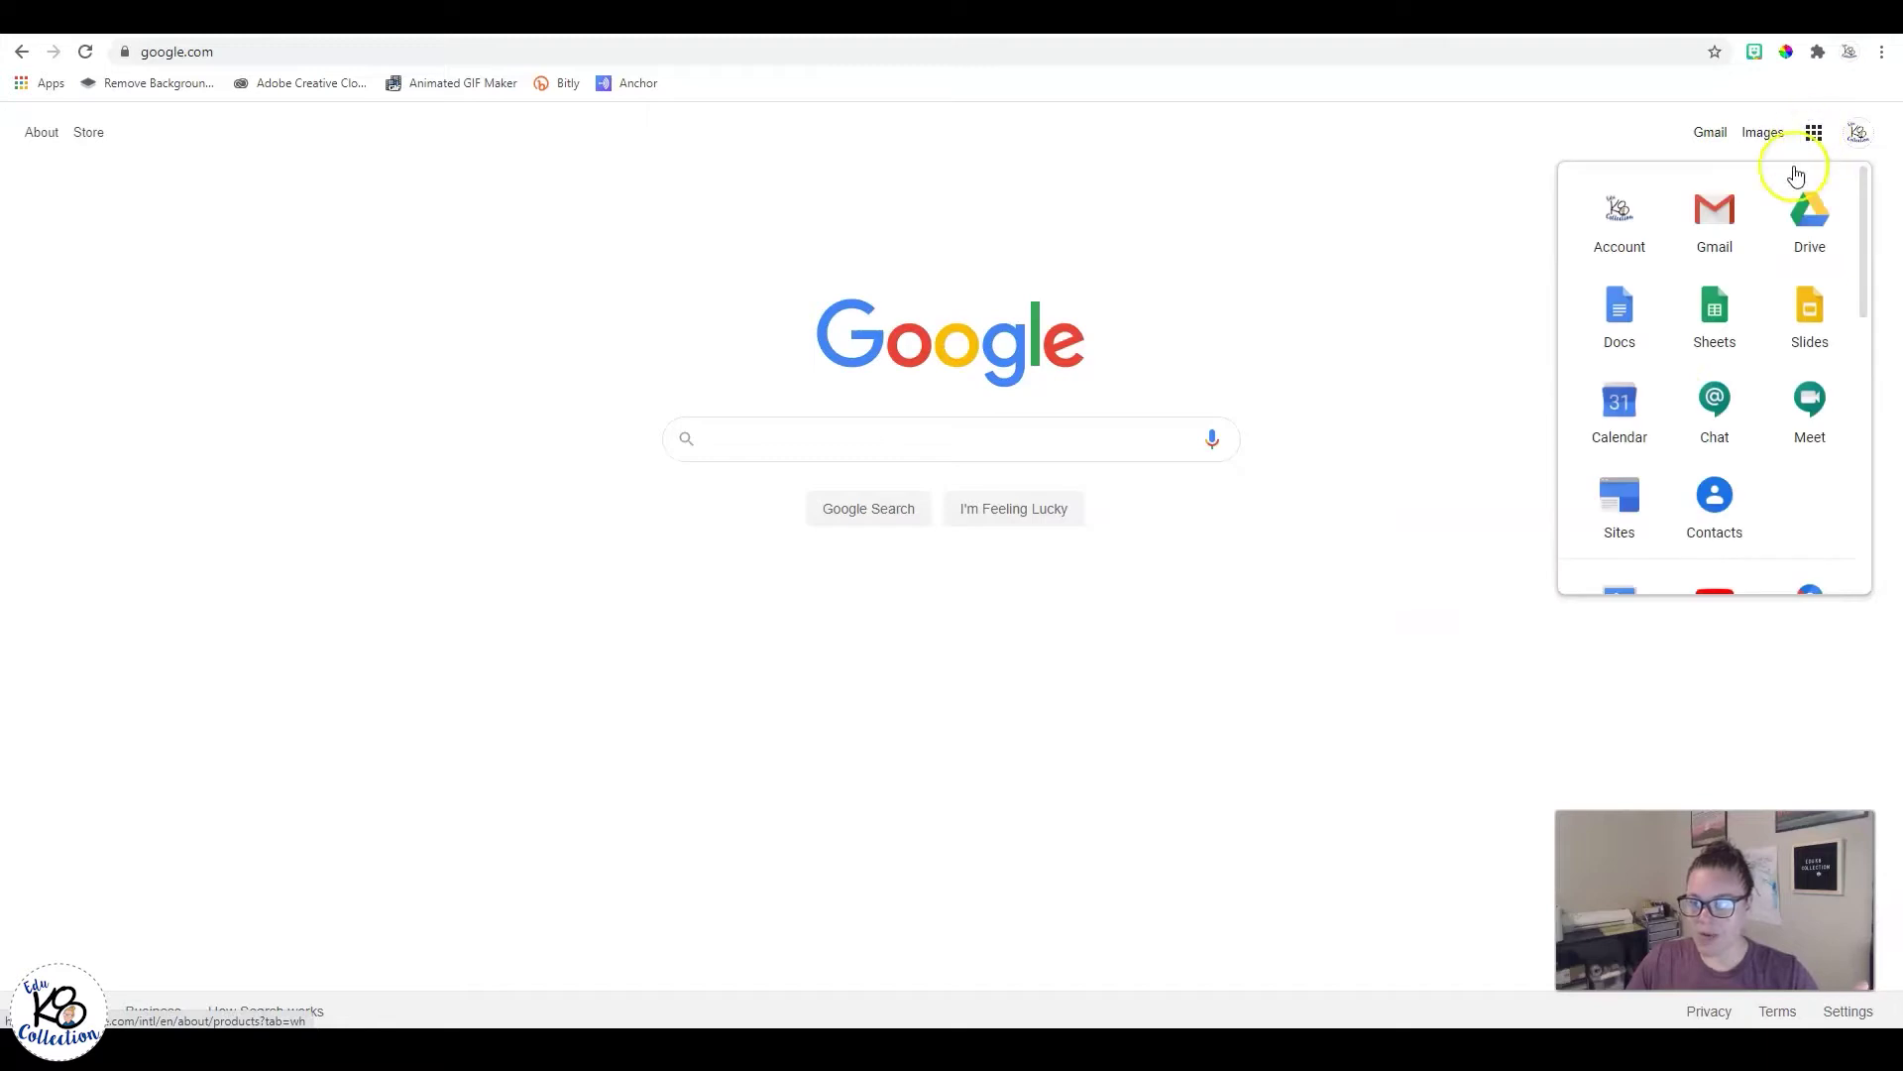
pyautogui.click(1636, 419)
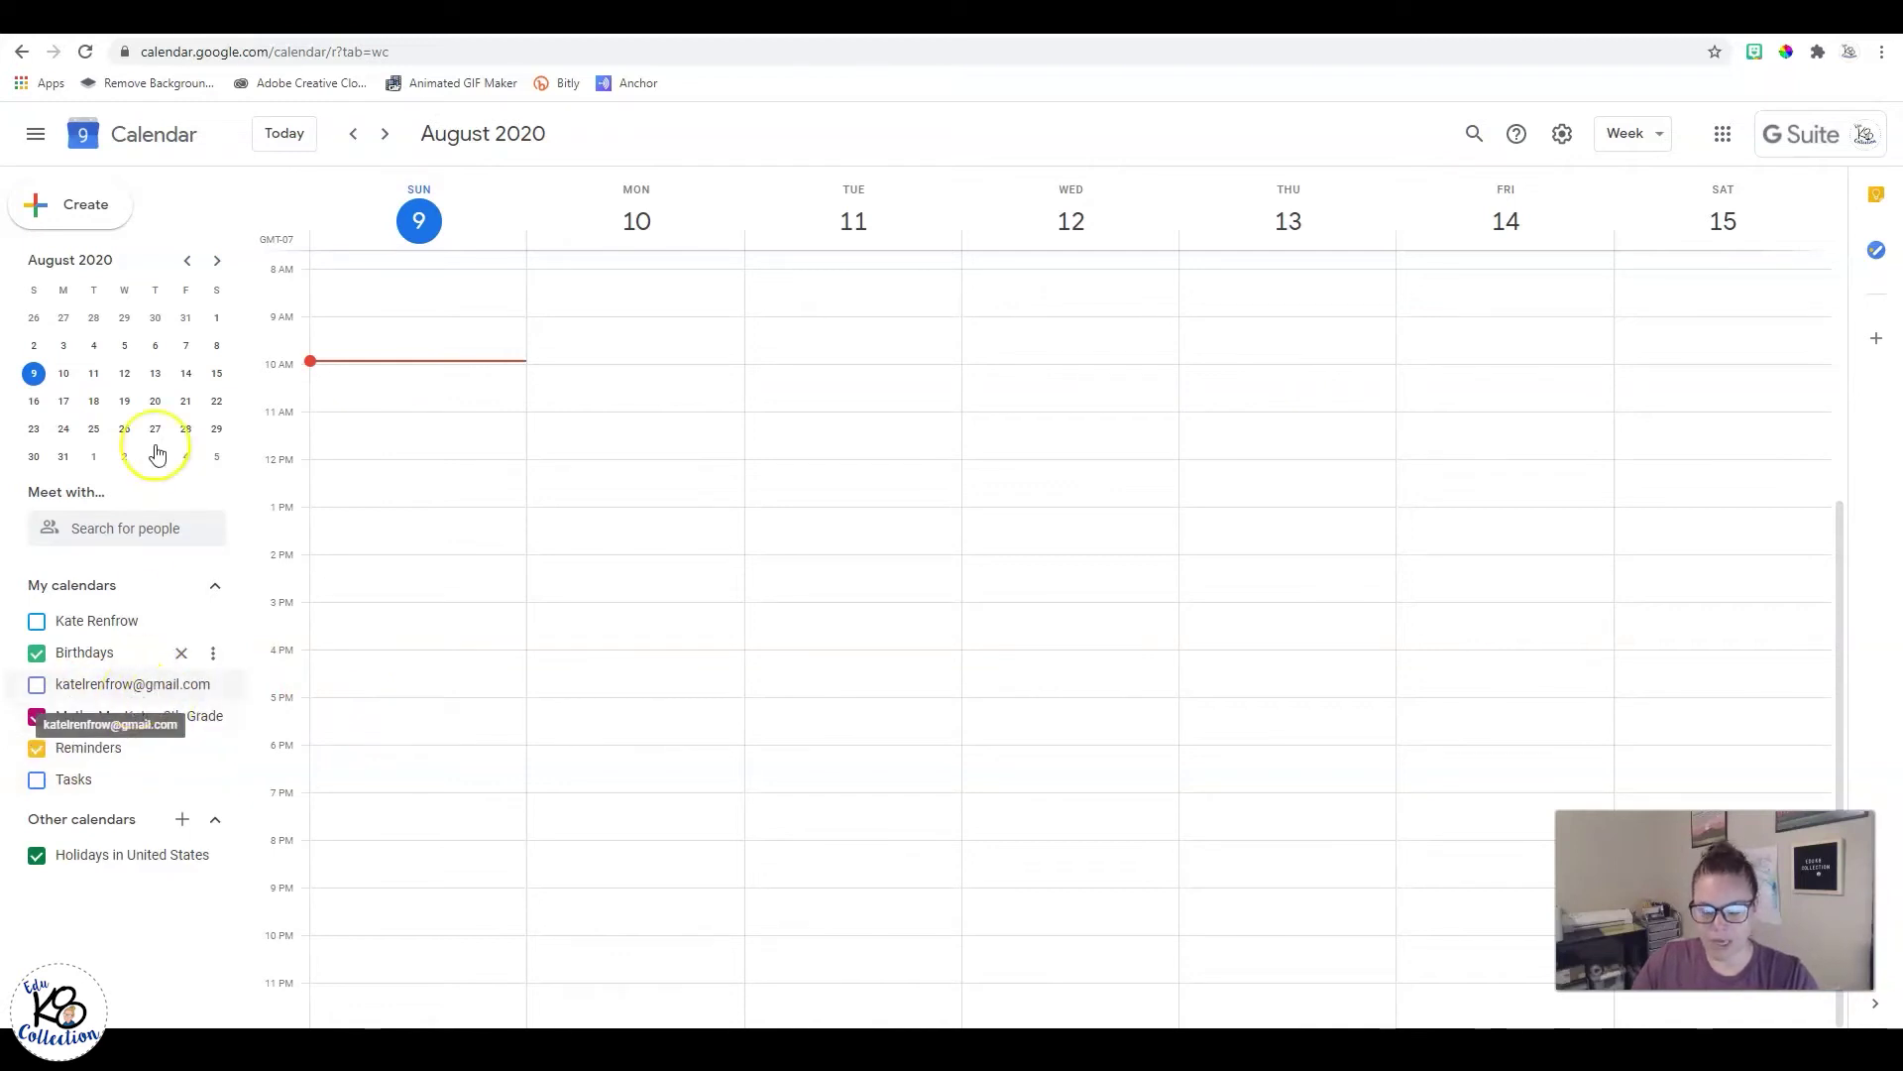
# Step: Open Google Classroom in a new browser tab
pyautogui.hotkey('ctrl', 't')
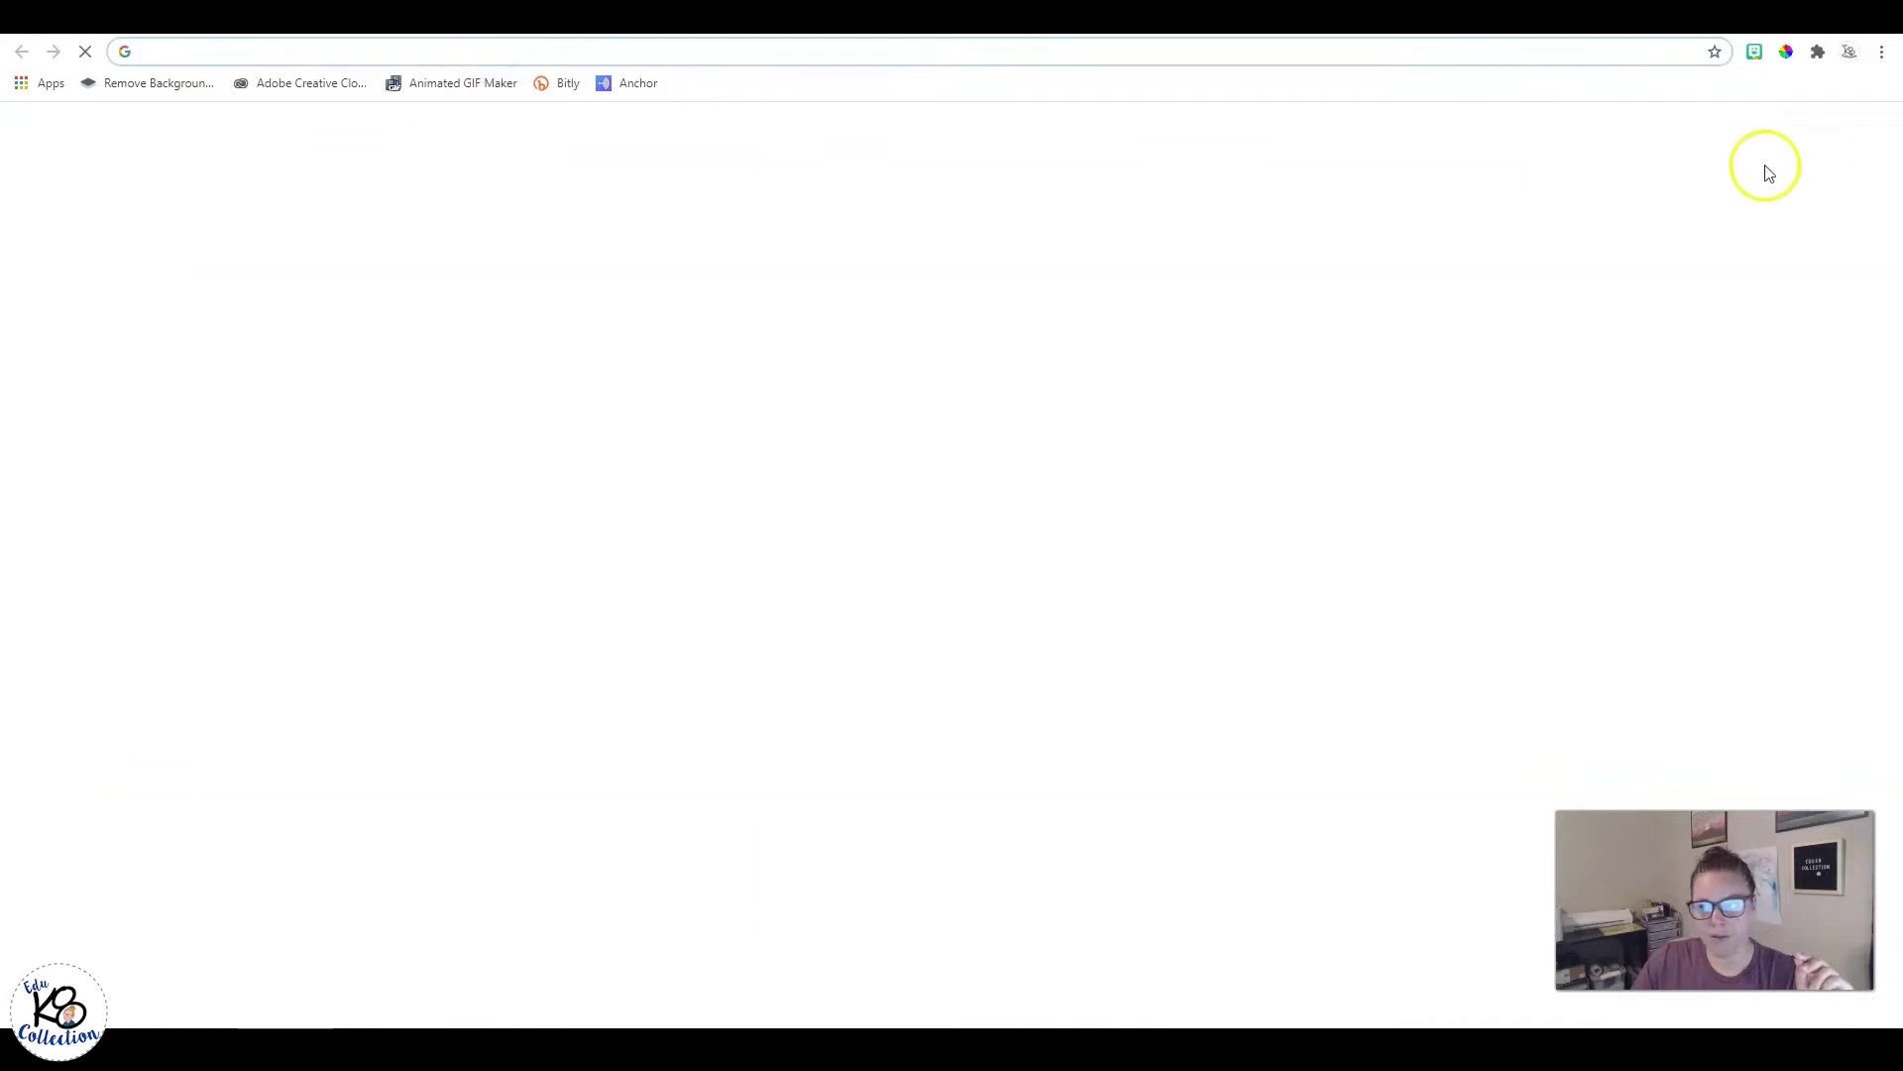
pyautogui.click(1824, 129)
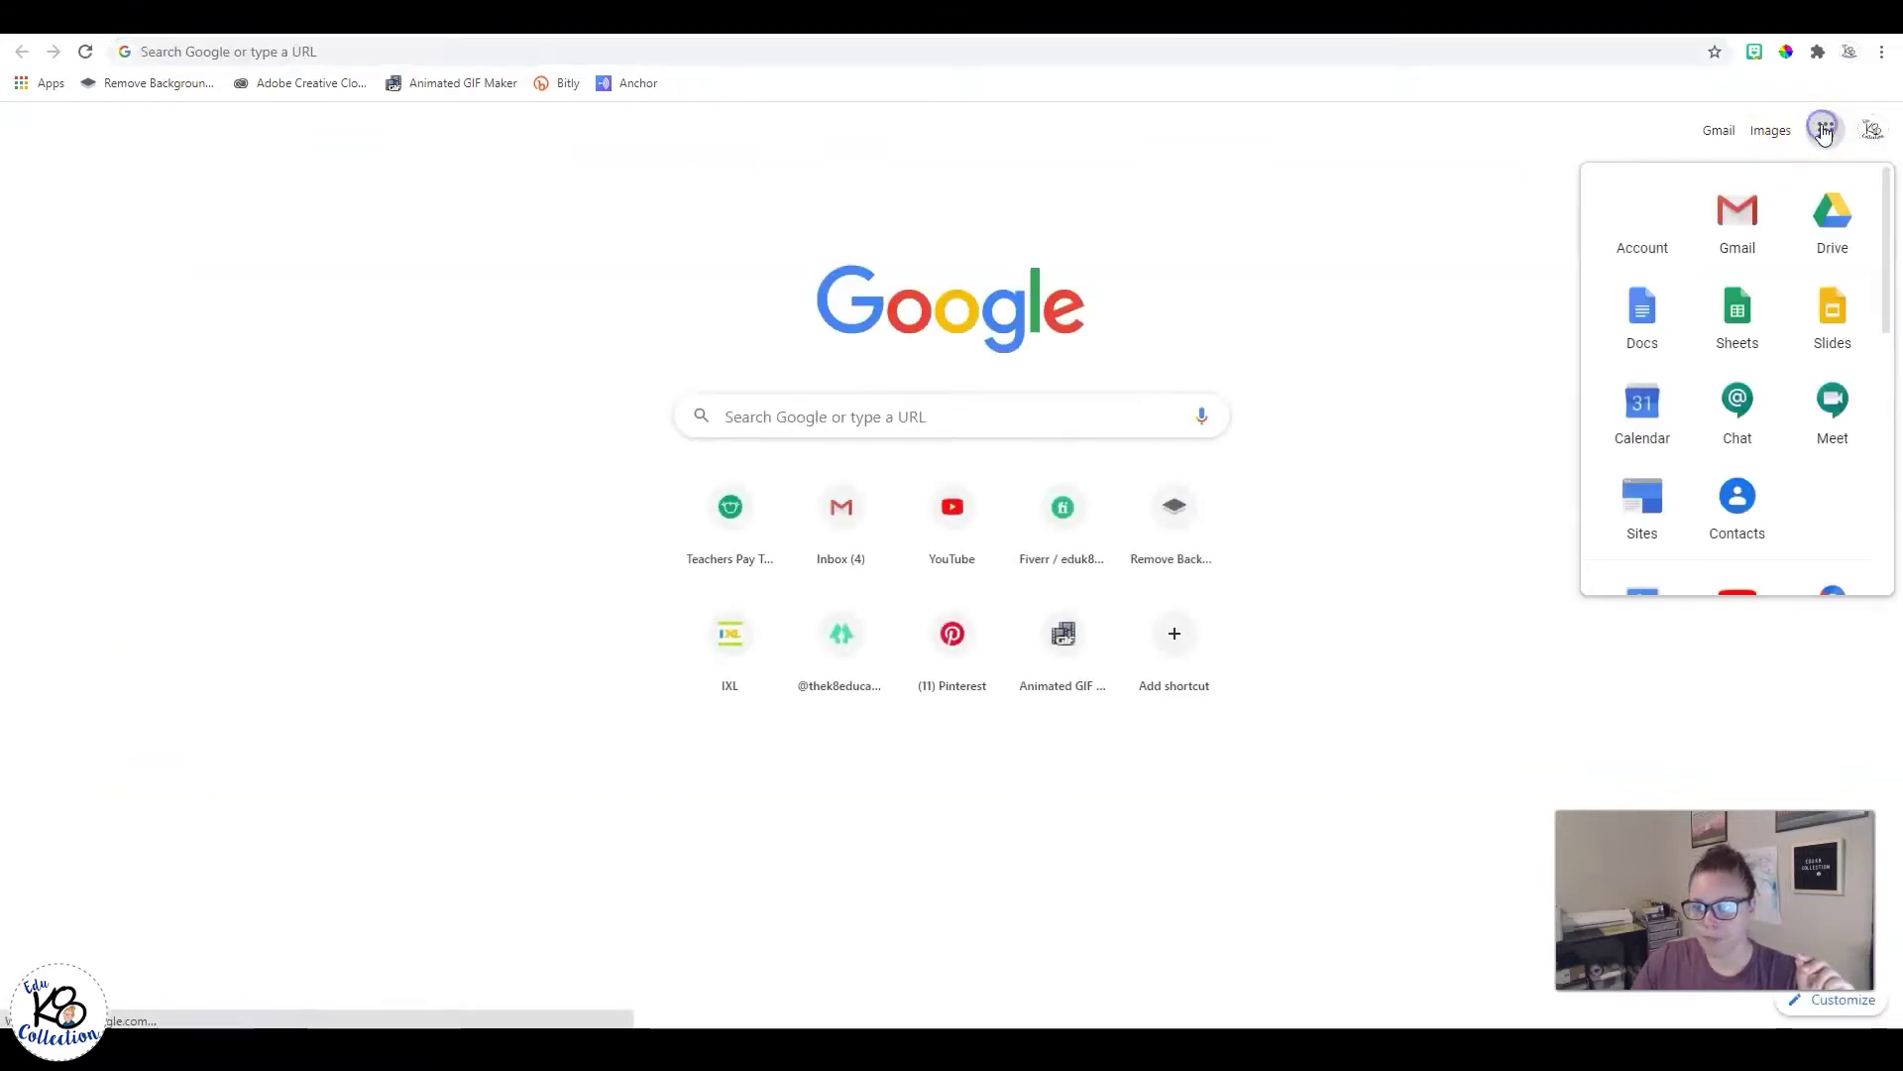
pyautogui.scroll(-3, 1700, 564)
pyautogui.click(1640, 583)
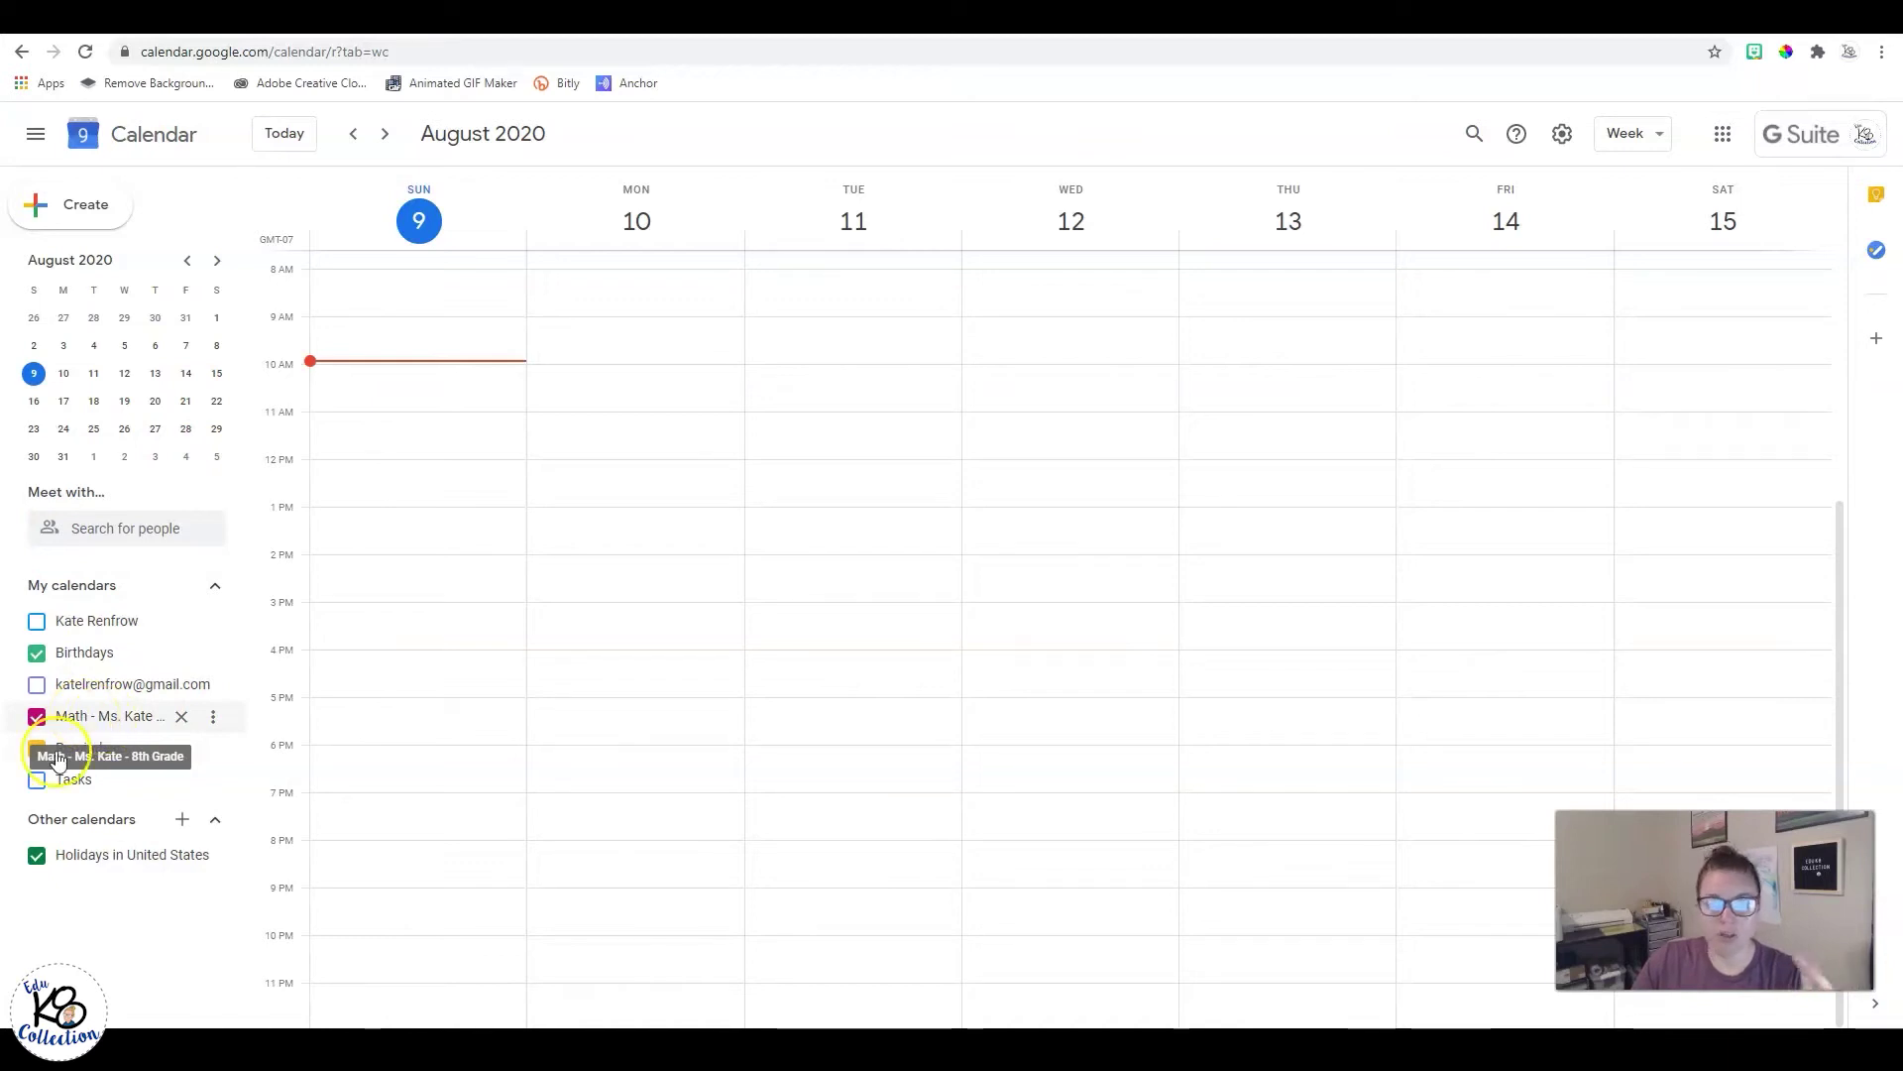
# Step: View the 8th grade math class in Google Classroom and dismiss the Stream customization tip
pyautogui.click(476, 366)
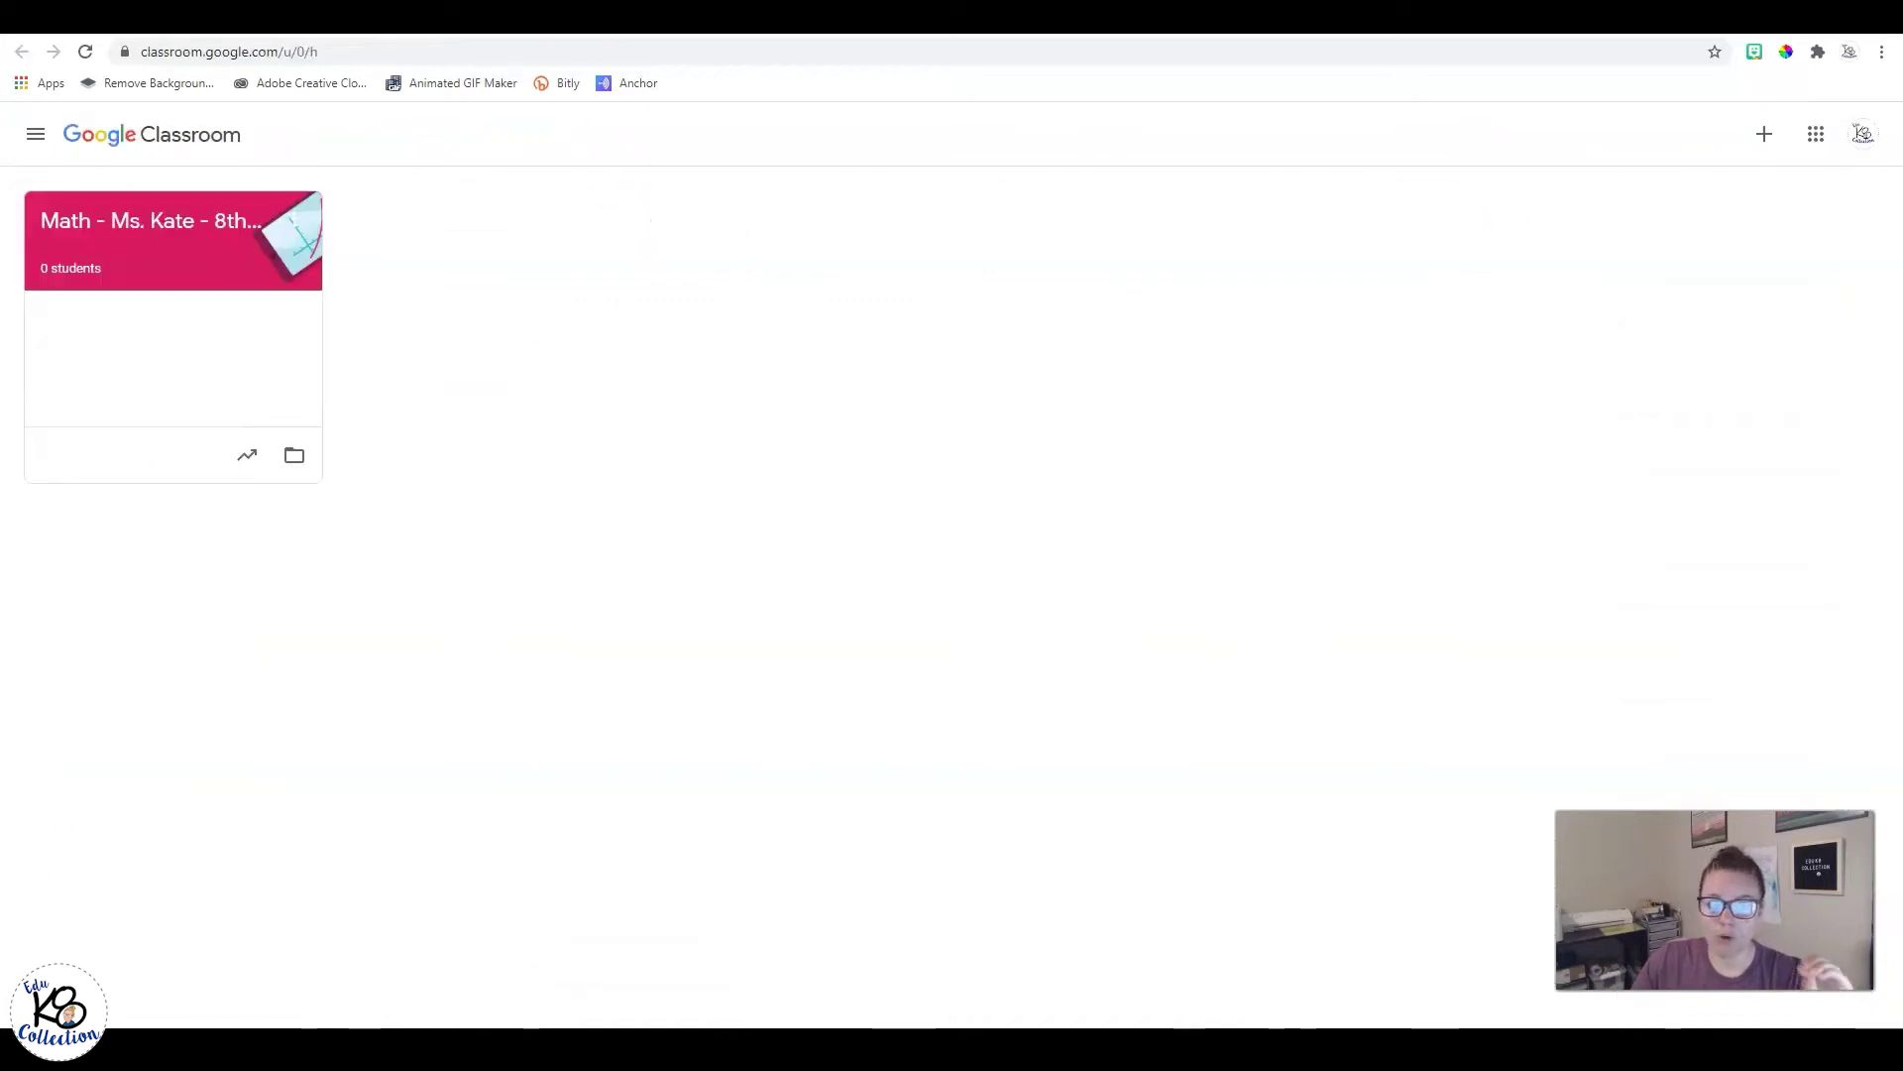
pyautogui.click(354, 173)
pyautogui.click(188, 270)
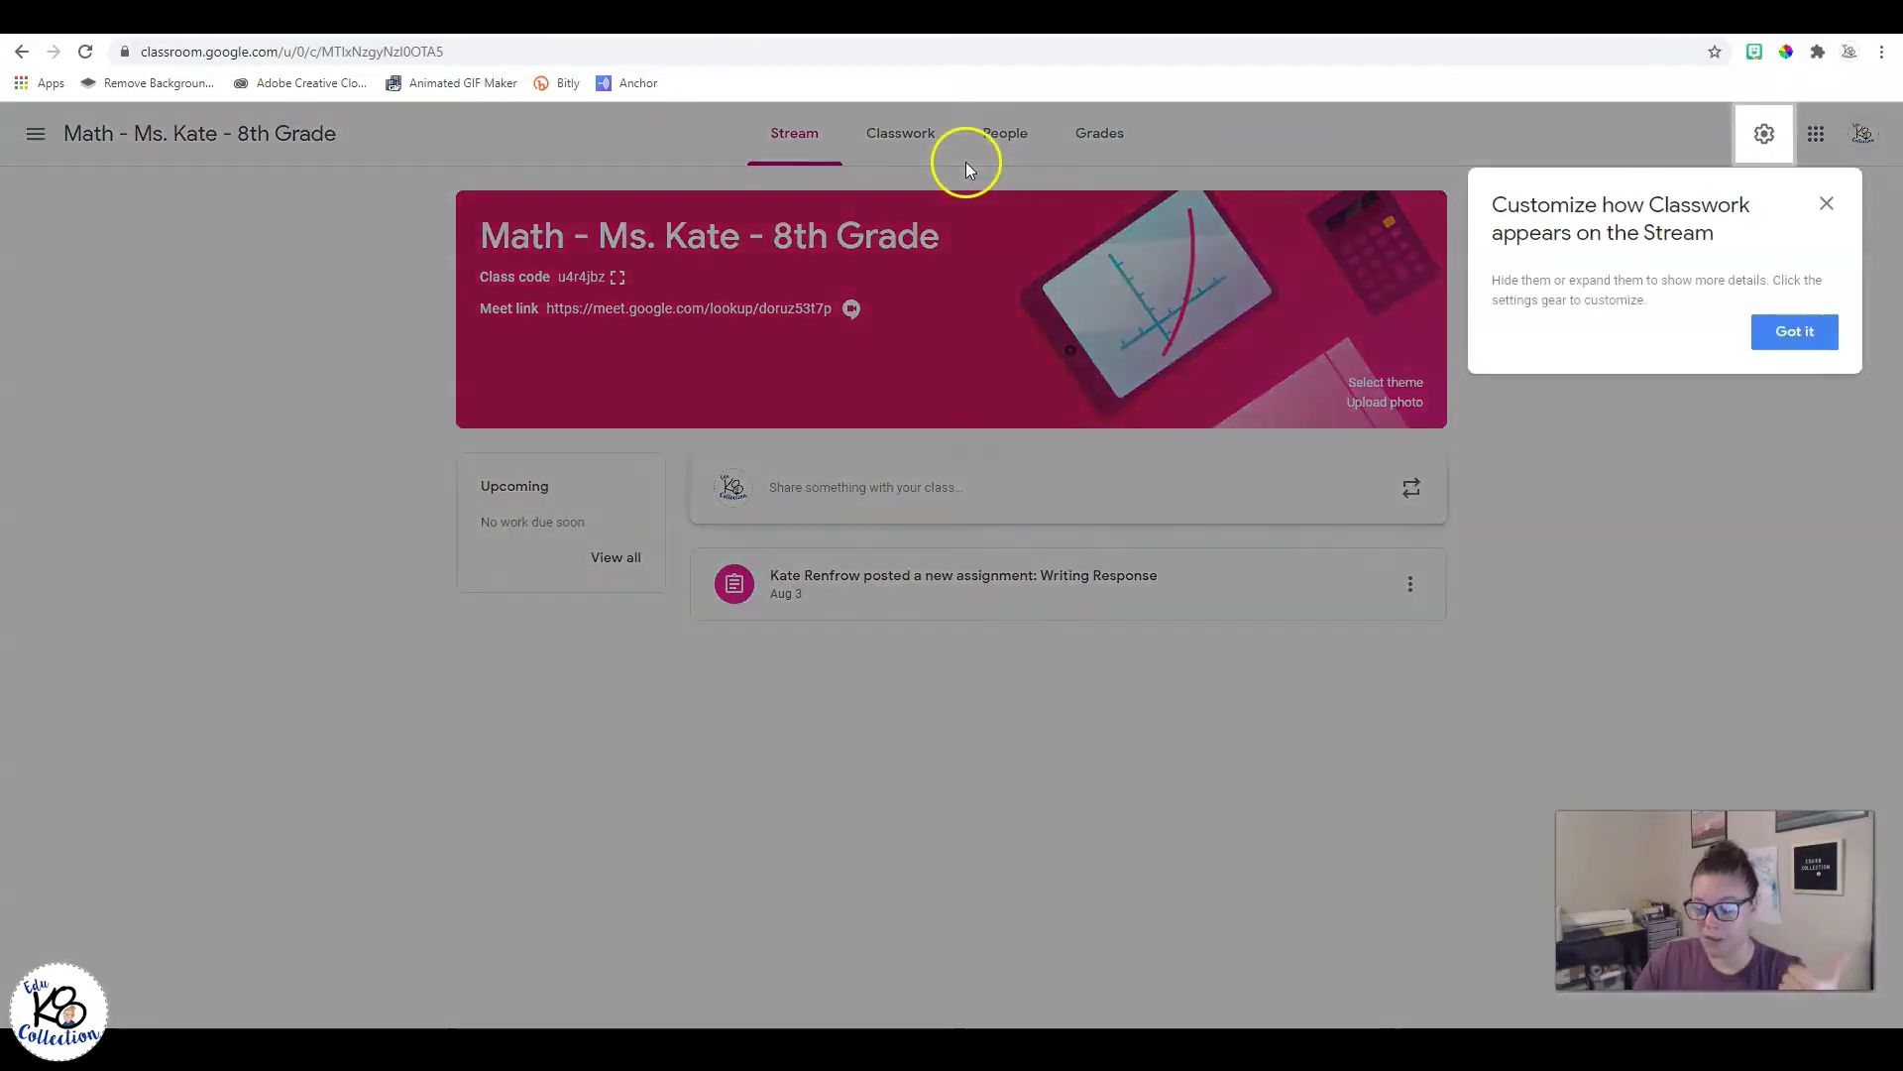
pyautogui.click(1827, 203)
pyautogui.click(1007, 144)
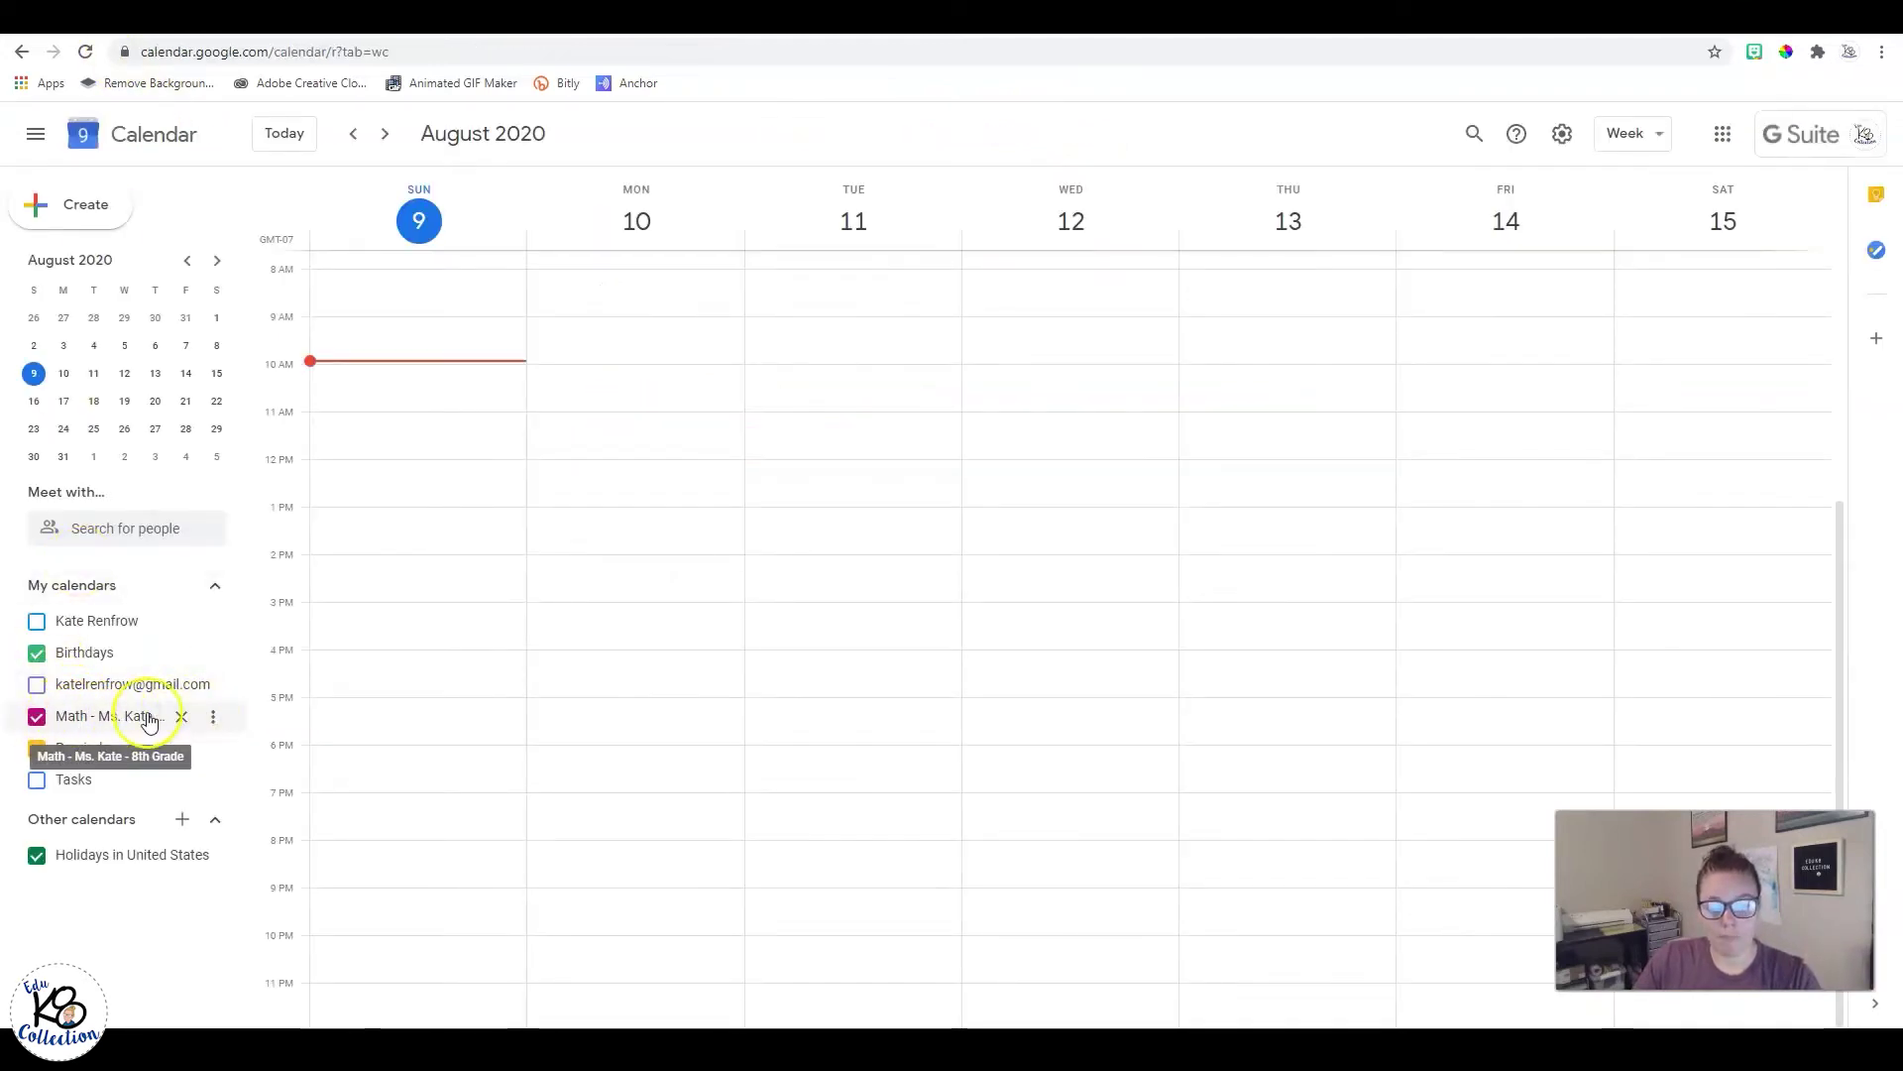
# Step: Toggle the 8th grade math class calendar off and back on in Google Calendar
pyautogui.click(36, 715)
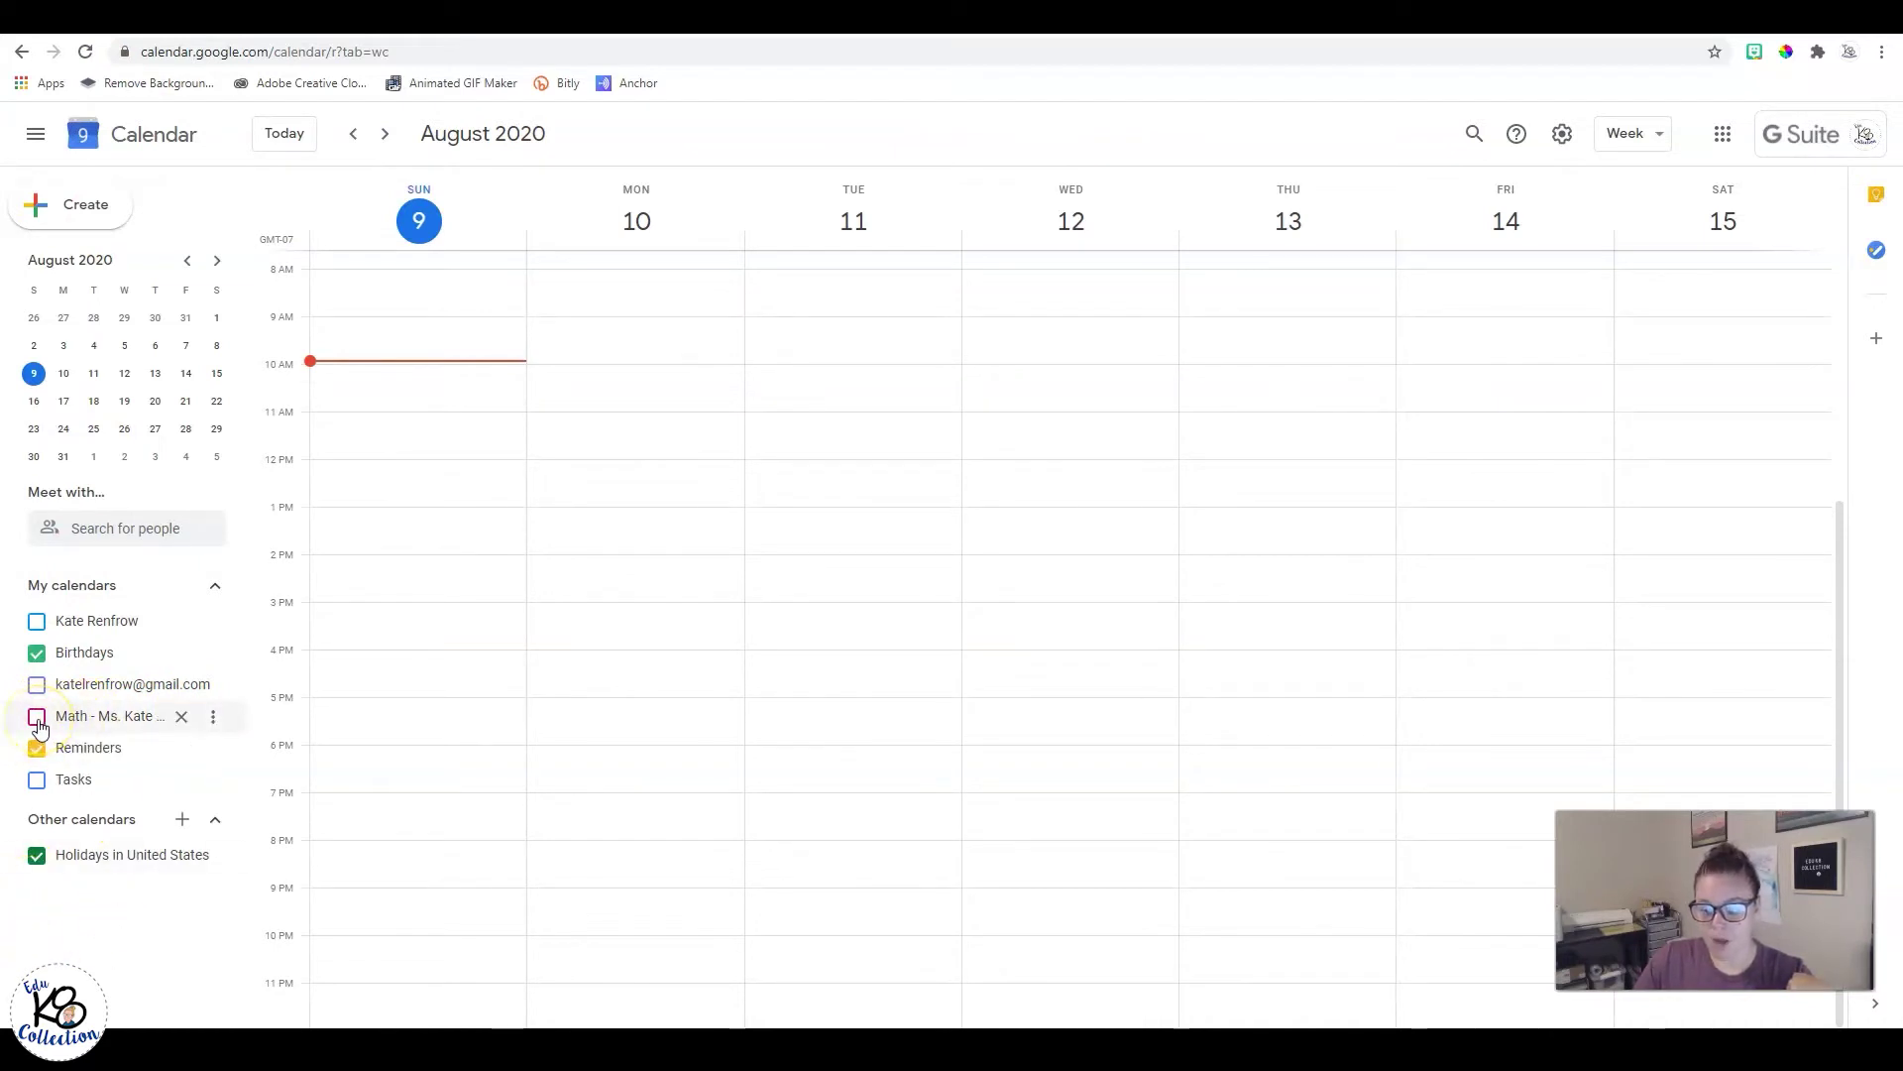
pyautogui.click(36, 717)
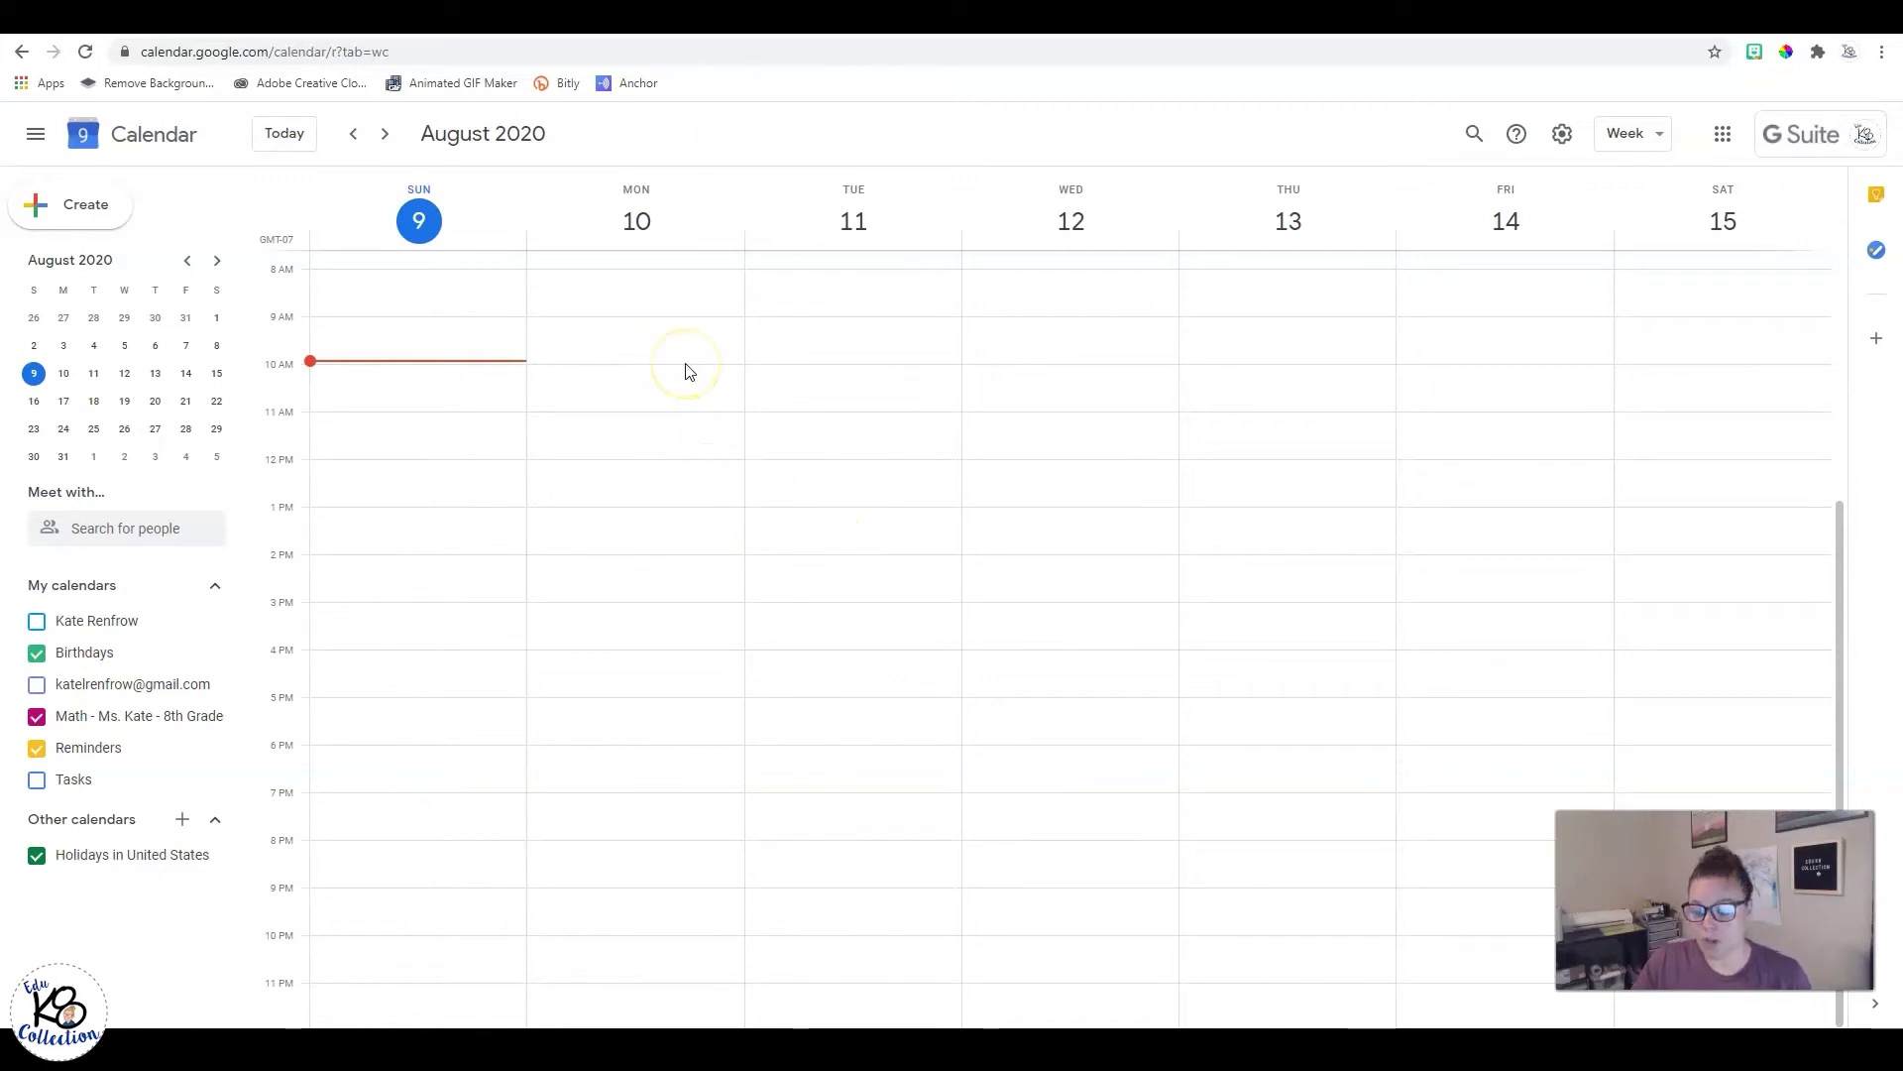
# Step: Create an event on the 8th grade math calendar for Monday, August 10, 10:00am to 12:00pm, titled Math with the teacher's name
pyautogui.moveTo(134, 729)
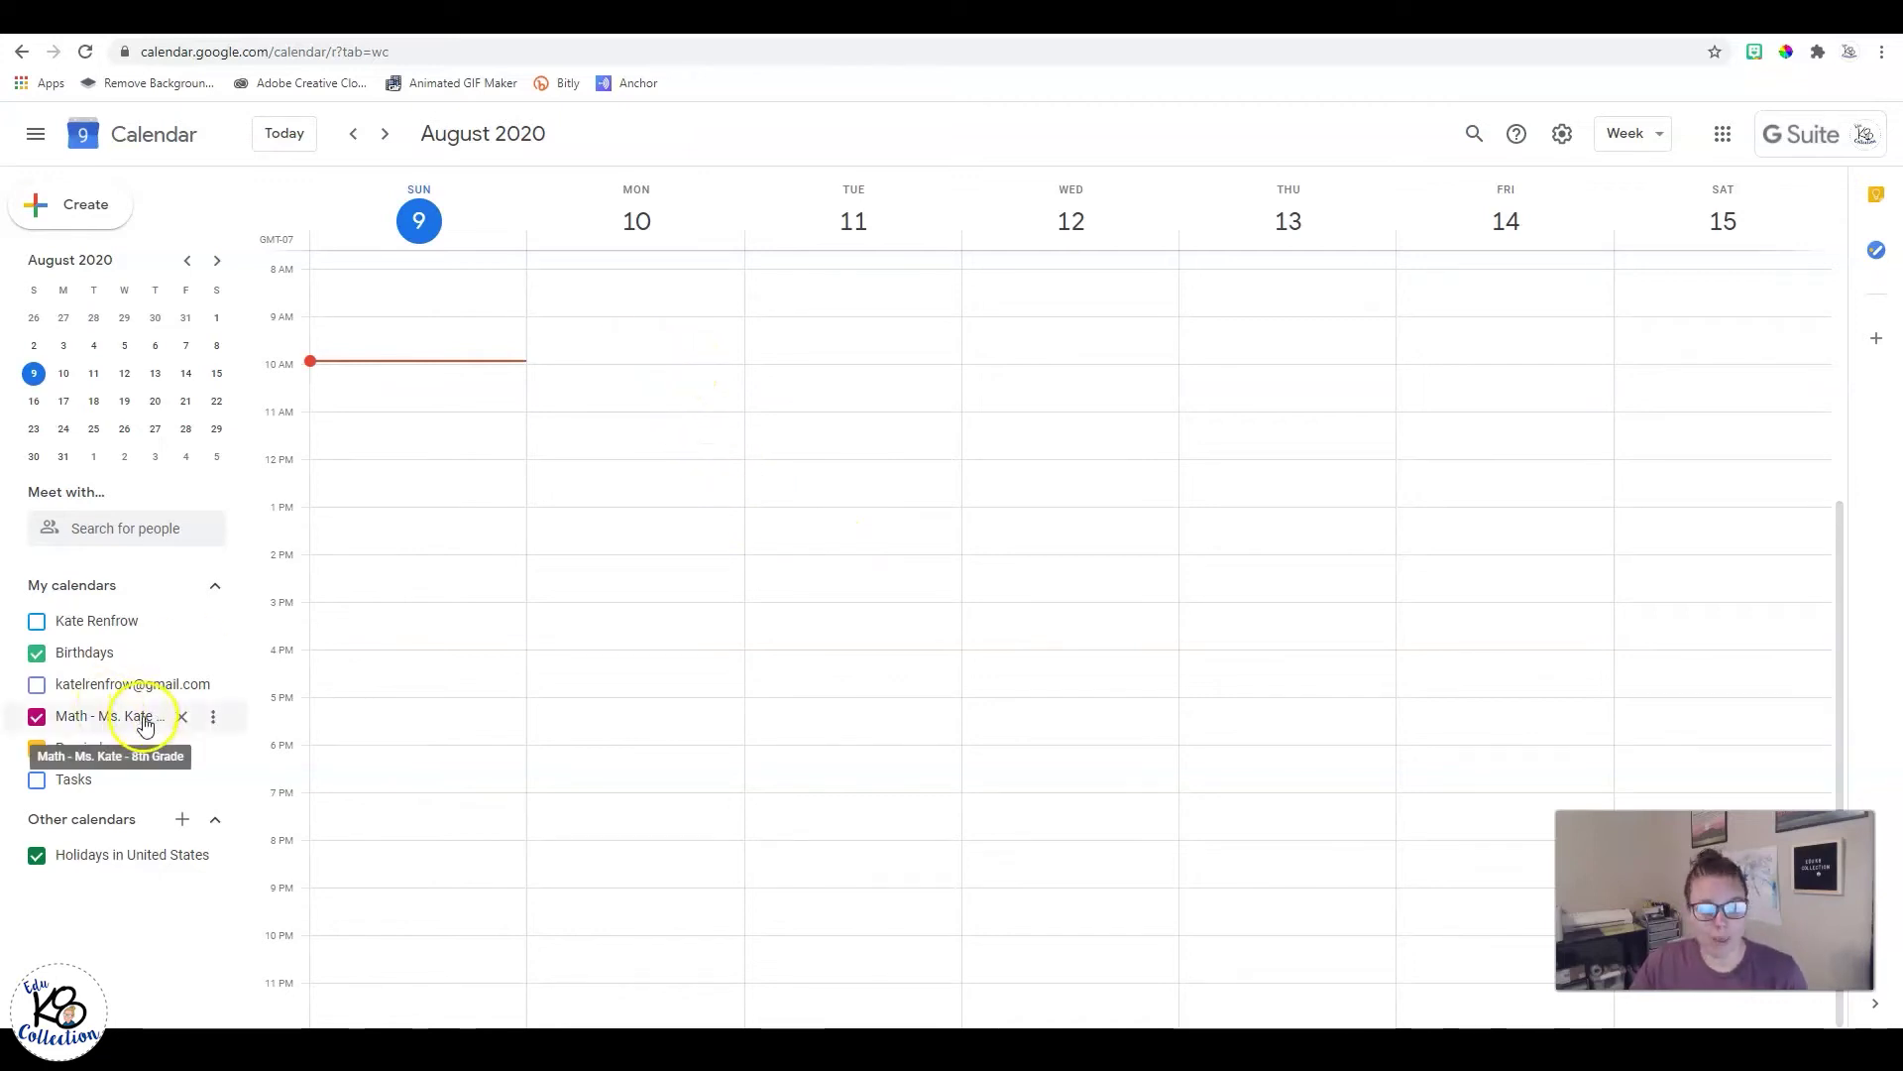
pyautogui.click(608, 372)
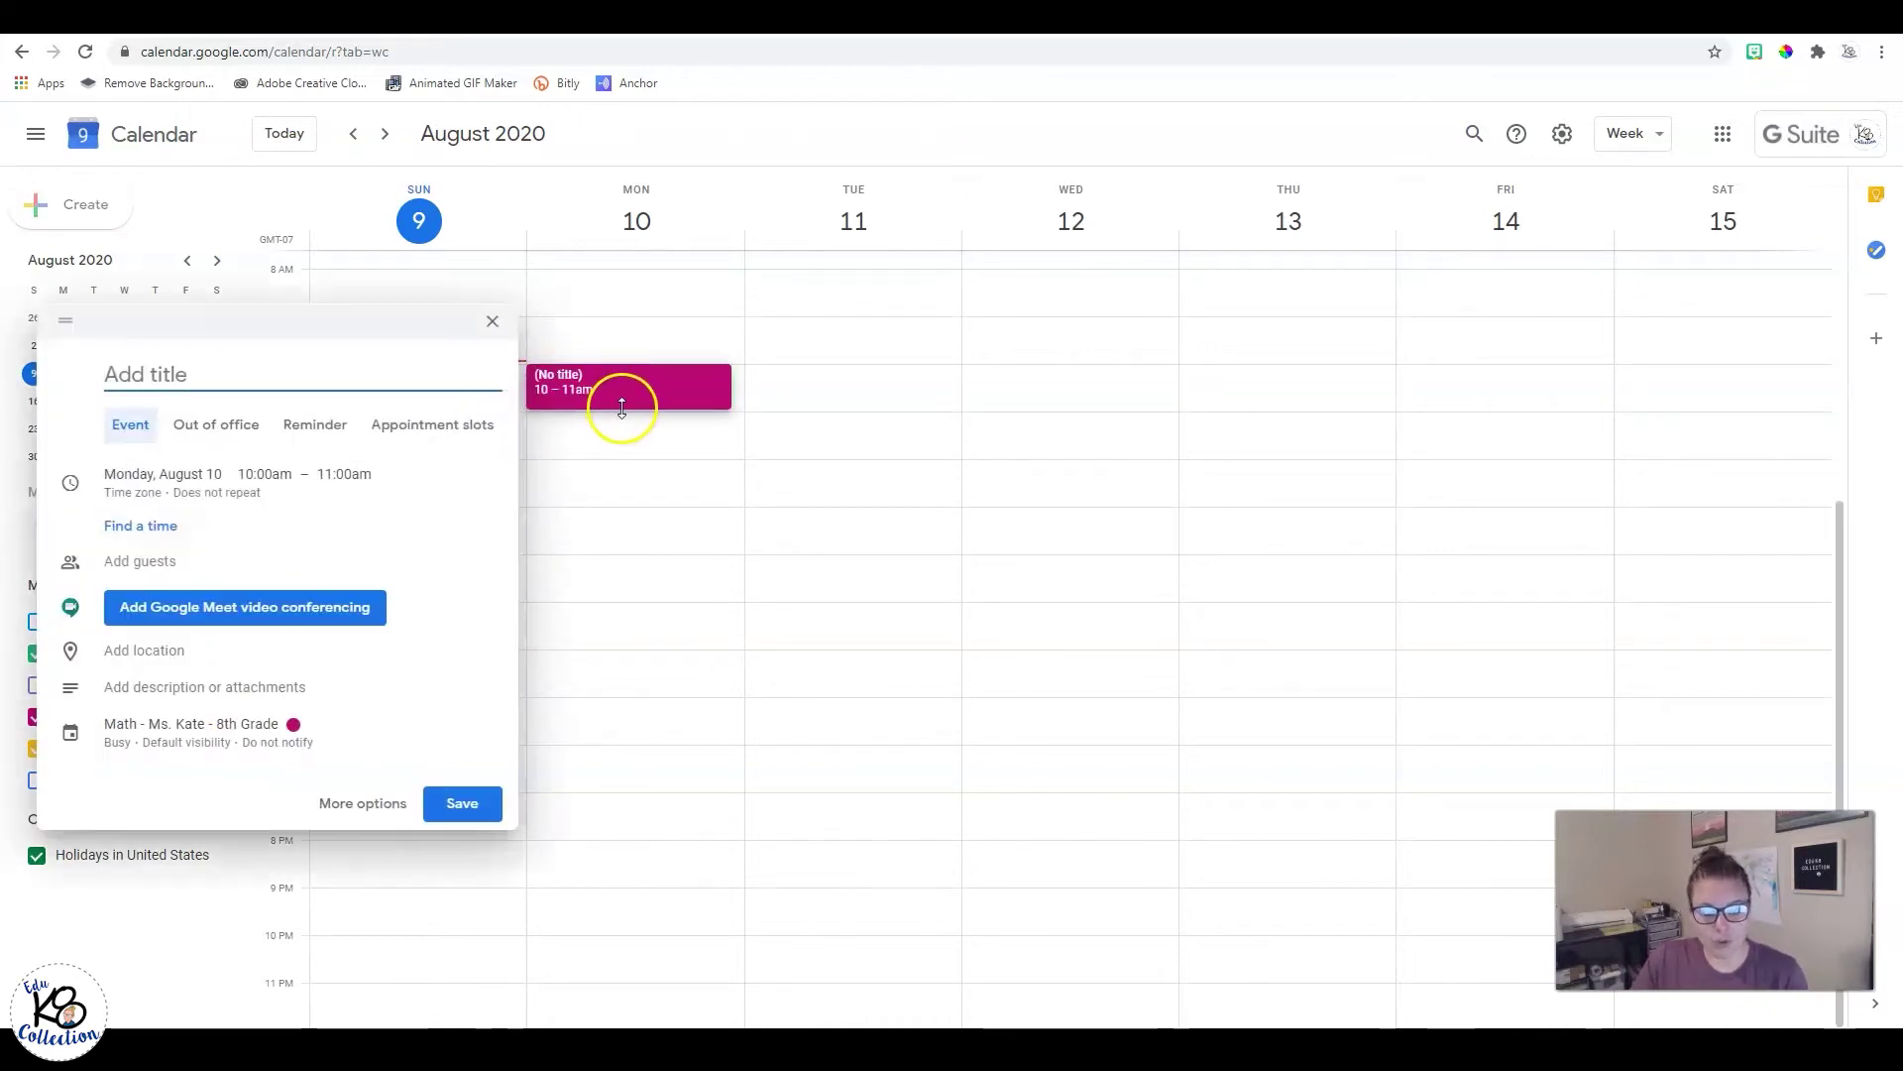
pyautogui.click(385, 804)
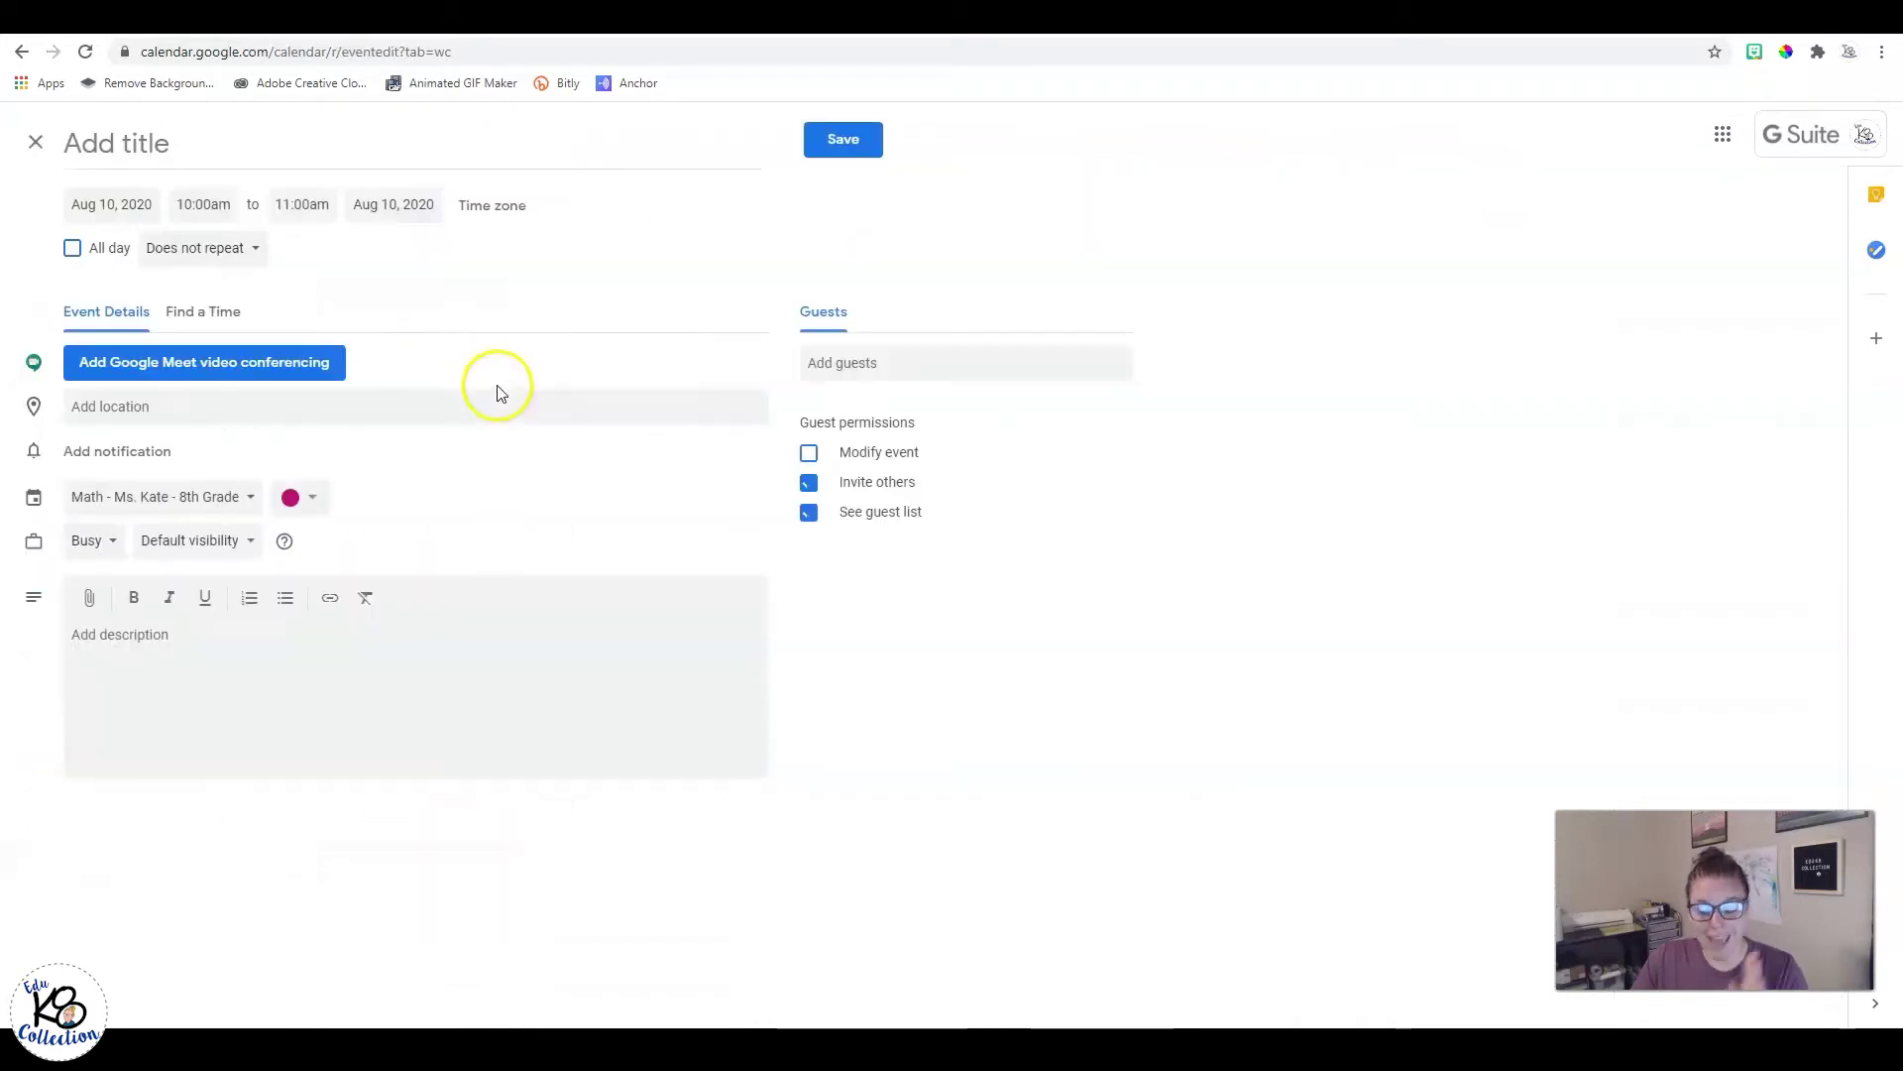
pyautogui.click(180, 143)
pyautogui.write('Math with Ms. Kate')
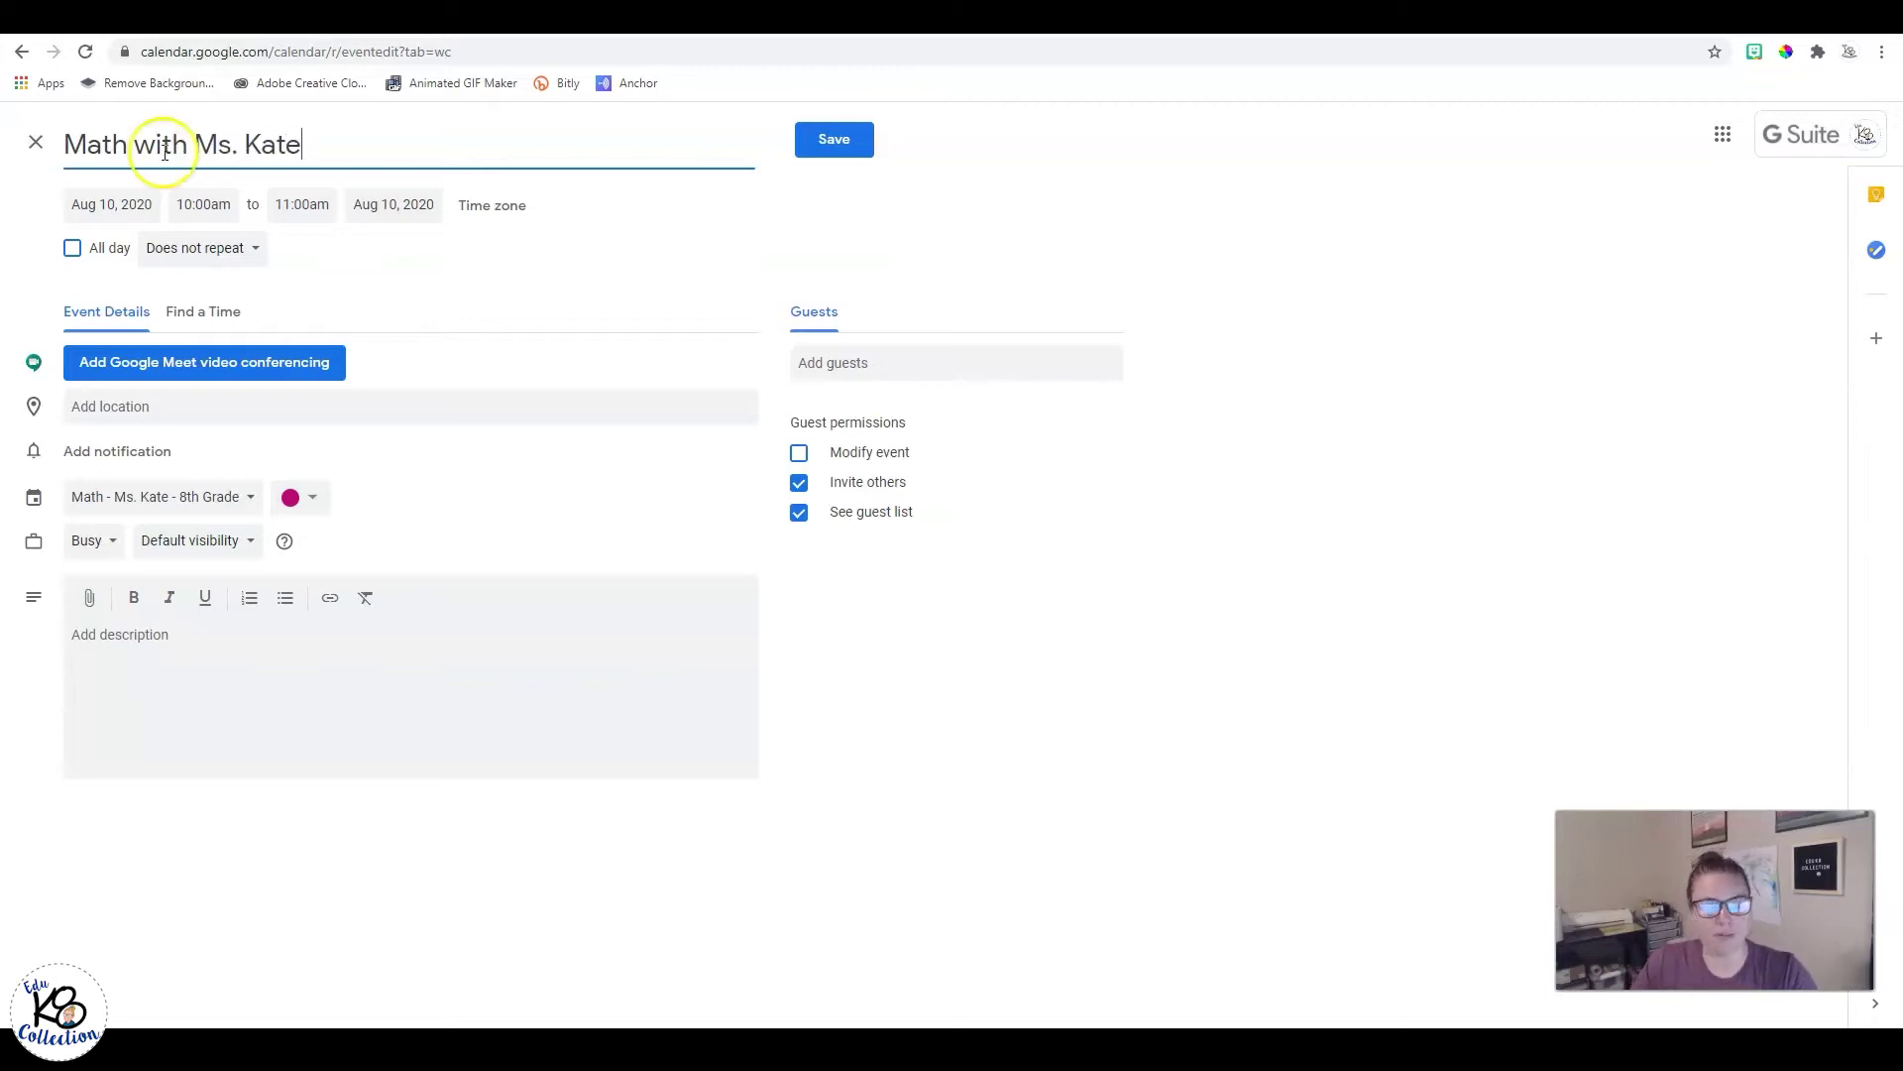
pyautogui.click(315, 206)
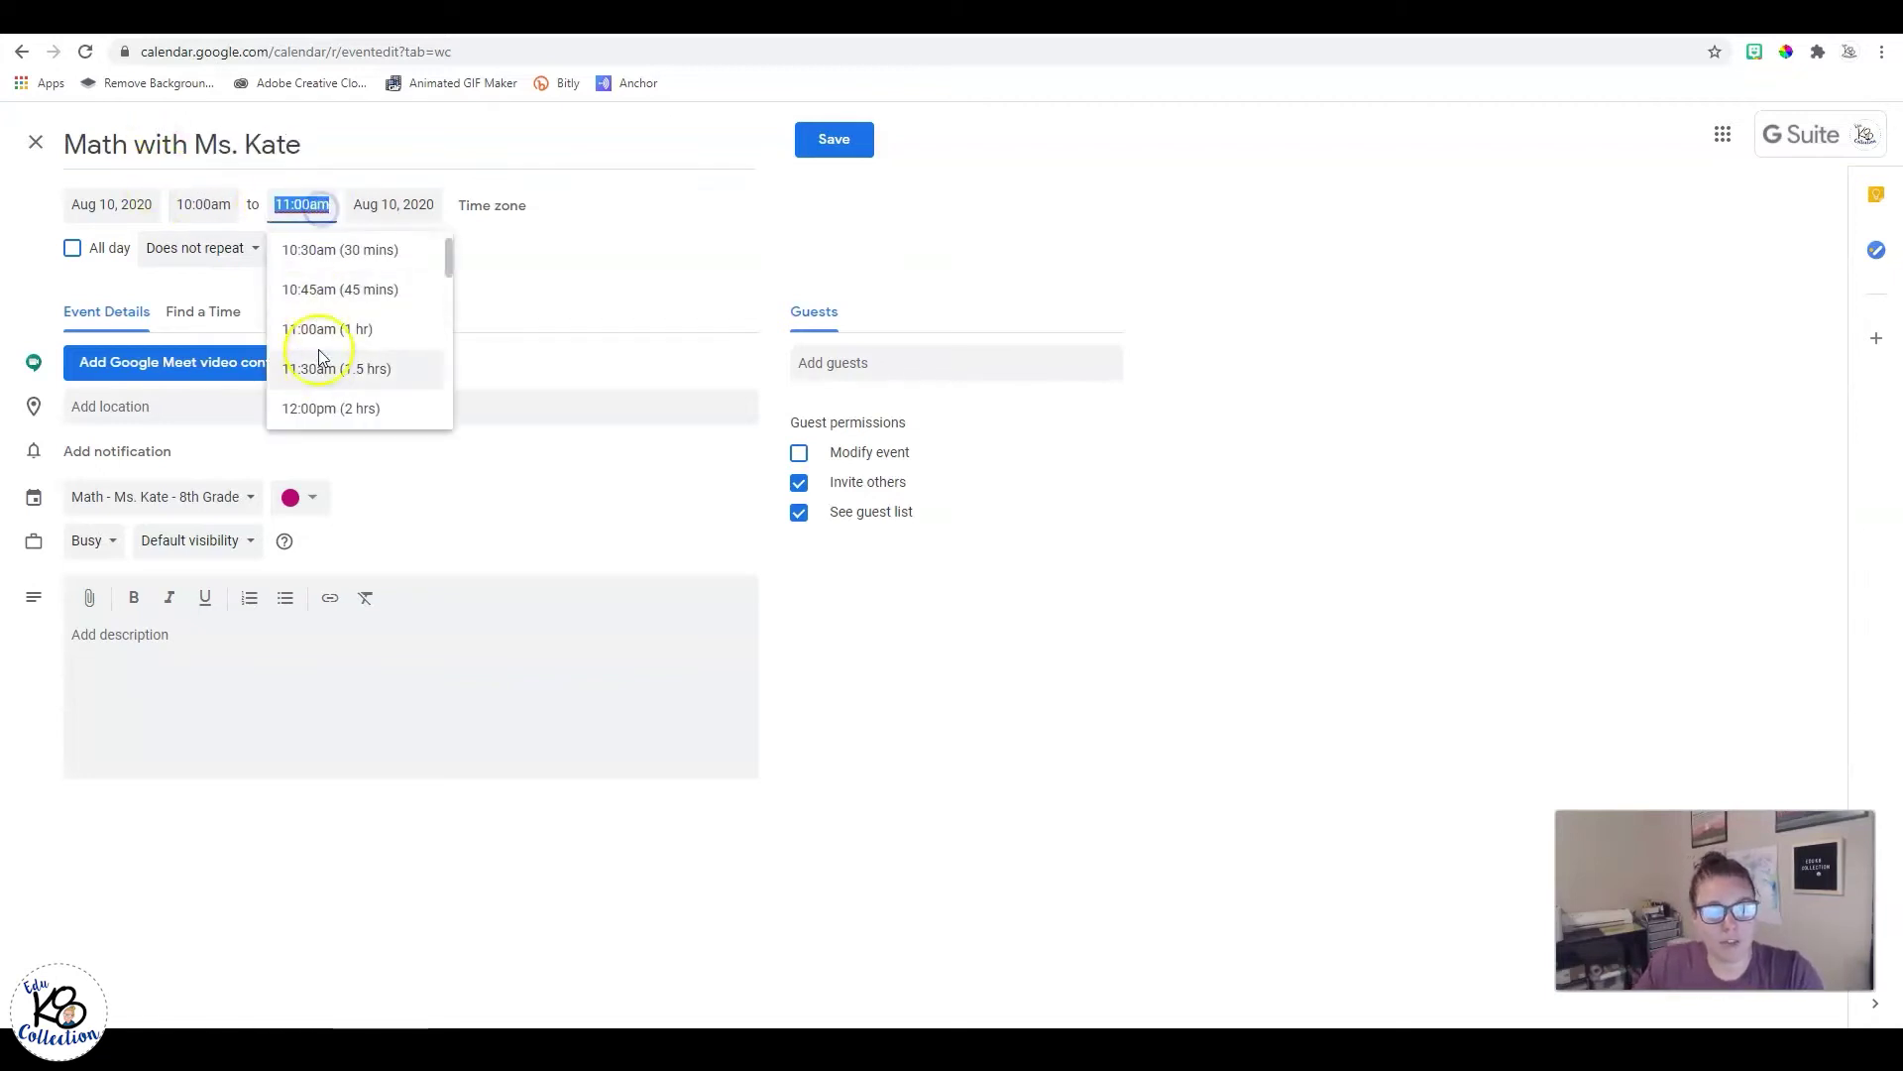
pyautogui.click(331, 407)
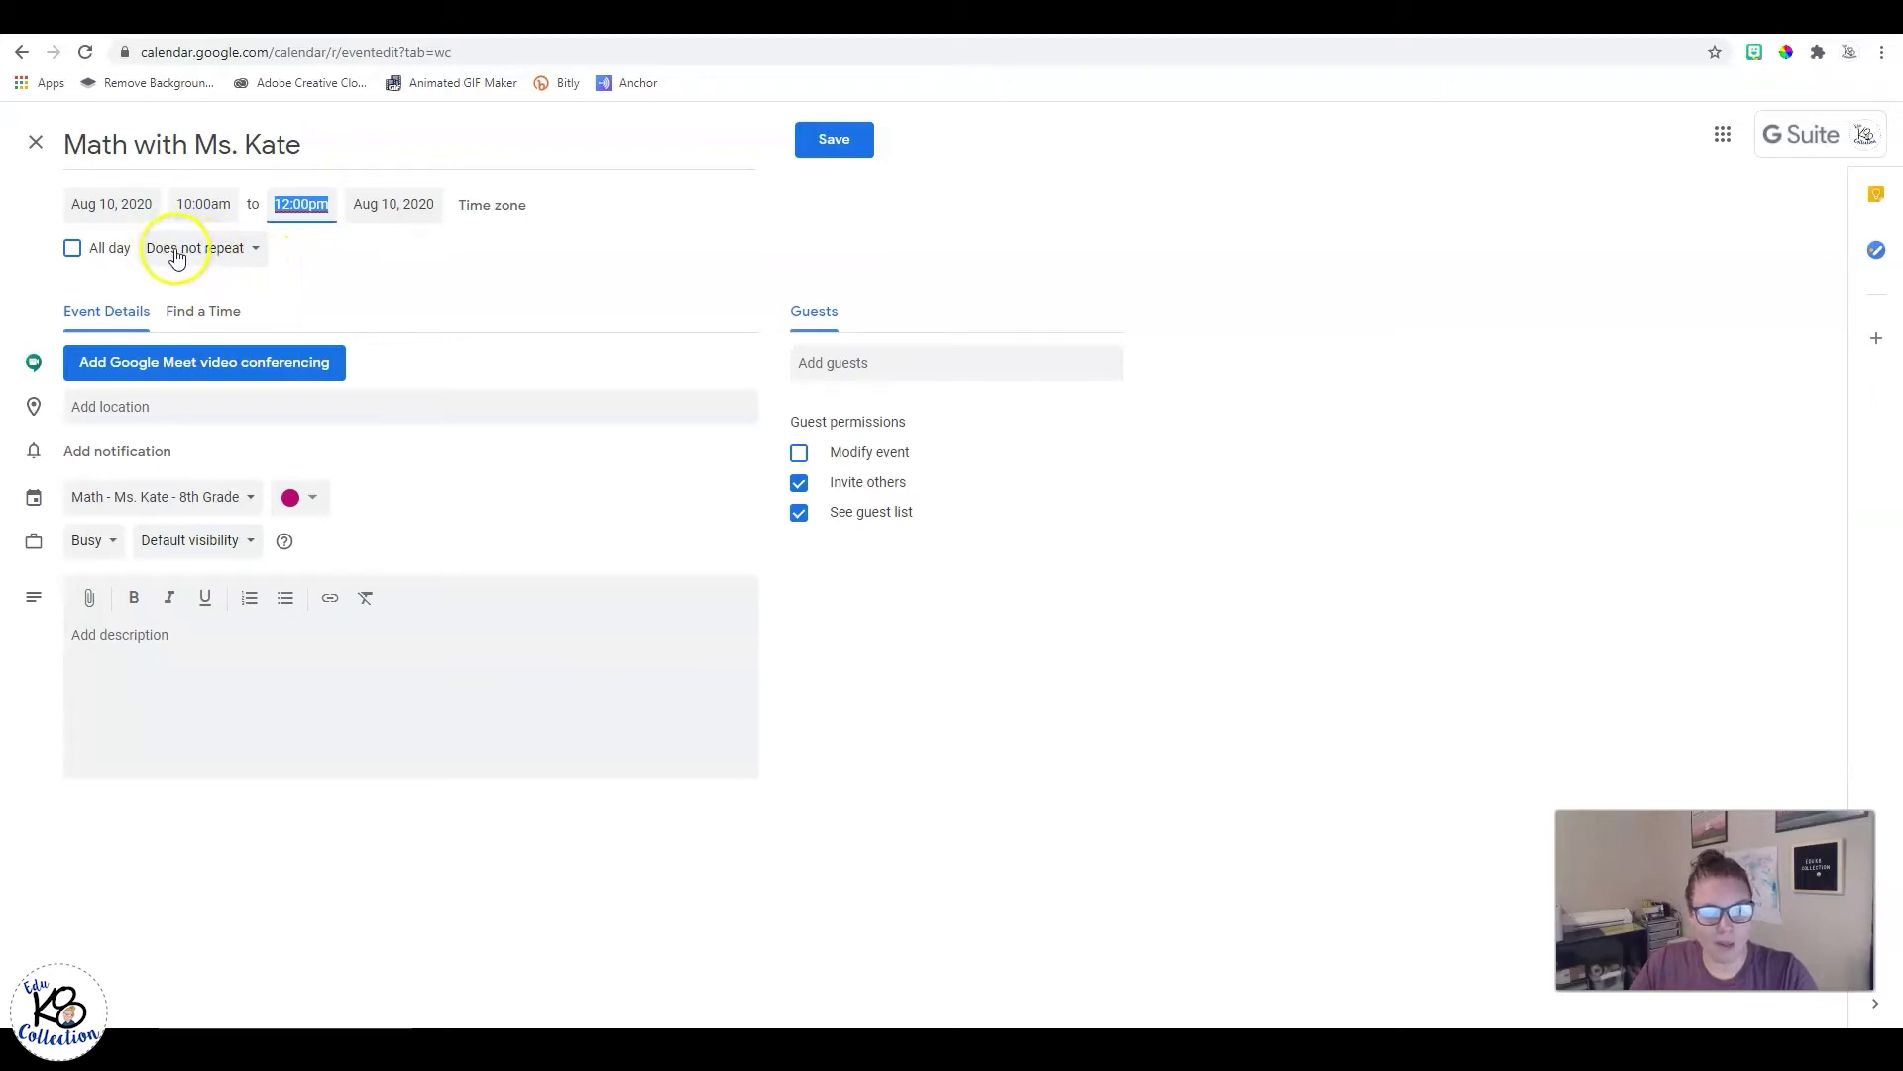
# Step: Open the custom recurrence settings for the math event
pyautogui.click(234, 246)
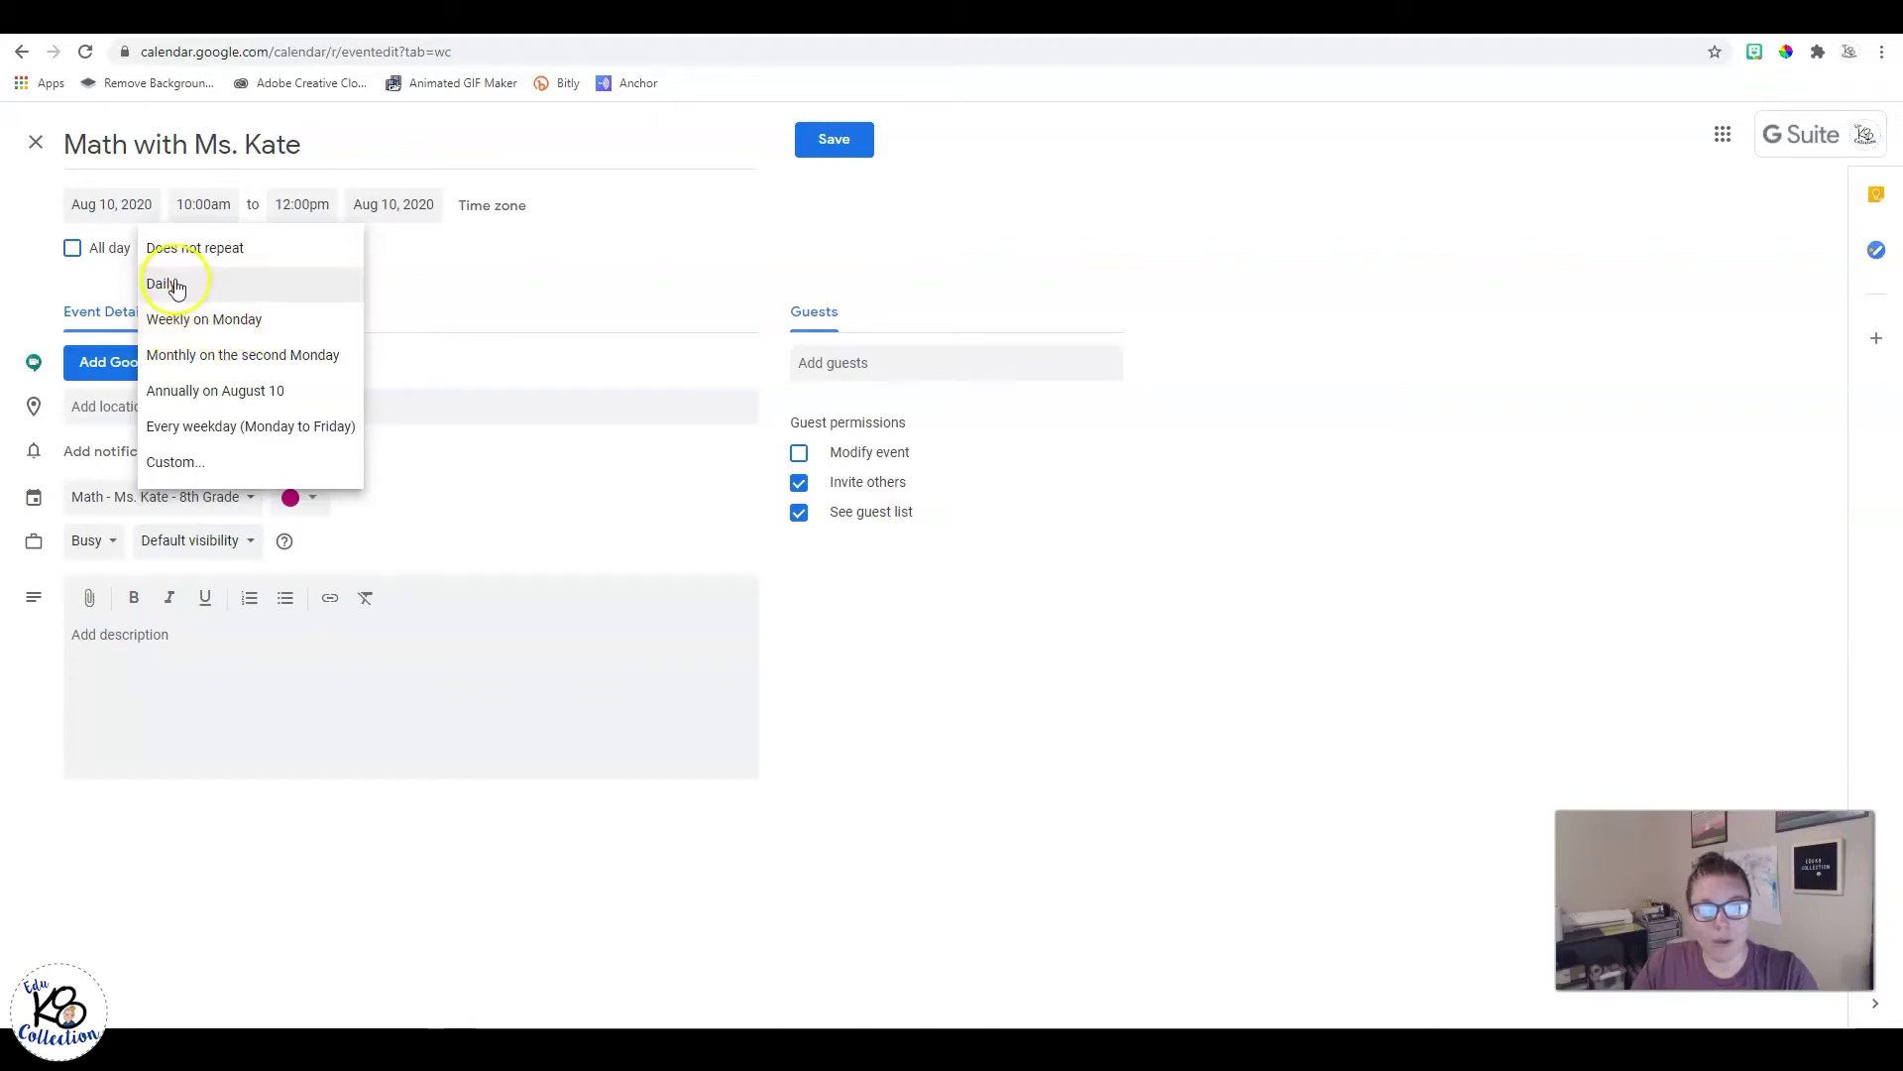
pyautogui.click(216, 474)
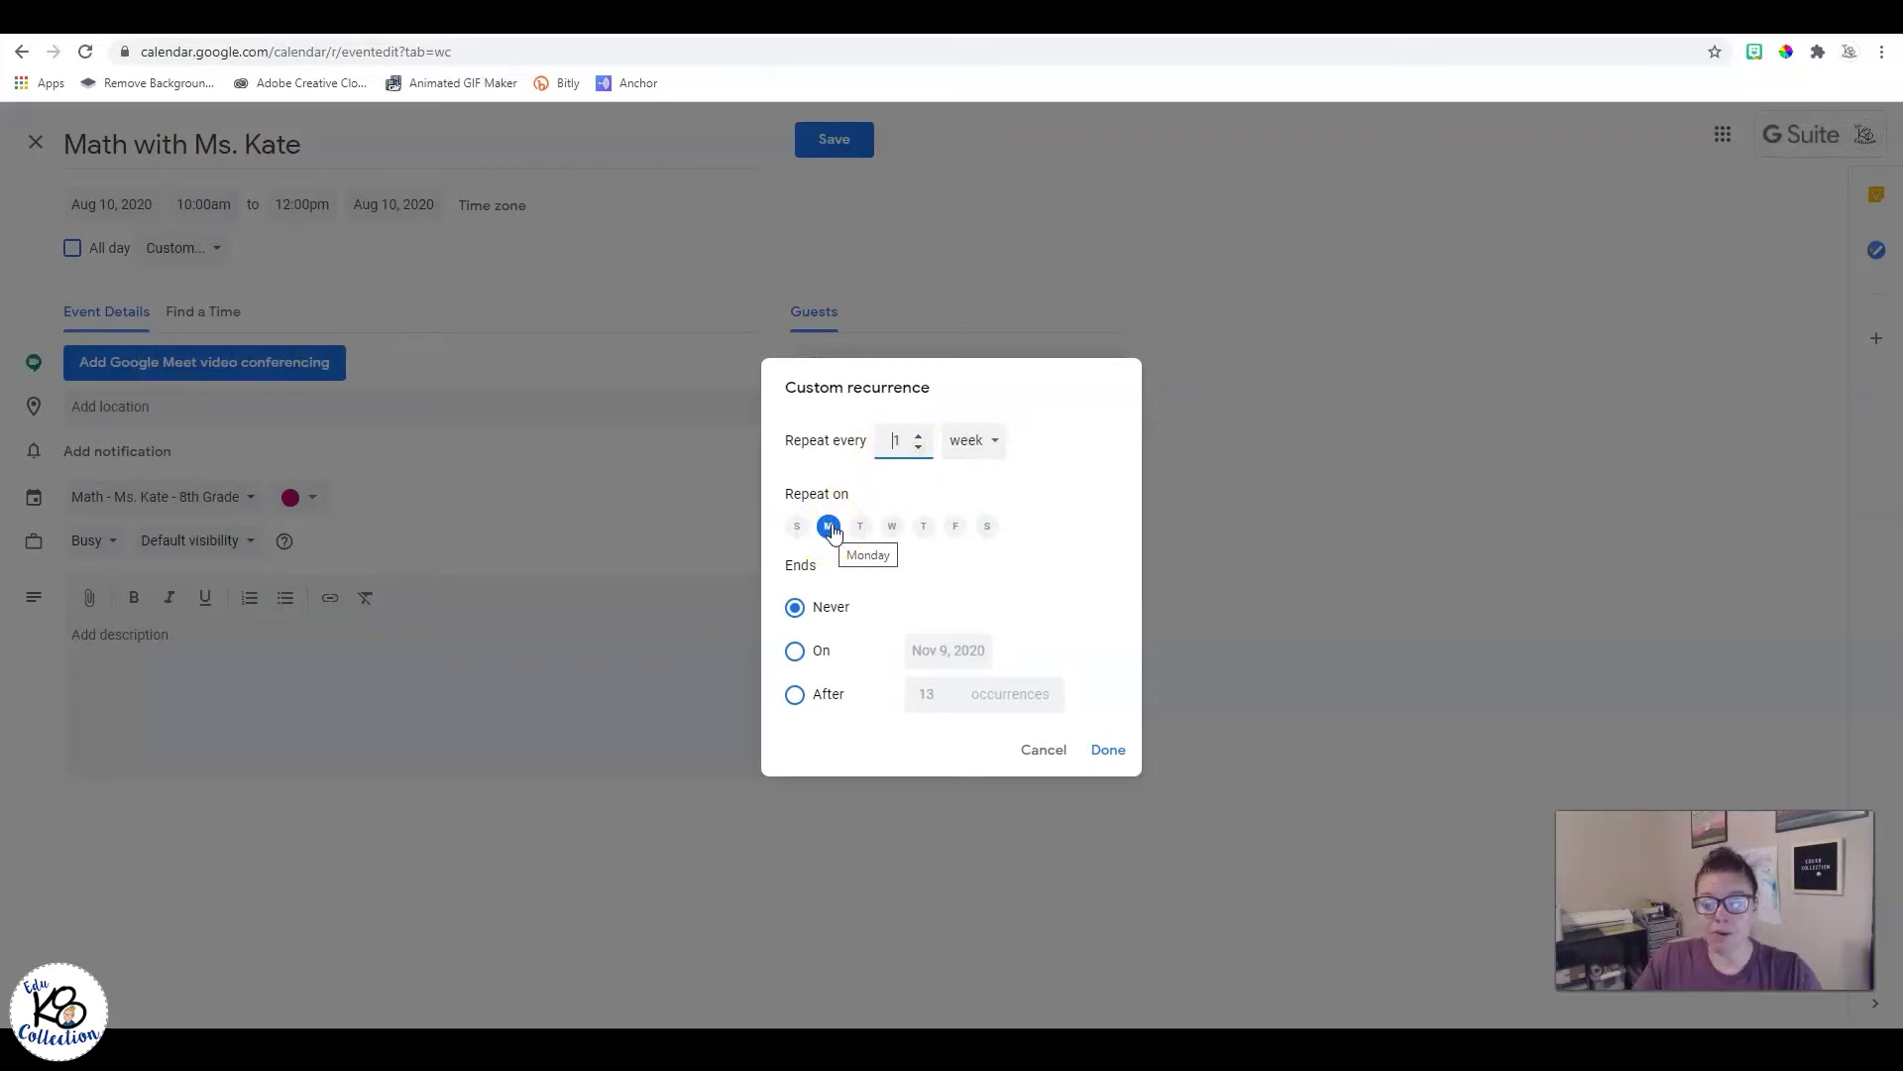
pyautogui.click(892, 526)
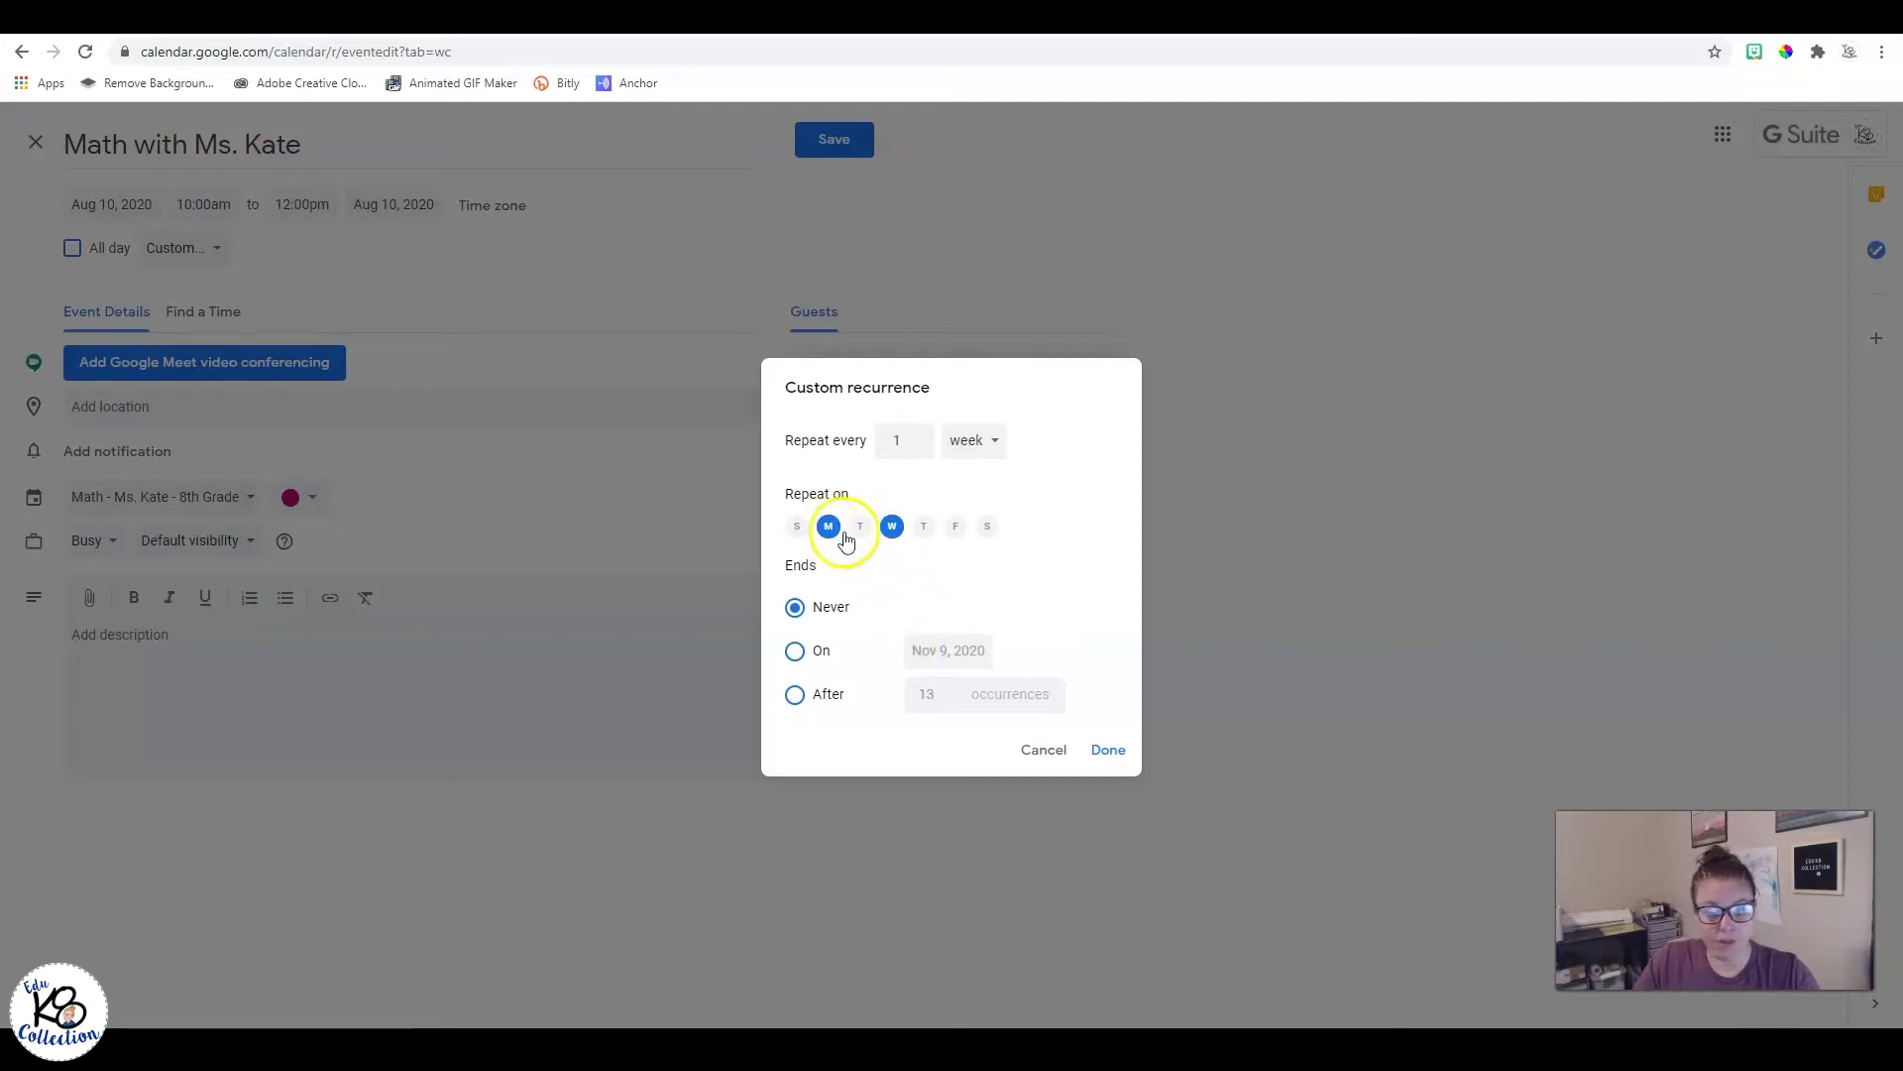
pyautogui.click(956, 528)
pyautogui.click(860, 526)
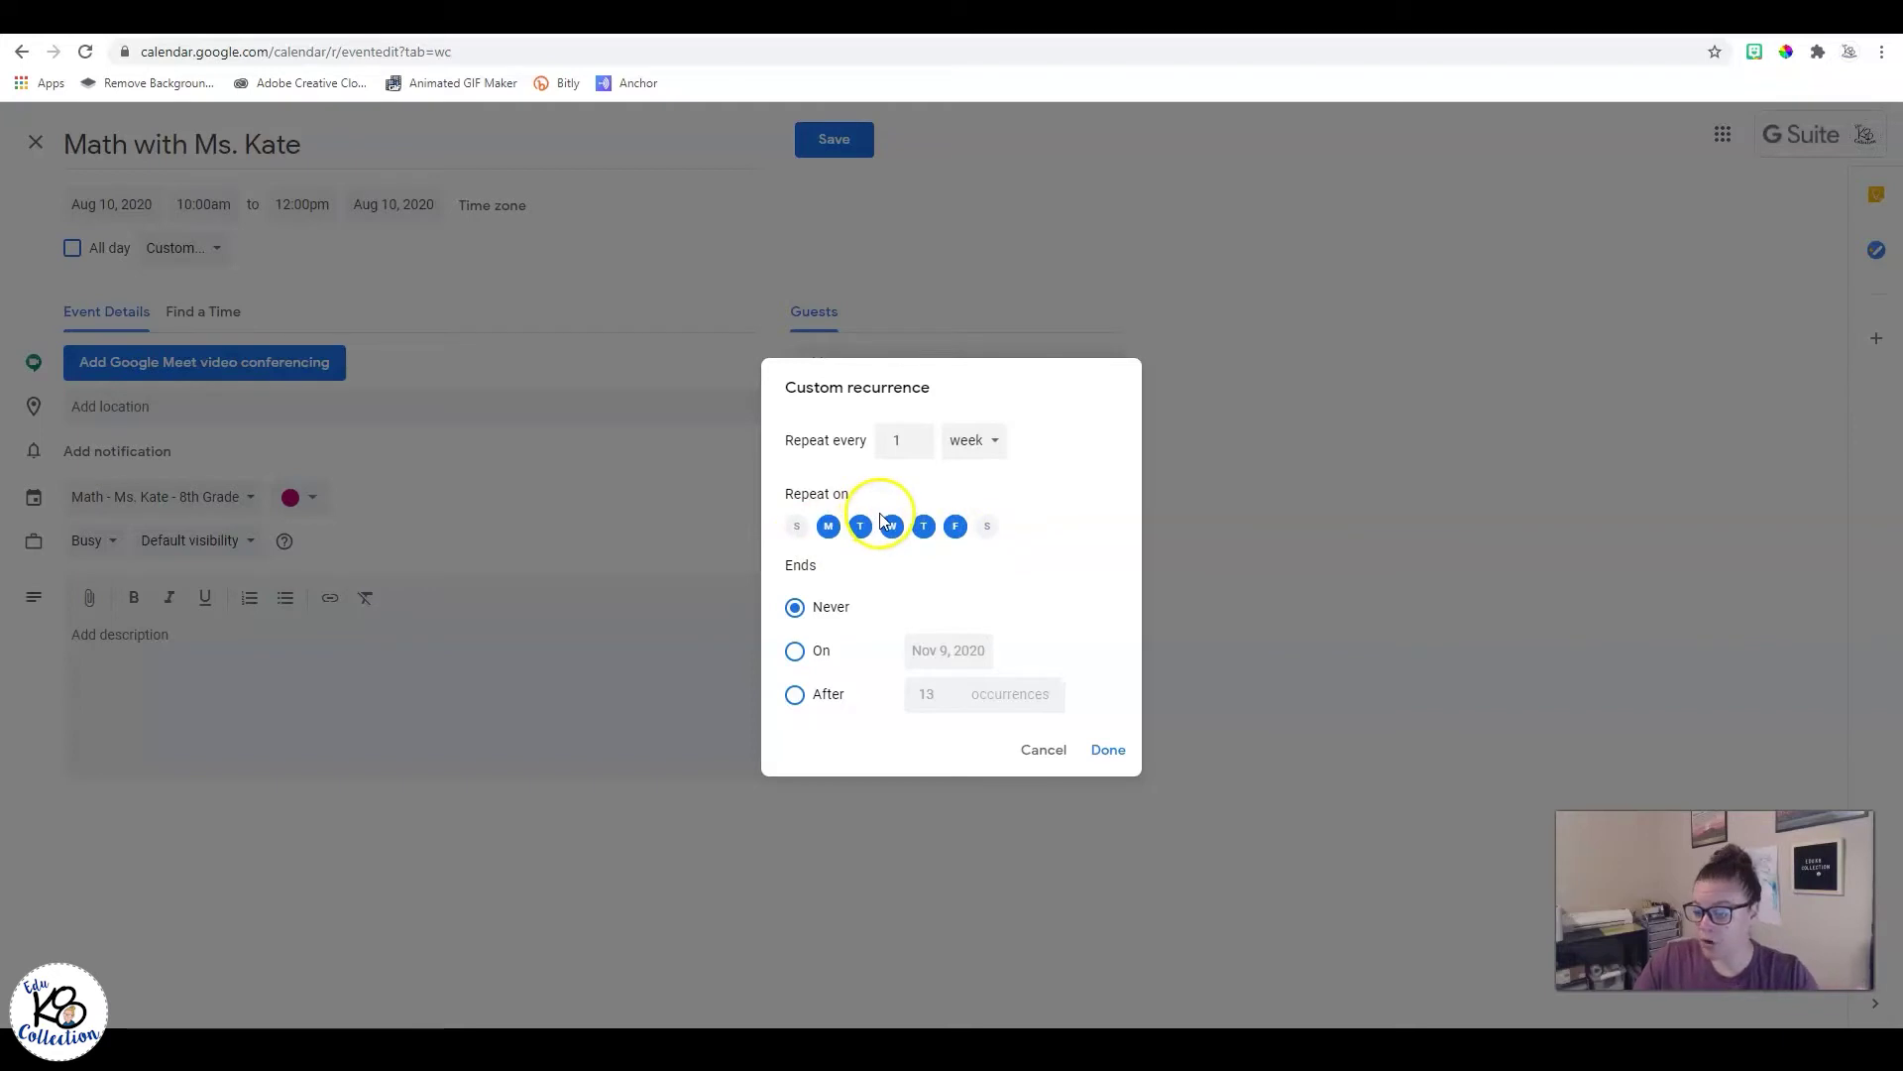
pyautogui.click(924, 526)
pyautogui.click(892, 526)
pyautogui.click(861, 527)
pyautogui.click(956, 526)
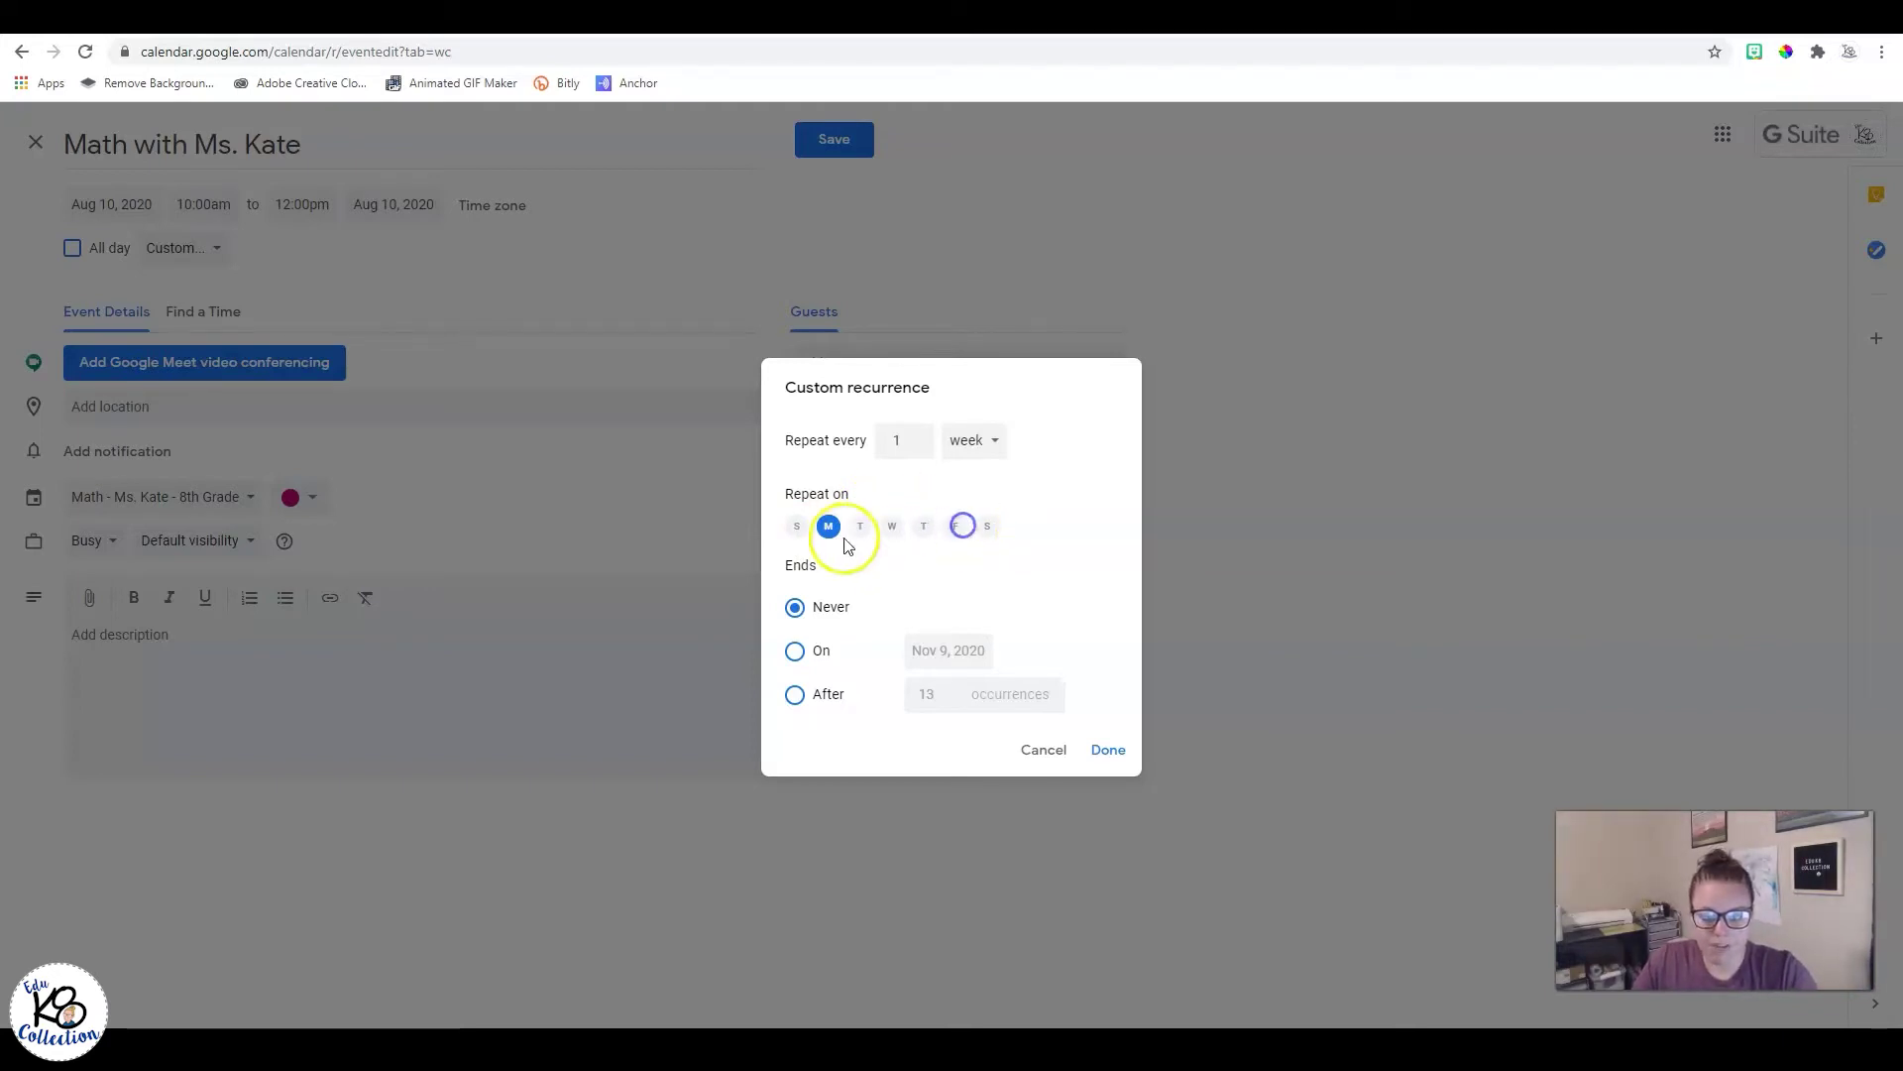
# Step: End the weekly Monday recurrence on Jun 4, 2021 and apply the custom recurrence
pyautogui.click(796, 651)
pyautogui.click(962, 650)
pyautogui.click(1152, 692)
pyautogui.click(1152, 692)
pyautogui.click(1152, 692)
pyautogui.click(1152, 692)
pyautogui.click(1152, 692)
pyautogui.click(1152, 692)
pyautogui.click(1152, 692)
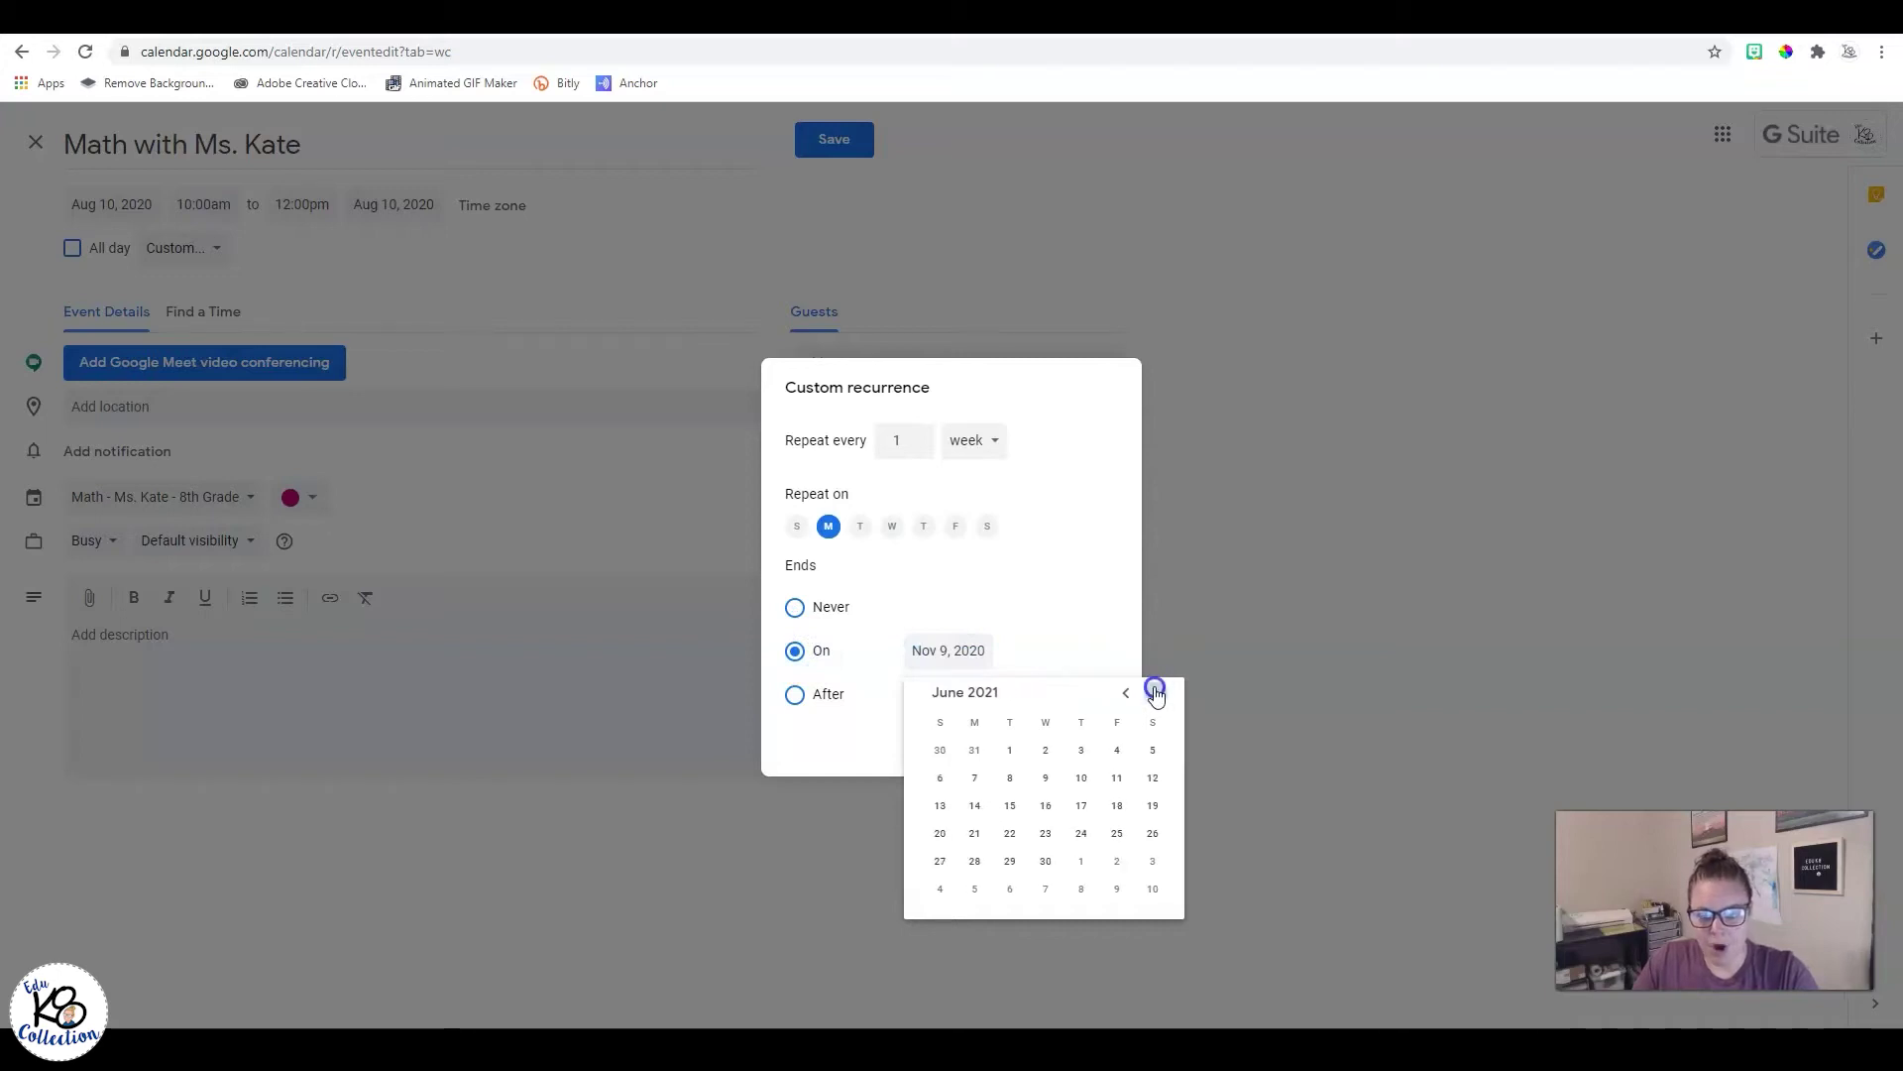
pyautogui.click(1130, 758)
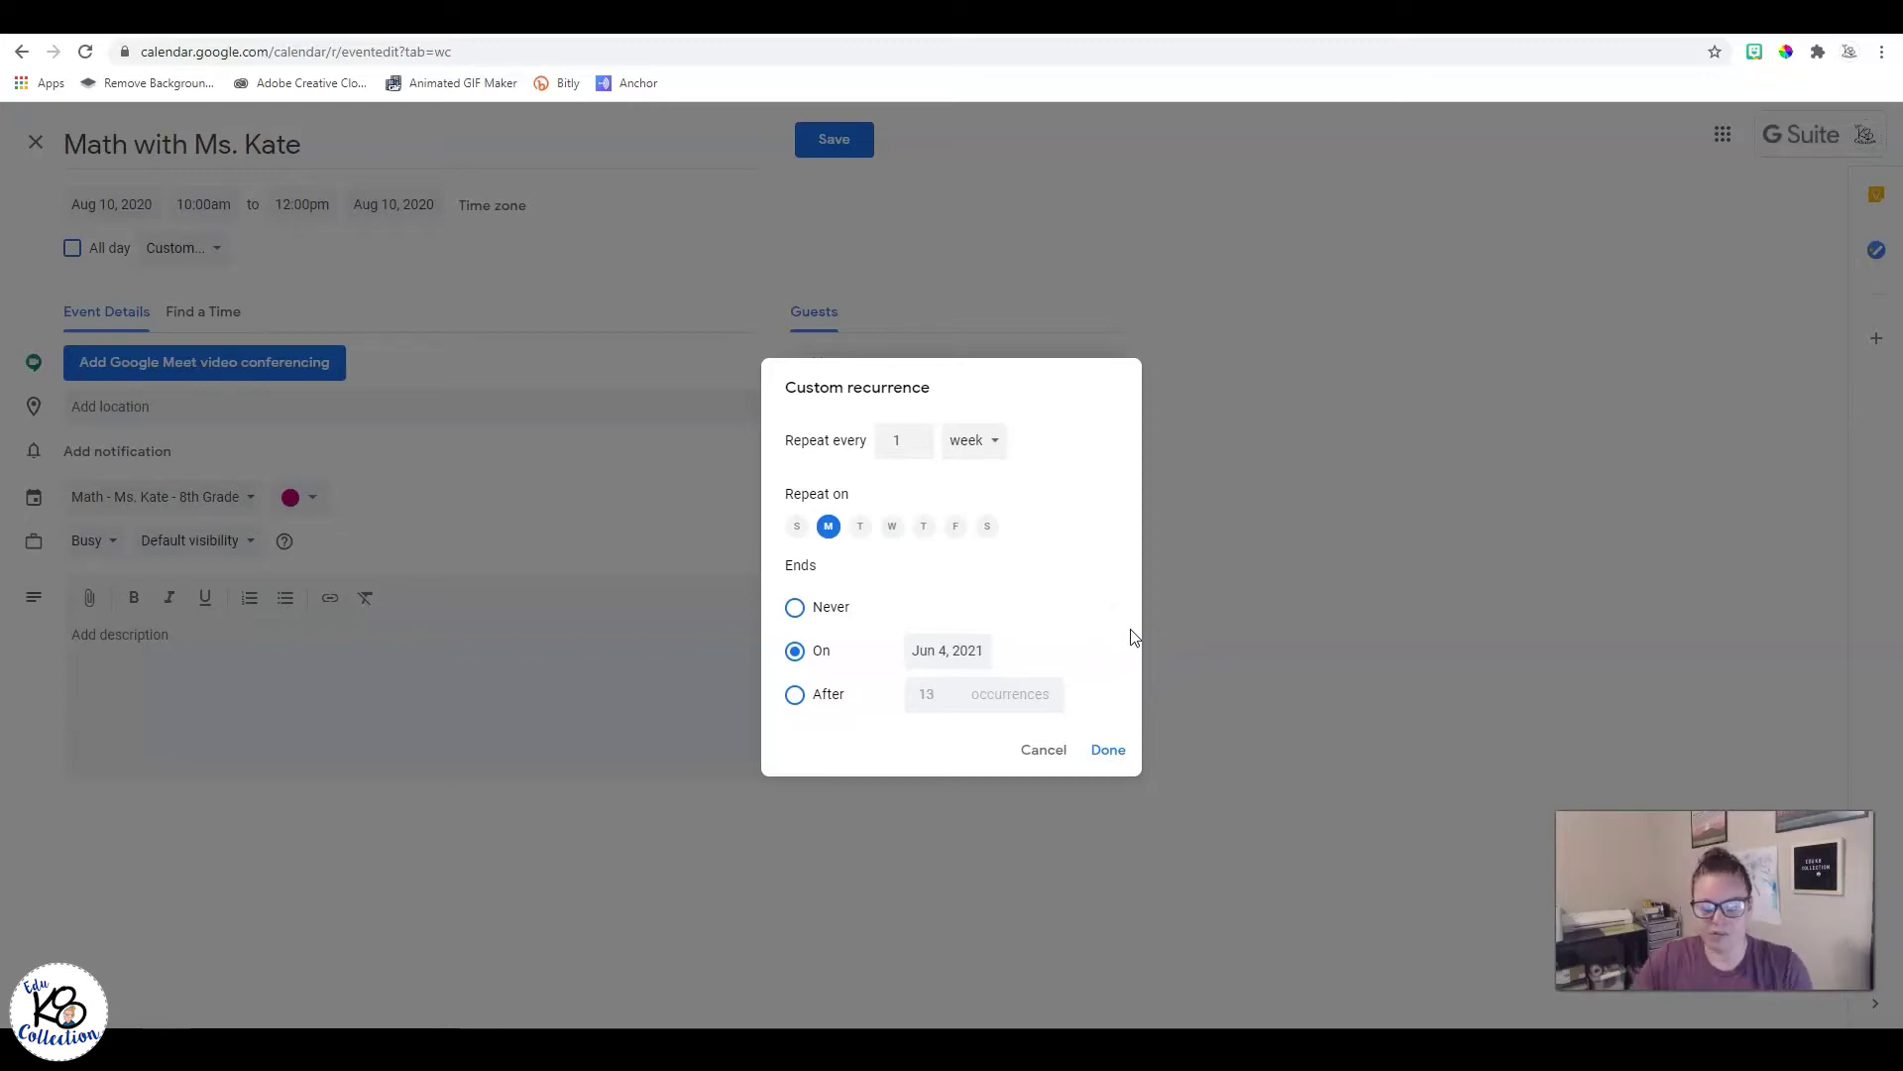
pyautogui.click(1110, 751)
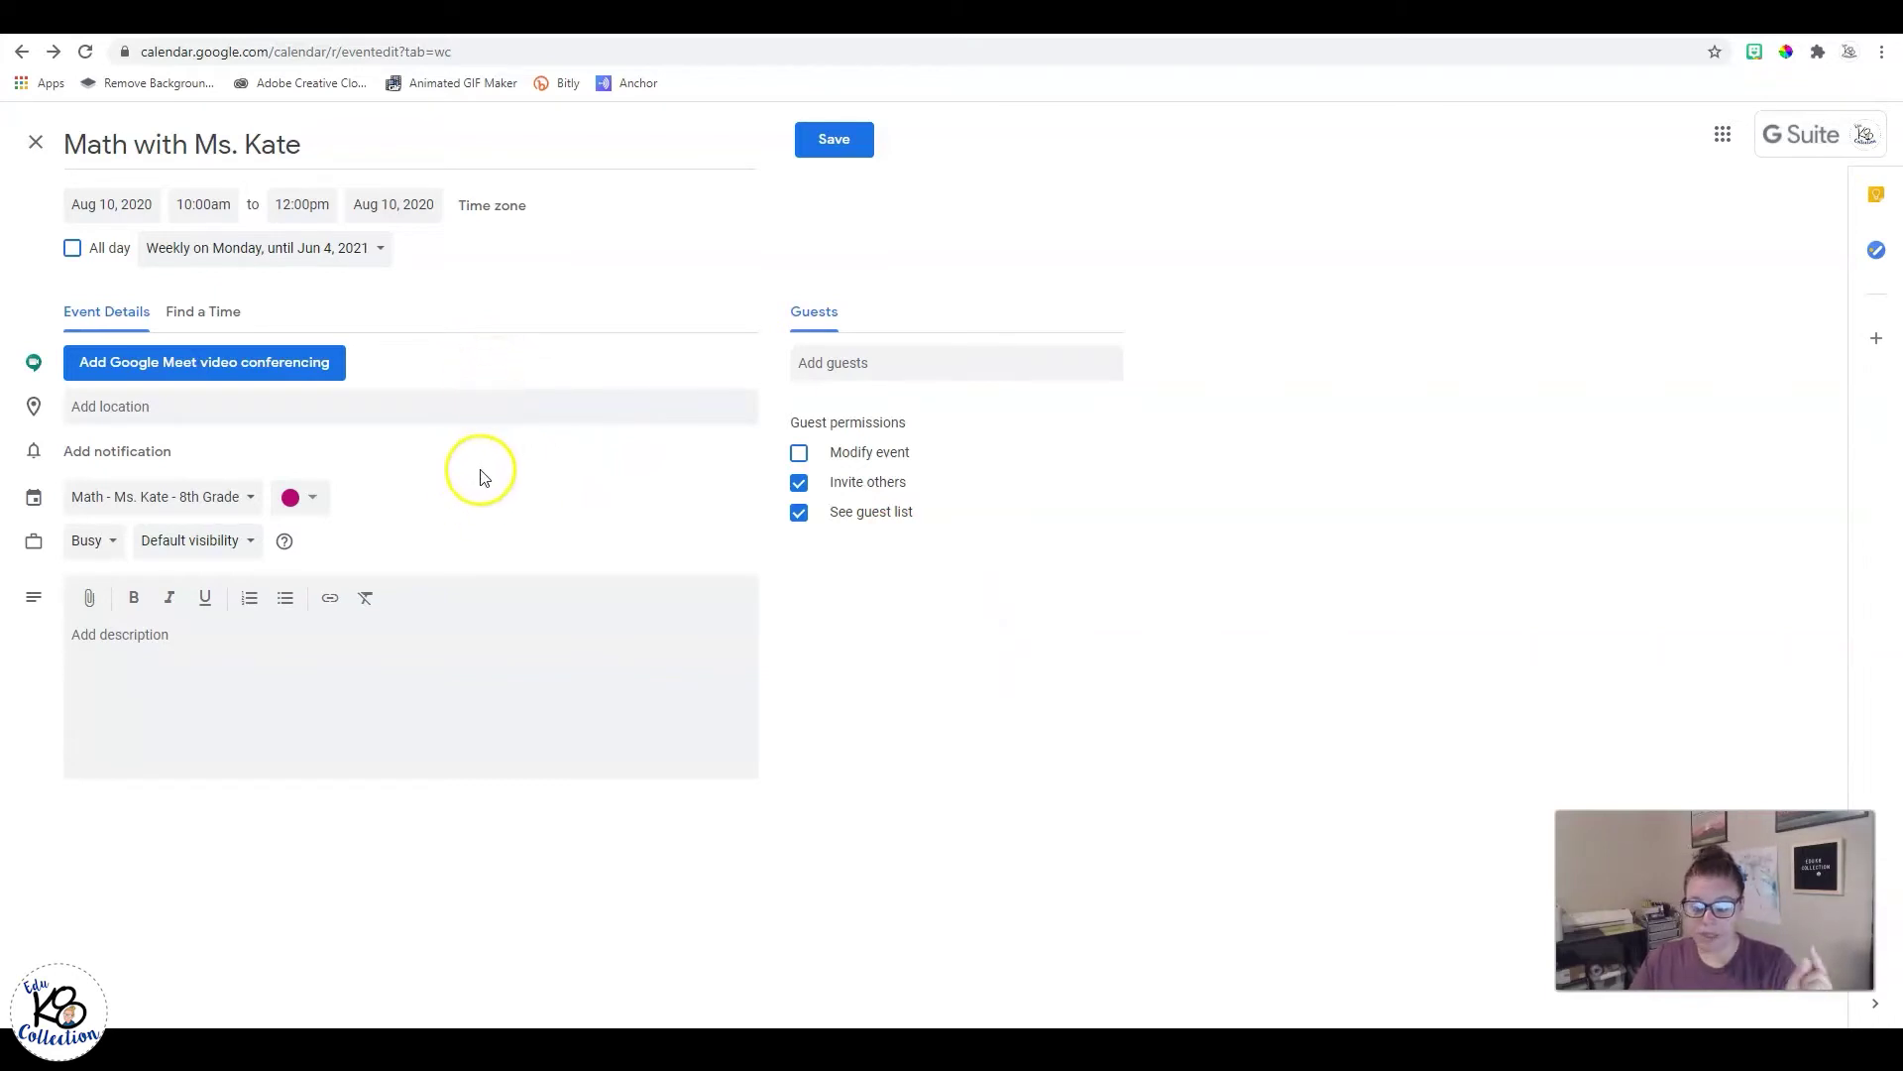
pyautogui.click(130, 403)
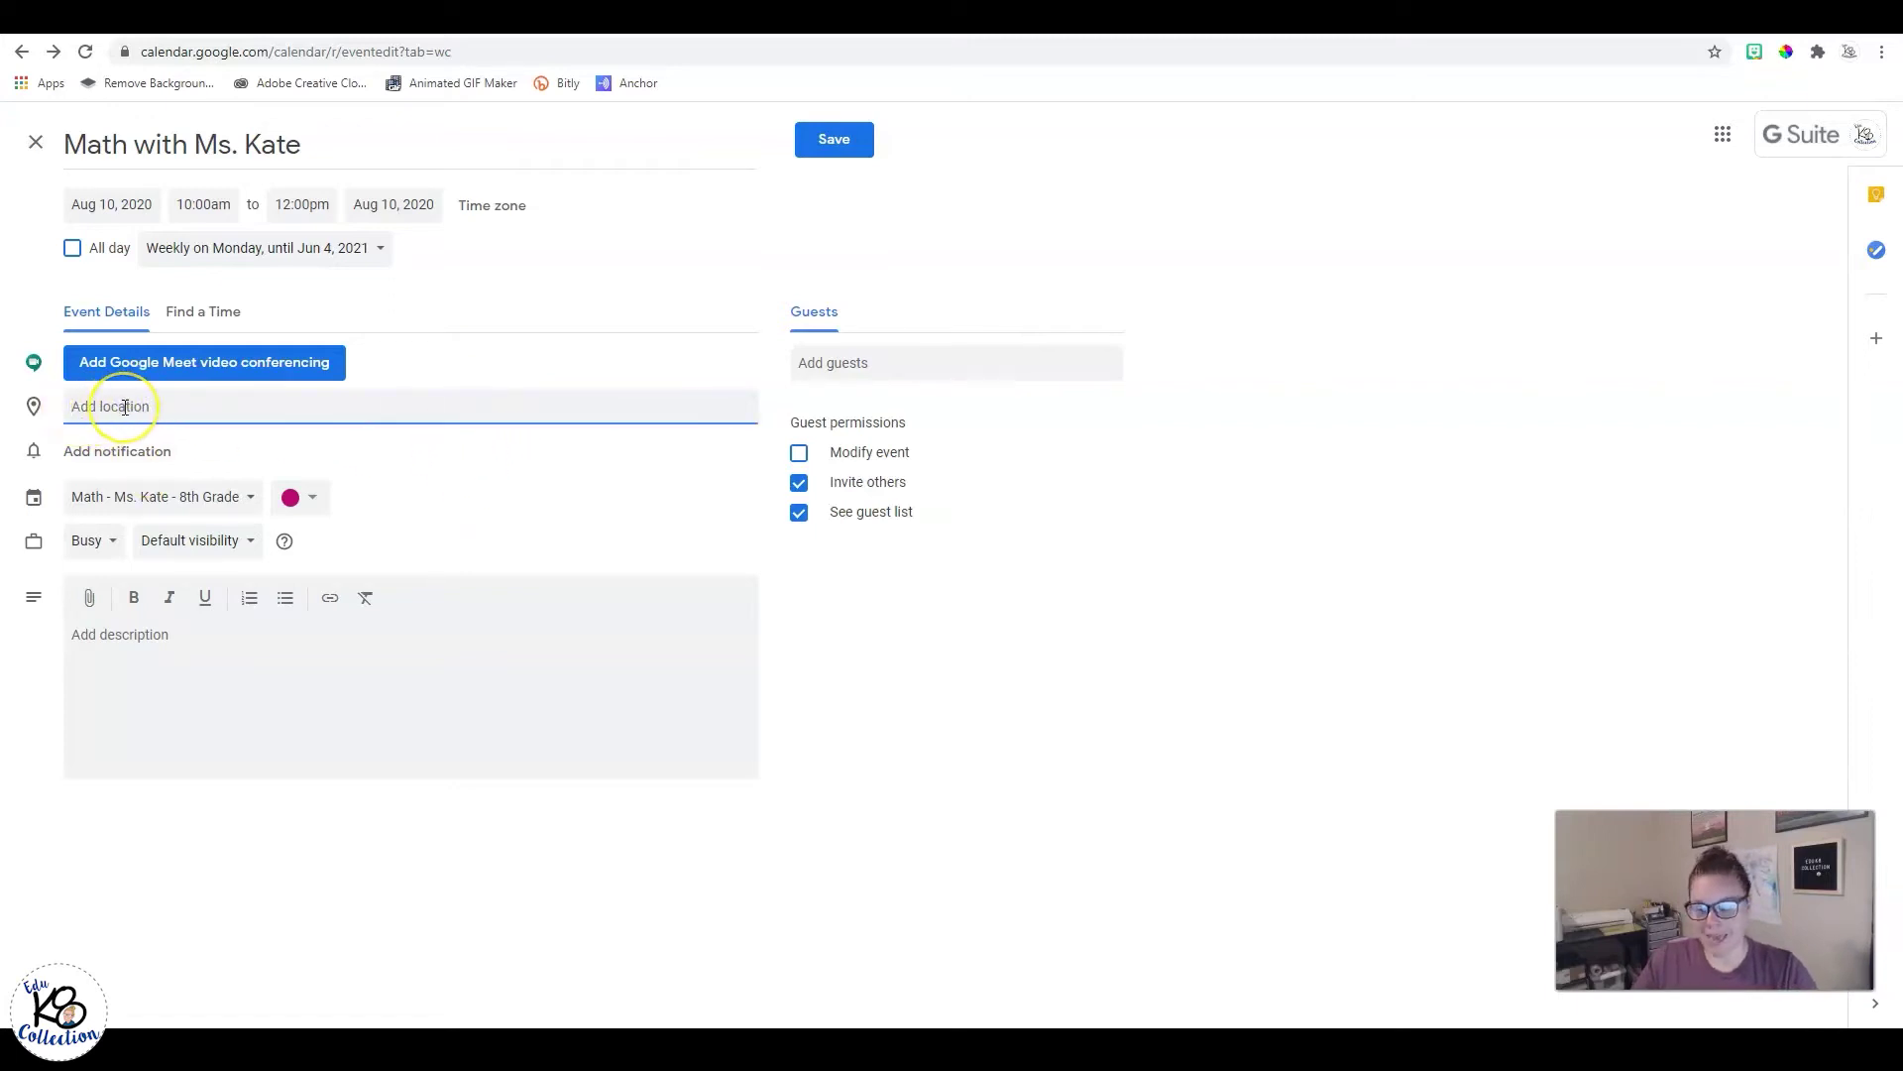
pyautogui.click(114, 662)
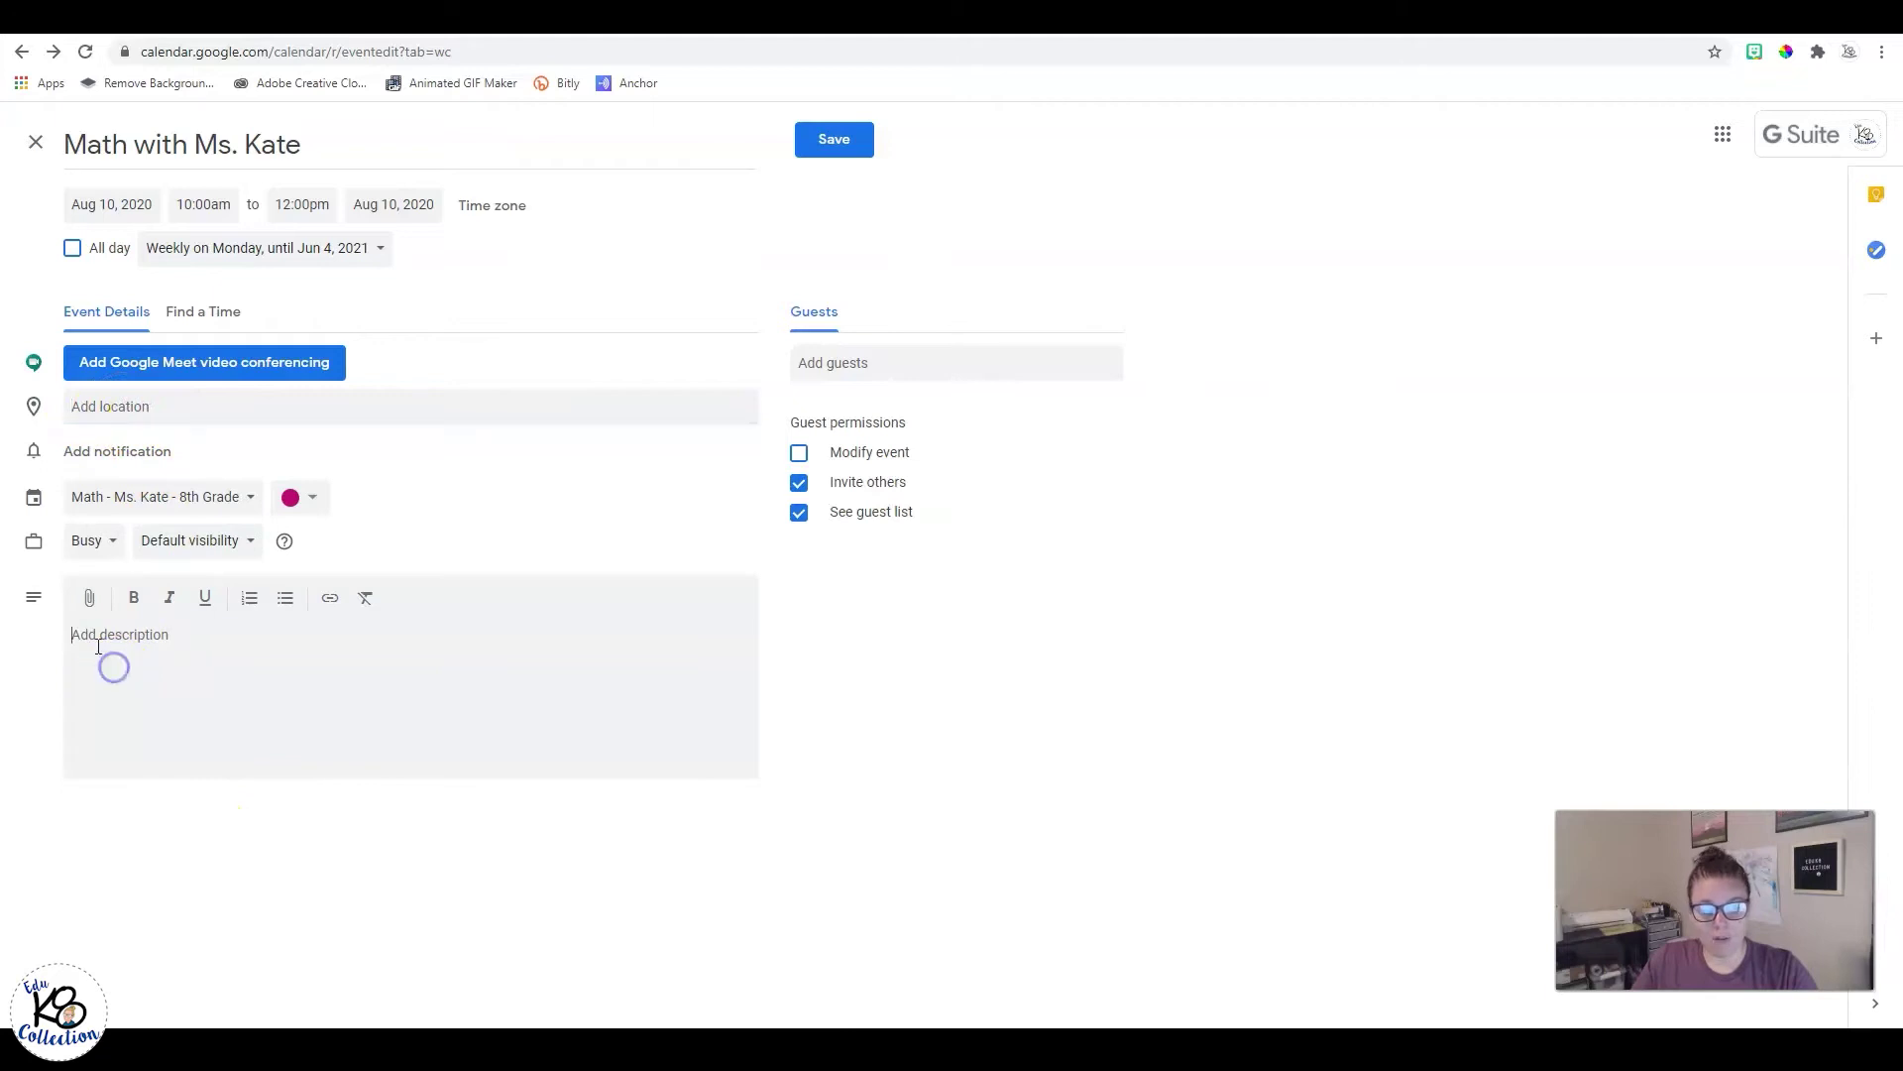
pyautogui.click(199, 773)
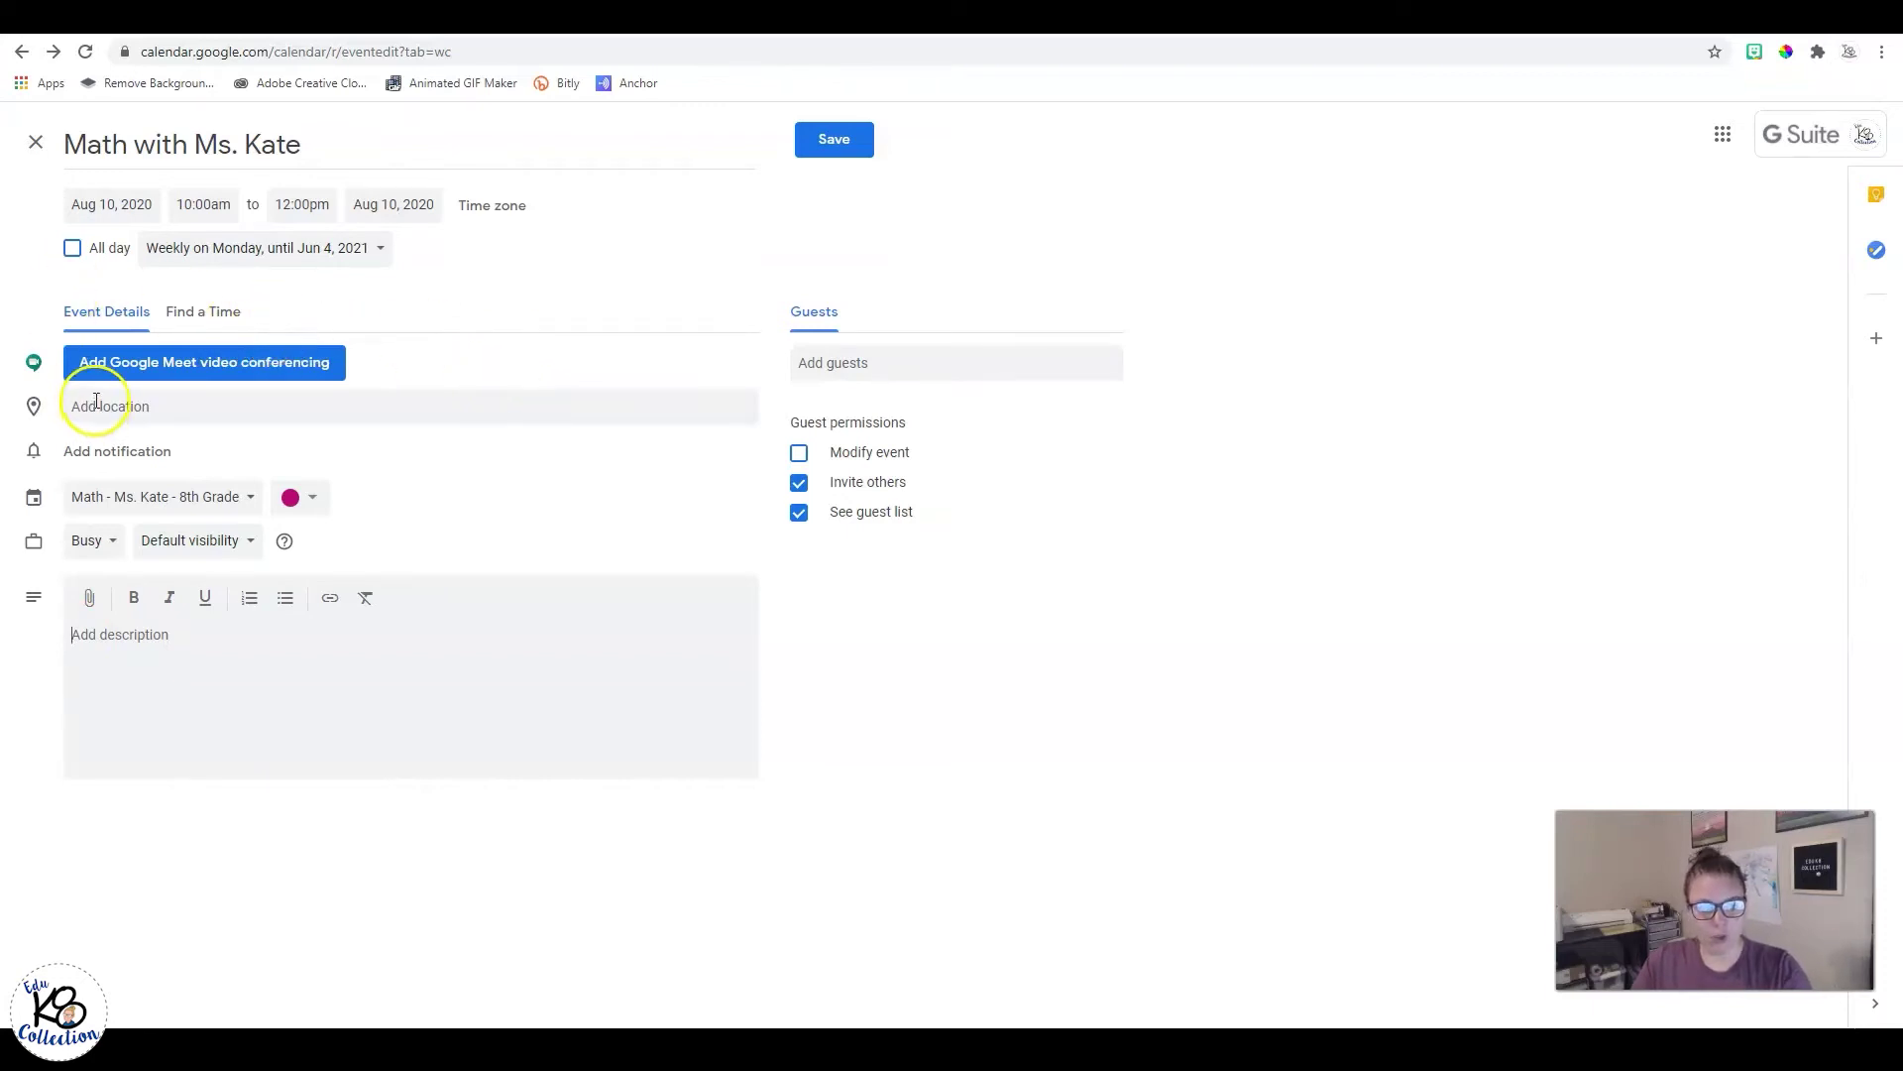
pyautogui.click(151, 410)
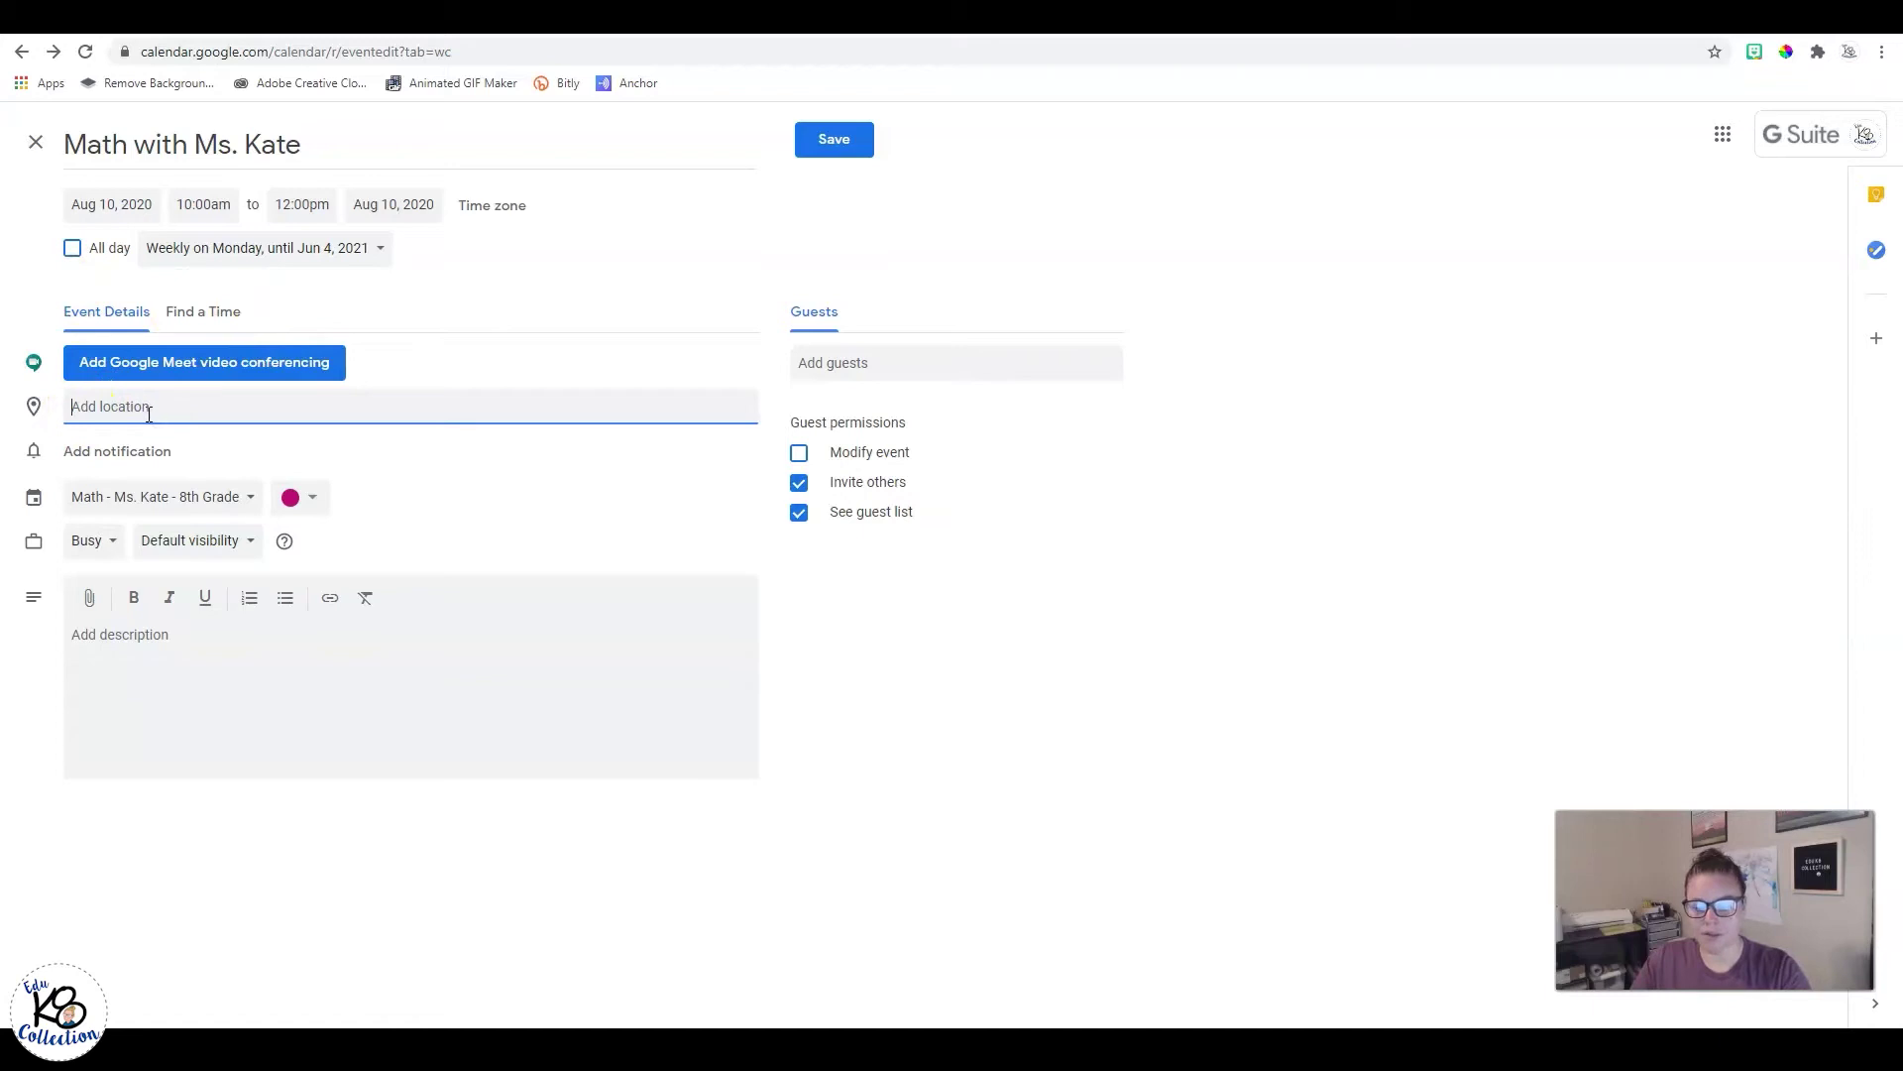
pyautogui.click(135, 429)
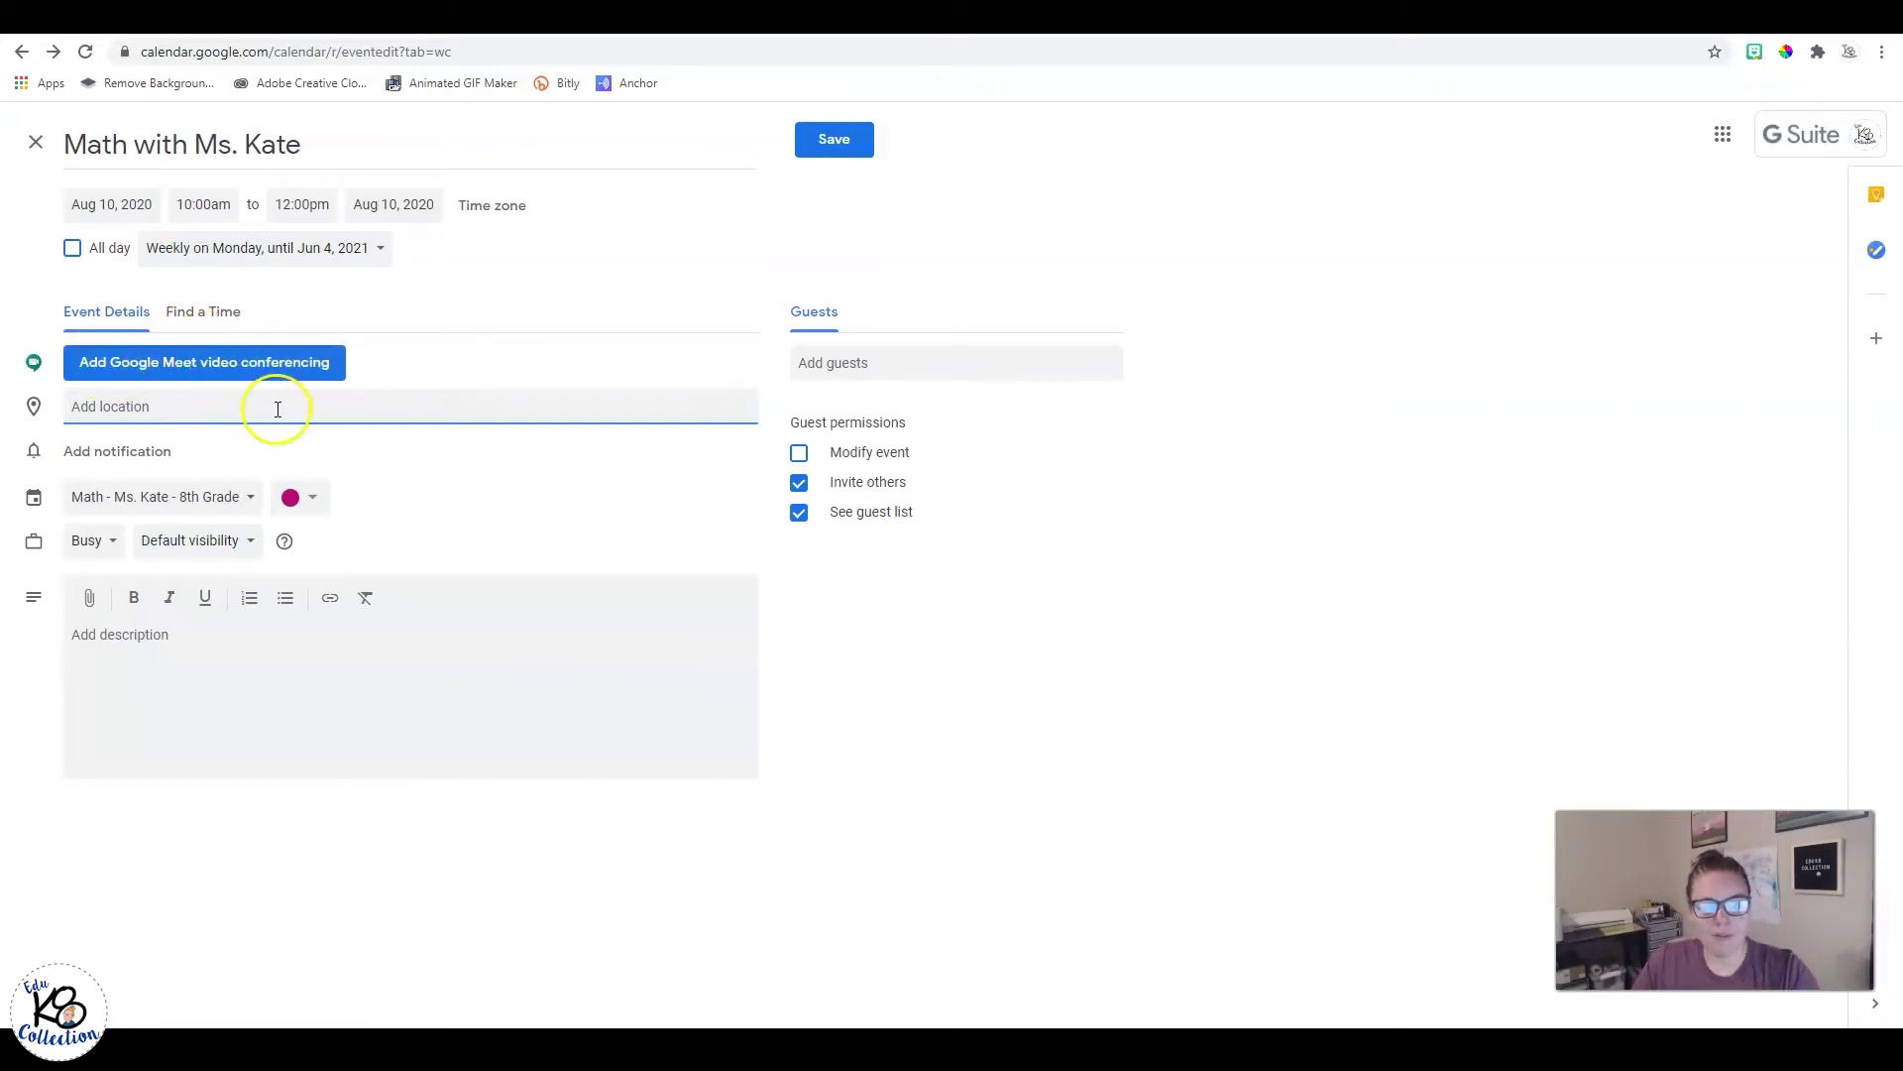
pyautogui.click(146, 406)
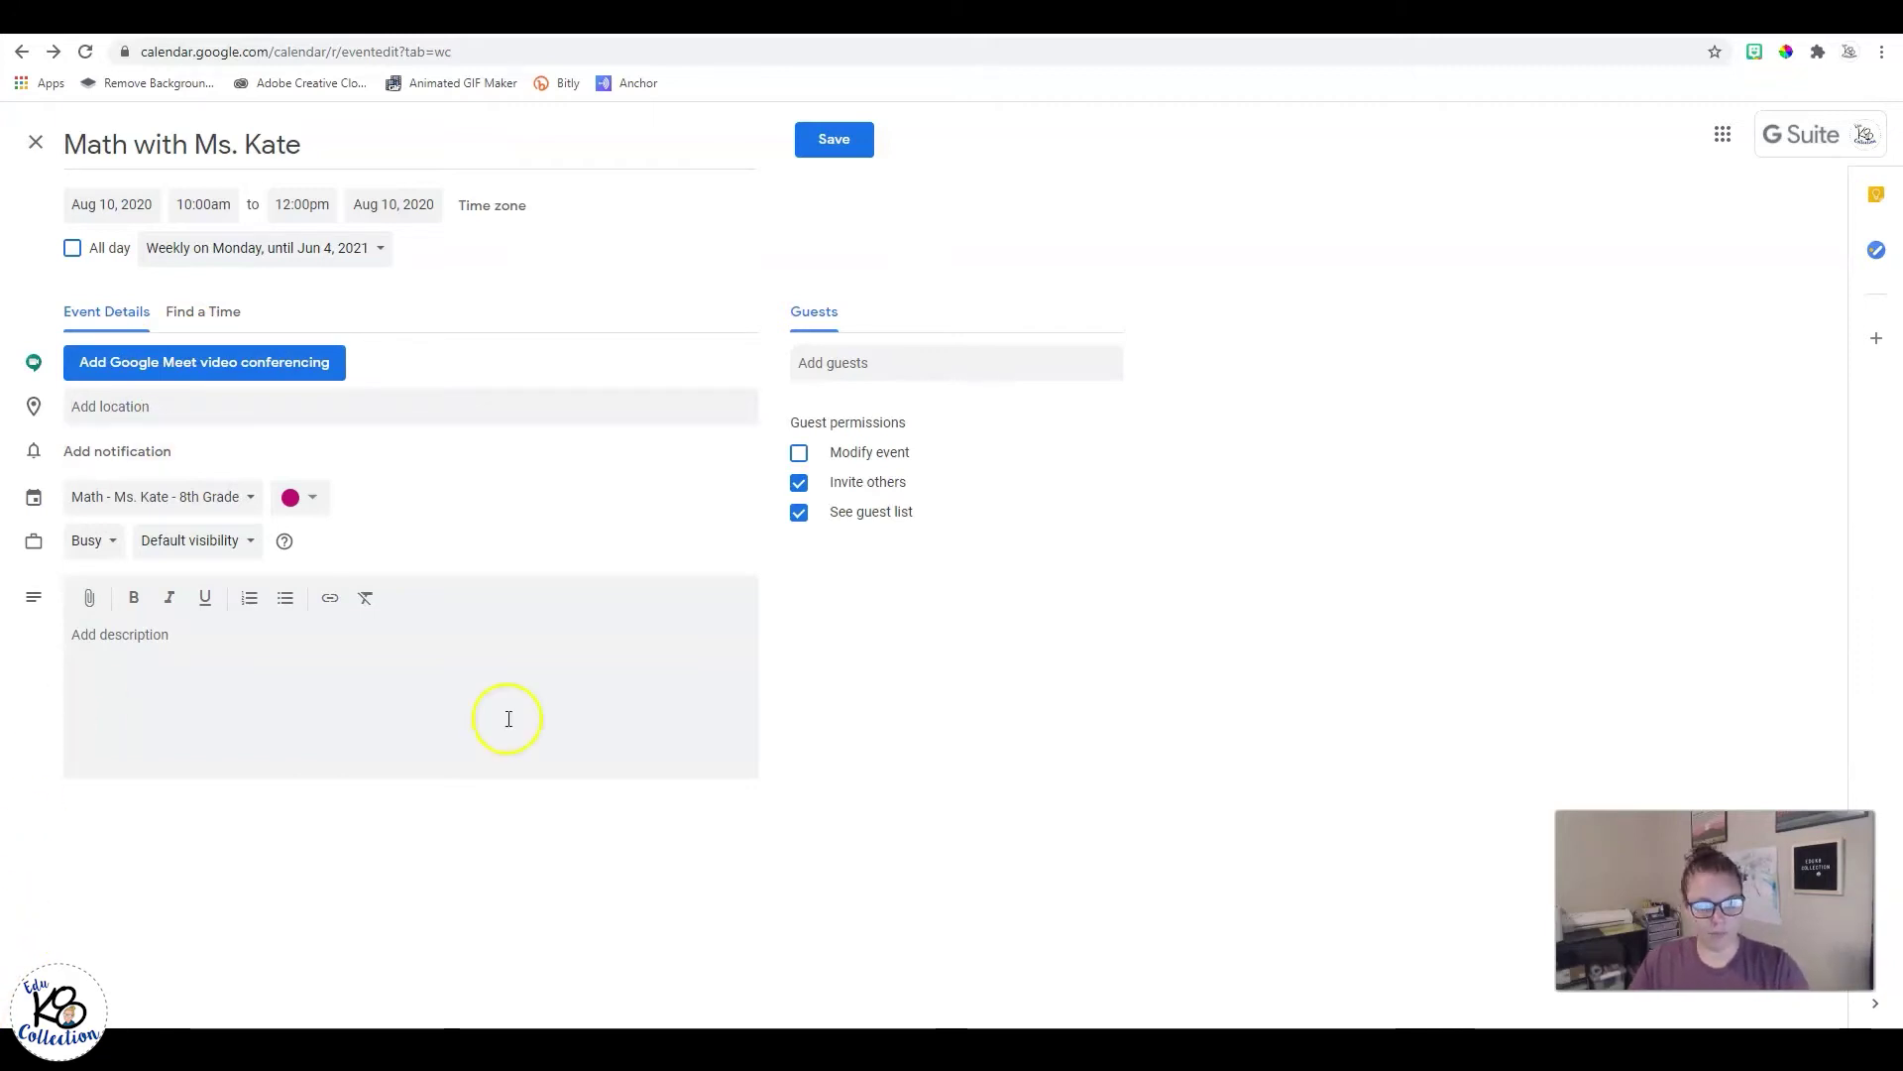
# Step: Paste the Zoom invitation, including its meeting passcode, into the event description and copy its join link into the location
pyautogui.click(219, 640)
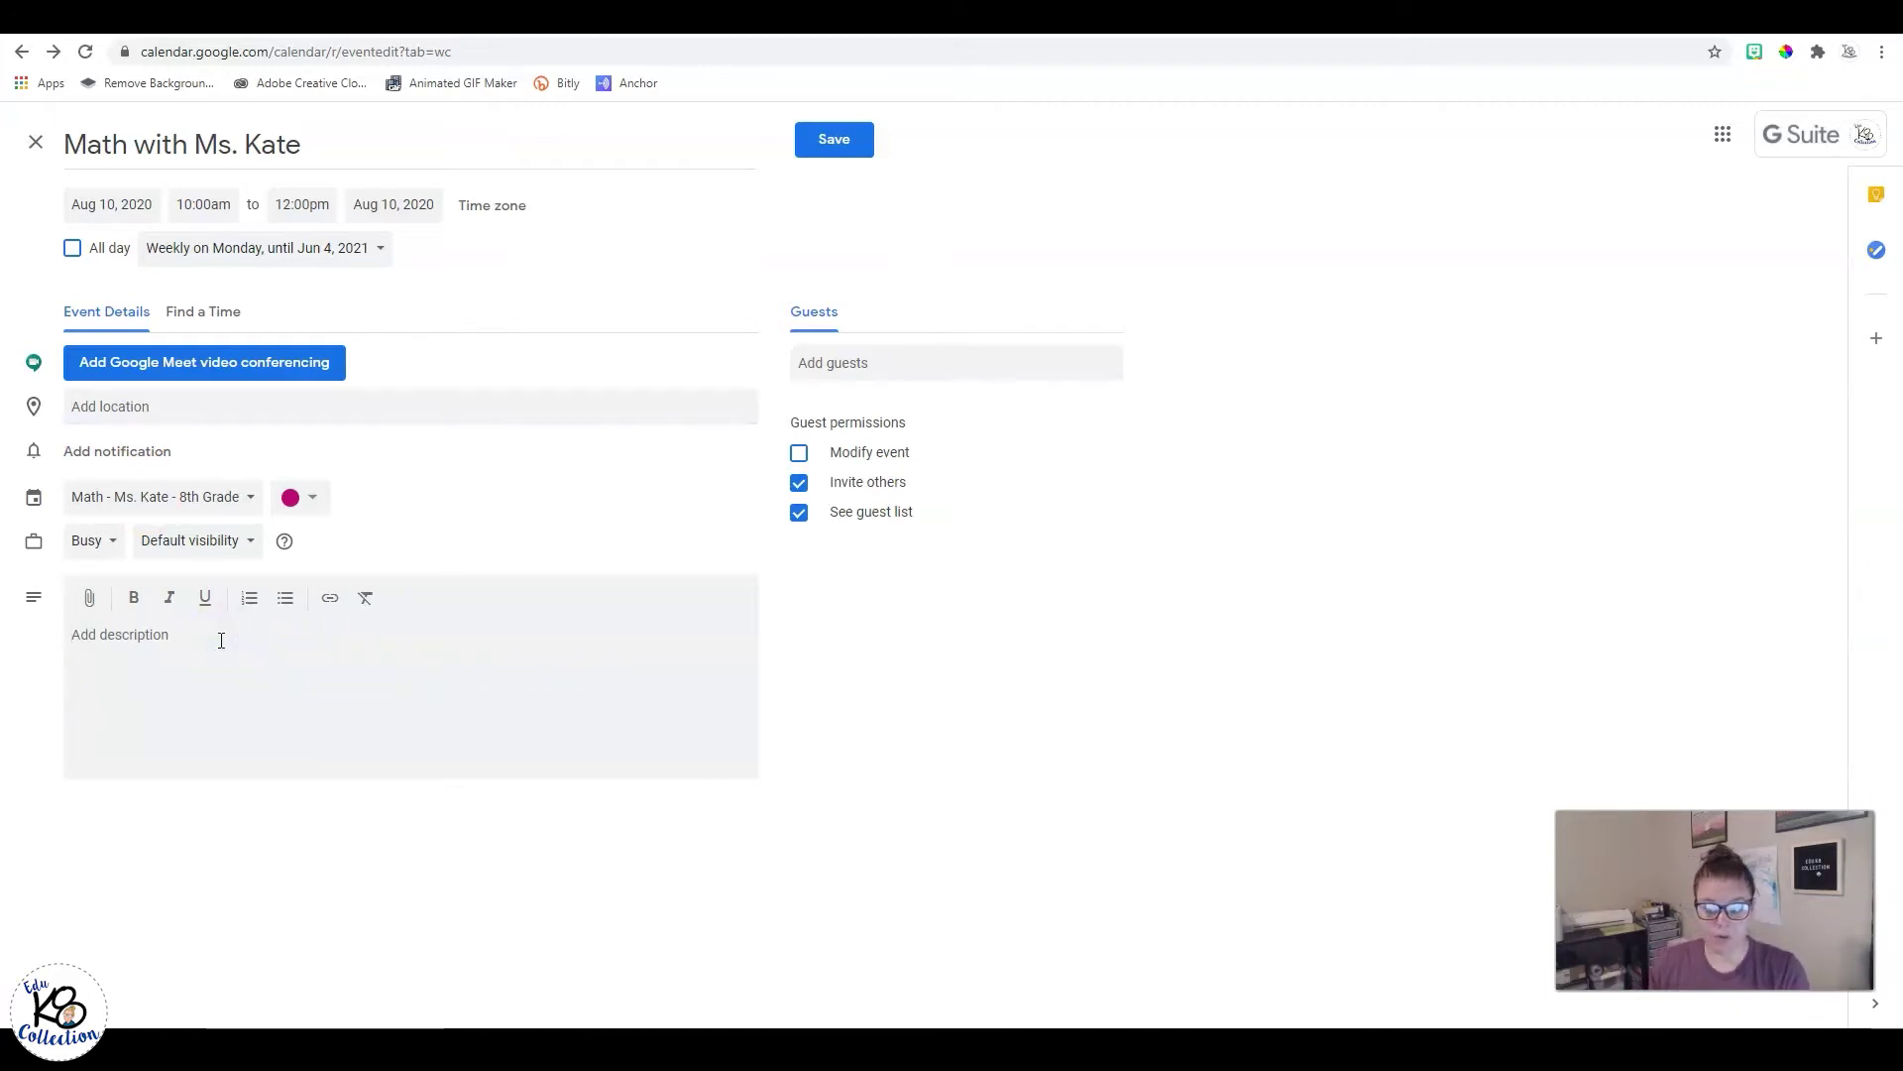
pyautogui.hotkey('ctrl', 'v')
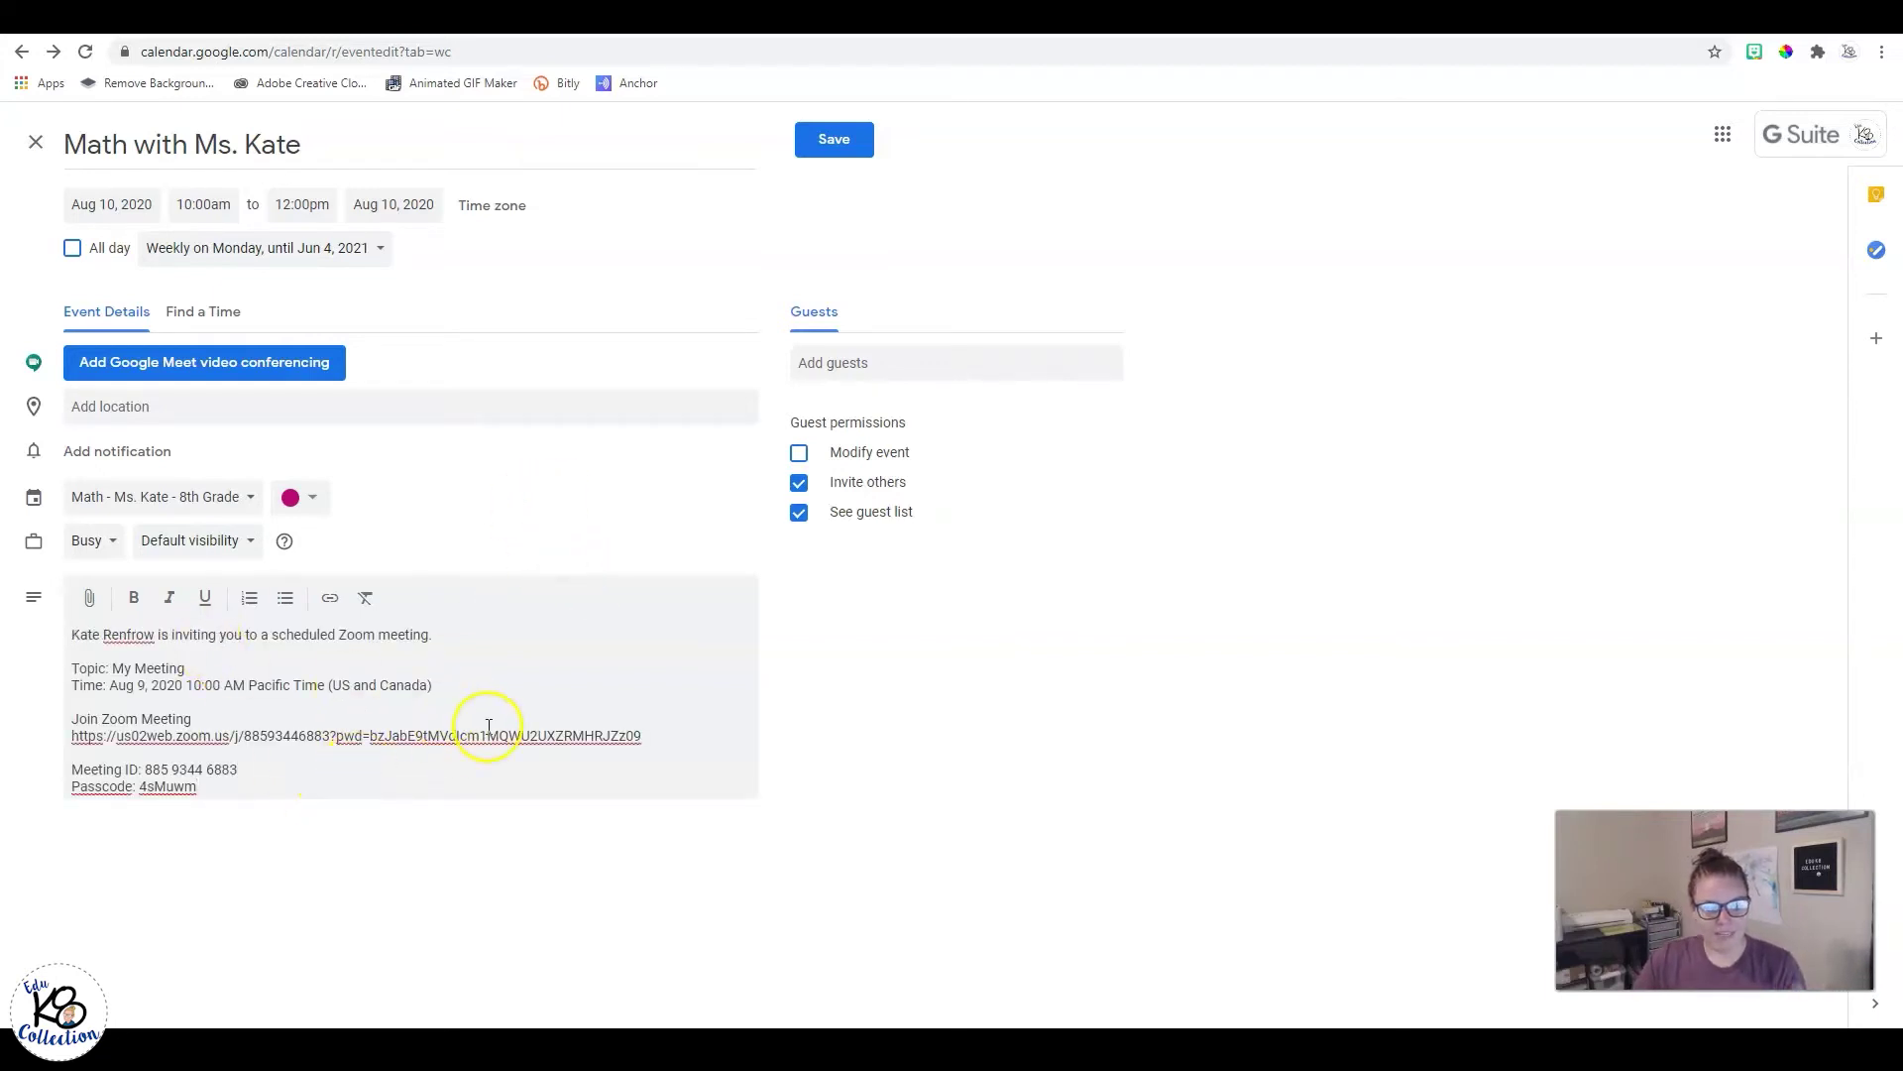
pyautogui.moveTo(666, 734); pyautogui.dragTo(60, 741)
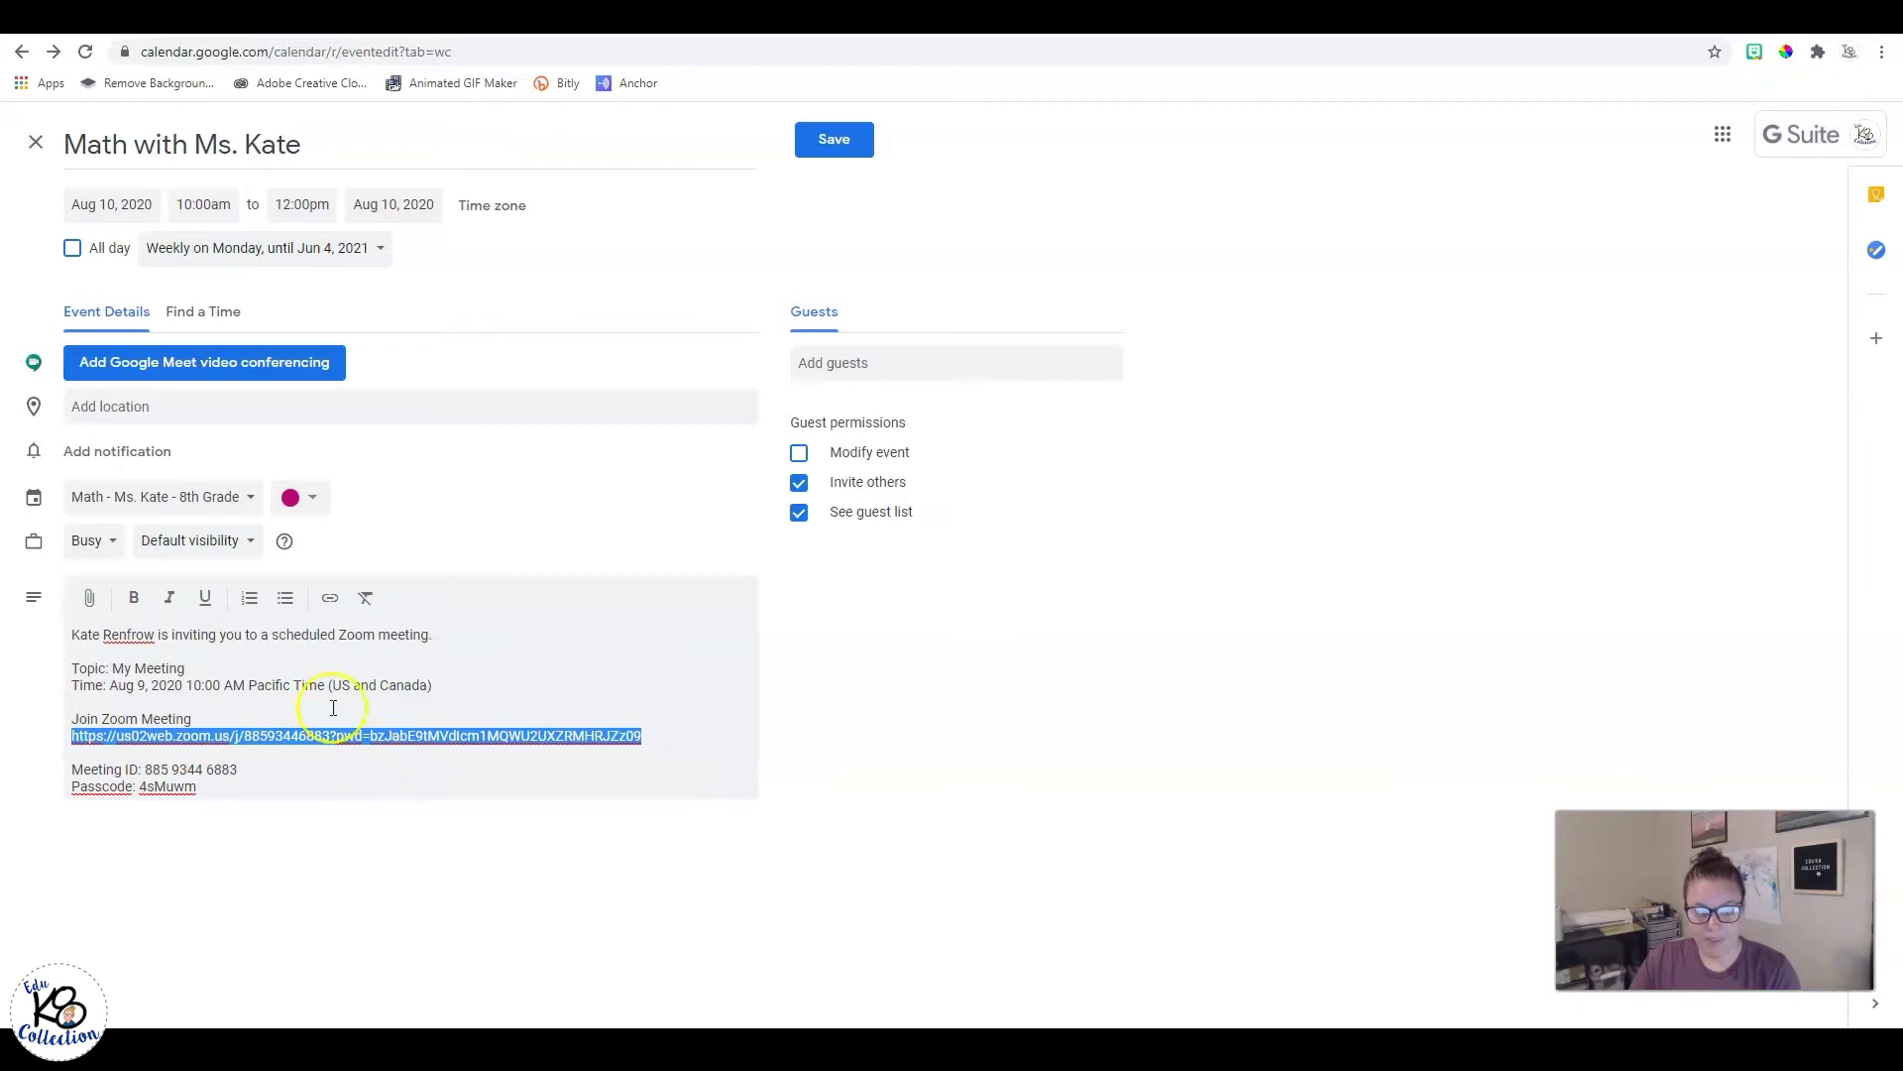
pyautogui.click(178, 402)
pyautogui.hotkey('ctrl', 'v')
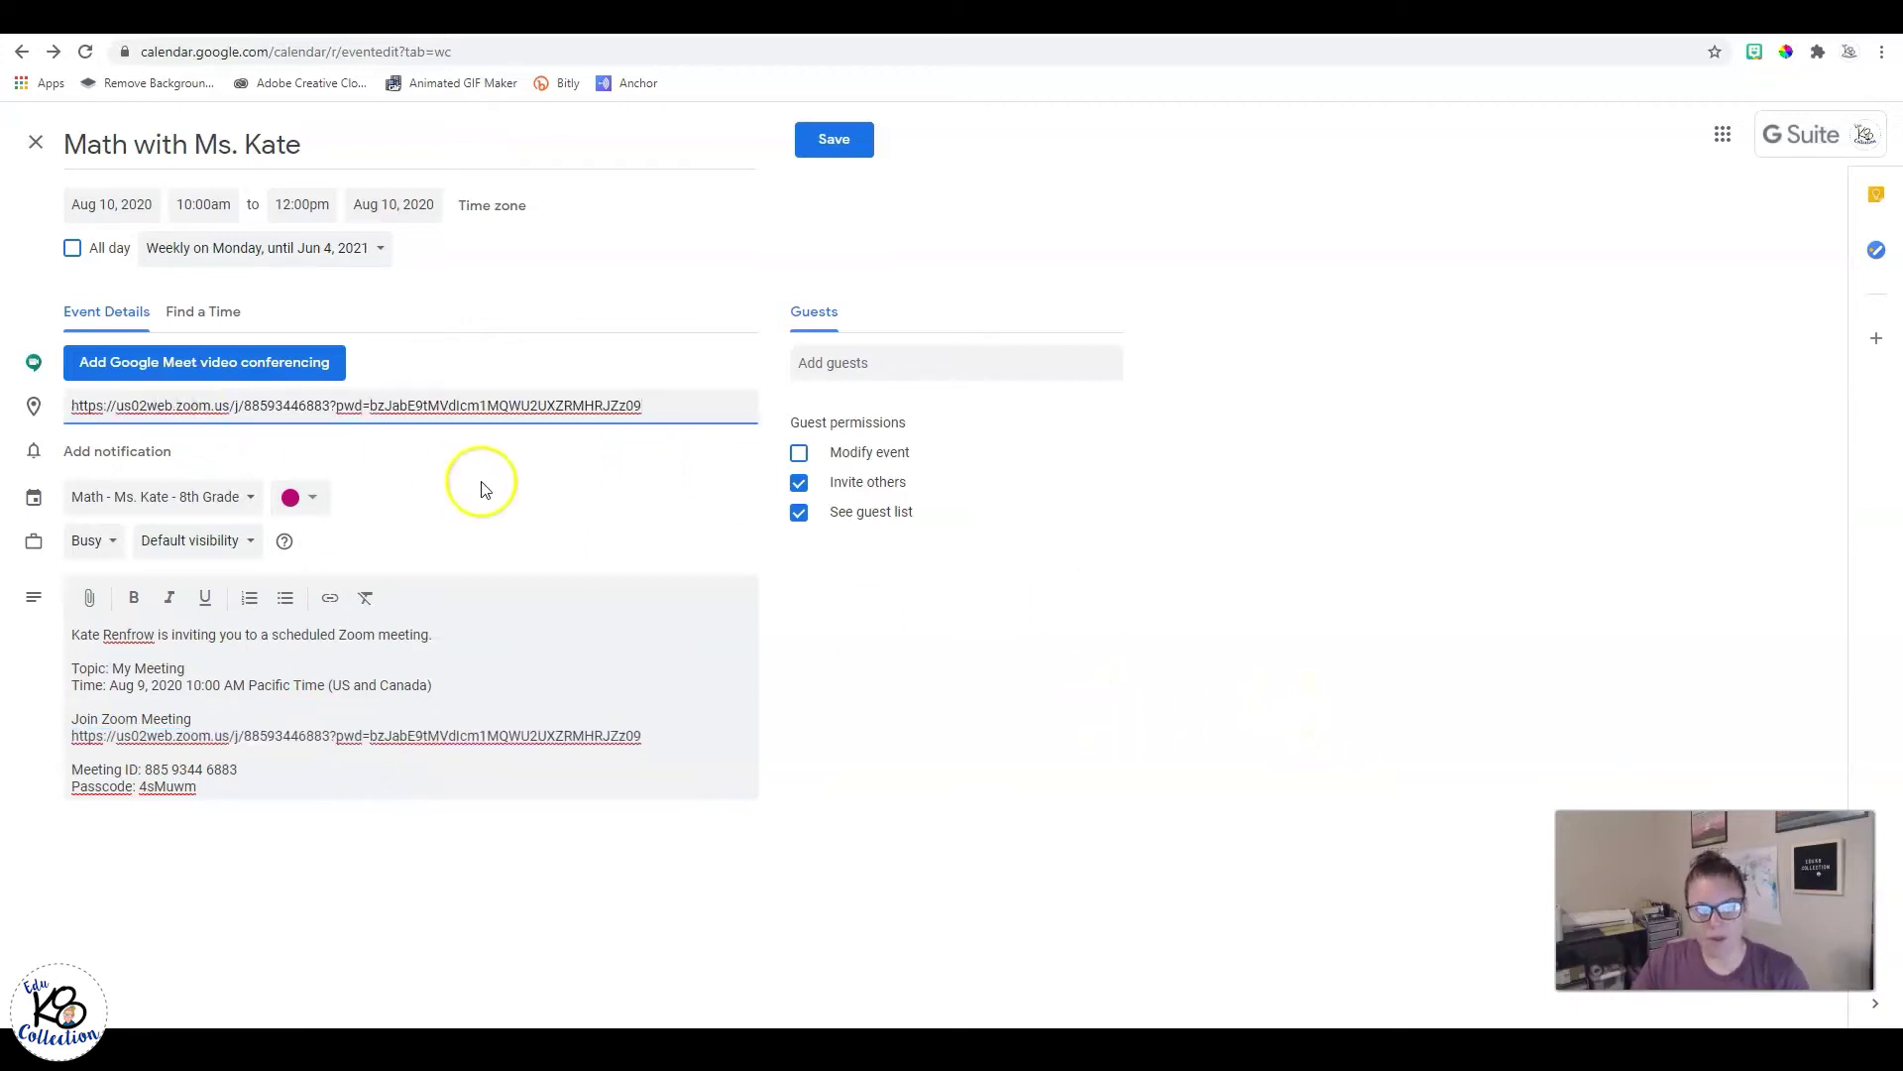
pyautogui.tripleClick(85, 404)
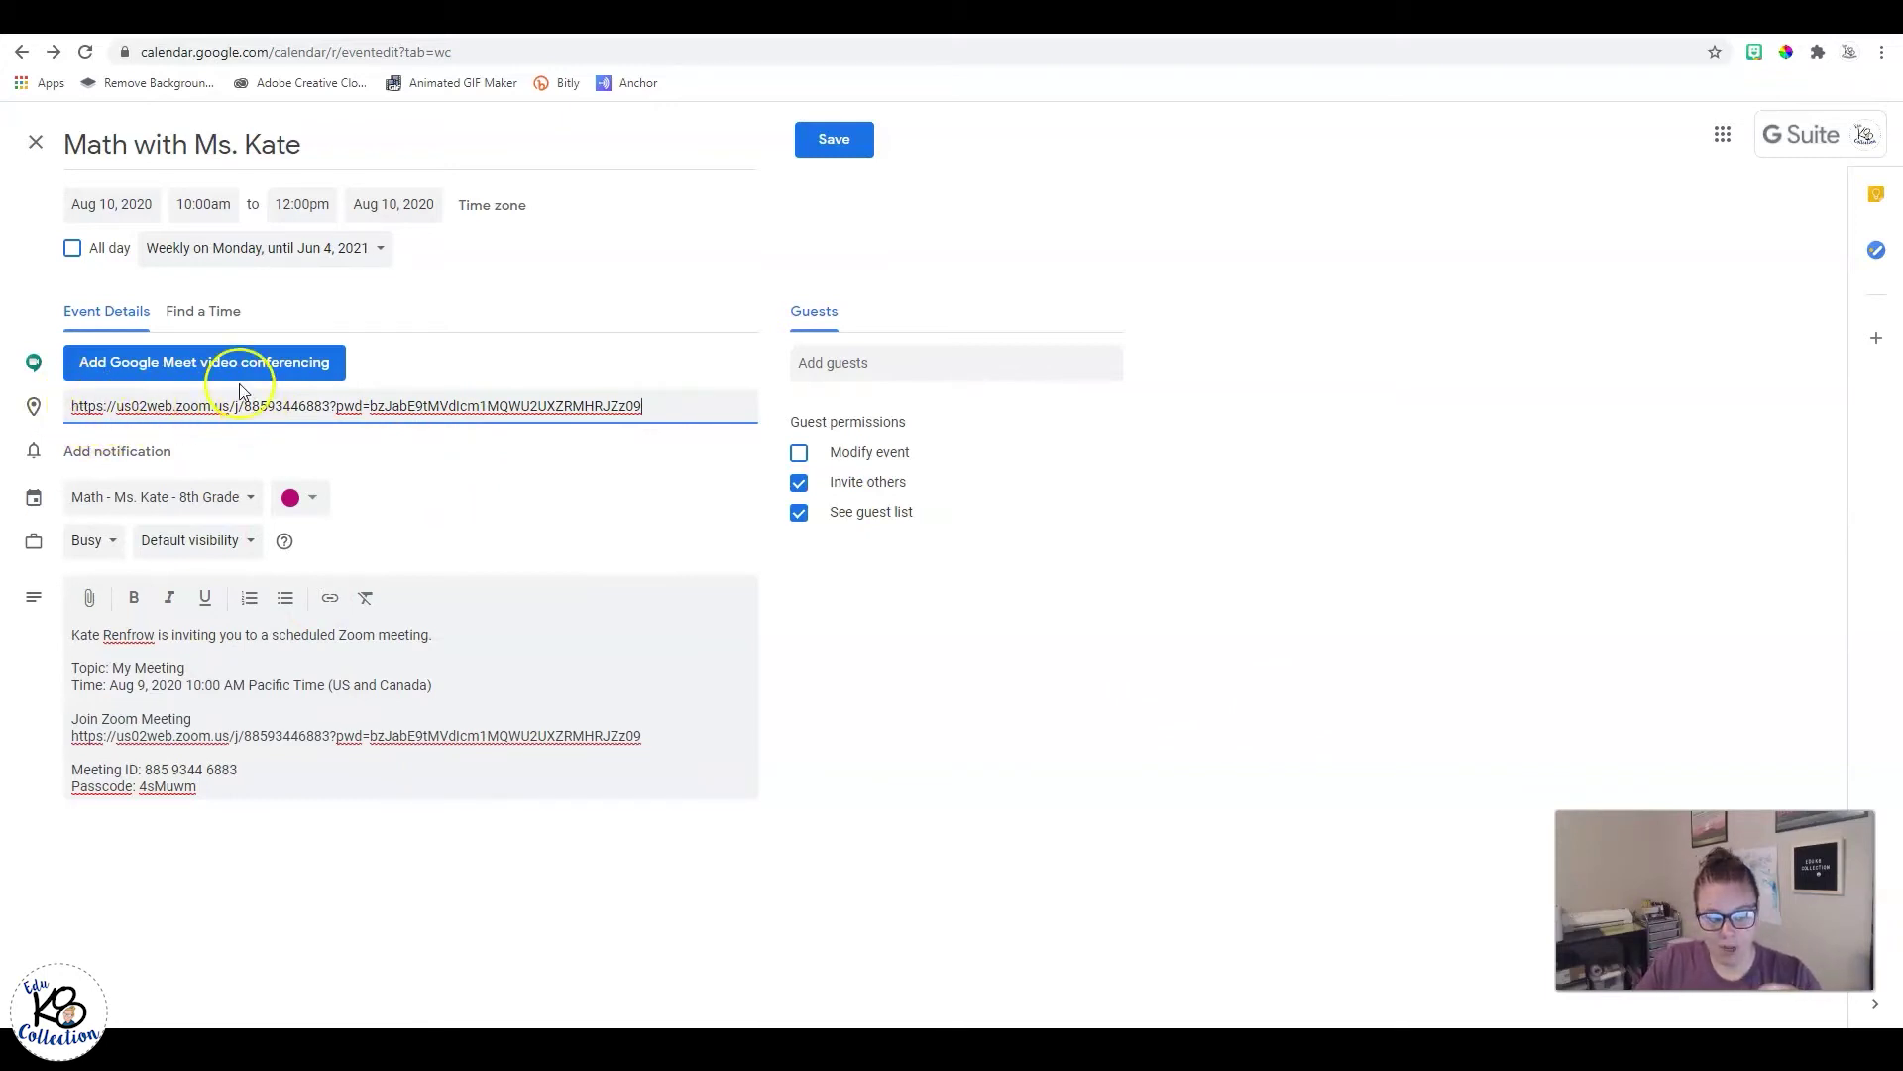
# Step: Save the recurring math event and test the Zoom link in its location, declining to open the Zoom application
pyautogui.click(832, 141)
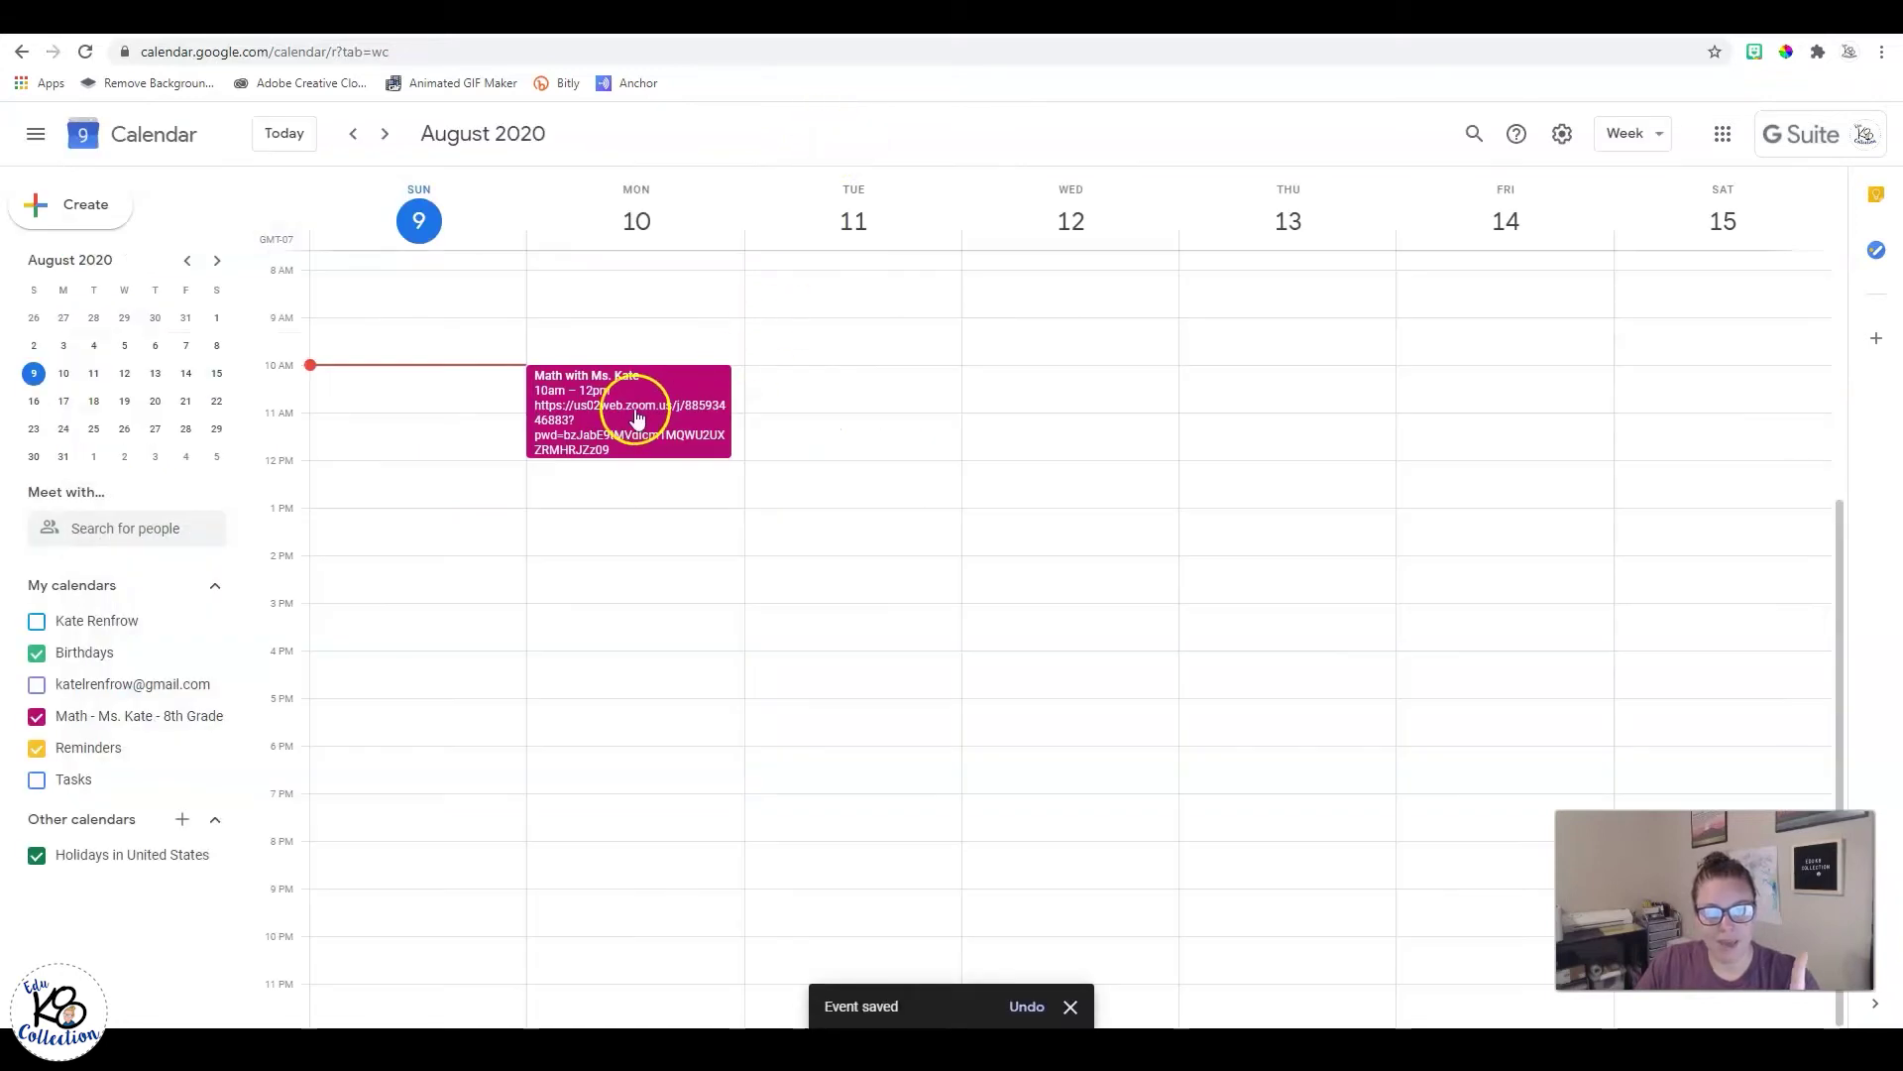
pyautogui.click(638, 400)
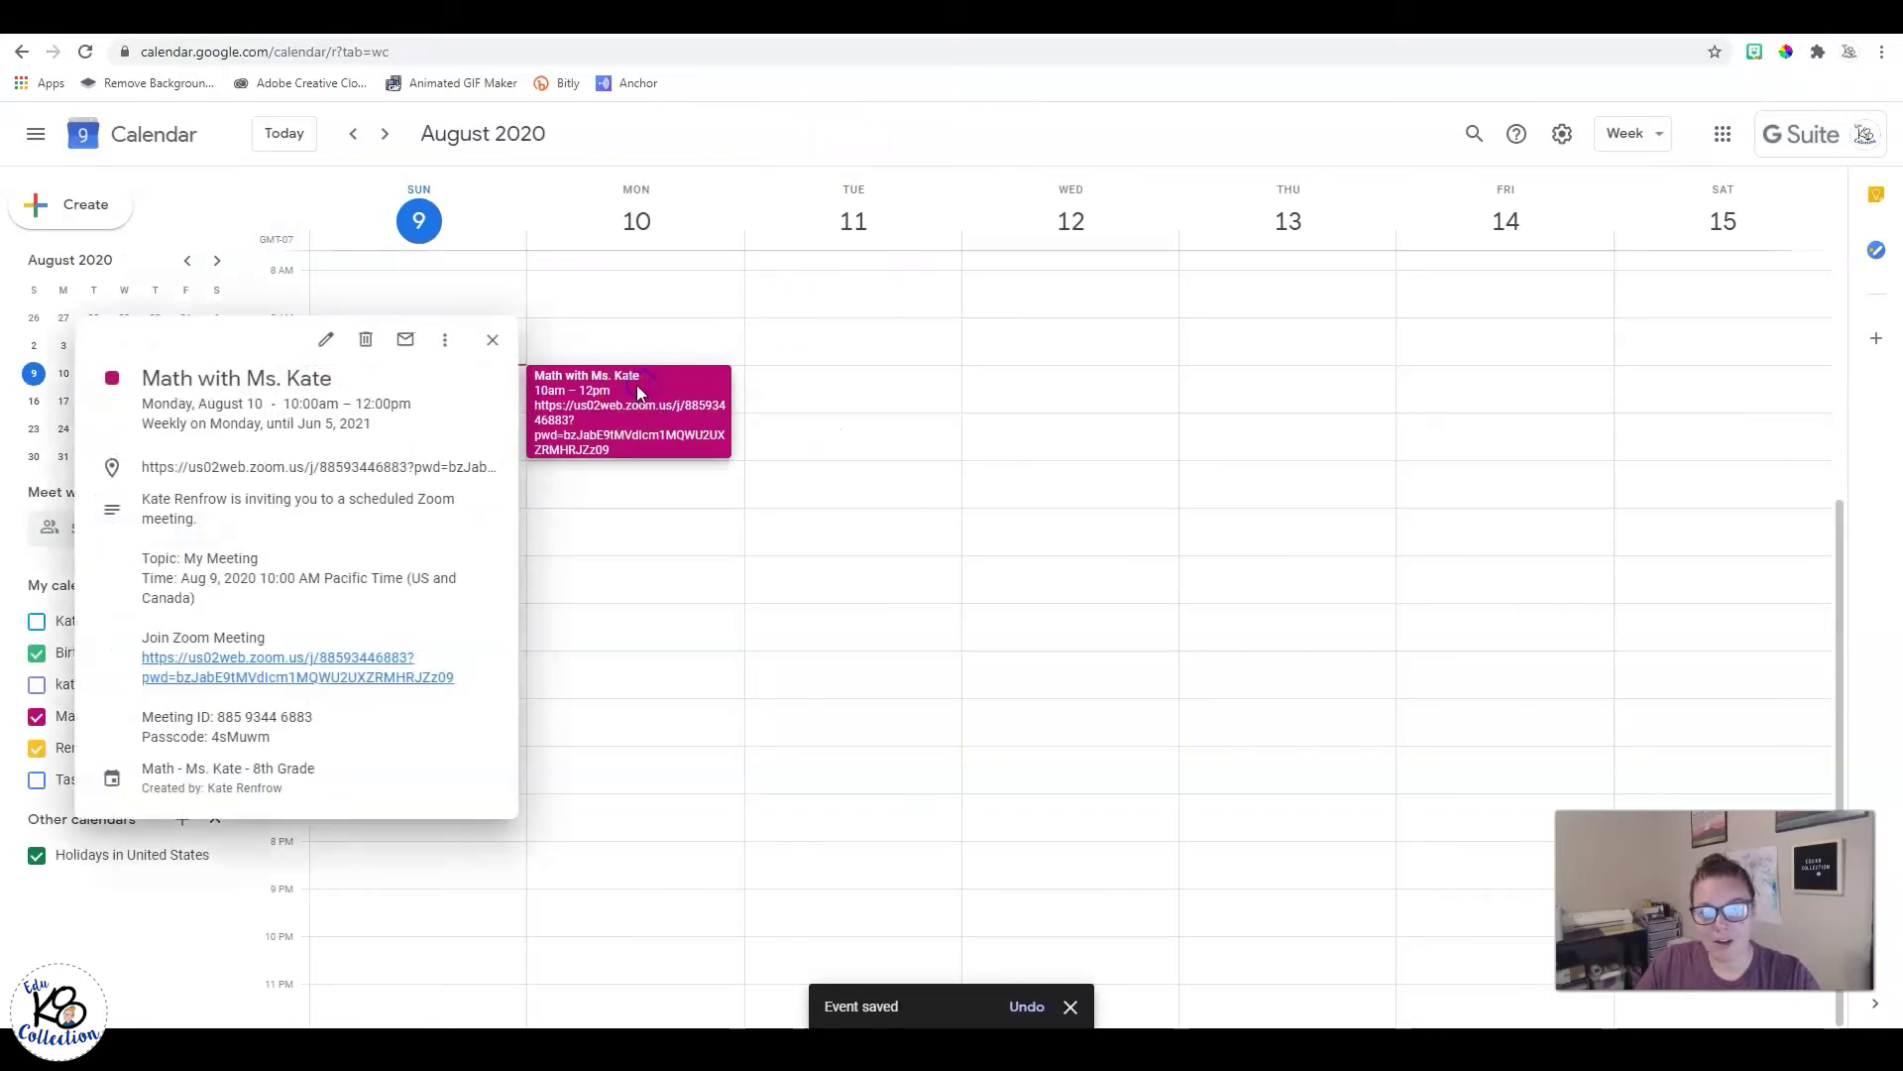
pyautogui.click(275, 476)
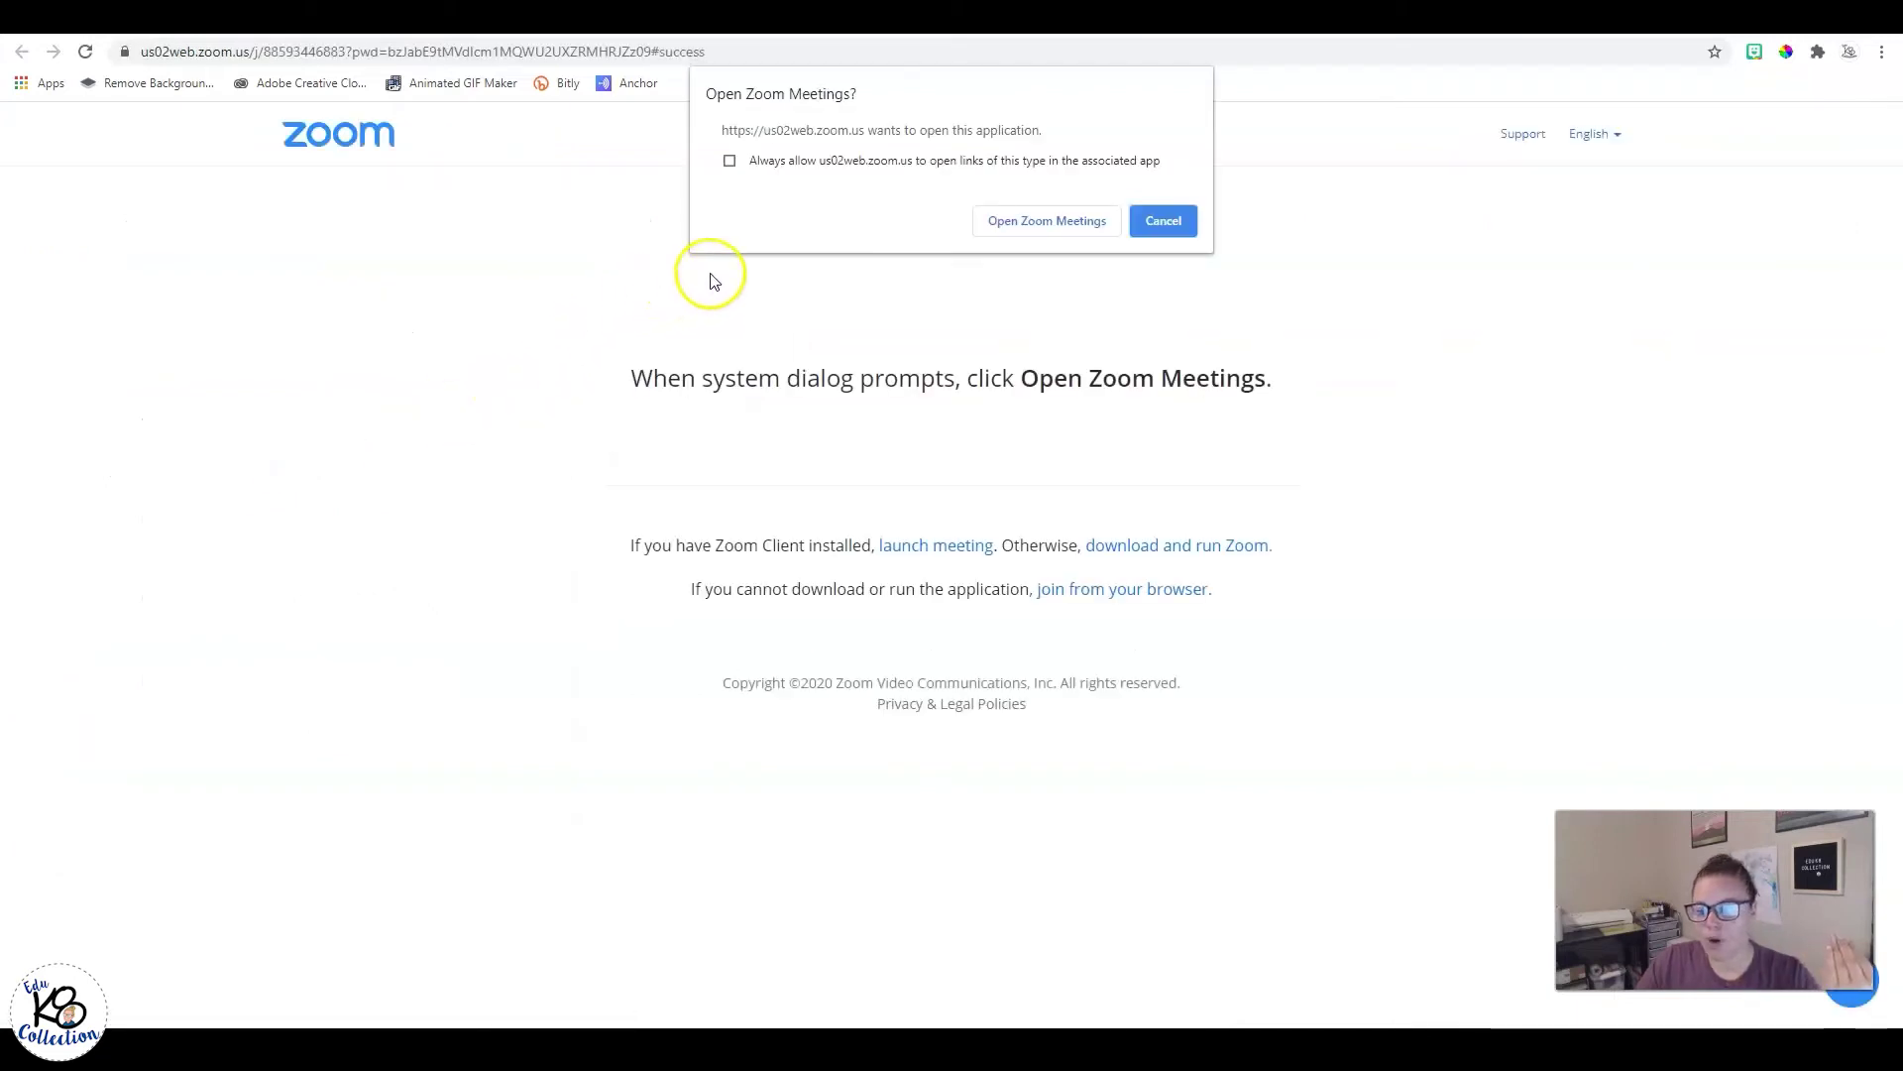
pyautogui.click(1168, 221)
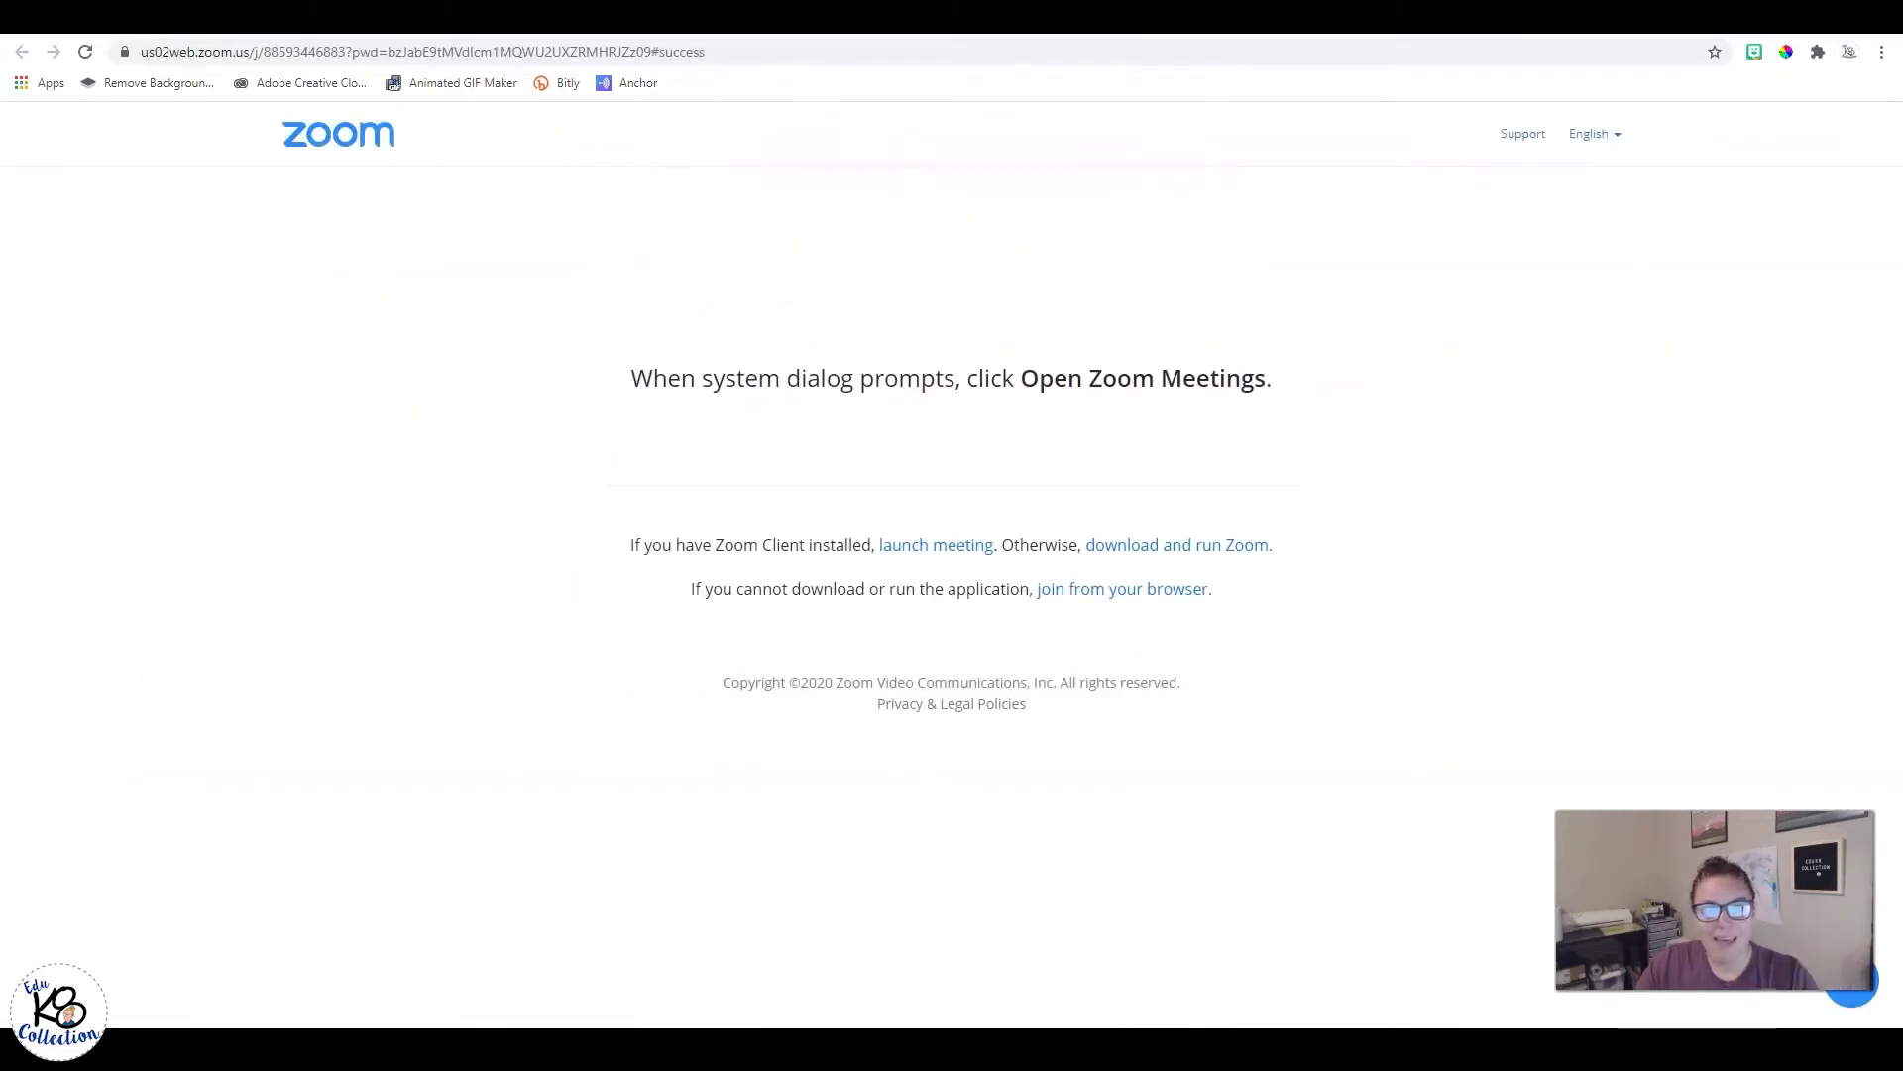
pyautogui.click(468, 22)
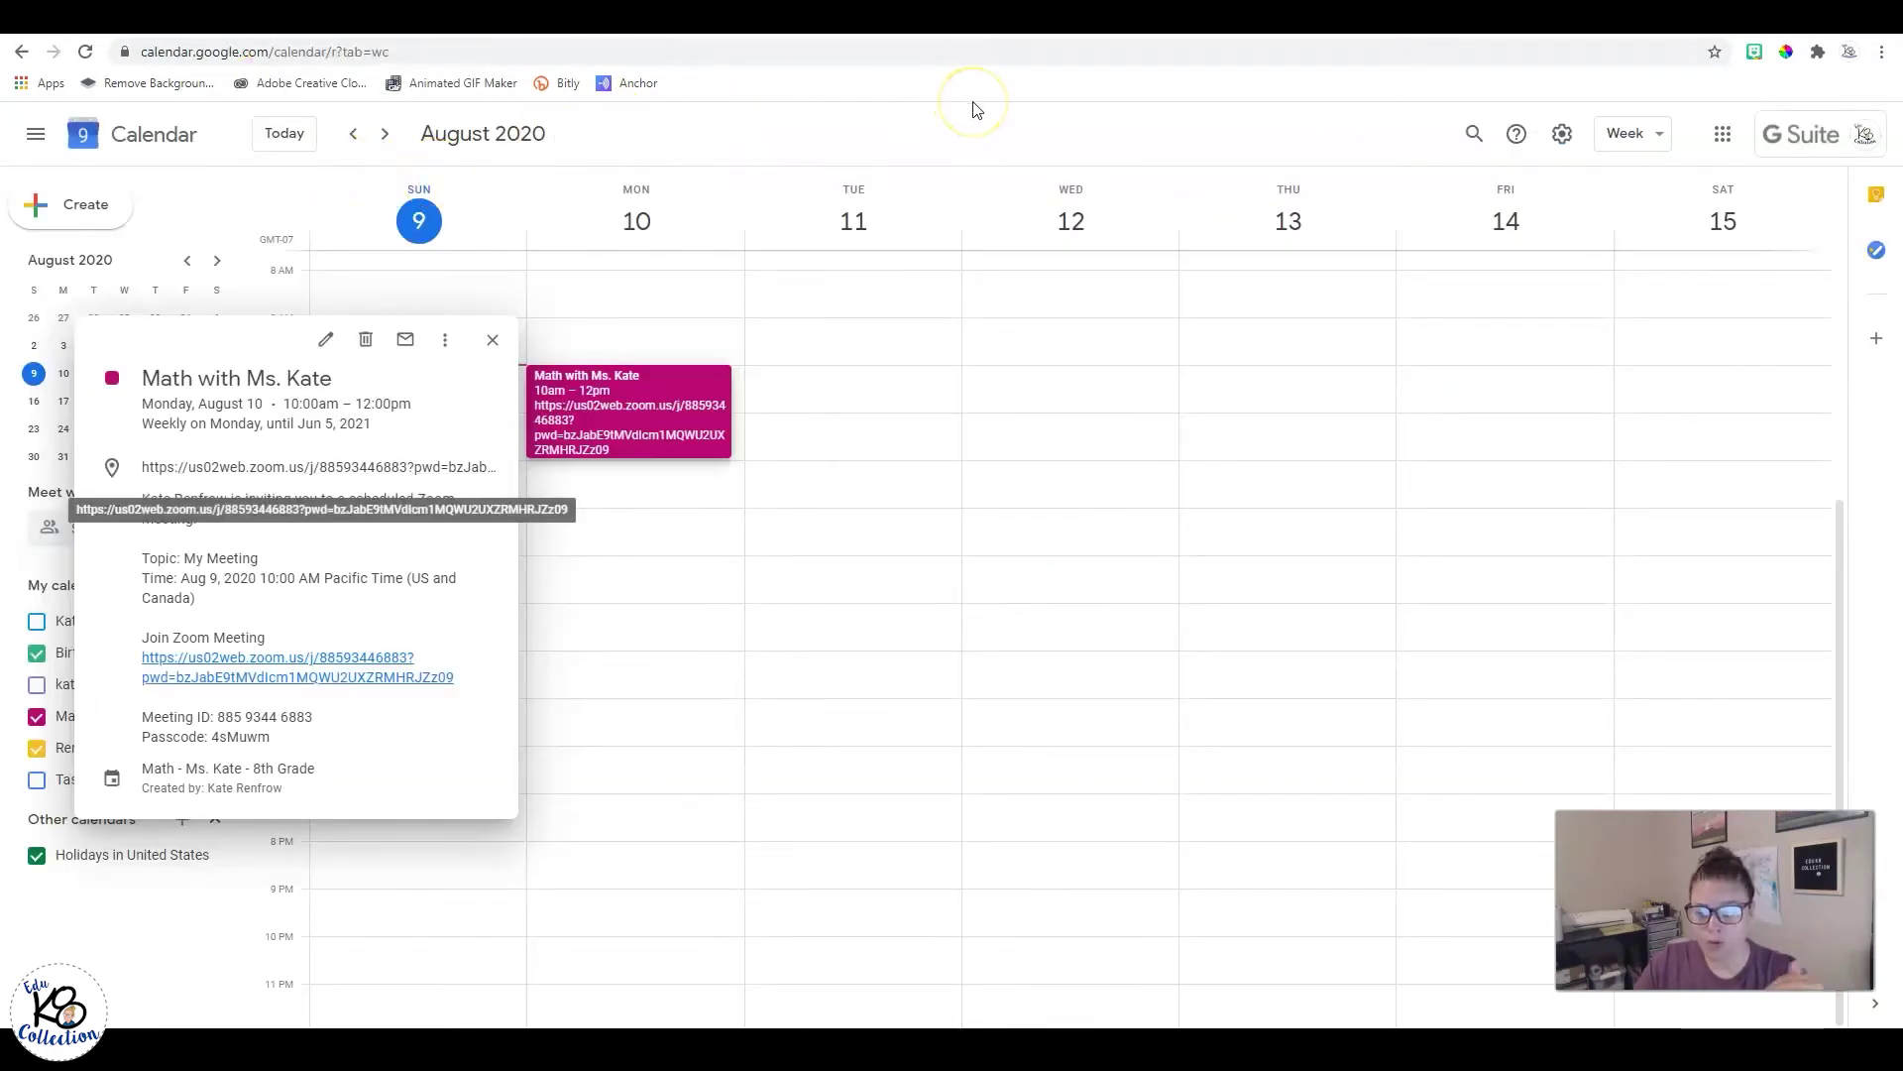
pyautogui.click(952, 136)
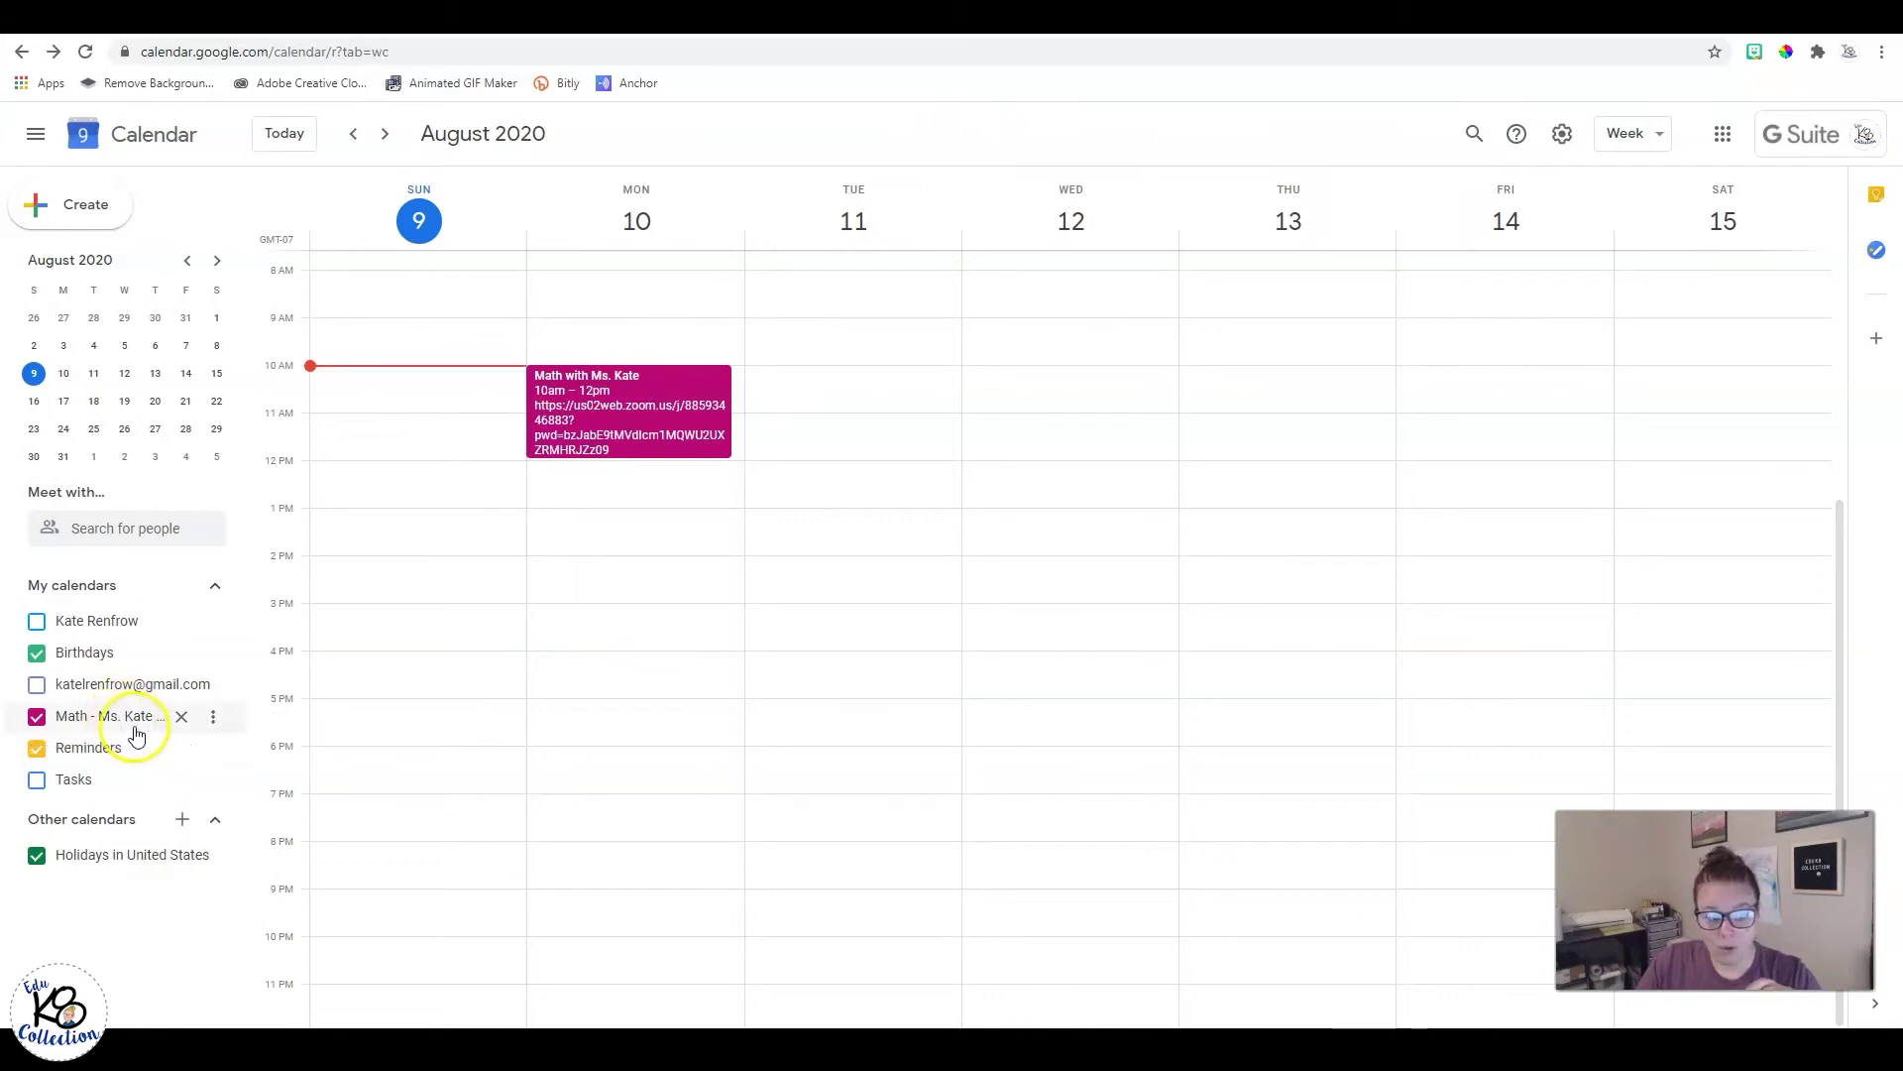
# Step: Hide the 8th grade math calendar and show it again
pyautogui.click(36, 719)
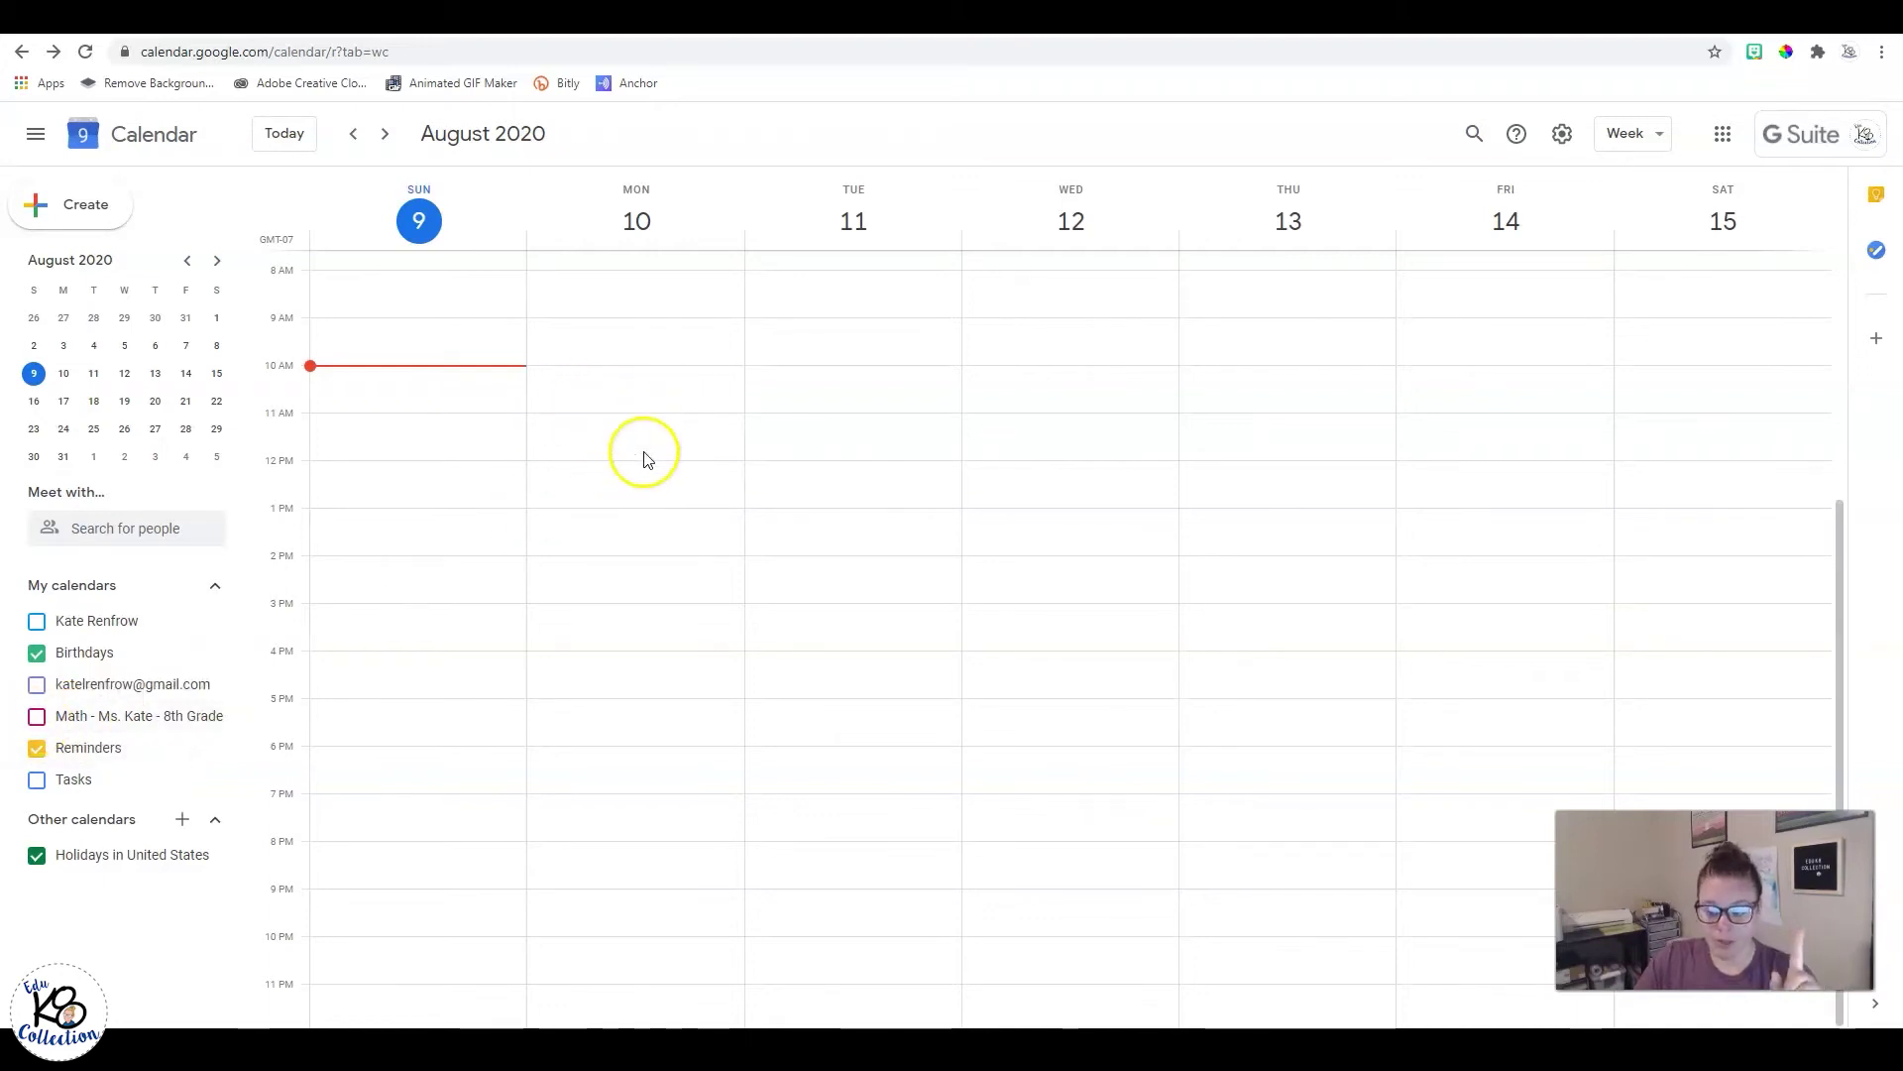
pyautogui.click(37, 716)
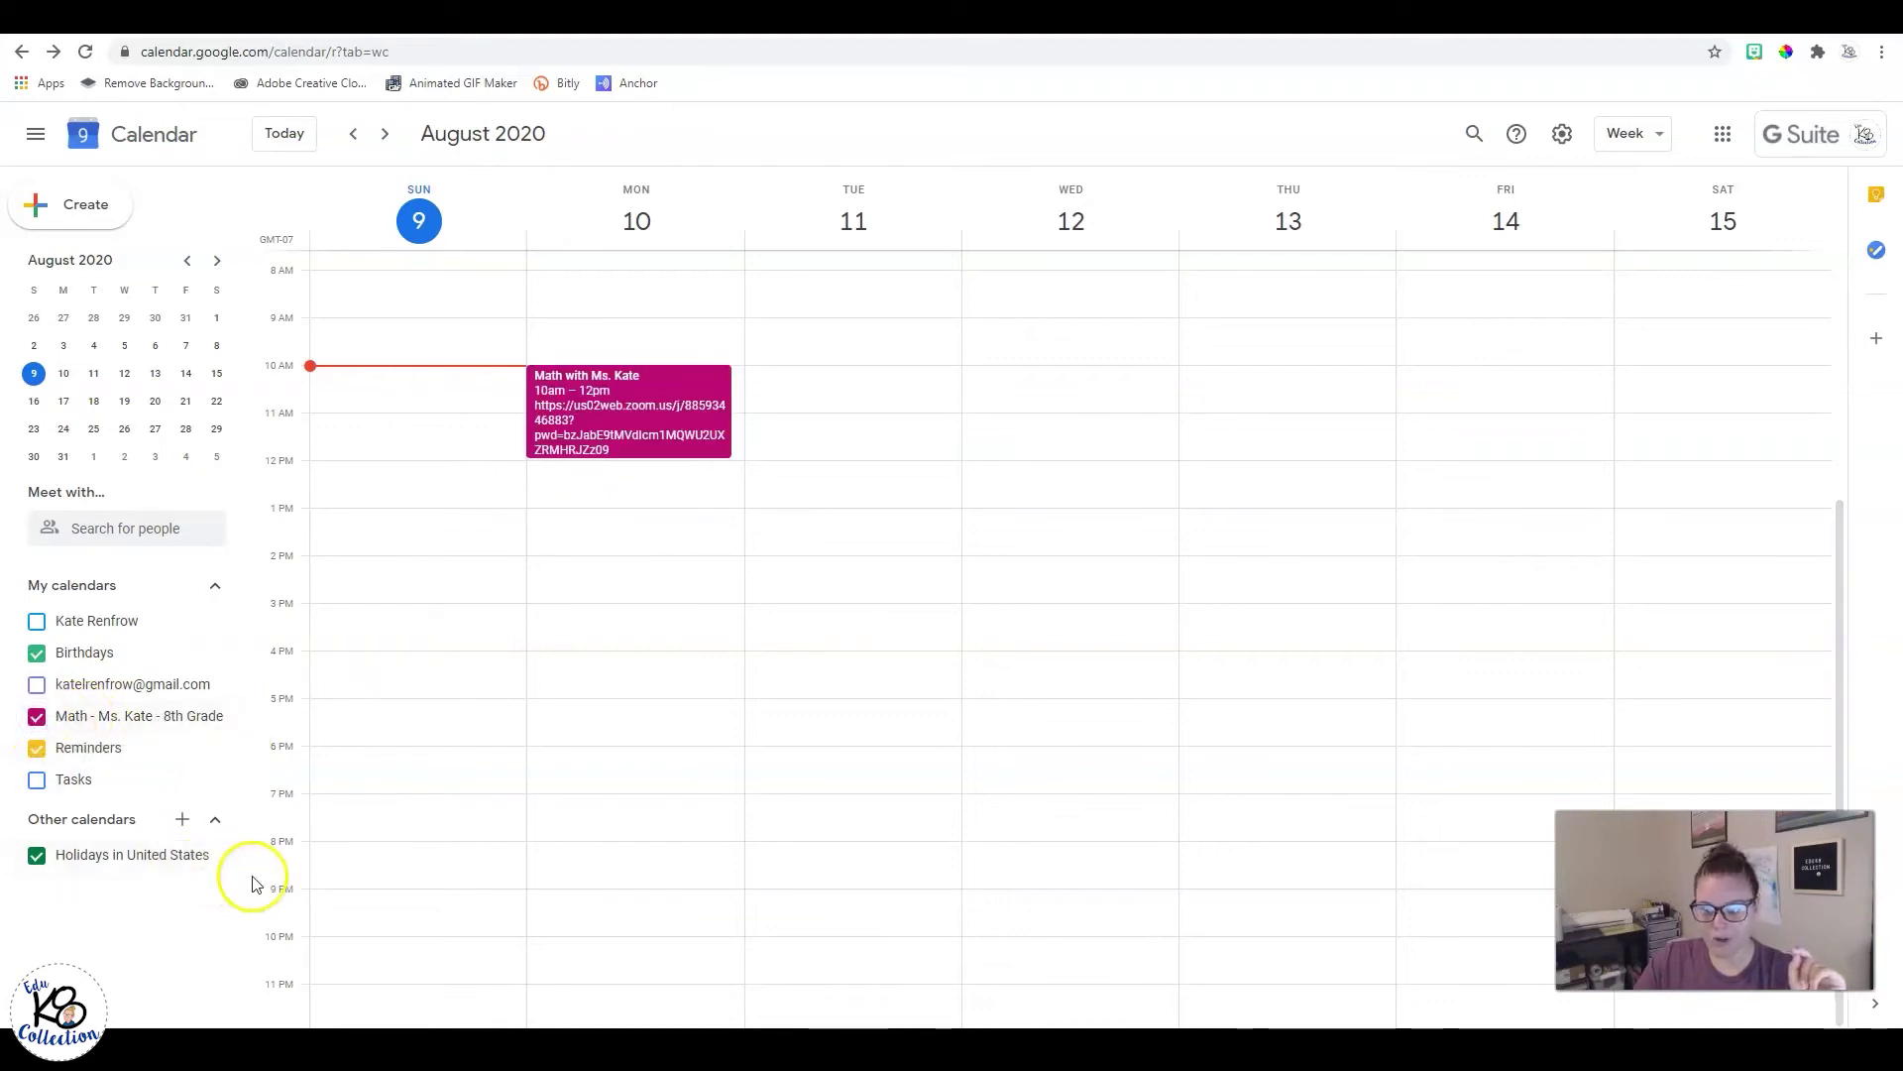
# Step: Look through the following weeks for the recurring math event and review the August 10 event's details
pyautogui.click(383, 134)
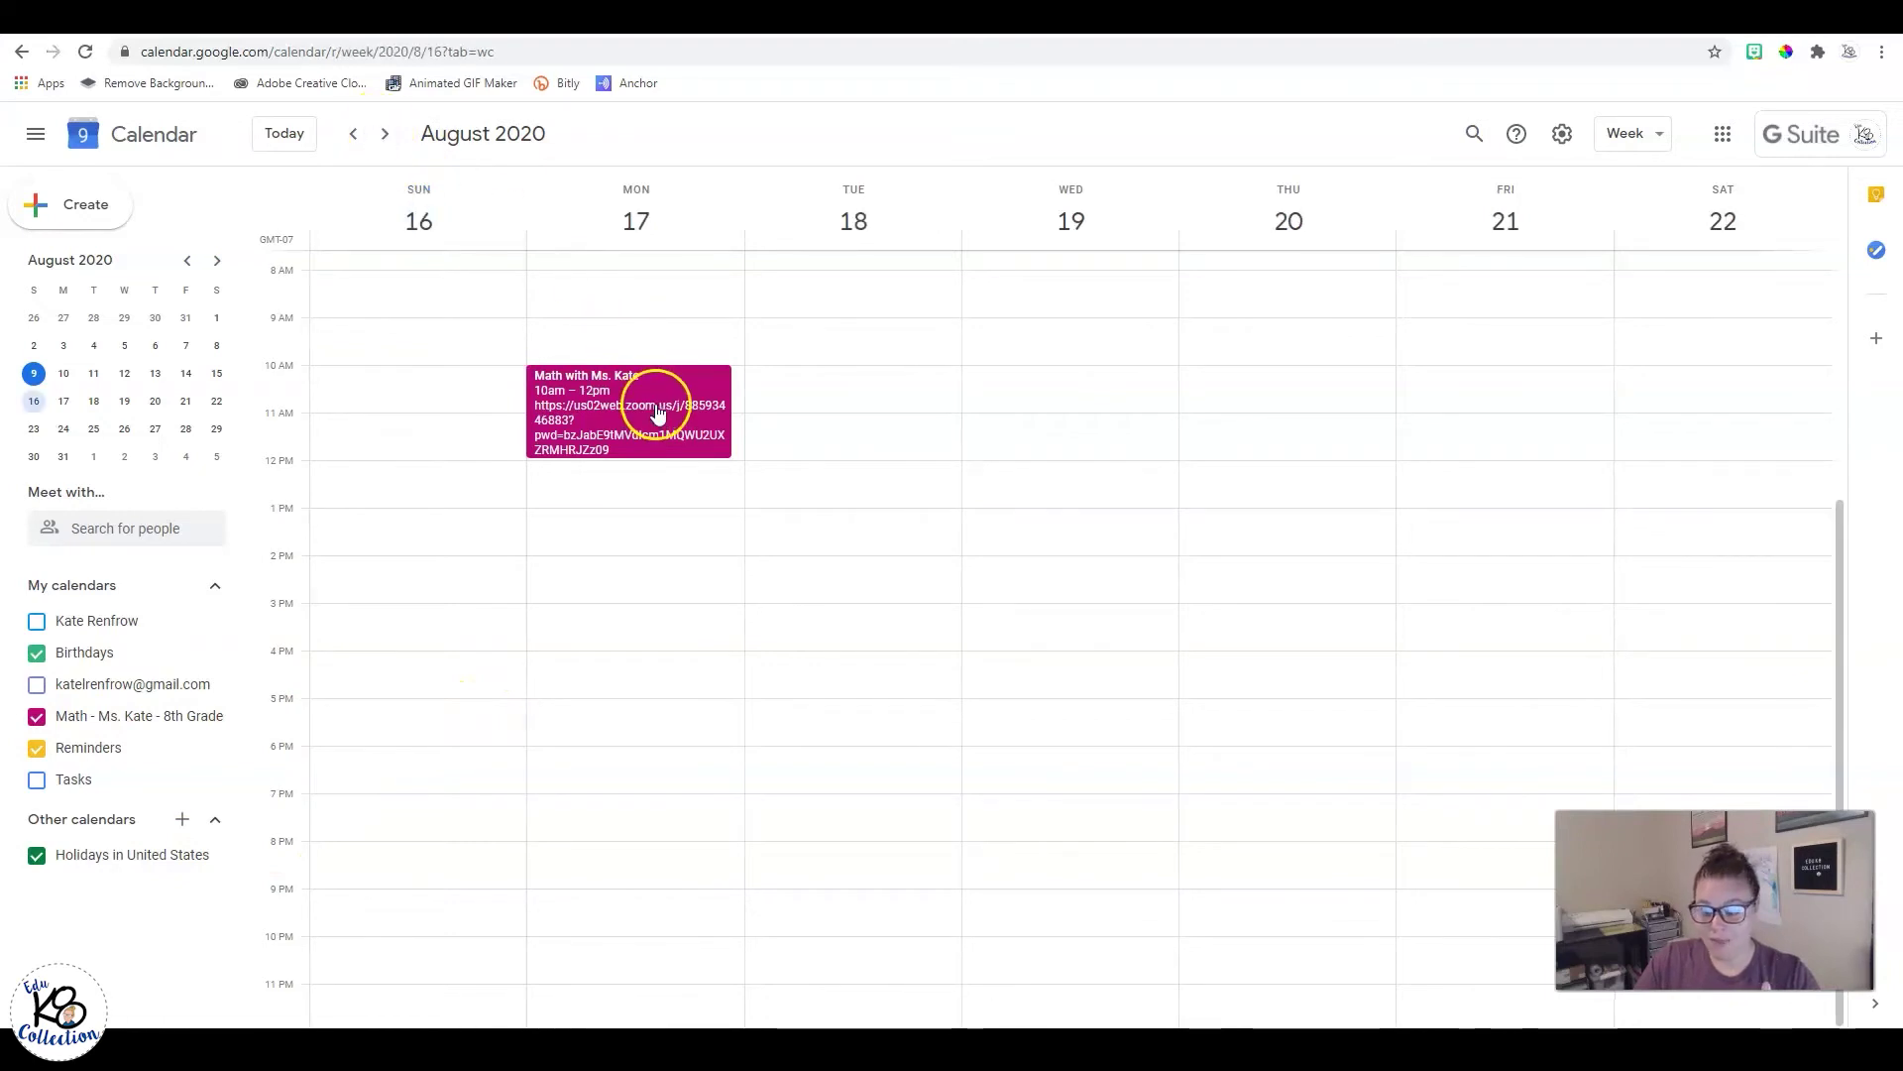
pyautogui.click(385, 135)
pyautogui.click(353, 133)
pyautogui.click(353, 134)
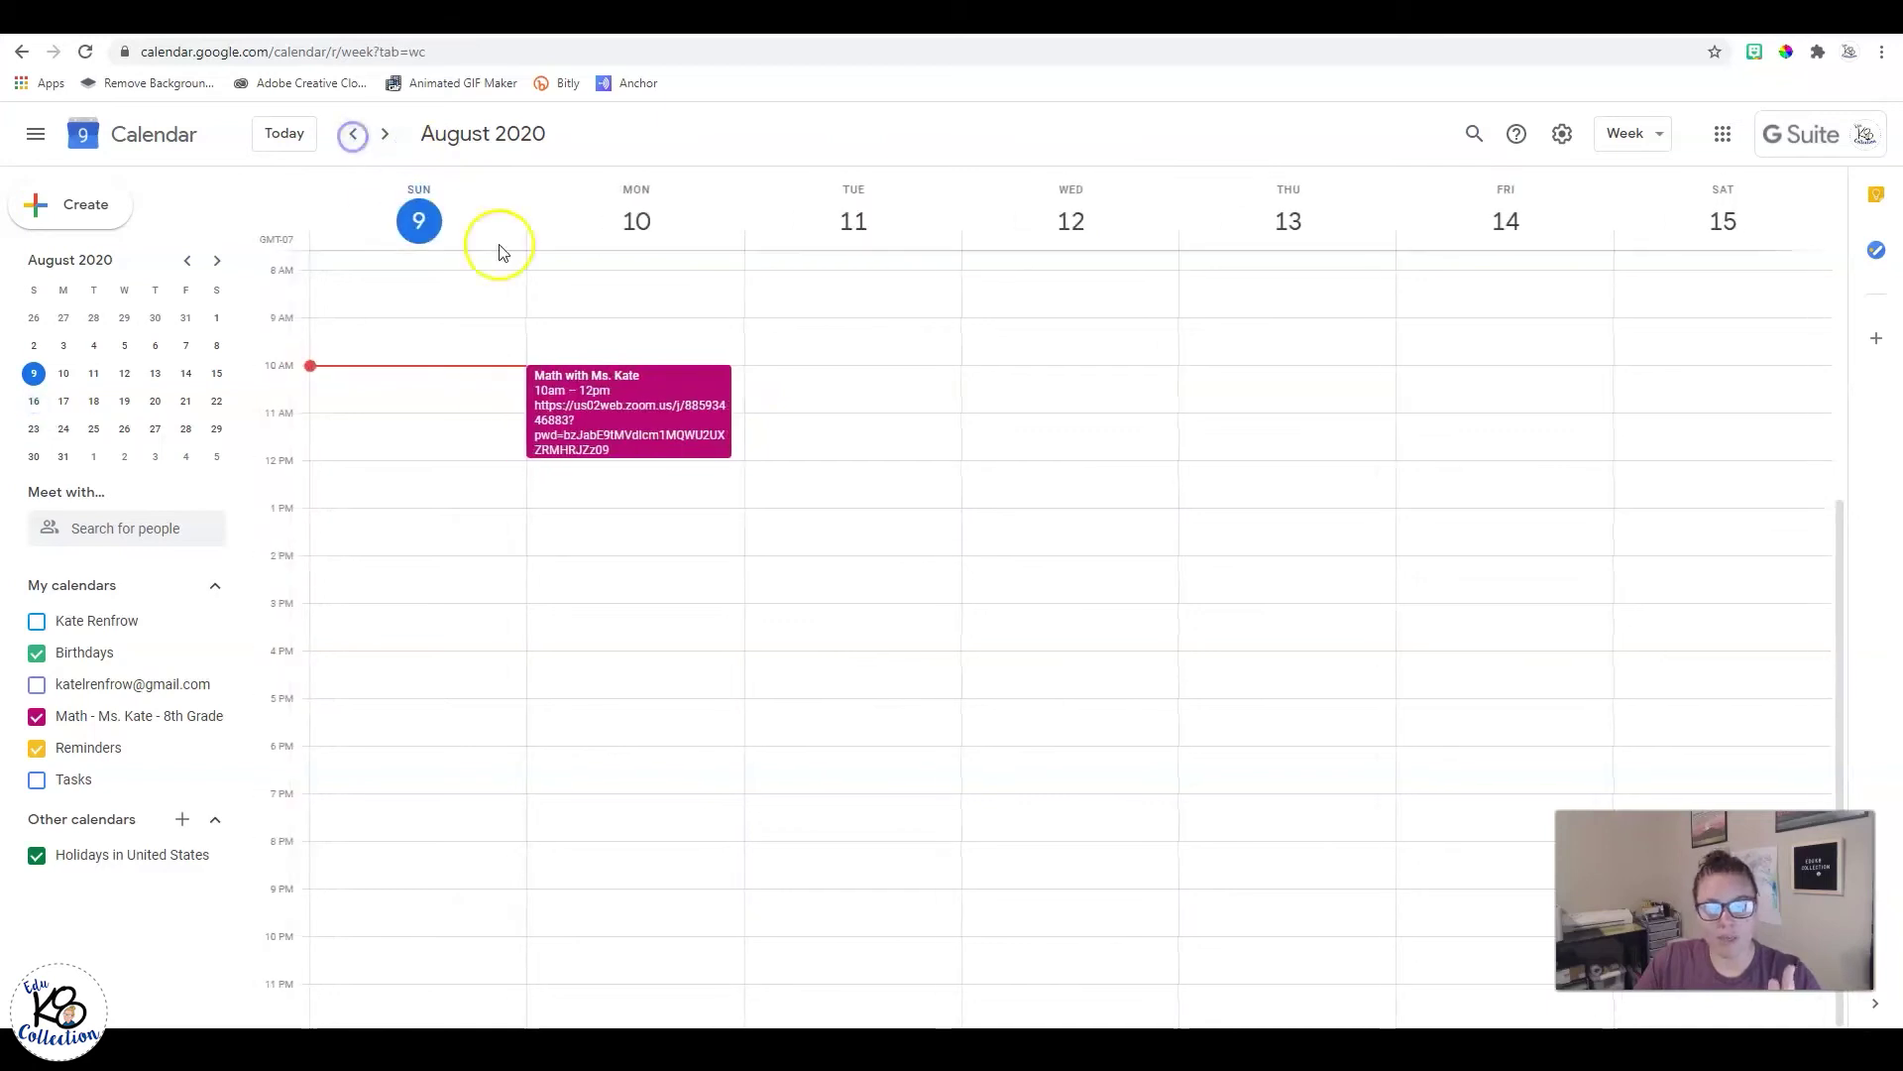
pyautogui.click(682, 397)
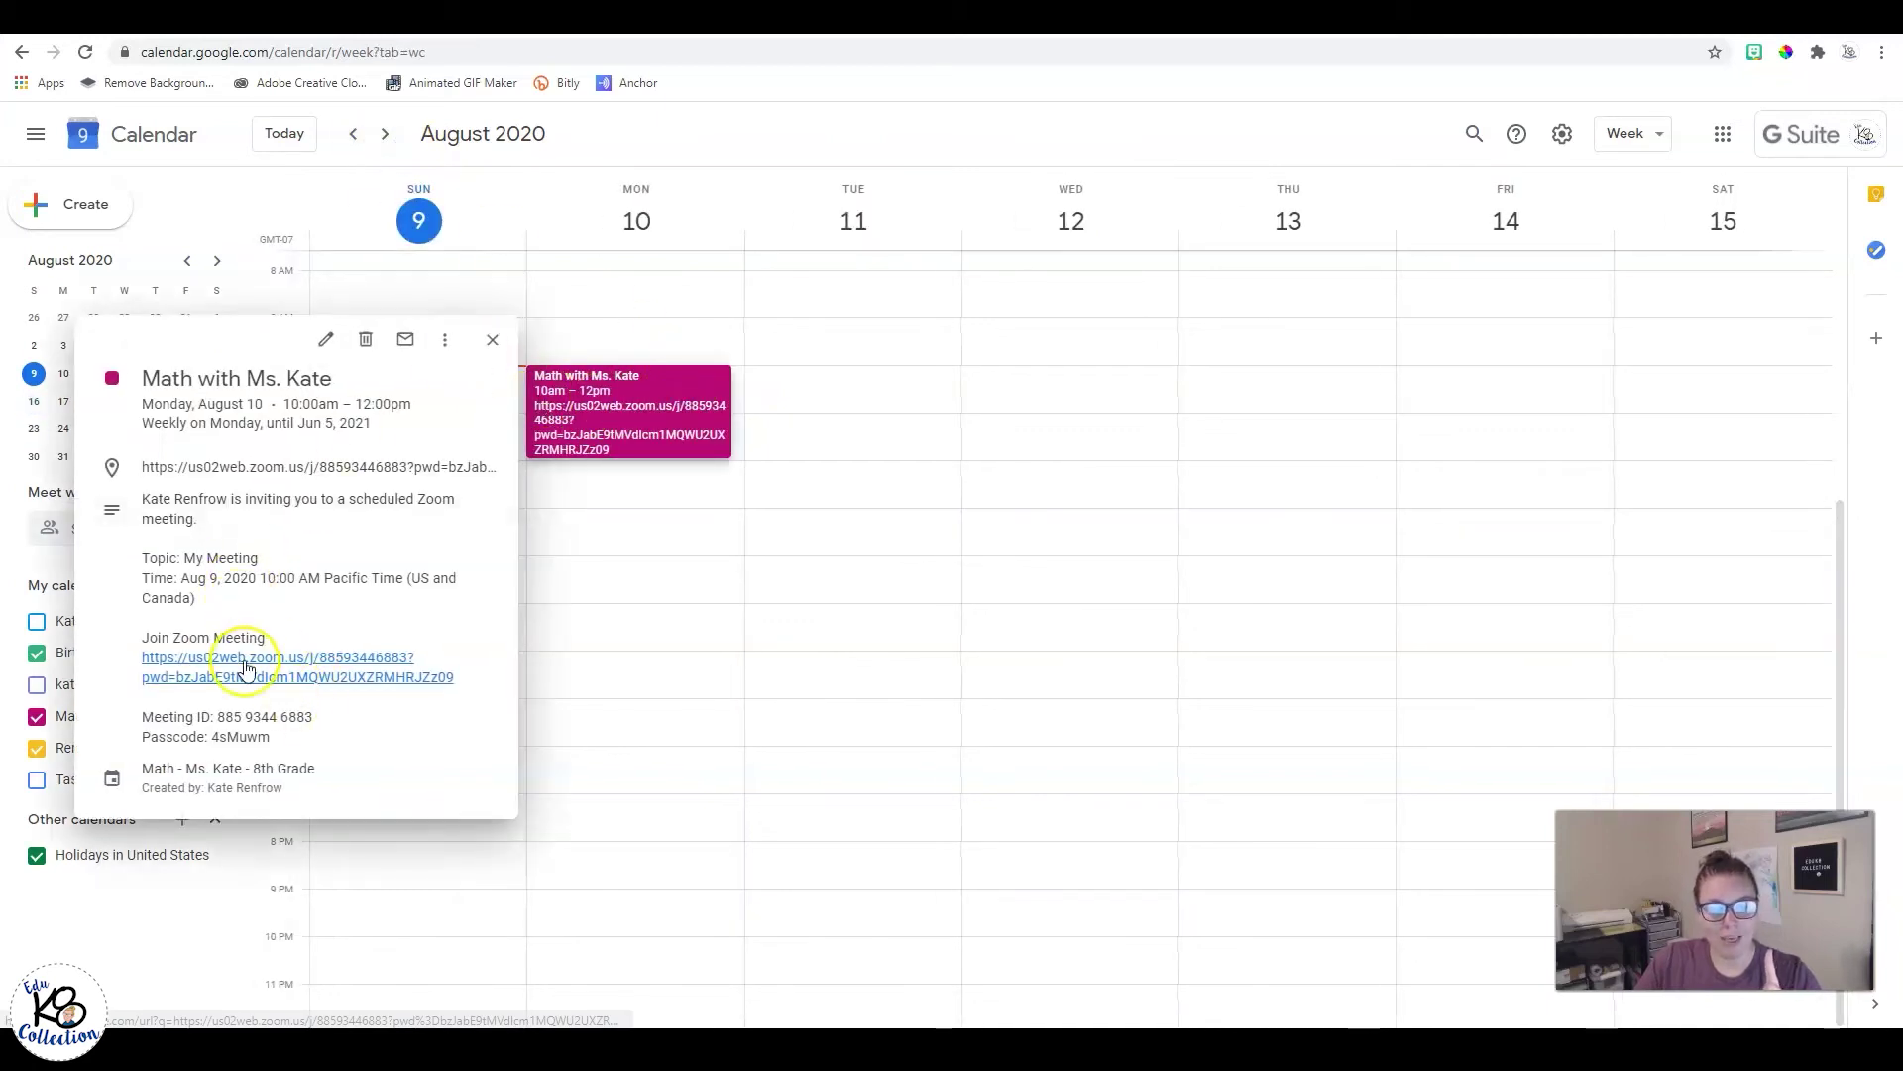
pyautogui.click(492, 340)
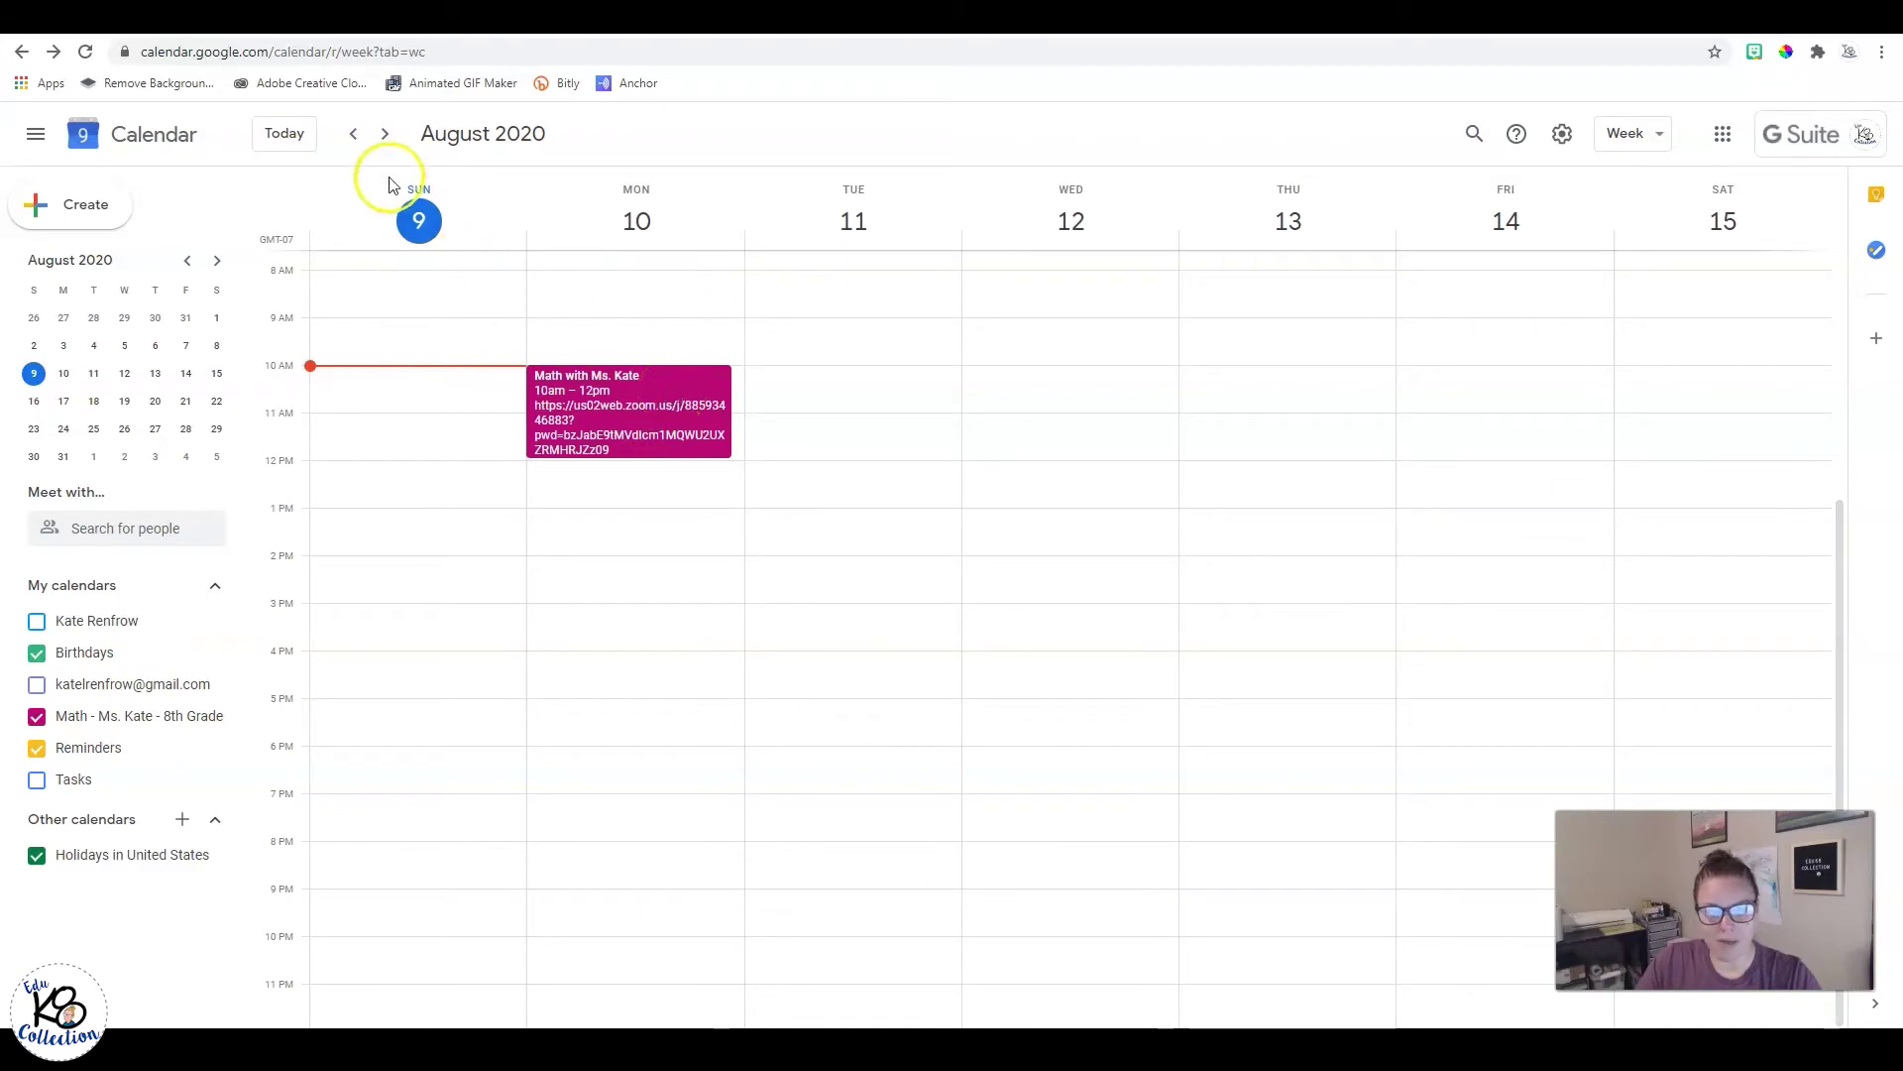
# Step: Delete only the August 17 occurrence of the recurring math event
pyautogui.click(385, 133)
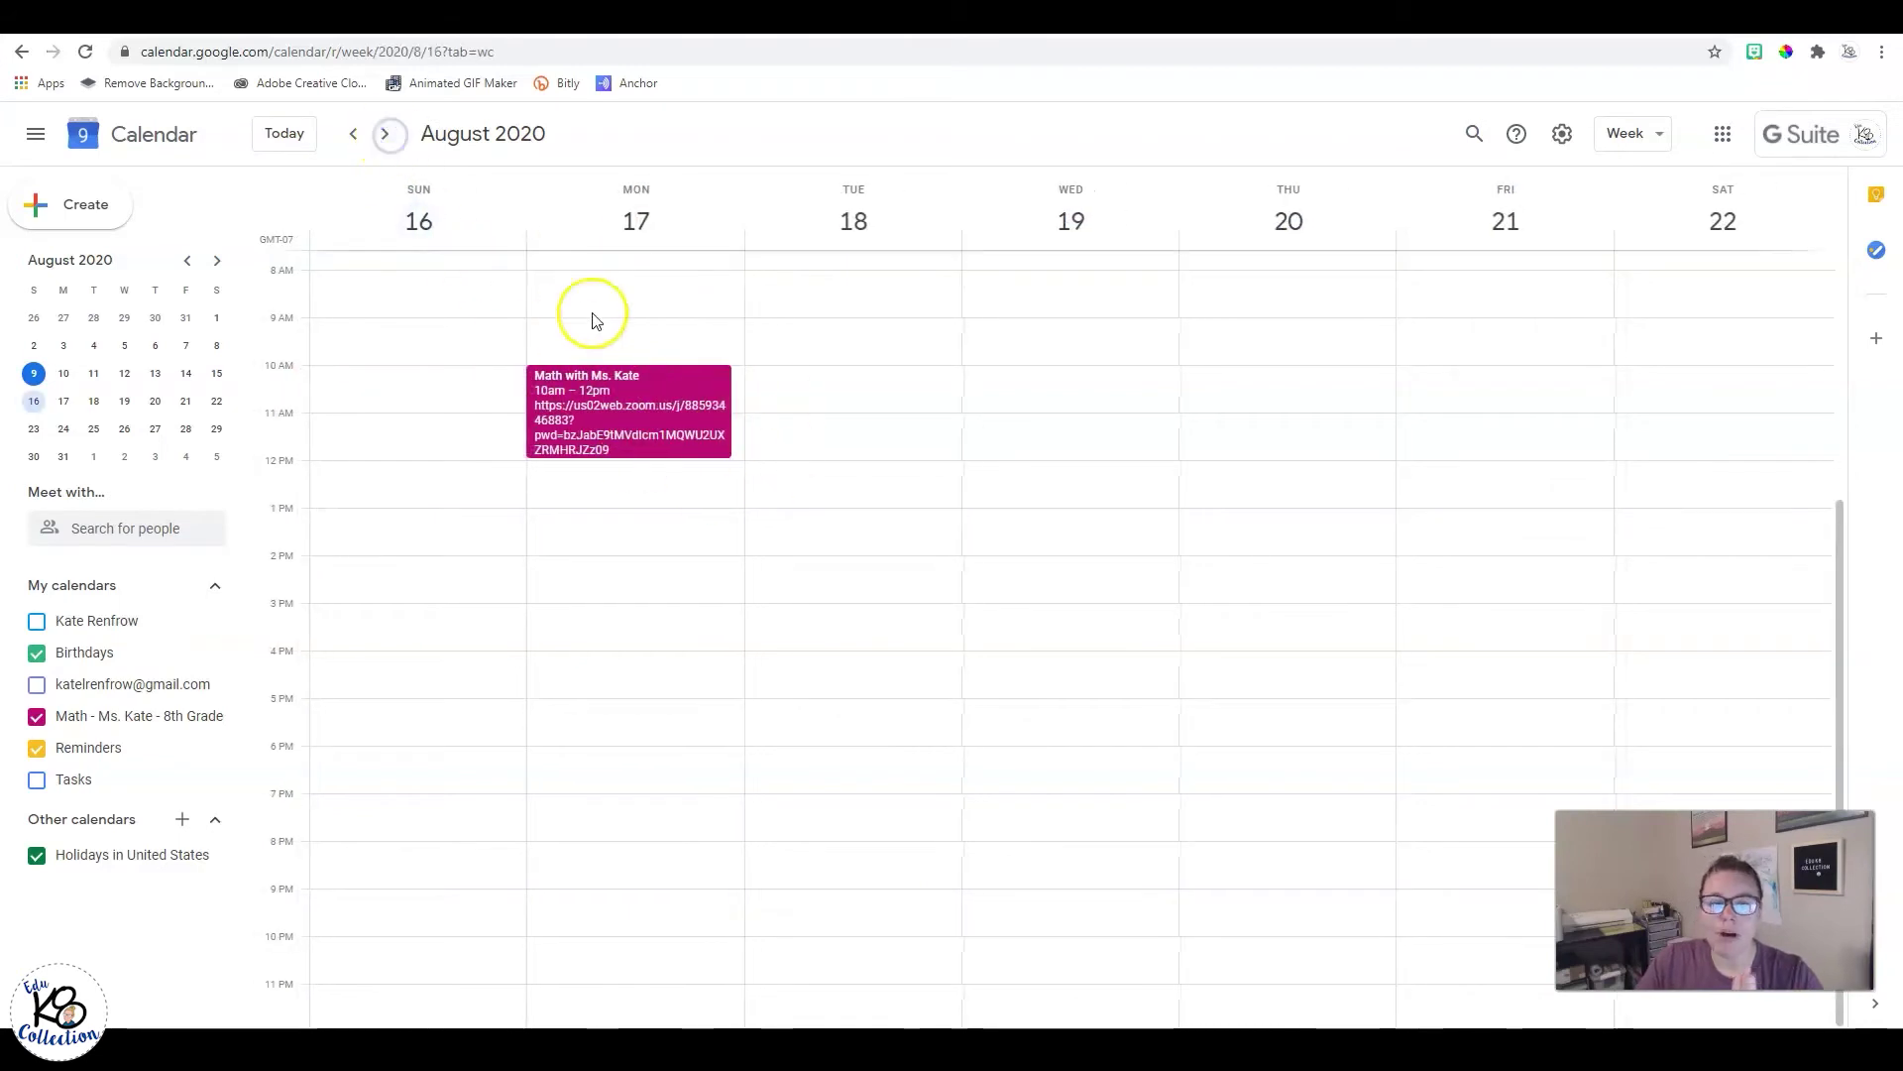
pyautogui.click(698, 395)
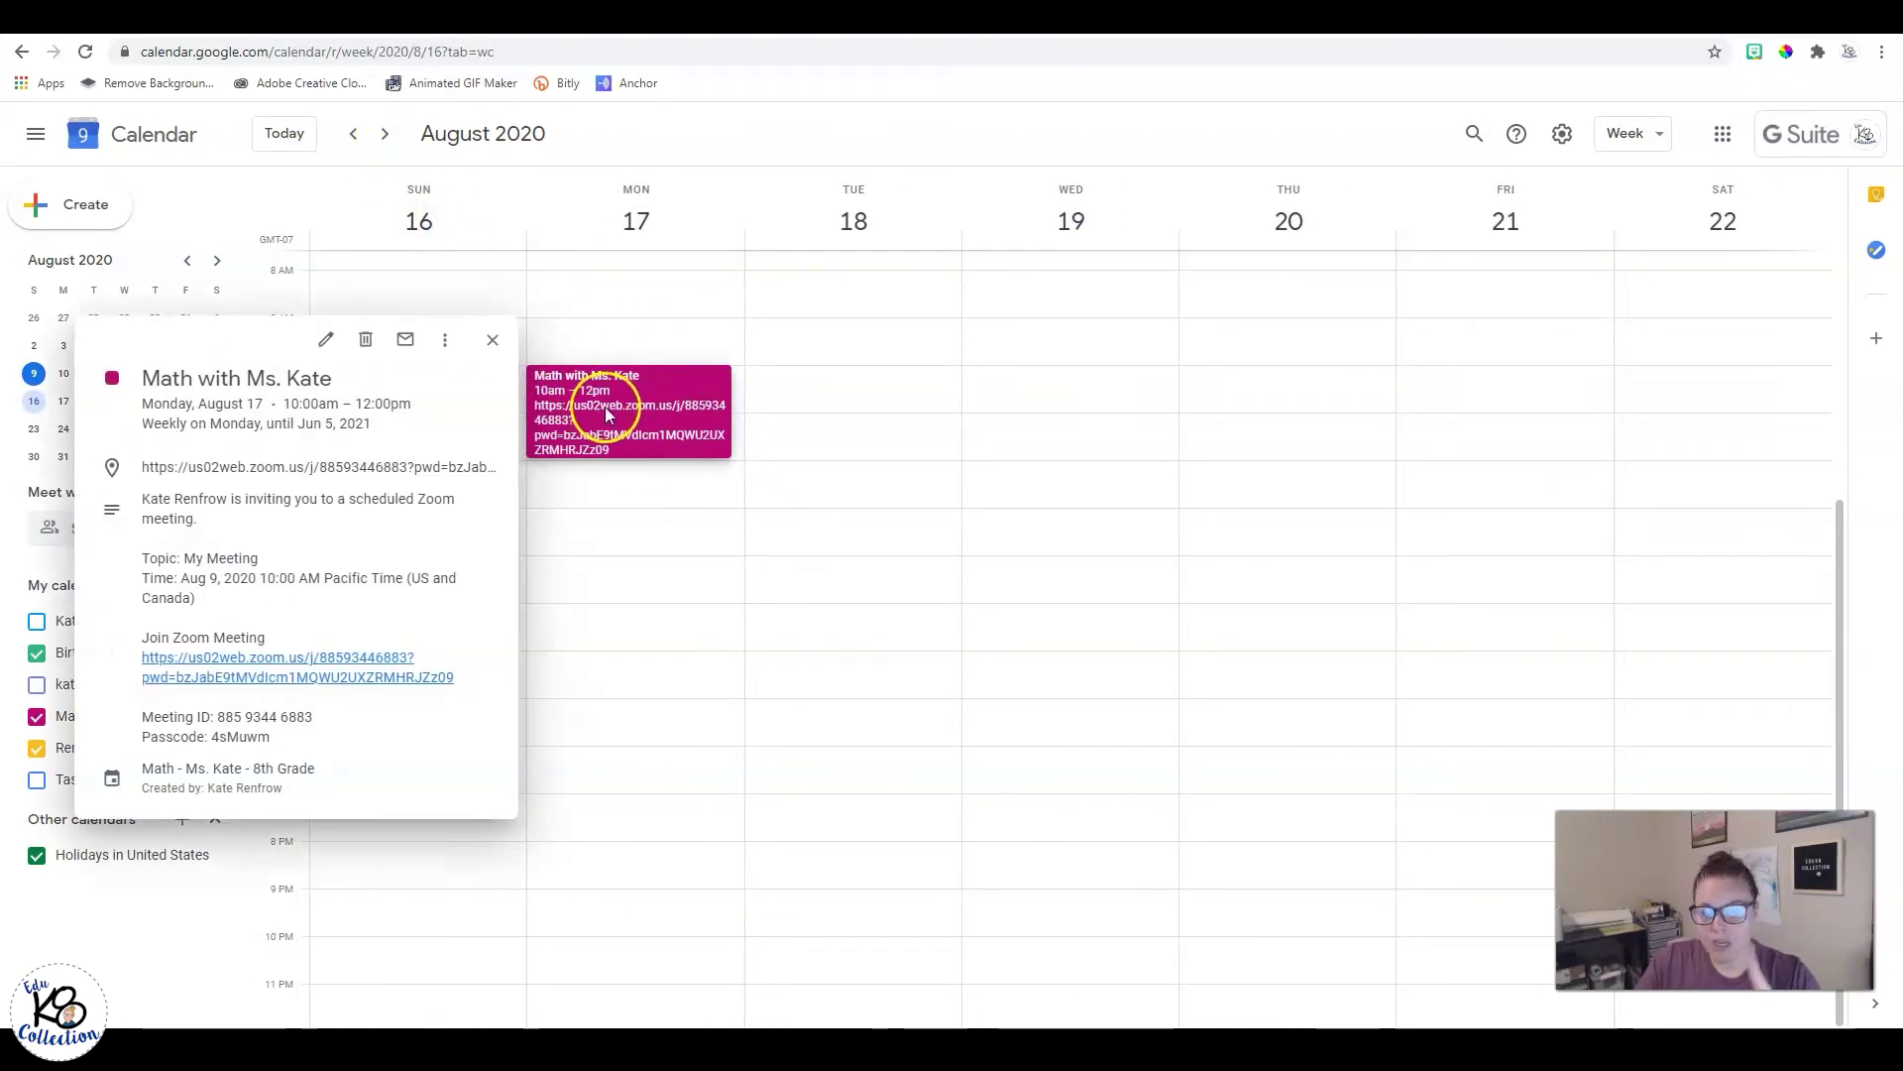
pyautogui.click(708, 413)
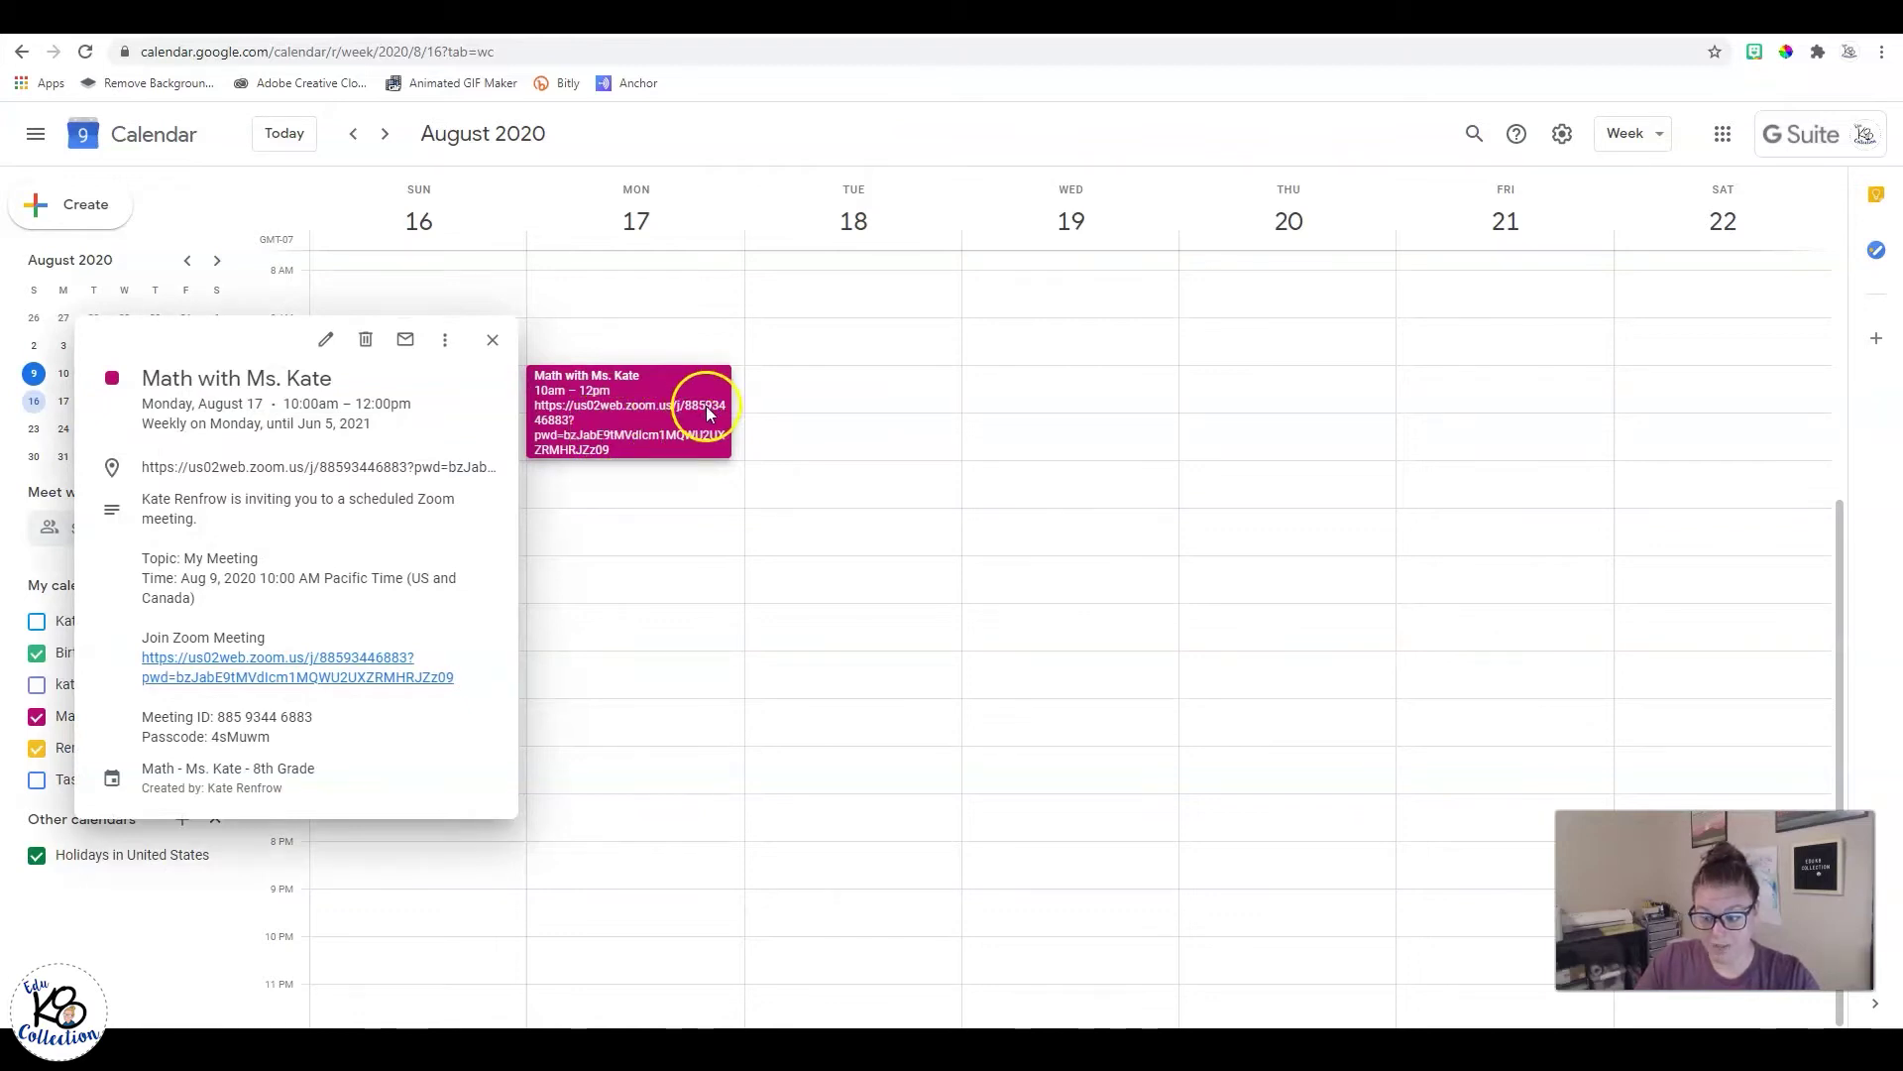
pyautogui.click(366, 340)
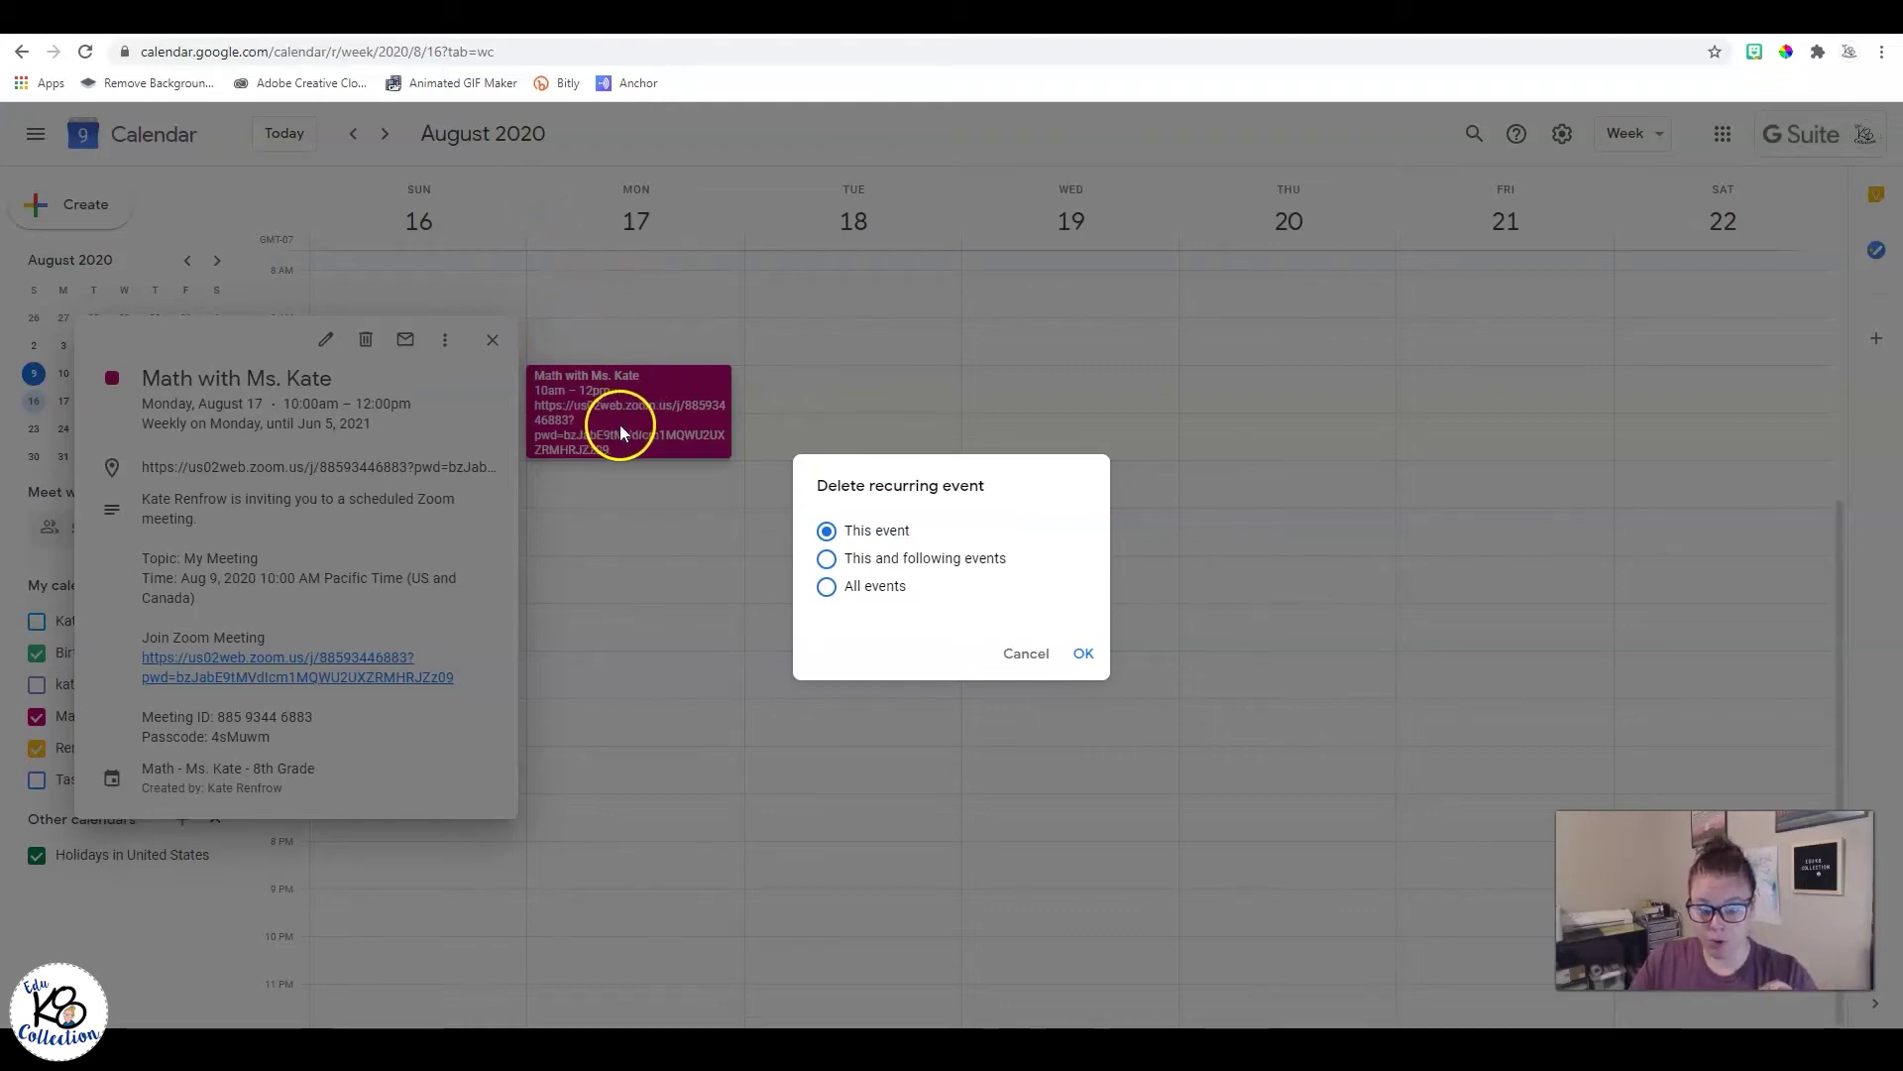
pyautogui.click(826, 558)
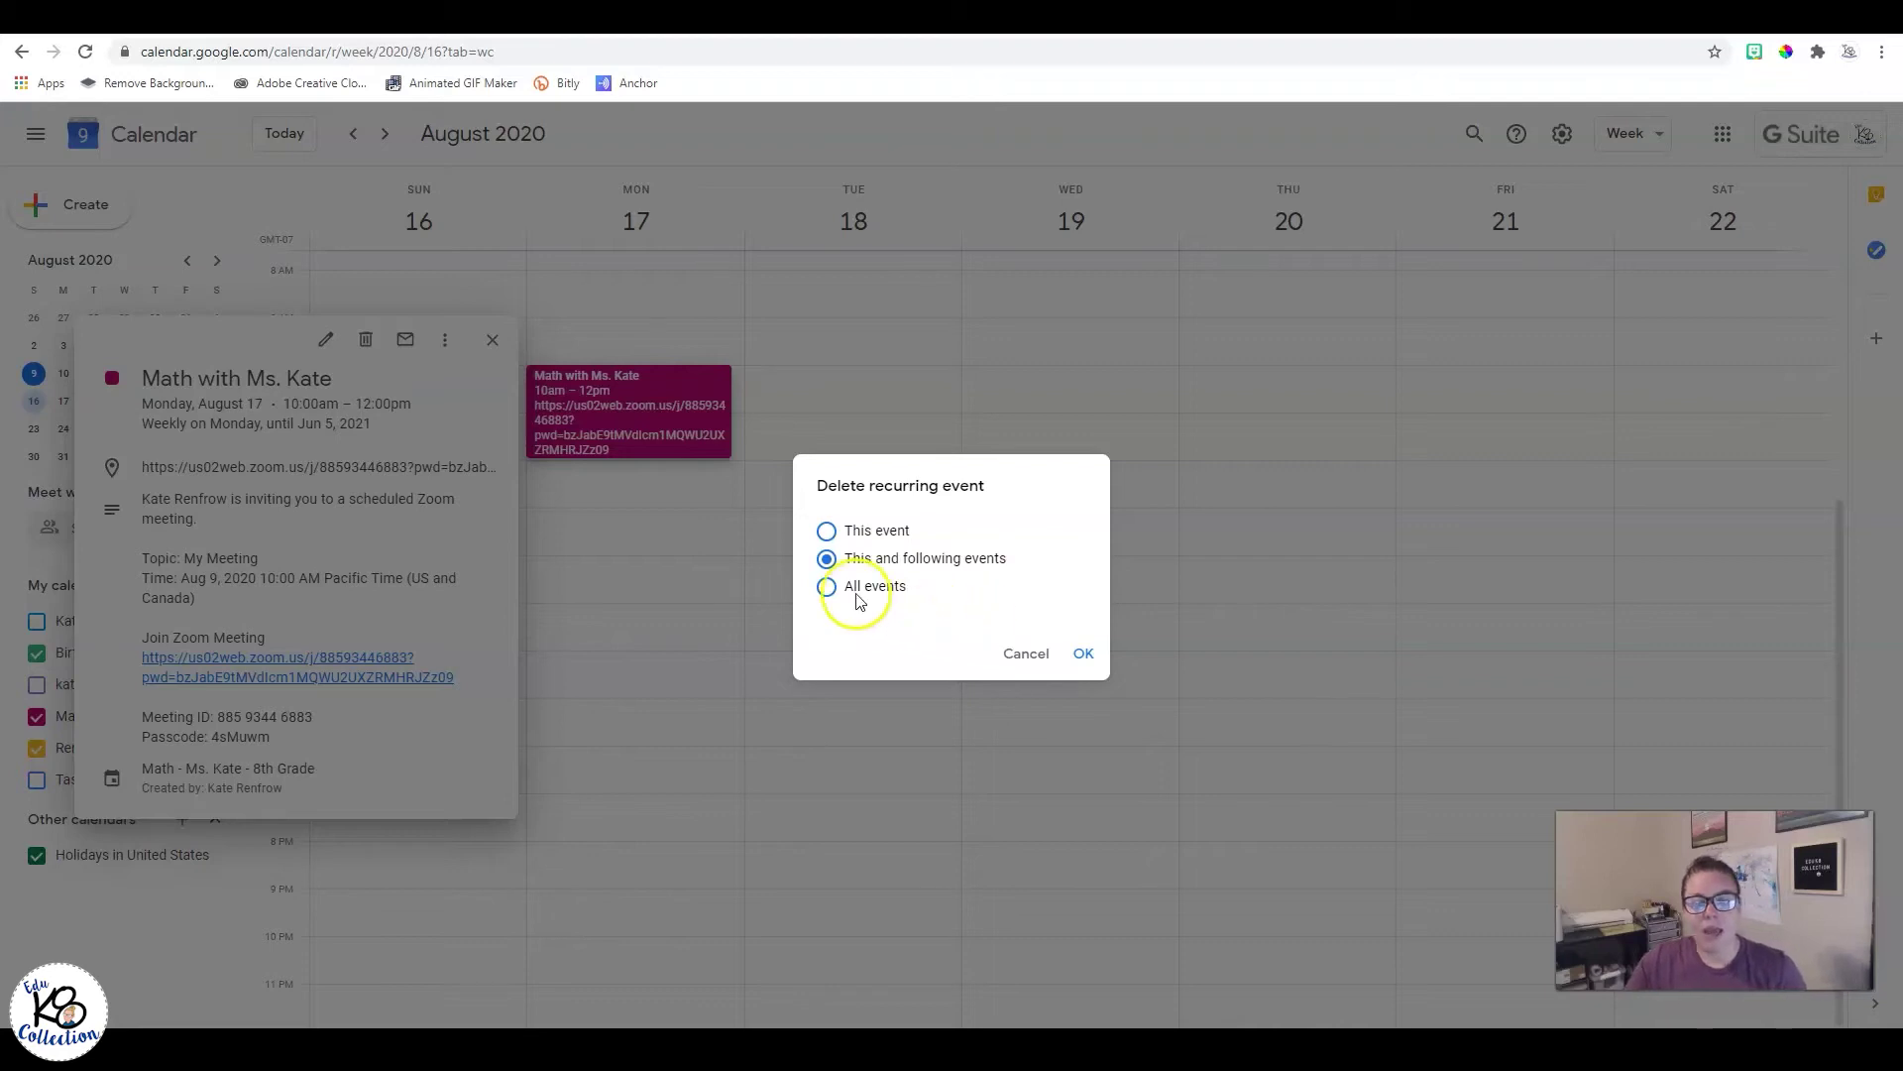
pyautogui.click(831, 587)
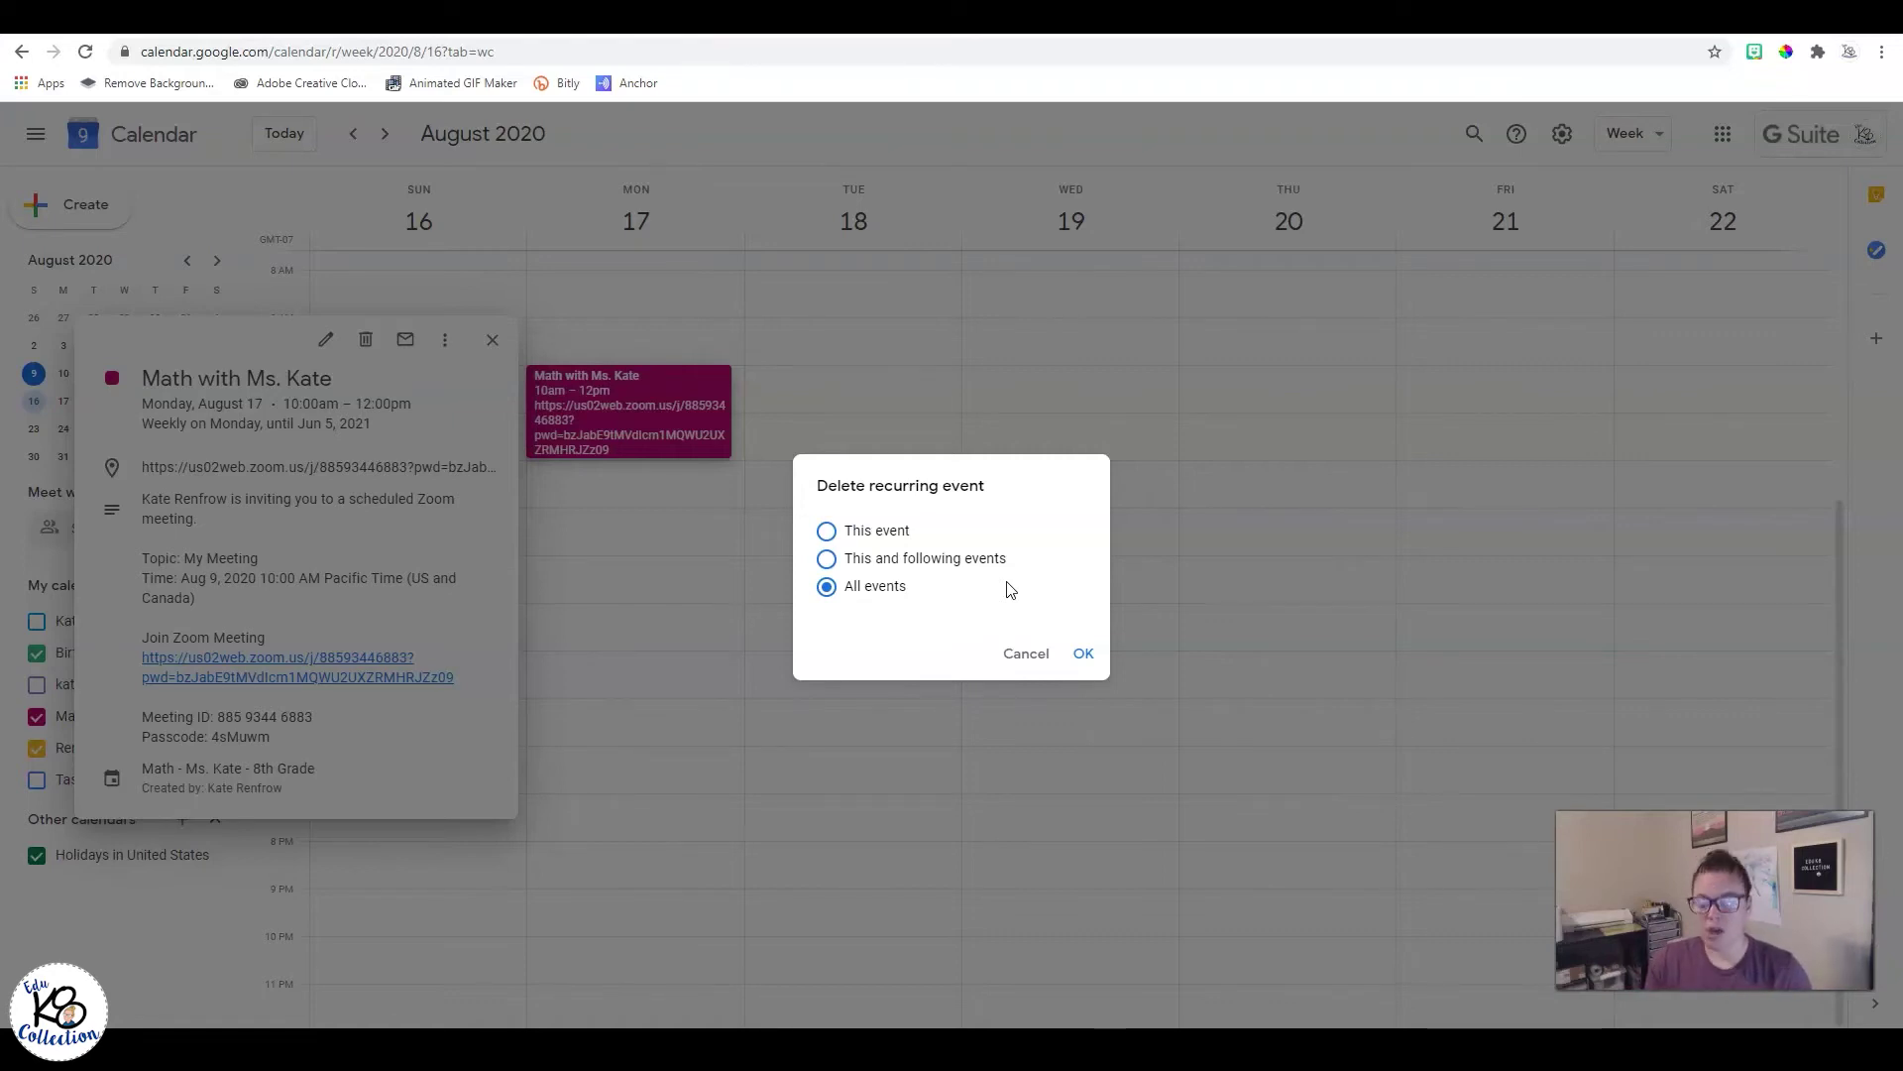
pyautogui.click(859, 538)
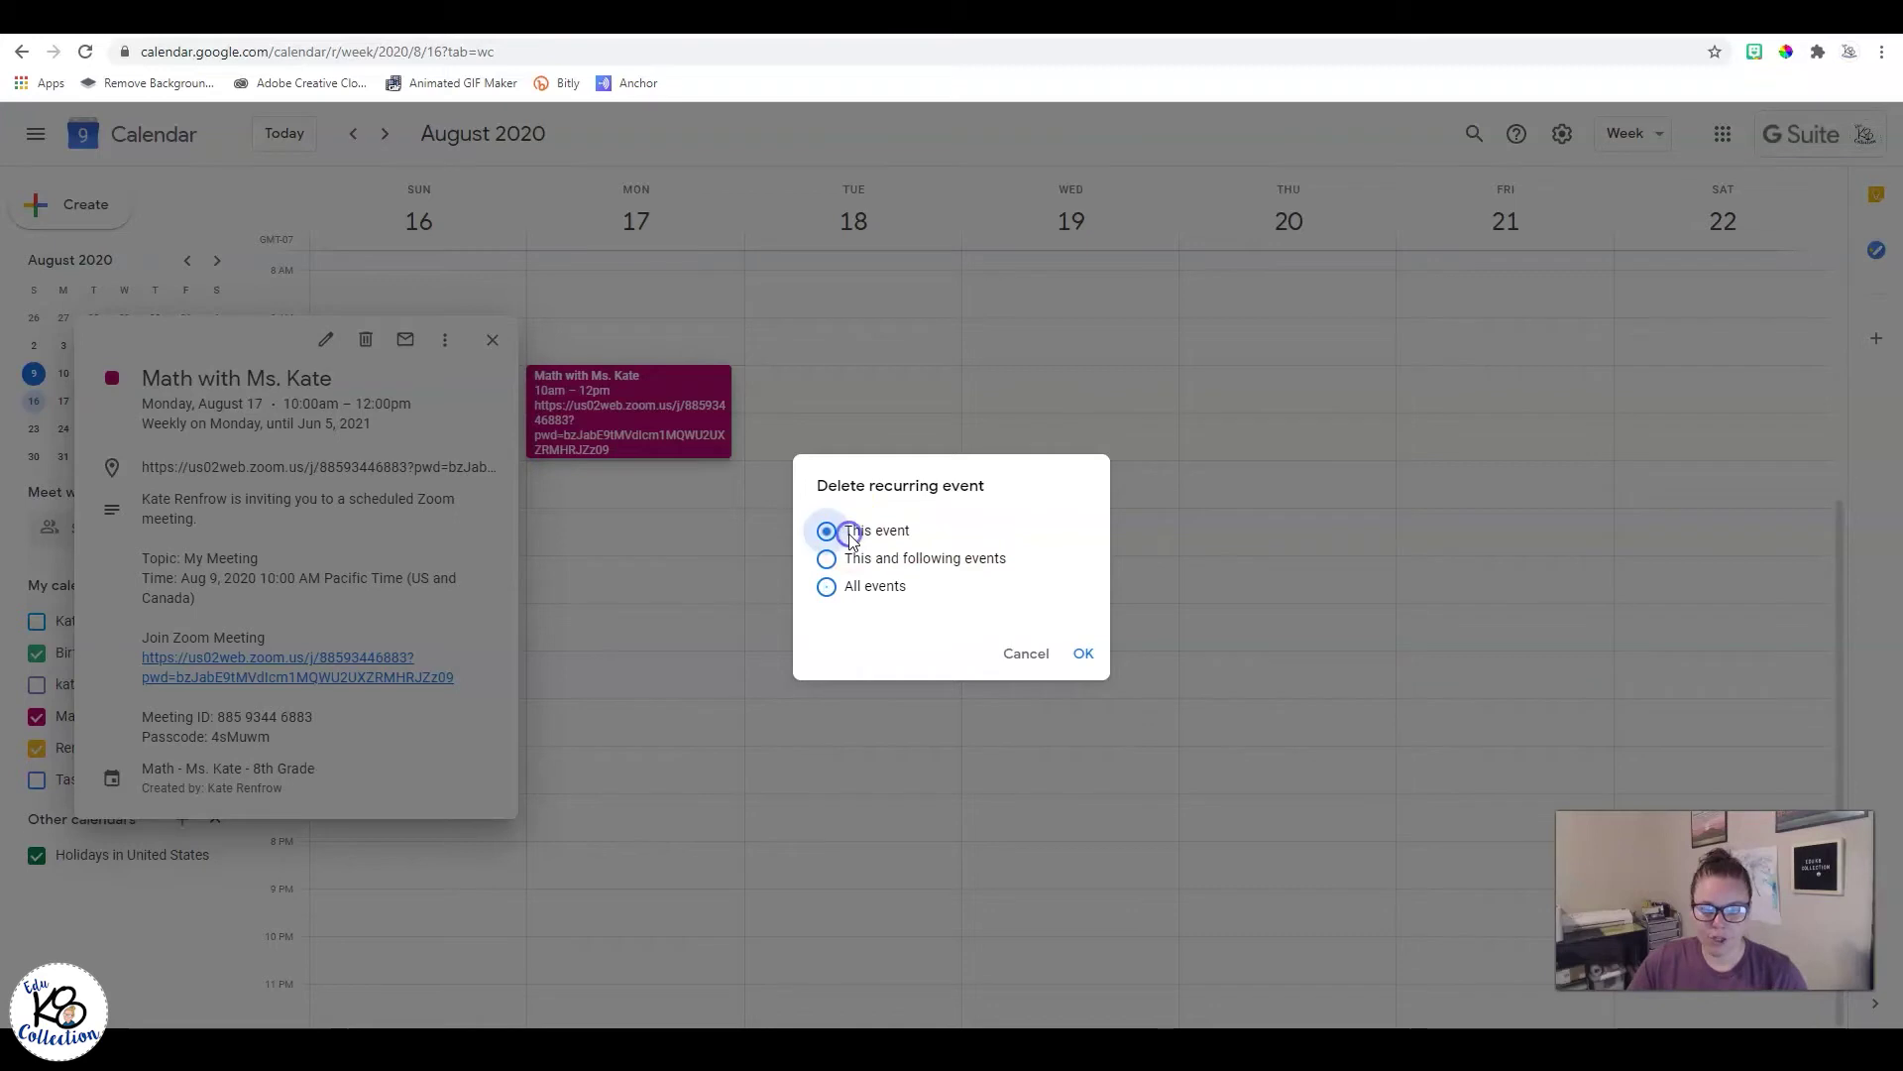
pyautogui.click(1086, 653)
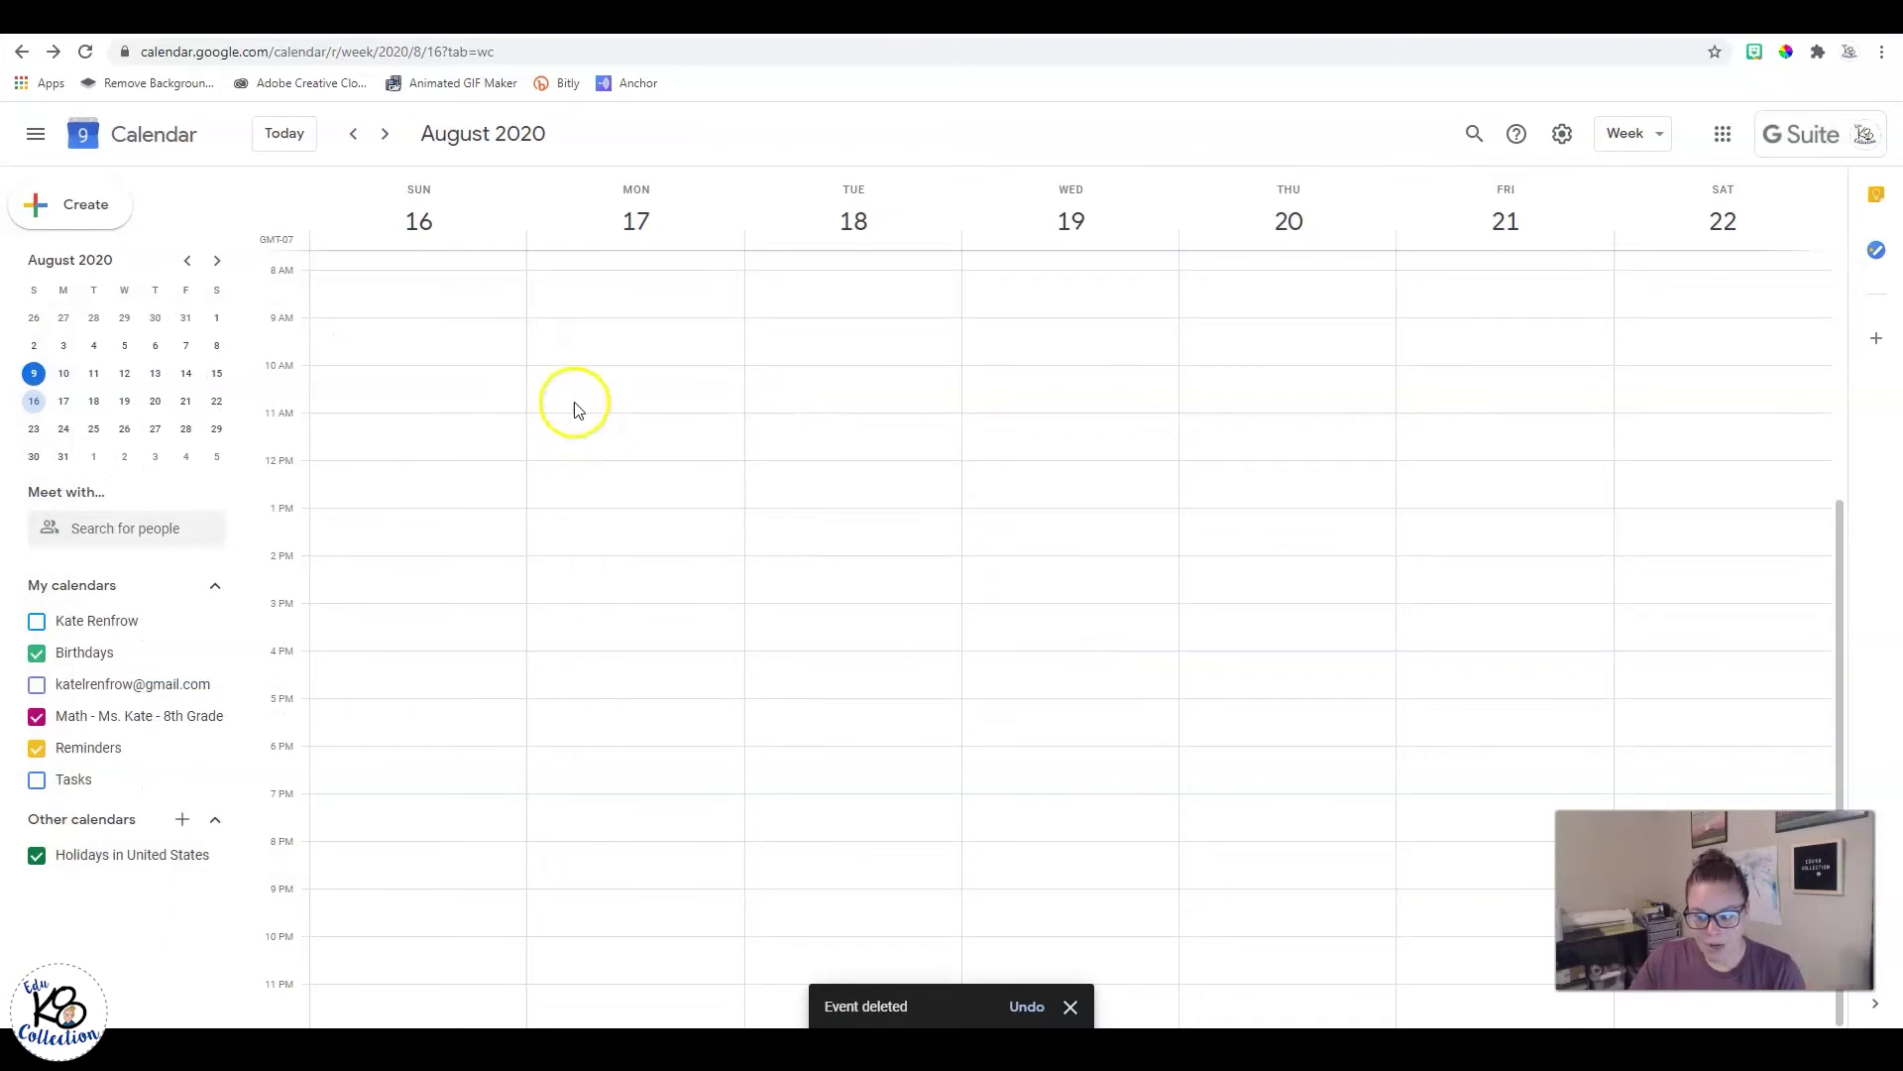
# Step: Check the week of August 23 for the math event and return to the week of August 9
pyautogui.click(385, 132)
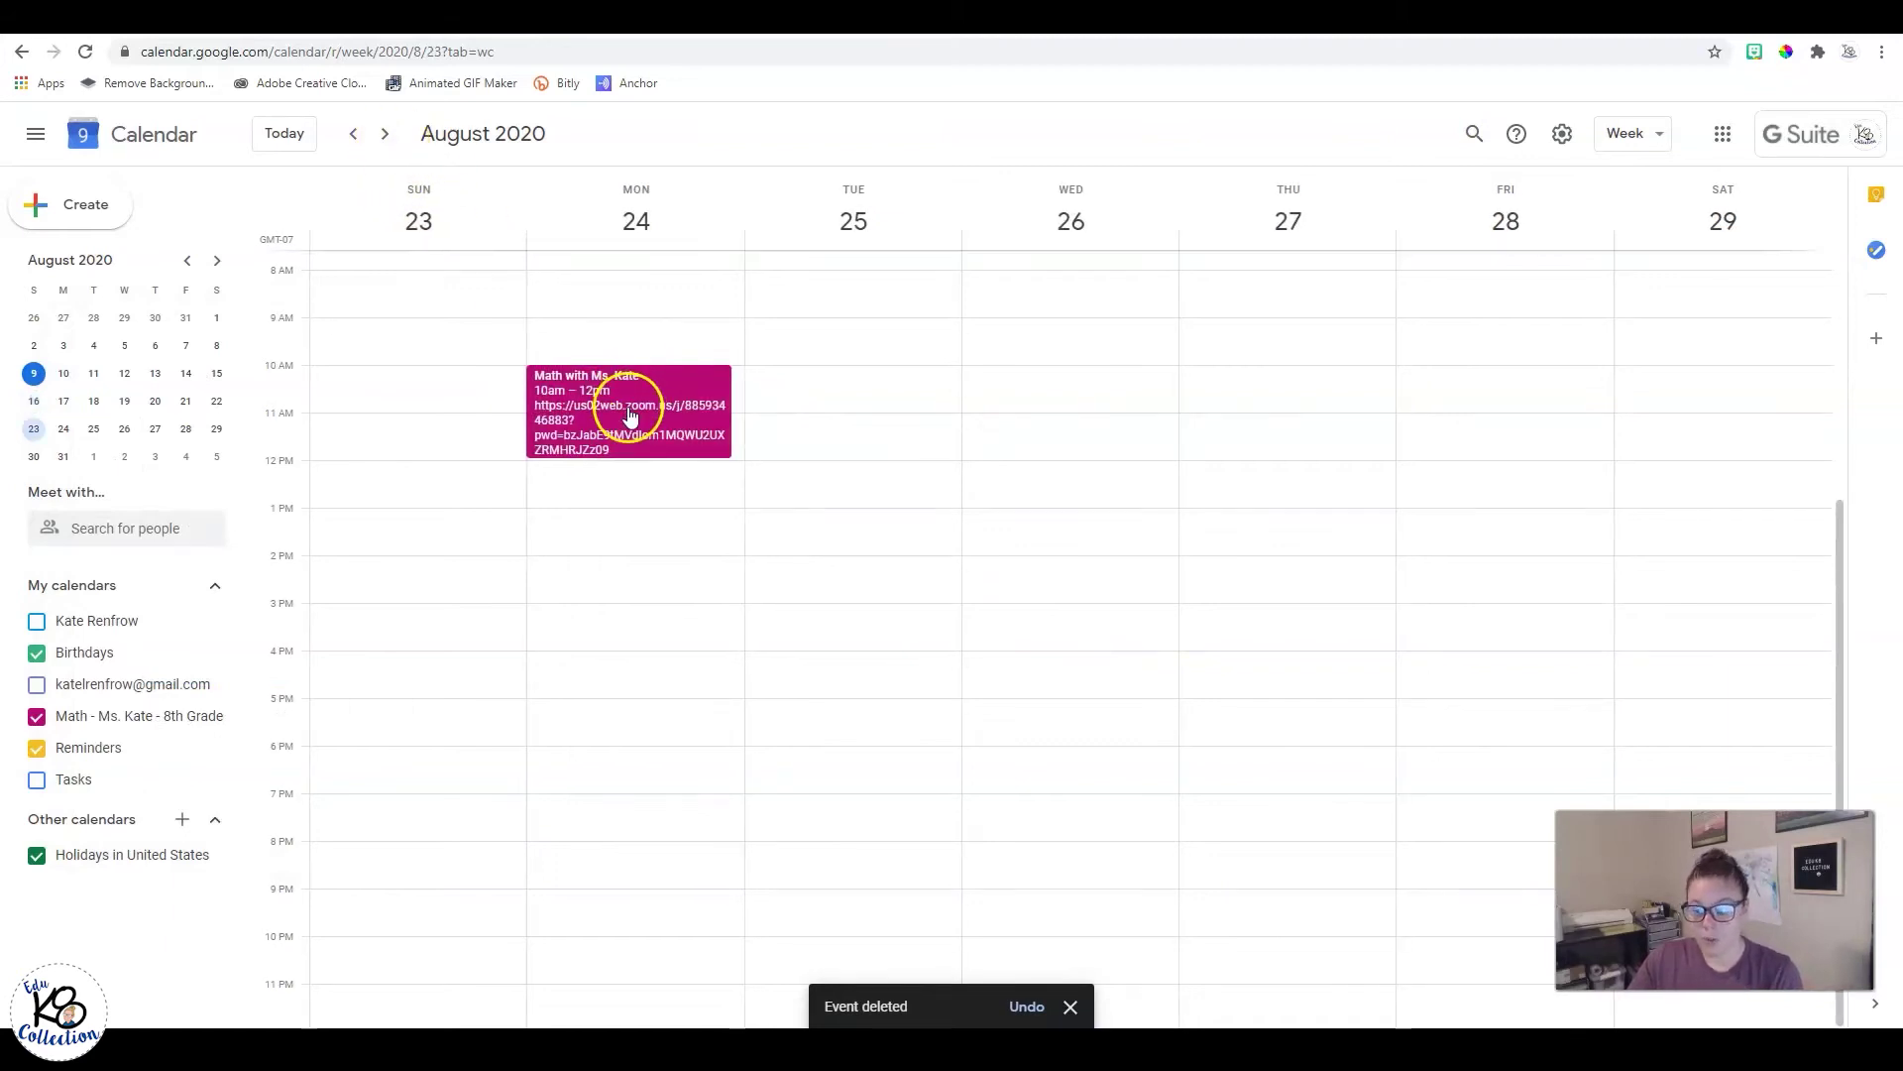
pyautogui.click(353, 133)
pyautogui.click(353, 133)
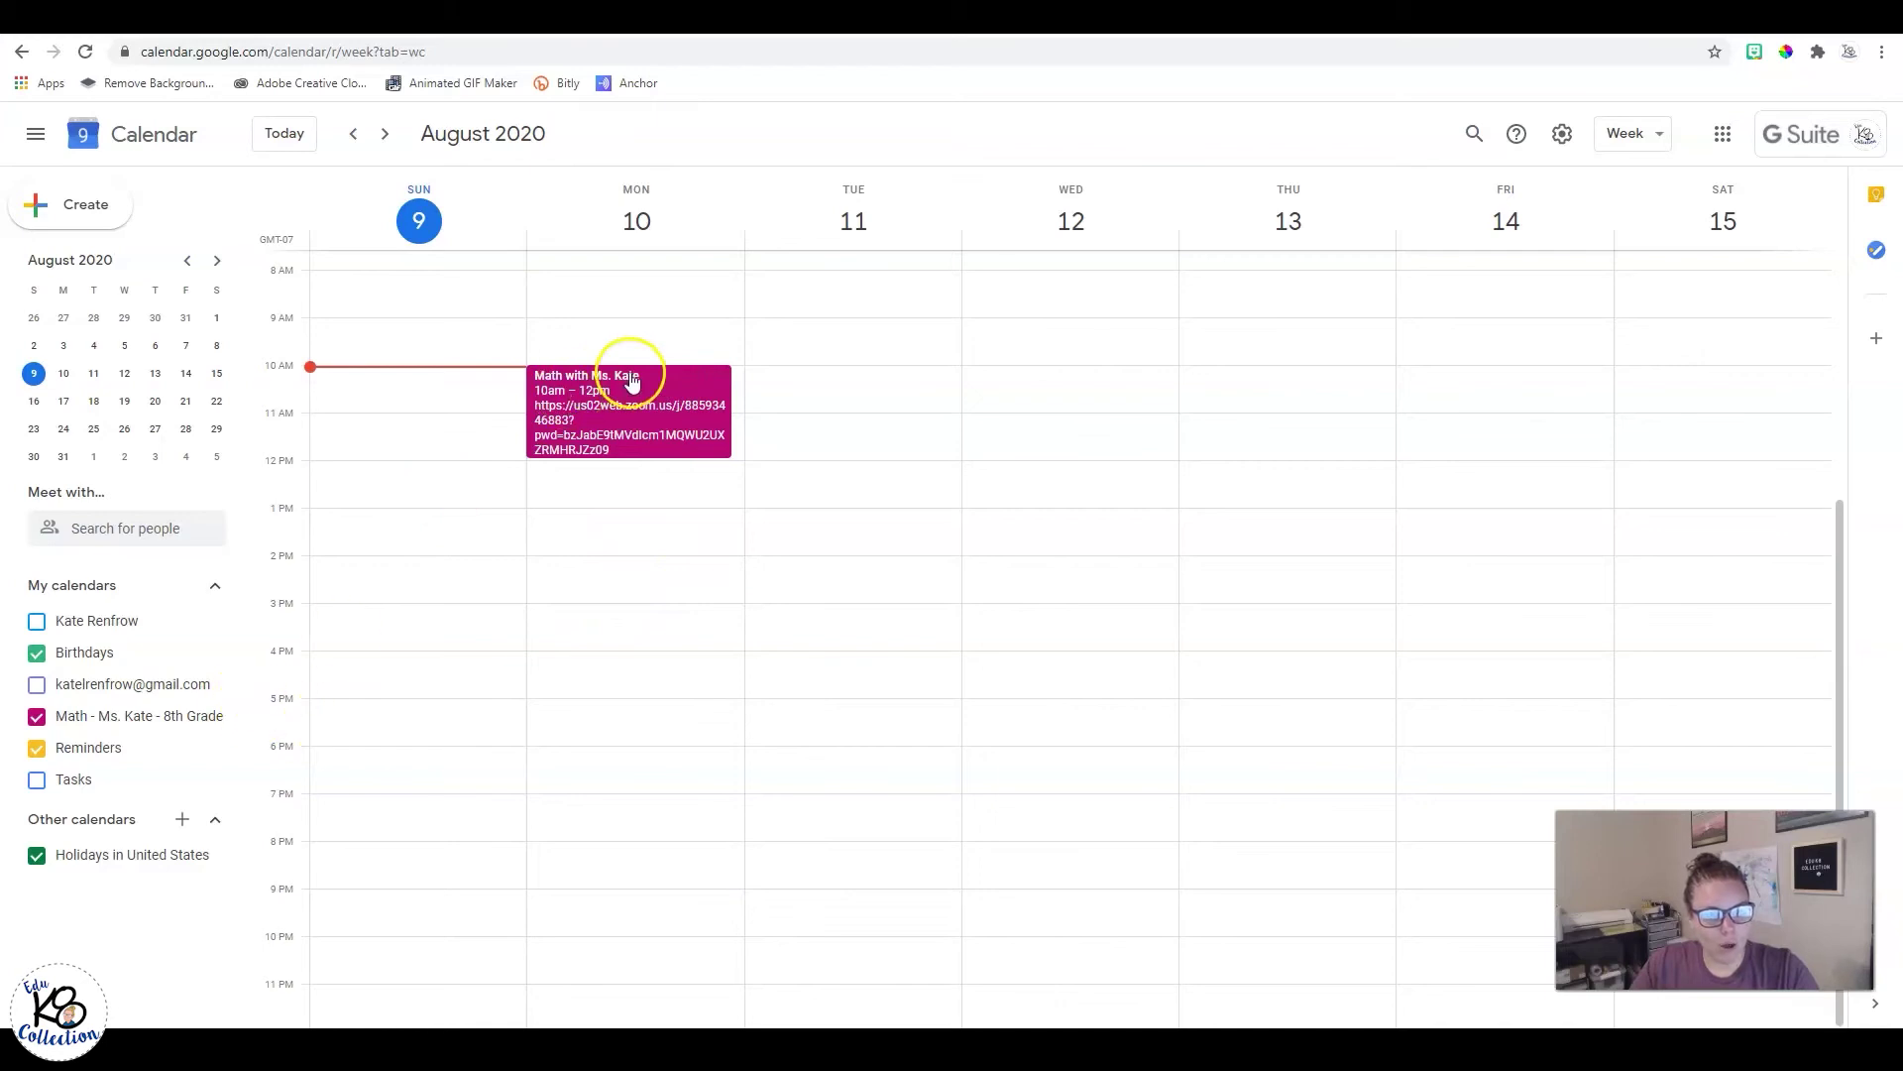
pyautogui.click(668, 522)
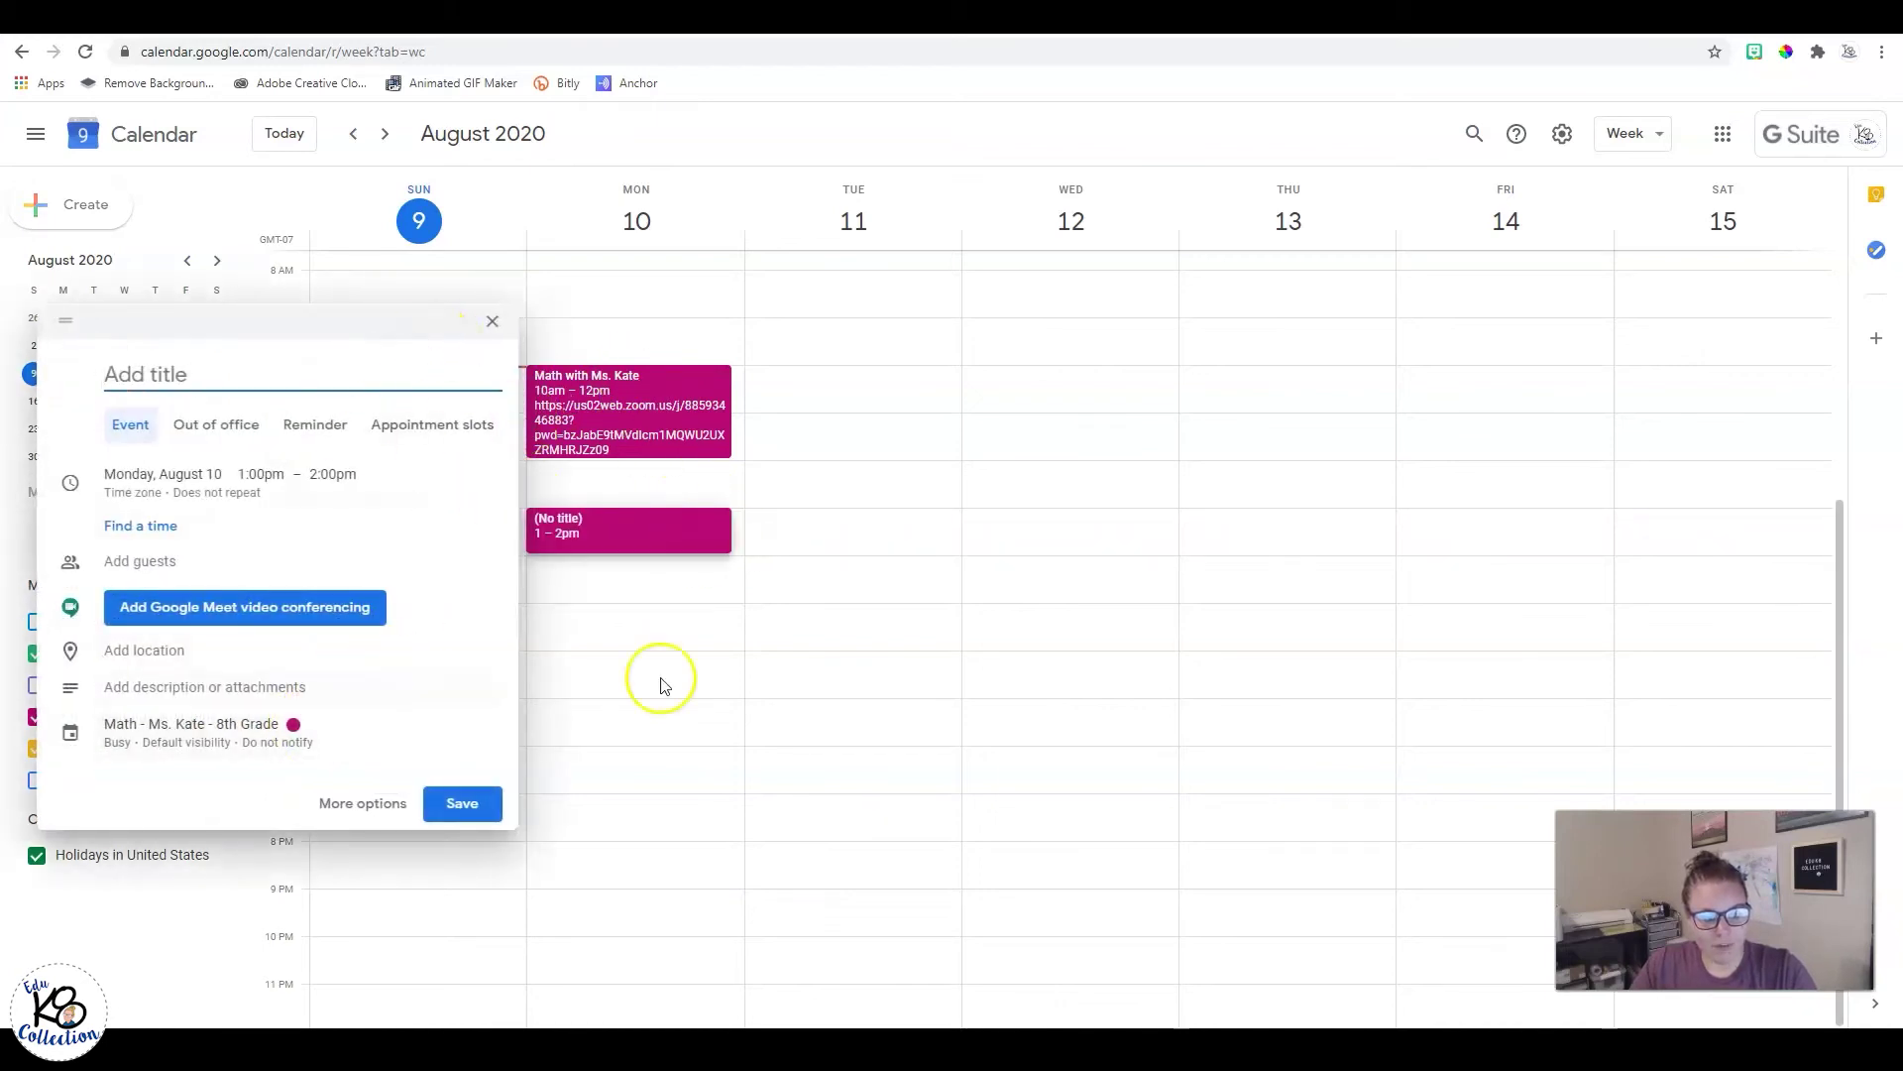
pyautogui.click(366, 809)
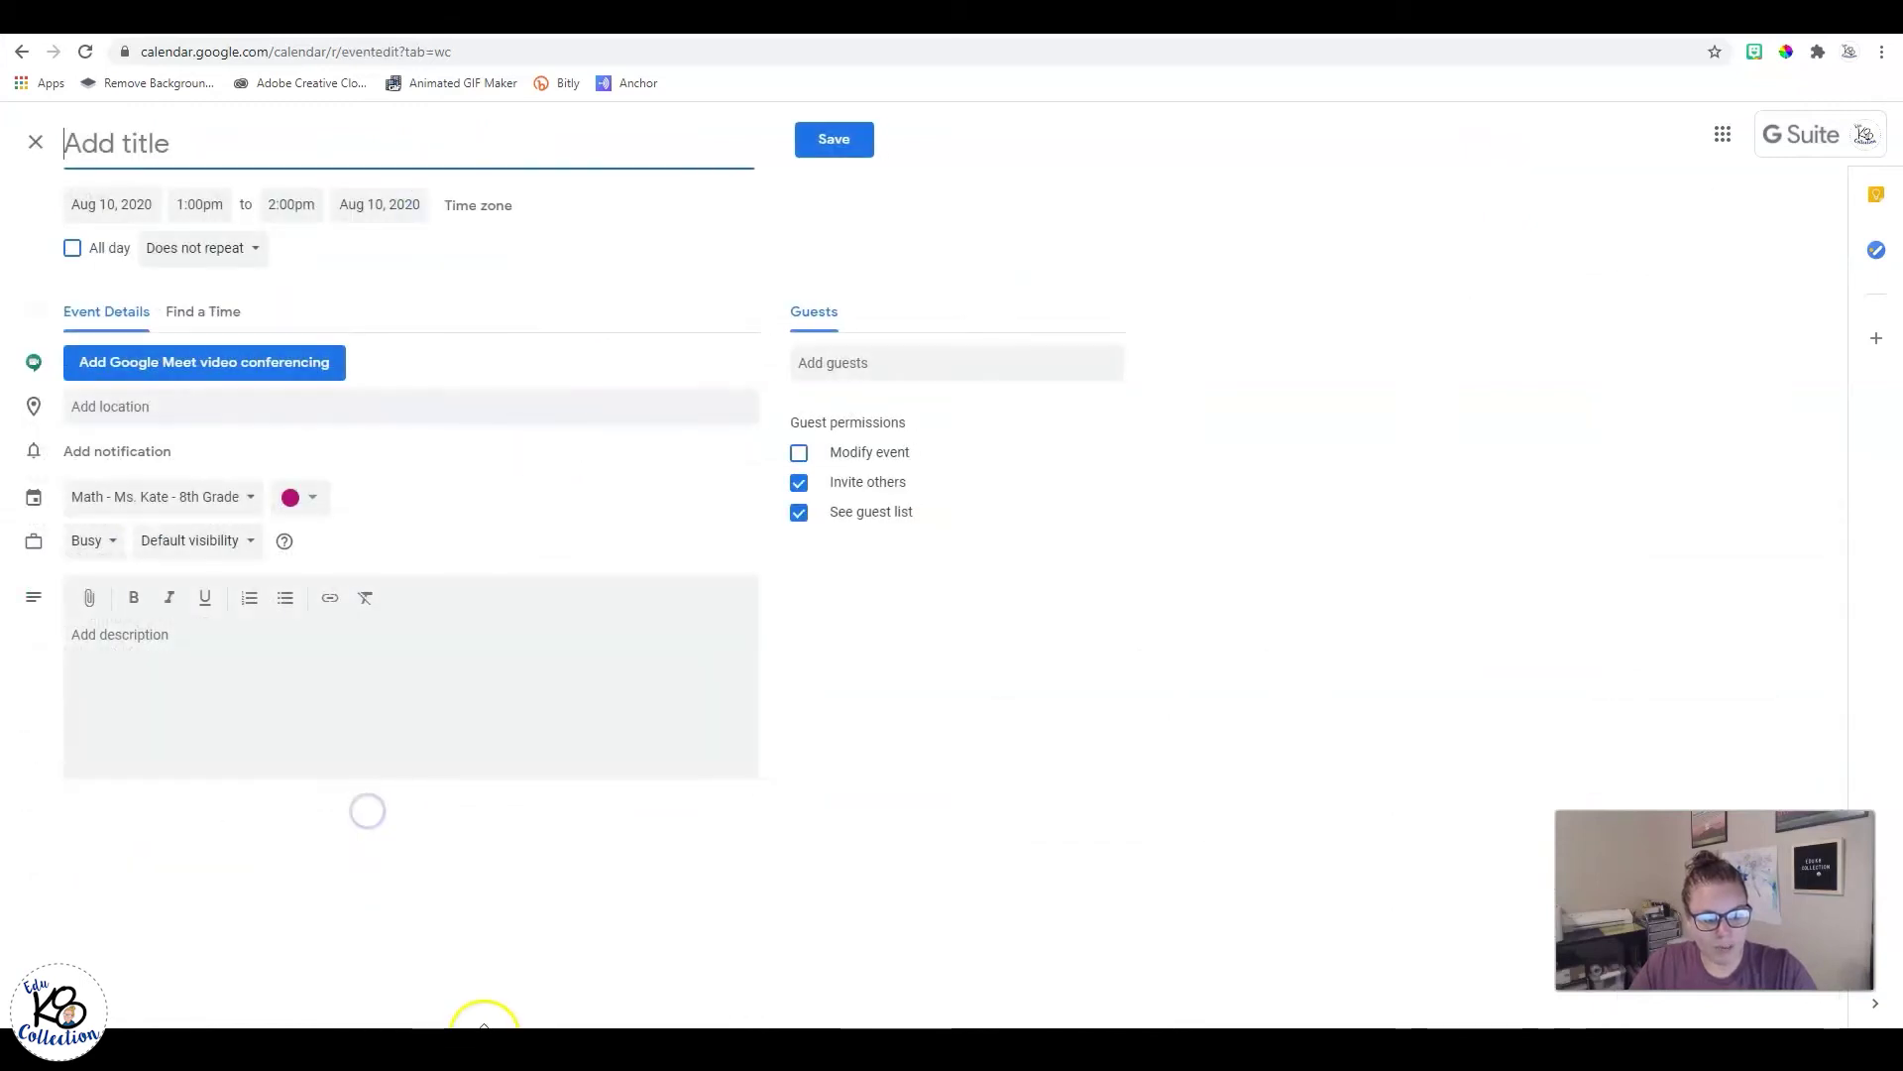
pyautogui.click(248, 499)
pyautogui.click(153, 425)
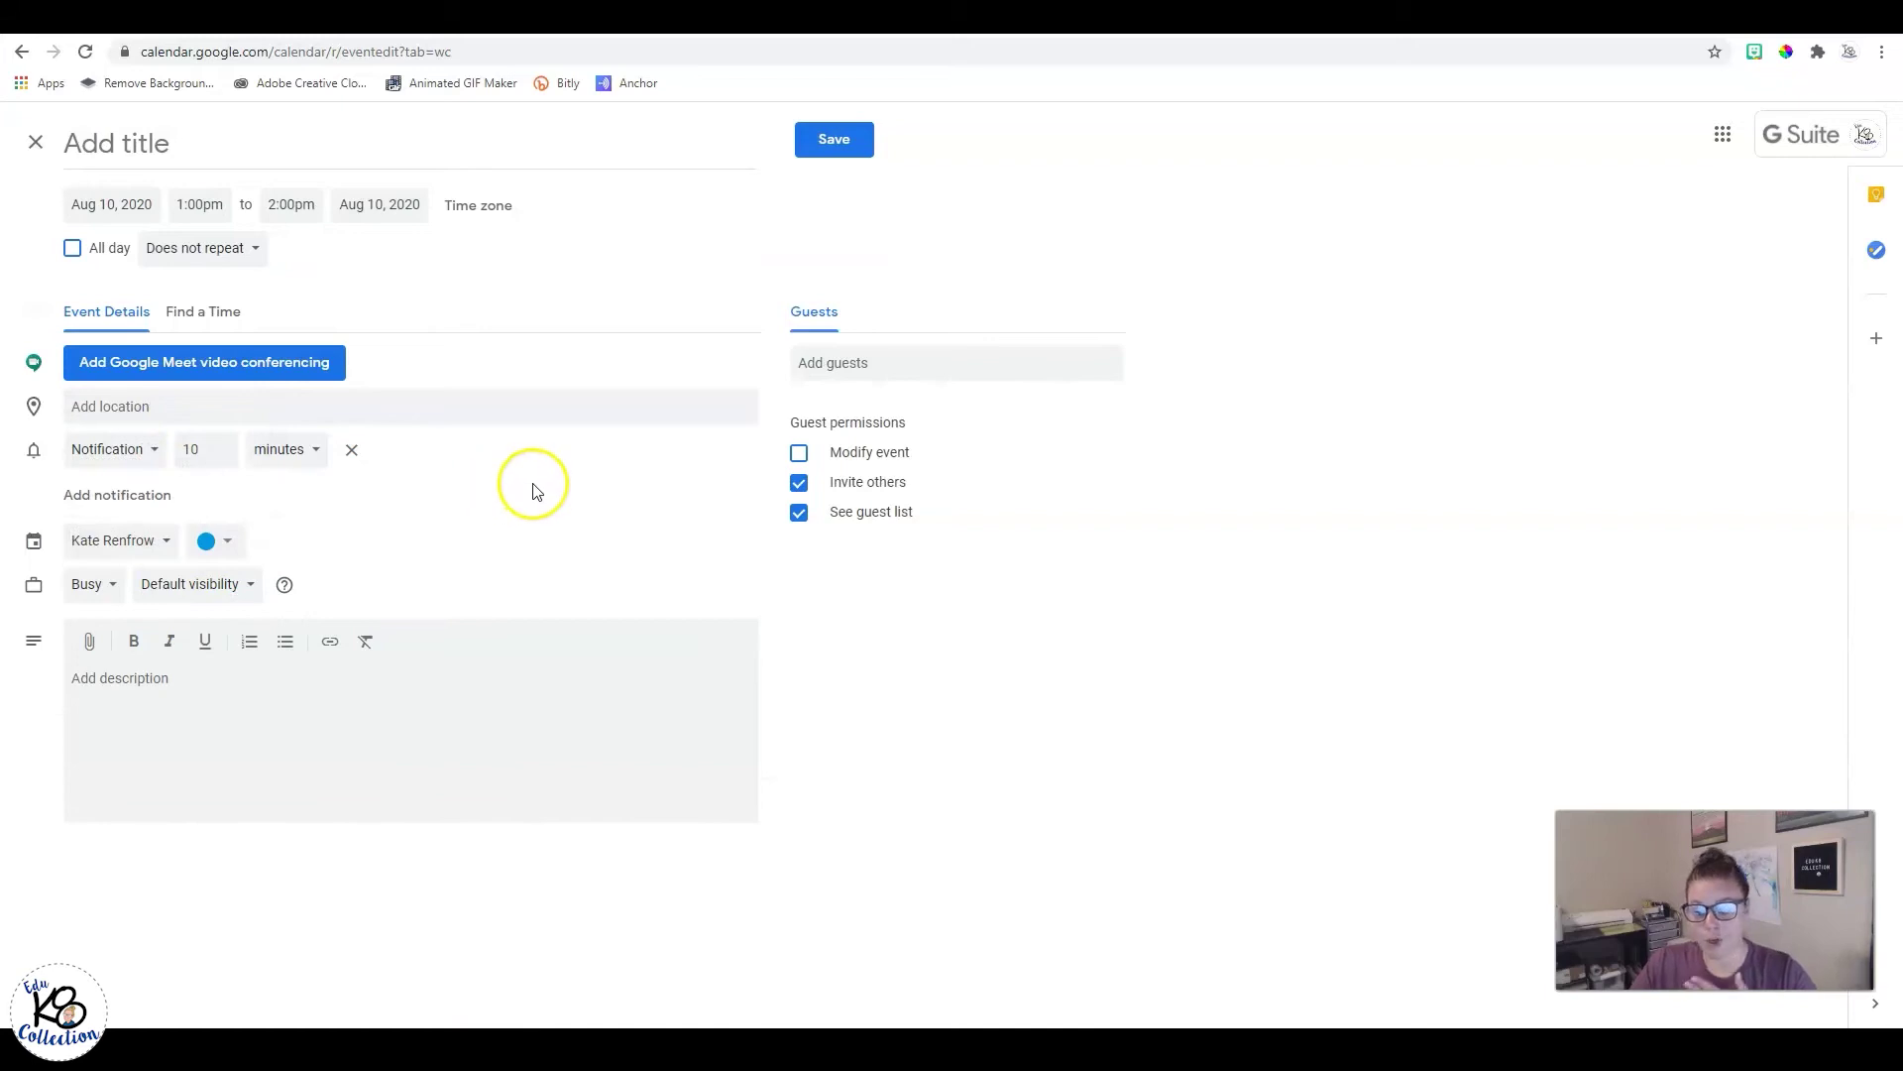
pyautogui.click(157, 547)
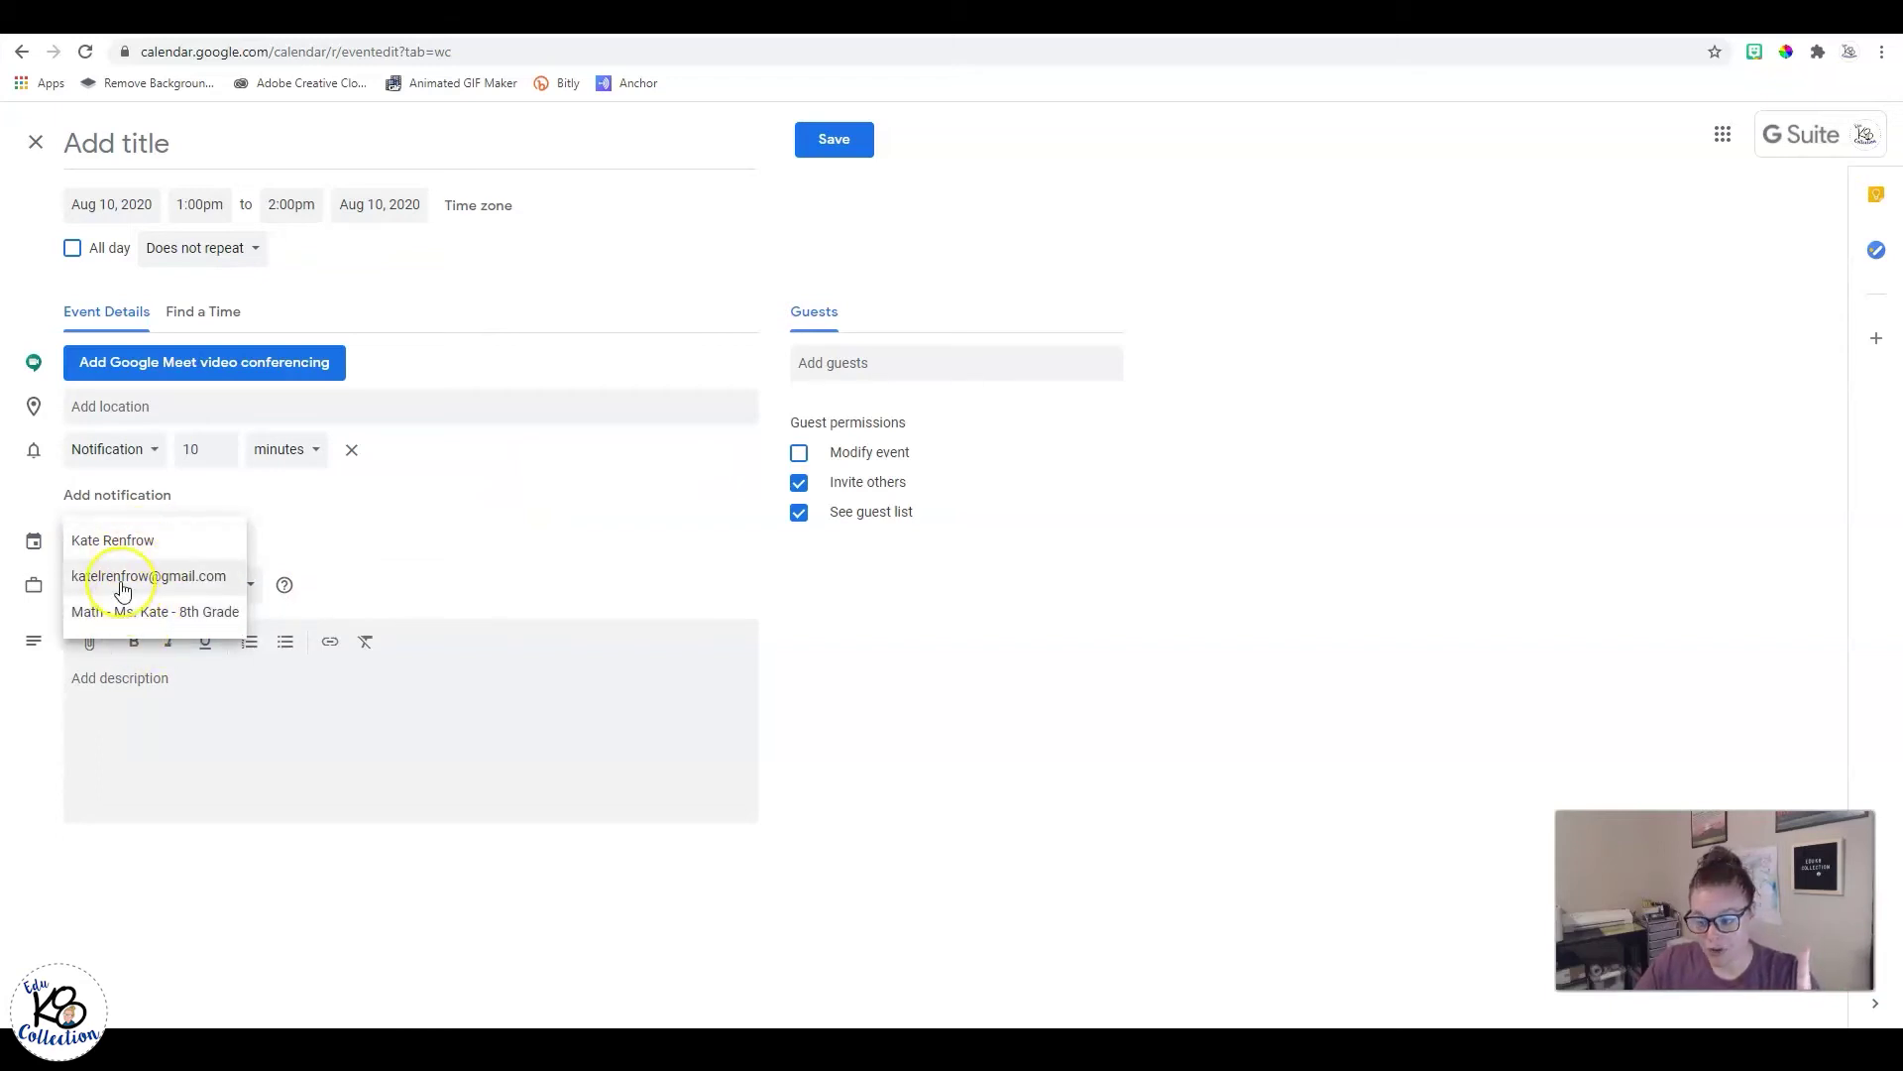
pyautogui.click(123, 540)
pyautogui.click(35, 142)
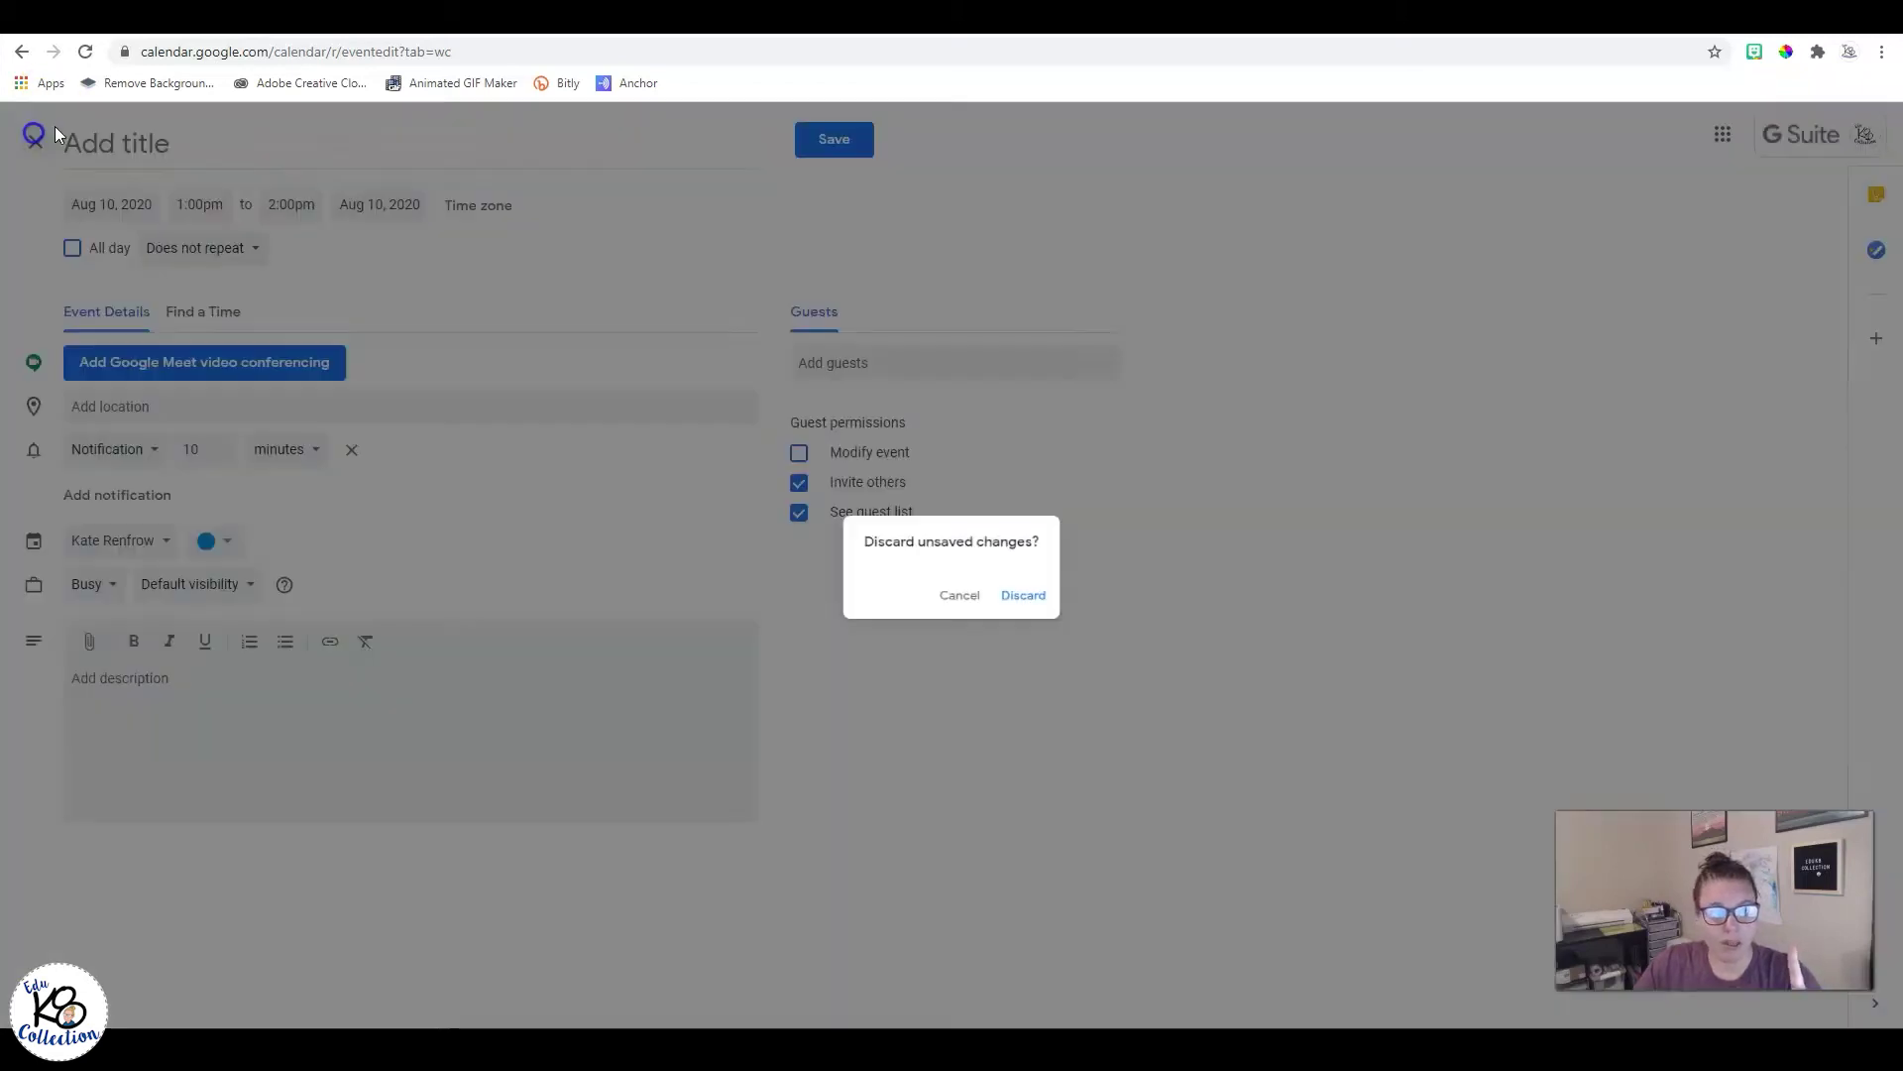
pyautogui.click(1034, 601)
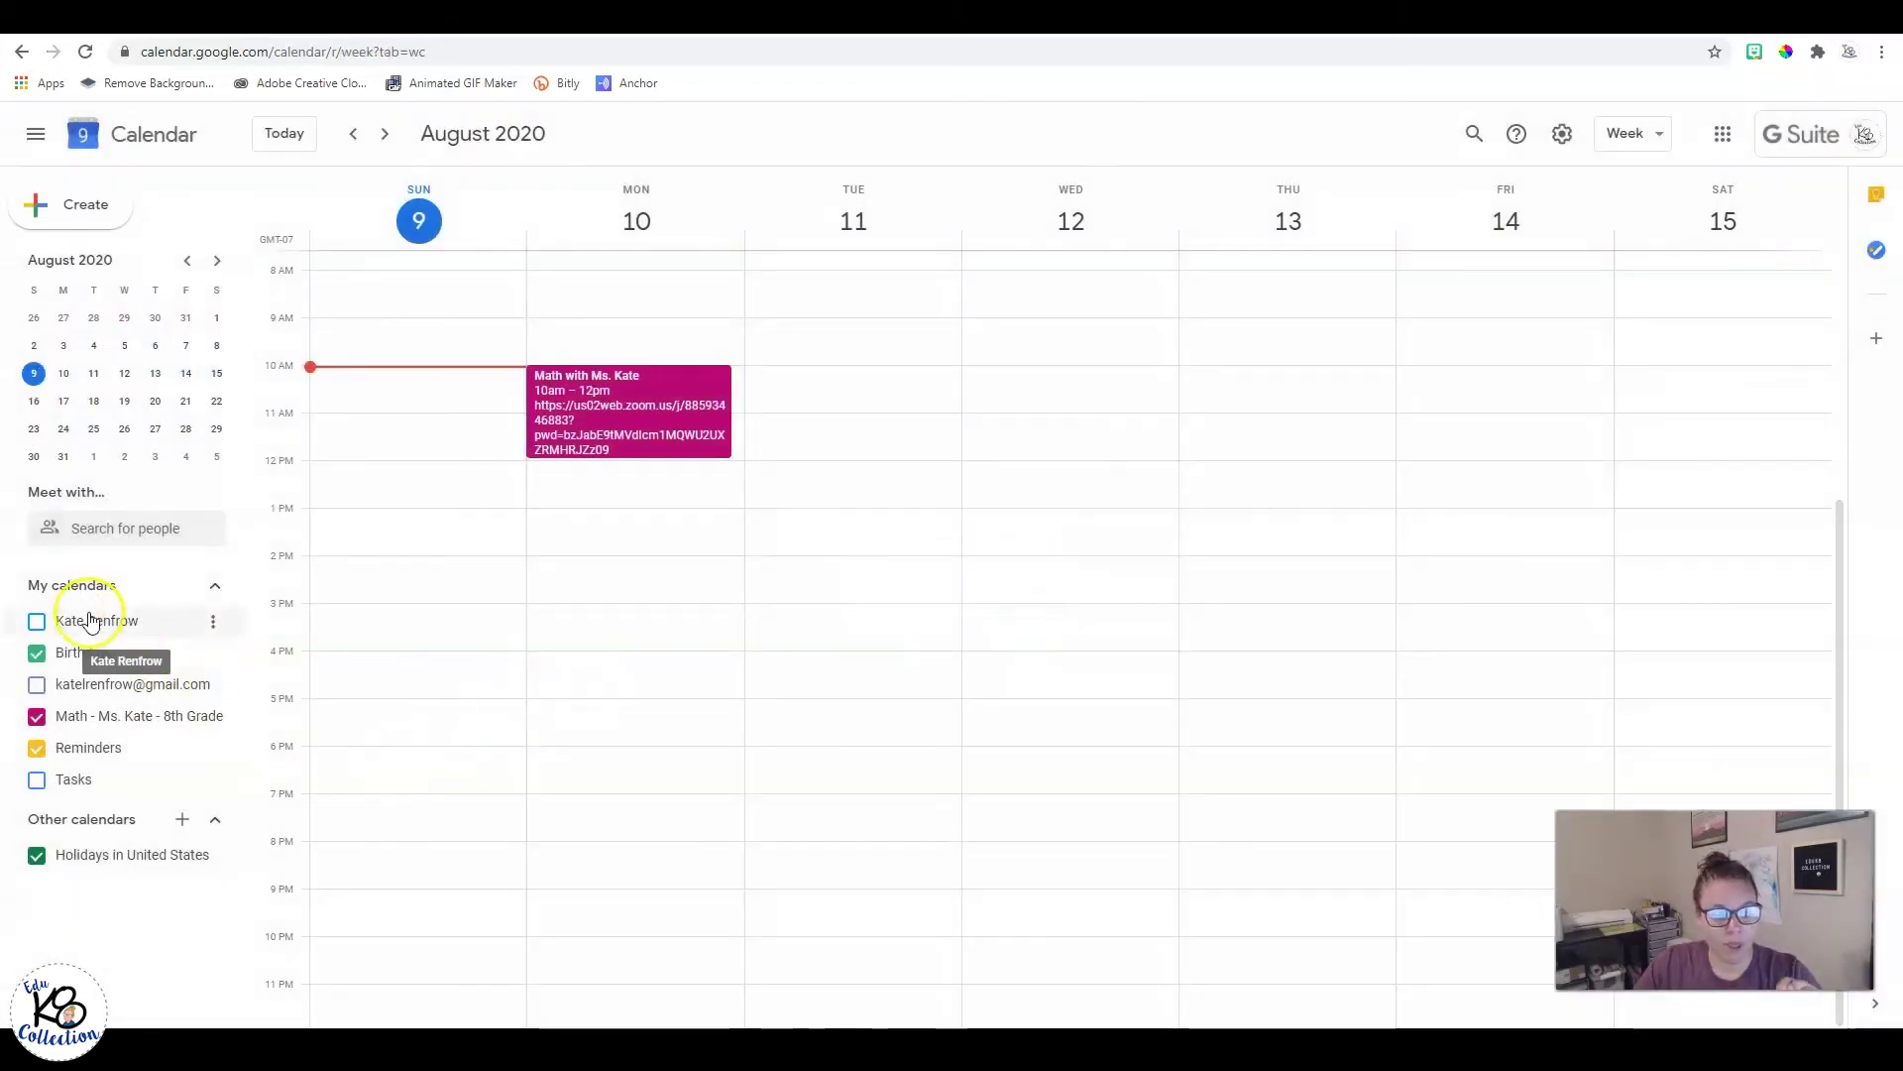
# Step: Show the teacher's personal calendar and start an event on it for Wednesday, August 12, 2:00pm to 3:00pm, titled Grading Meeting
pyautogui.click(37, 625)
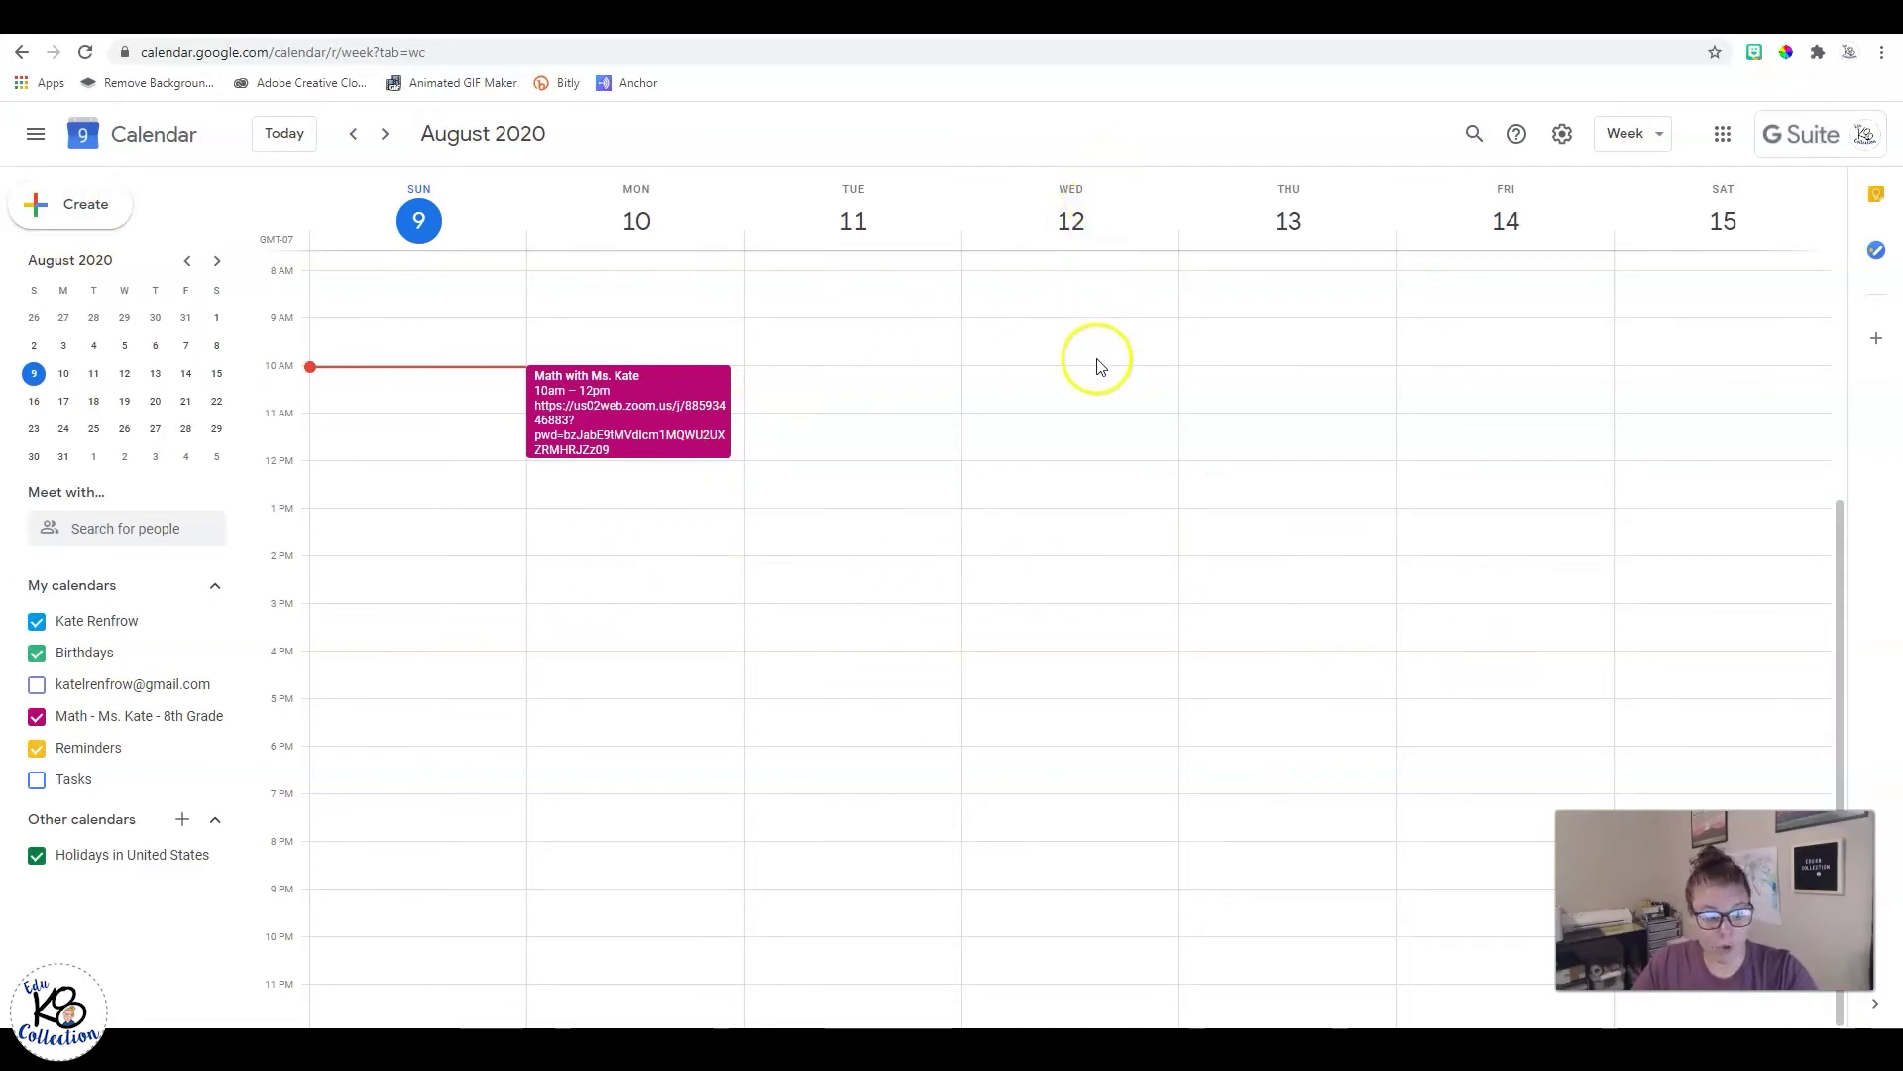
pyautogui.click(1087, 563)
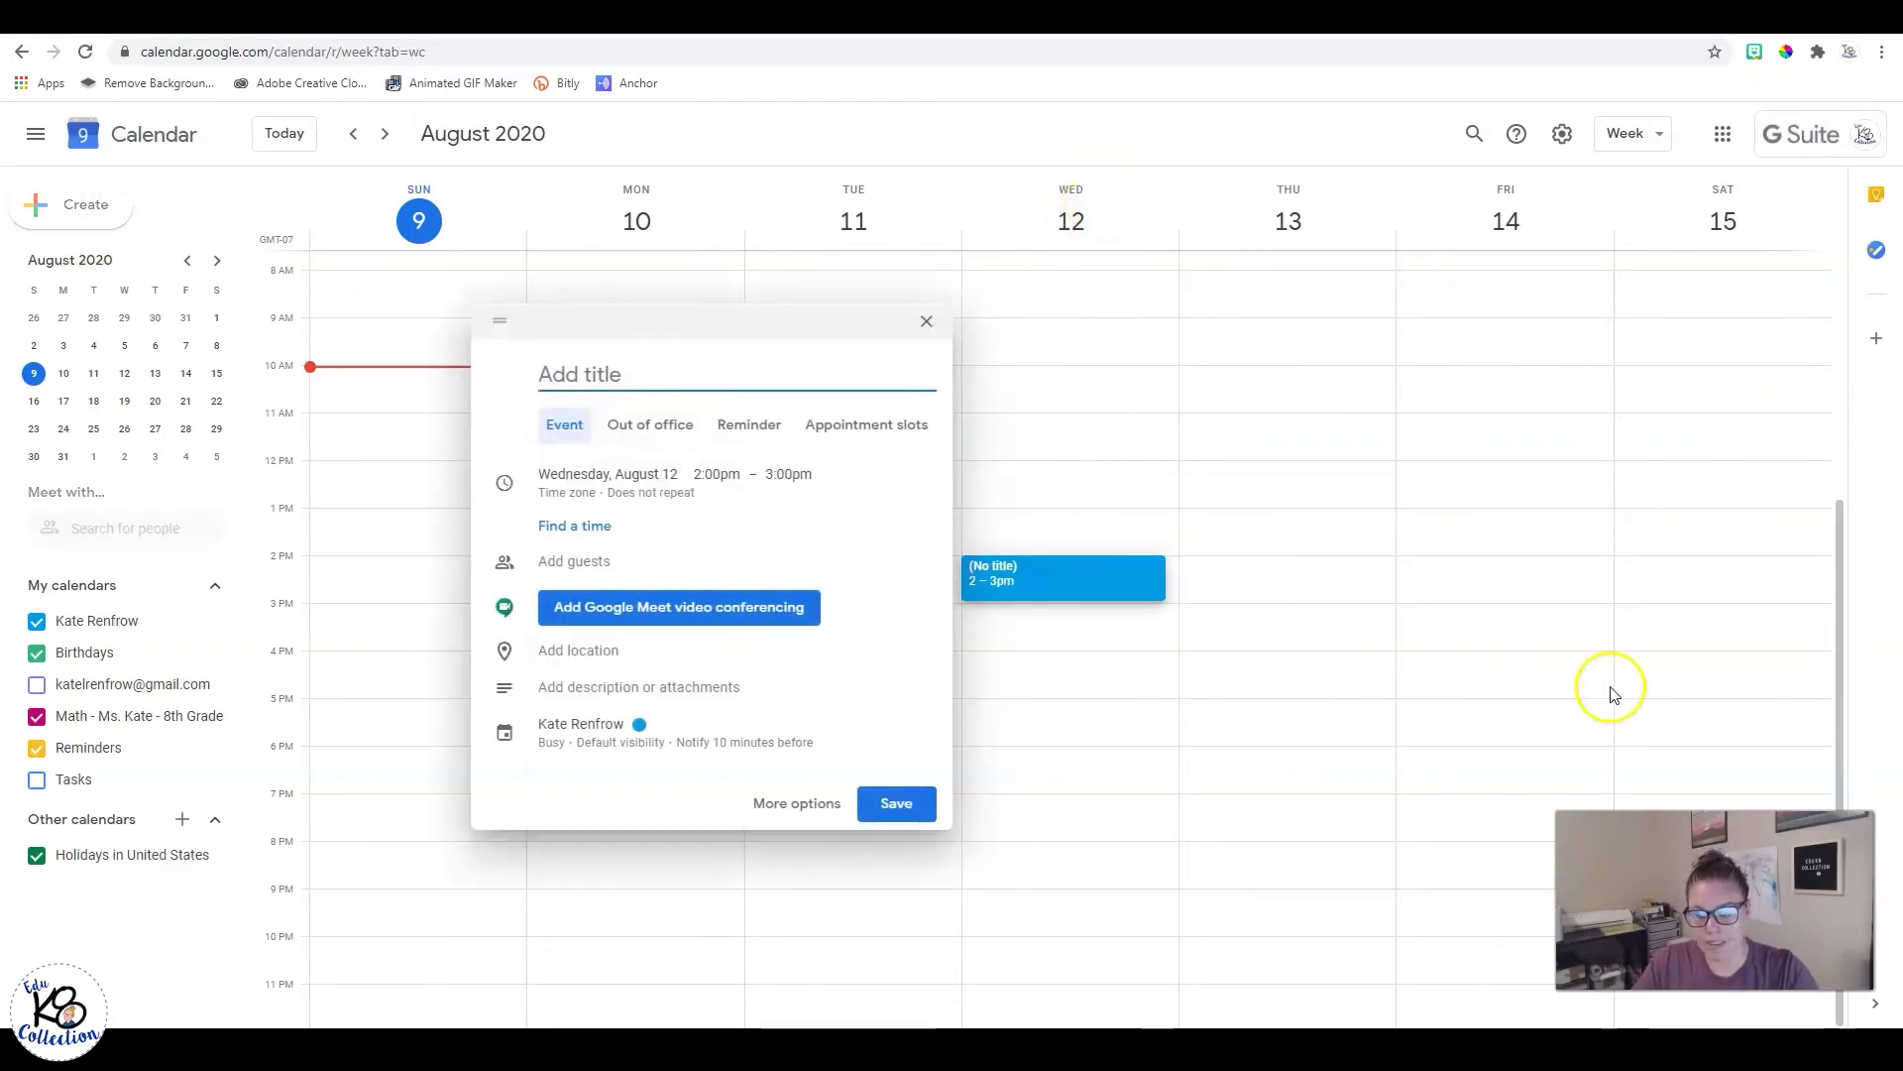
pyautogui.click(799, 807)
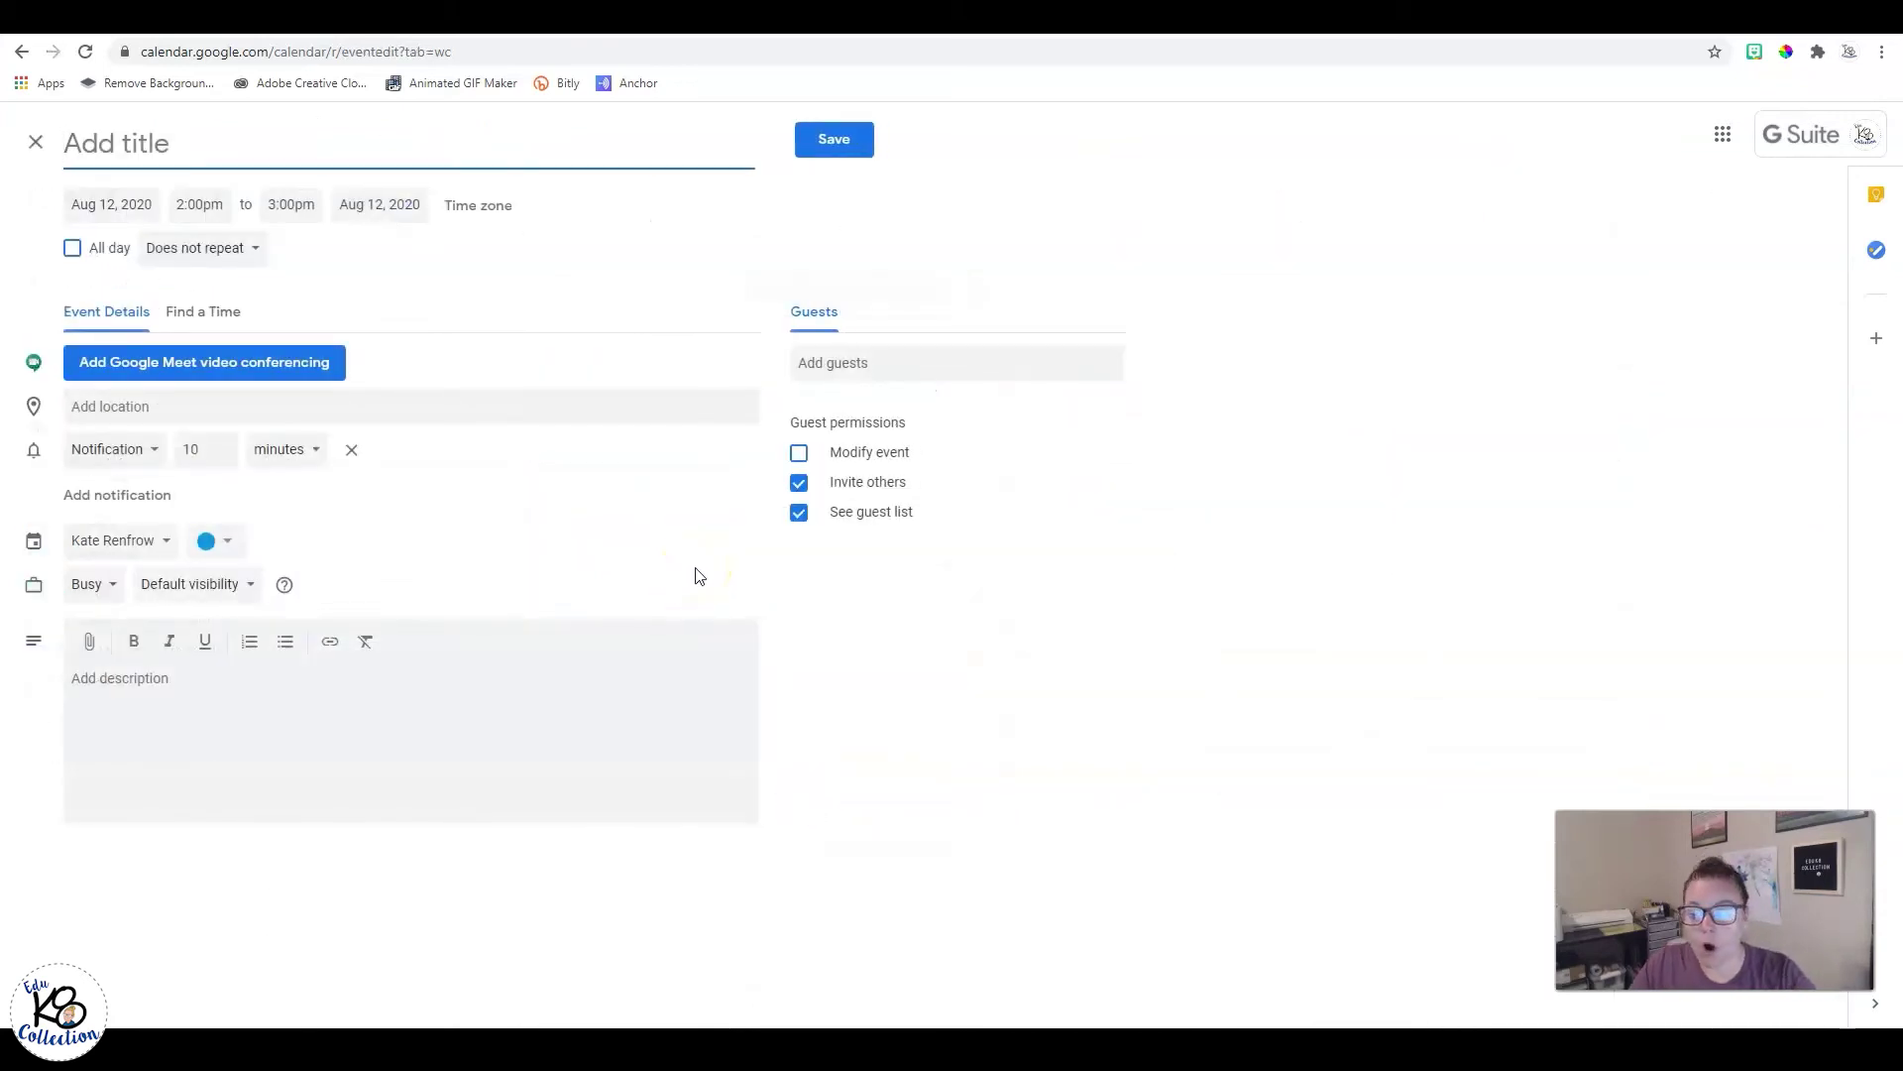
pyautogui.click(121, 145)
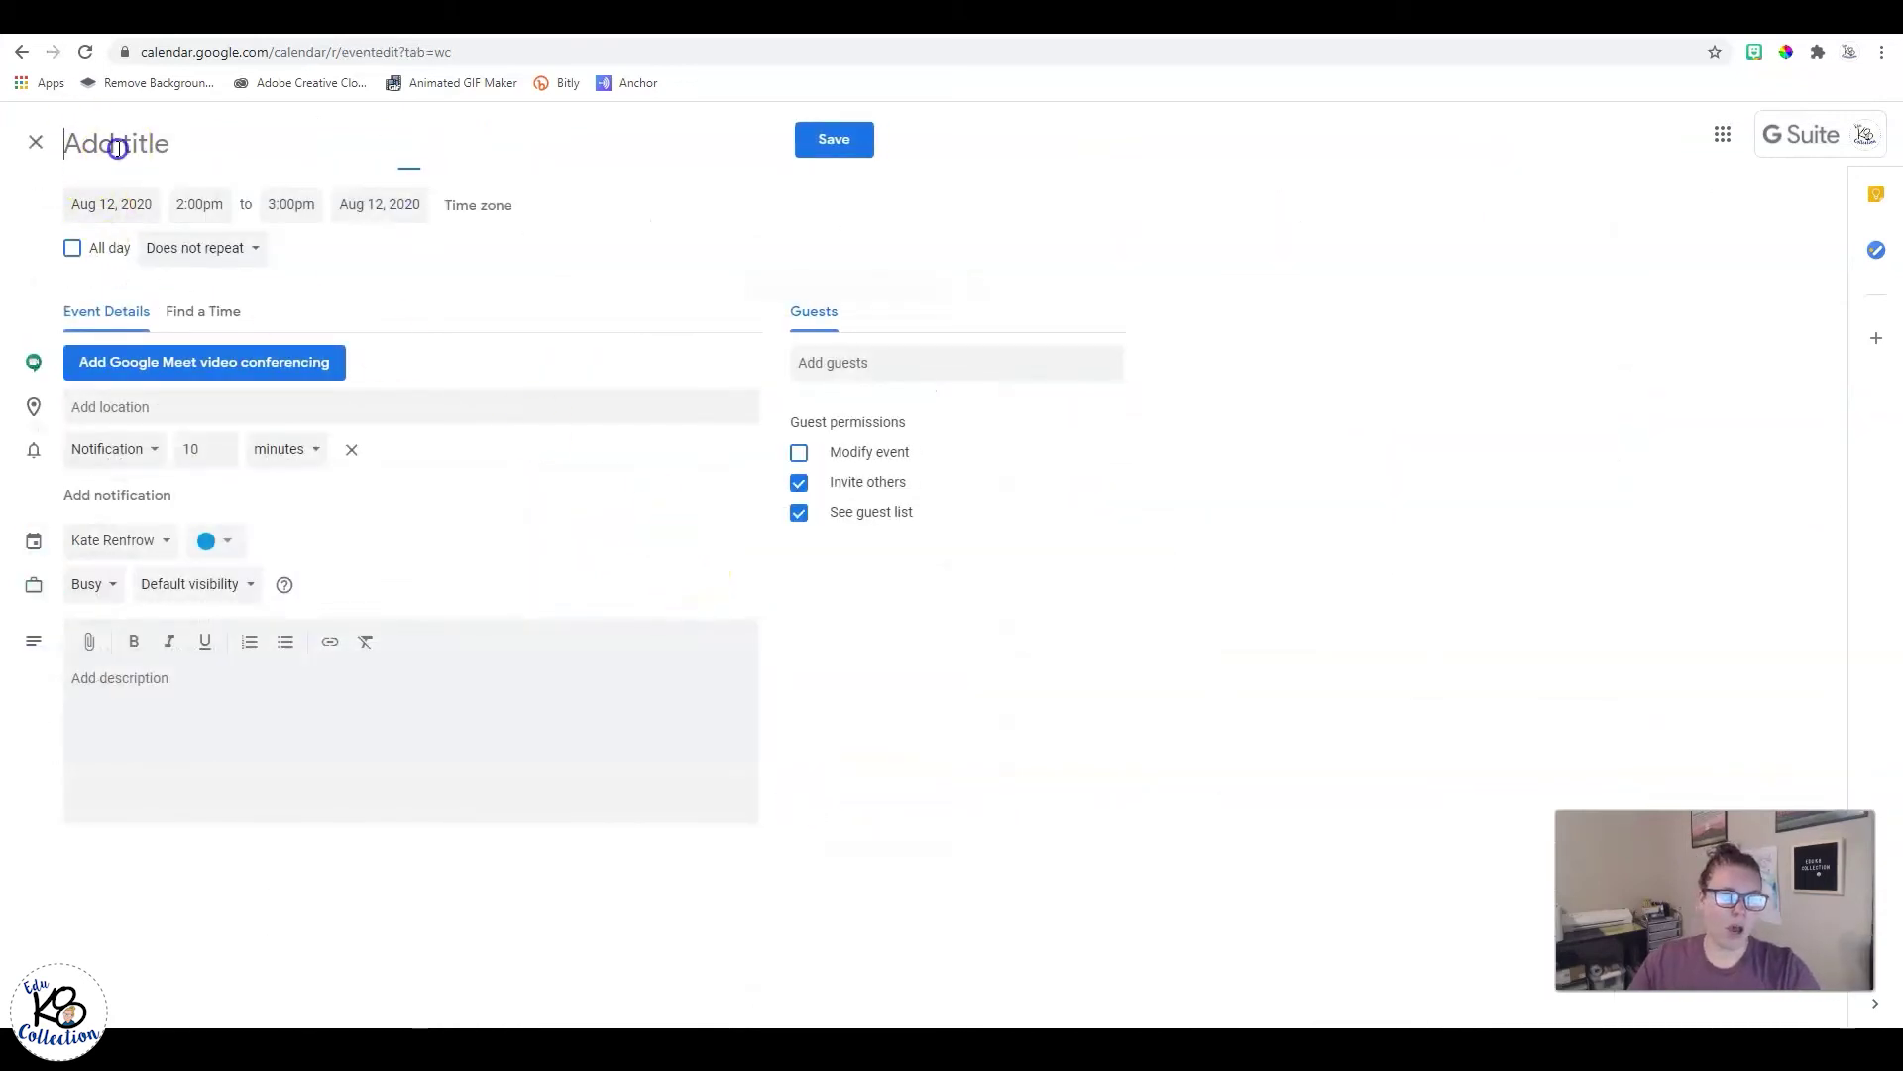
pyautogui.write('Grading Meeting')
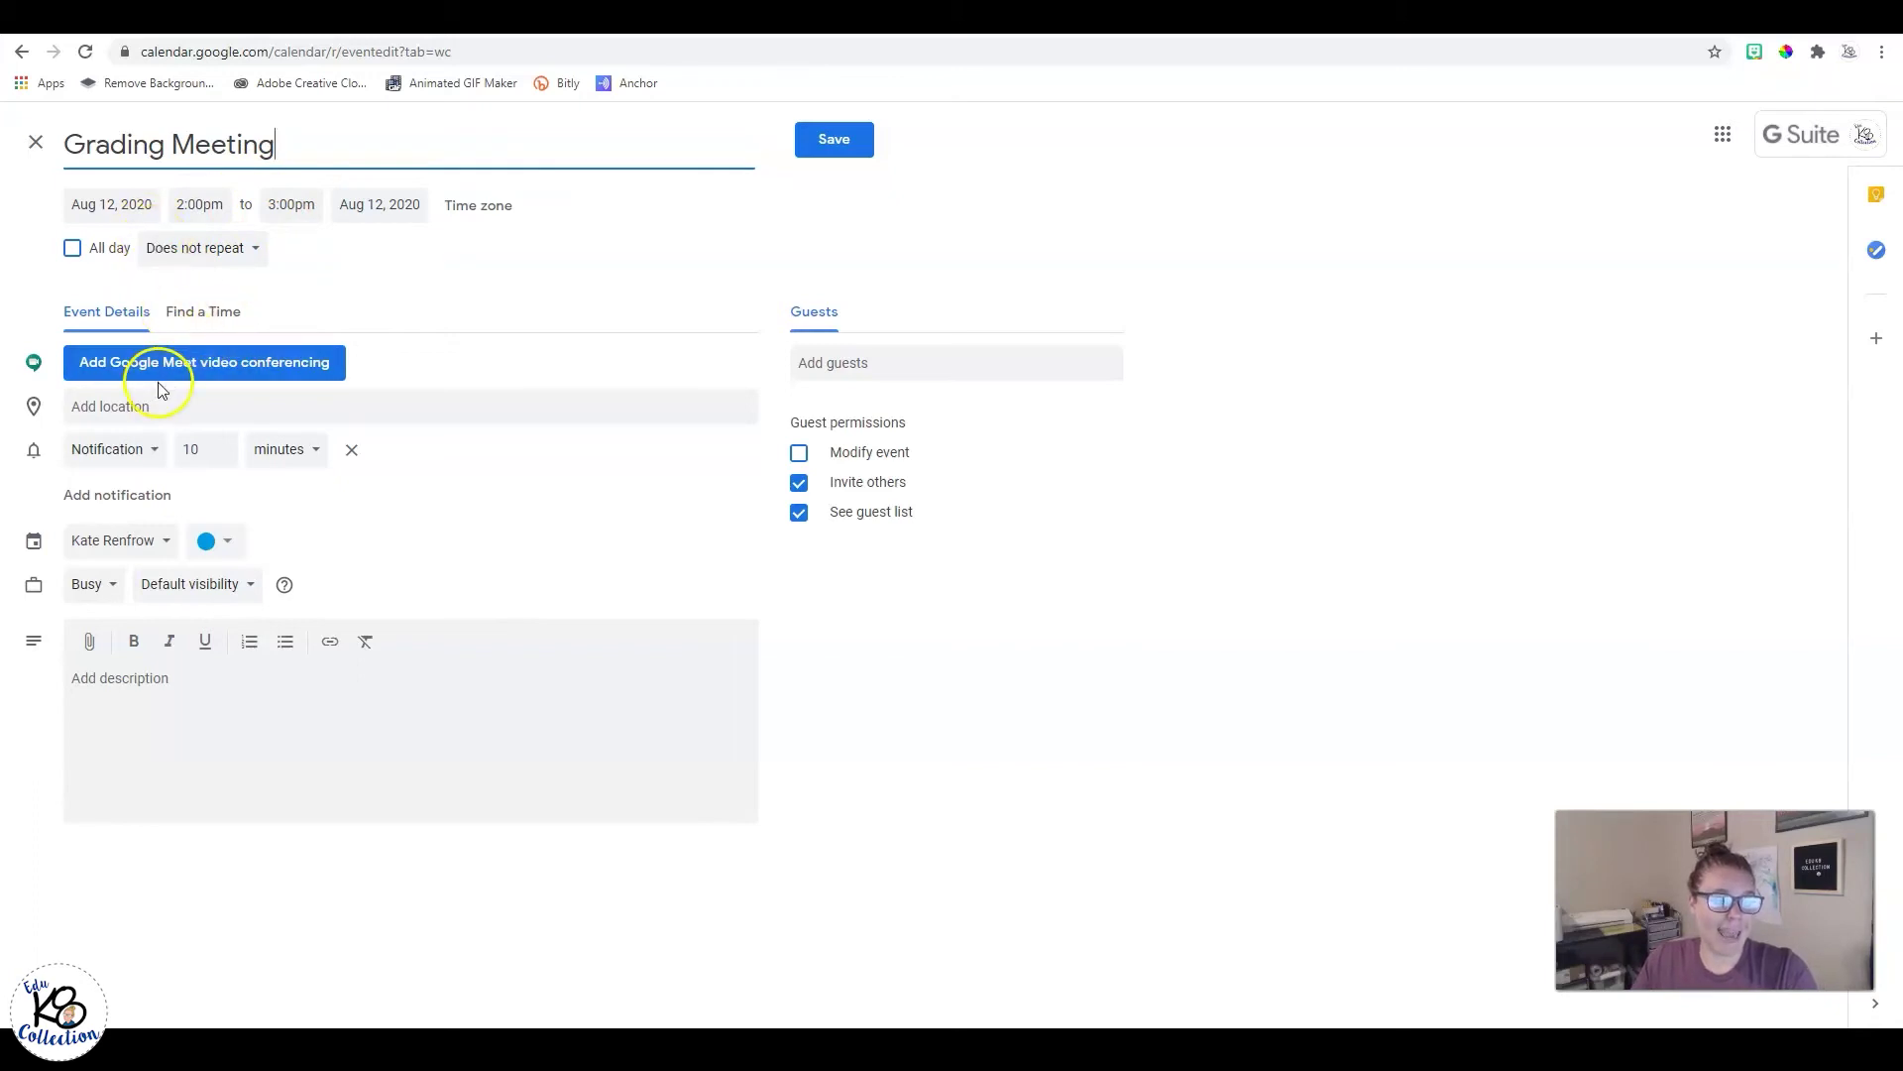
# Step: Add Google Meet video conferencing to the Grading Meeting and review its notification type and timing options
pyautogui.click(416, 411)
pyautogui.click(292, 362)
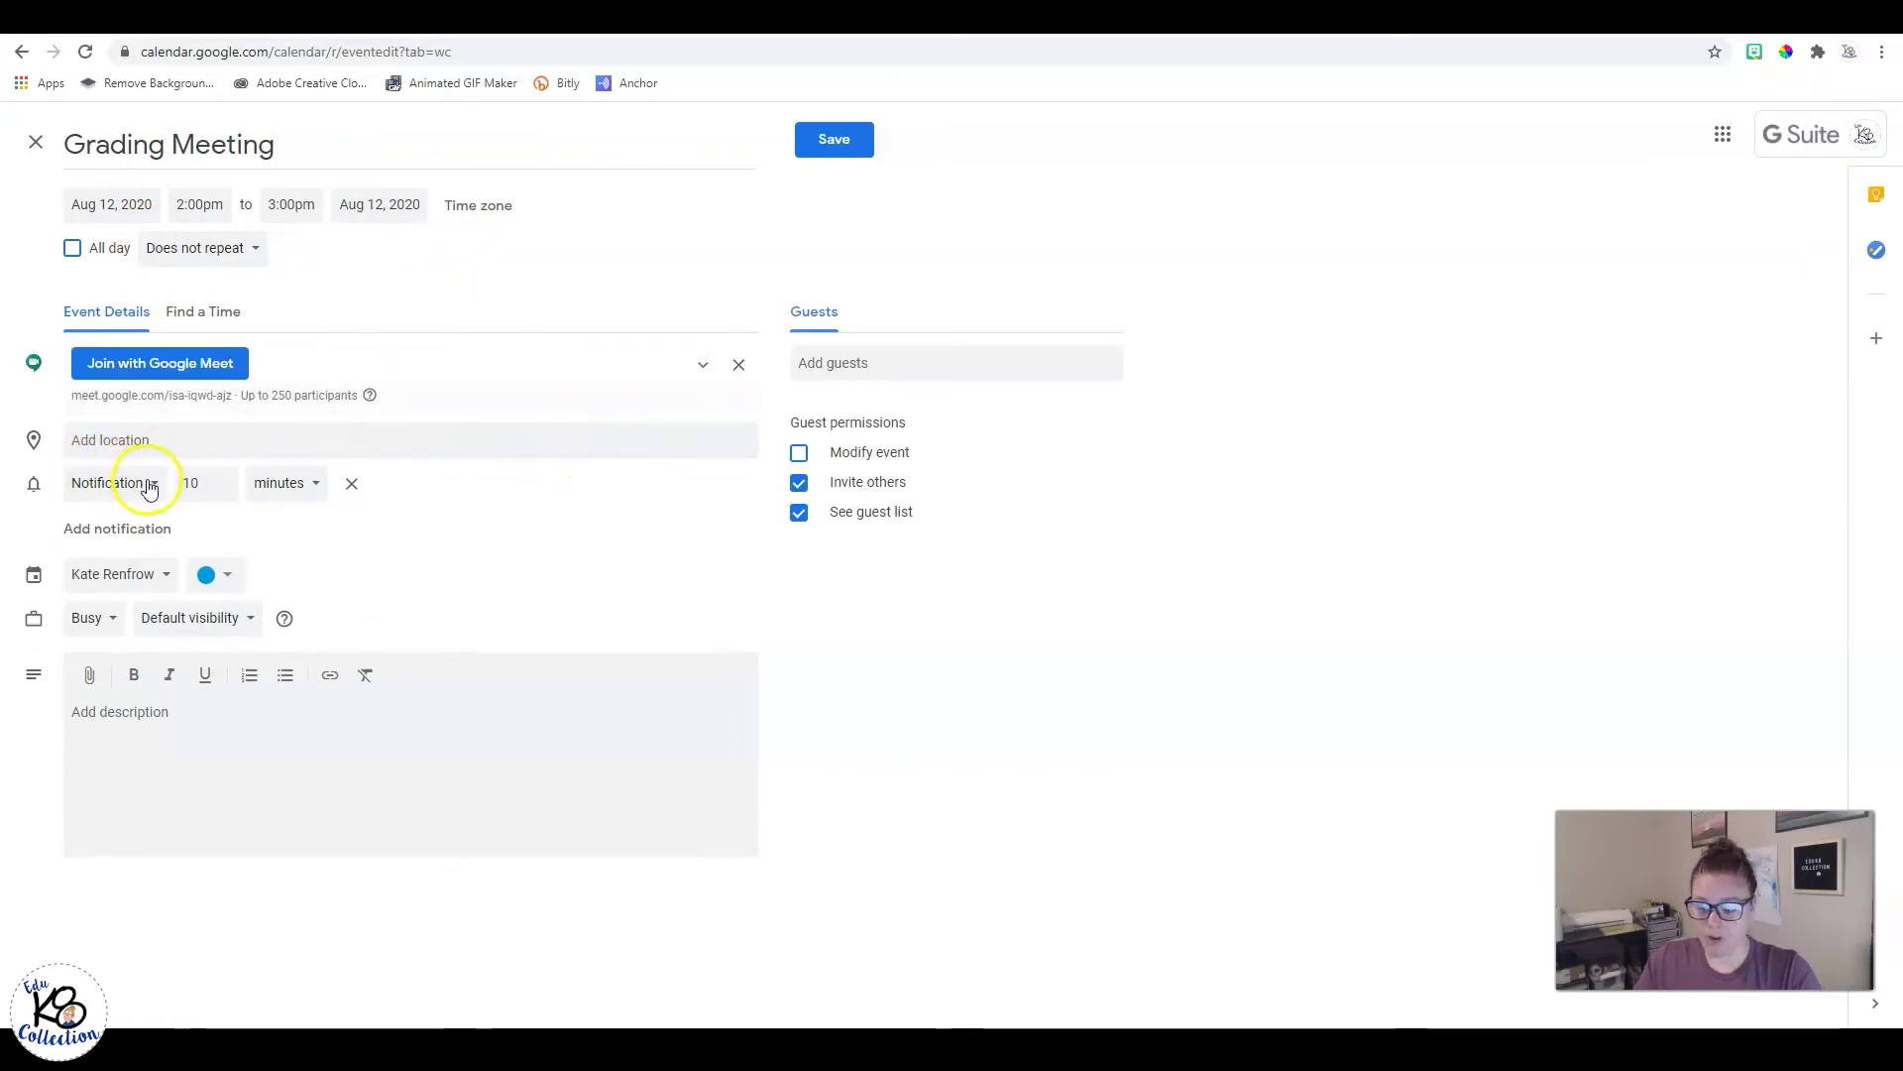
pyautogui.click(293, 484)
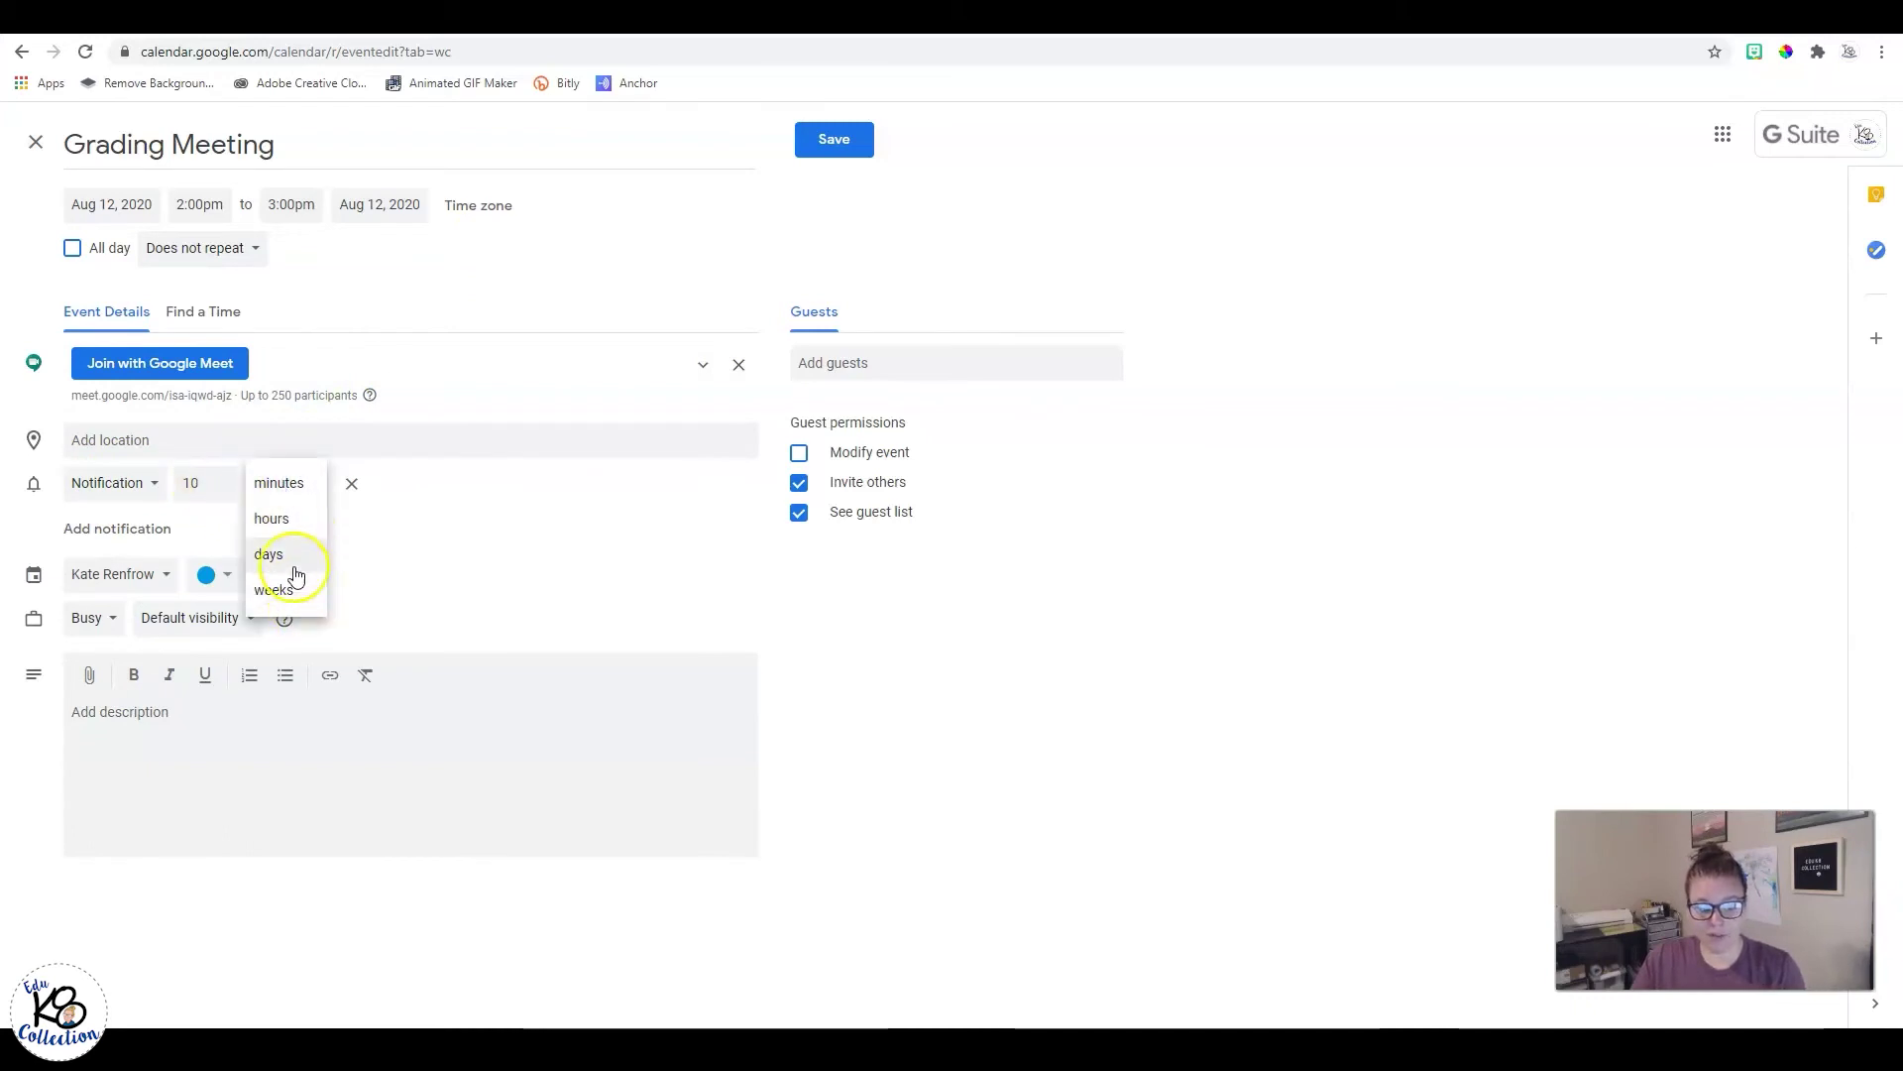
pyautogui.click(214, 486)
pyautogui.click(224, 489)
pyautogui.click(223, 479)
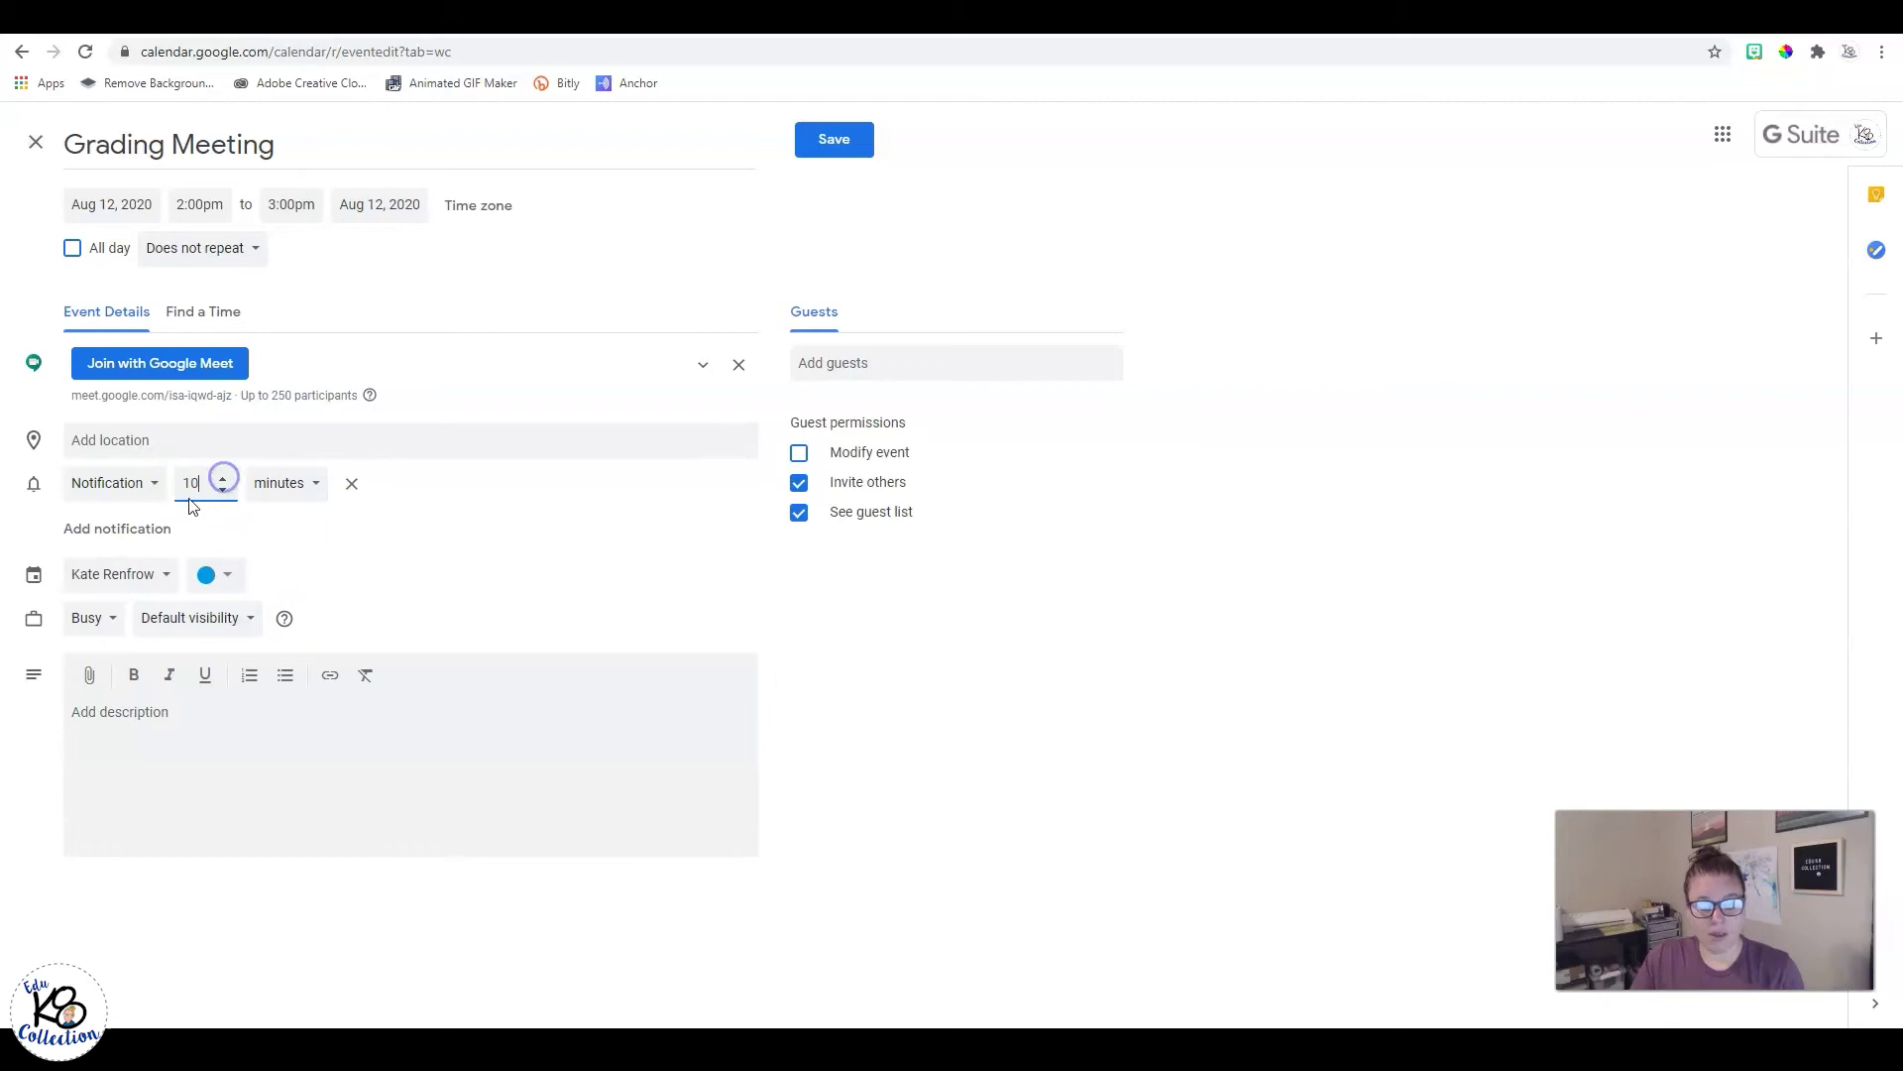
pyautogui.click(156, 484)
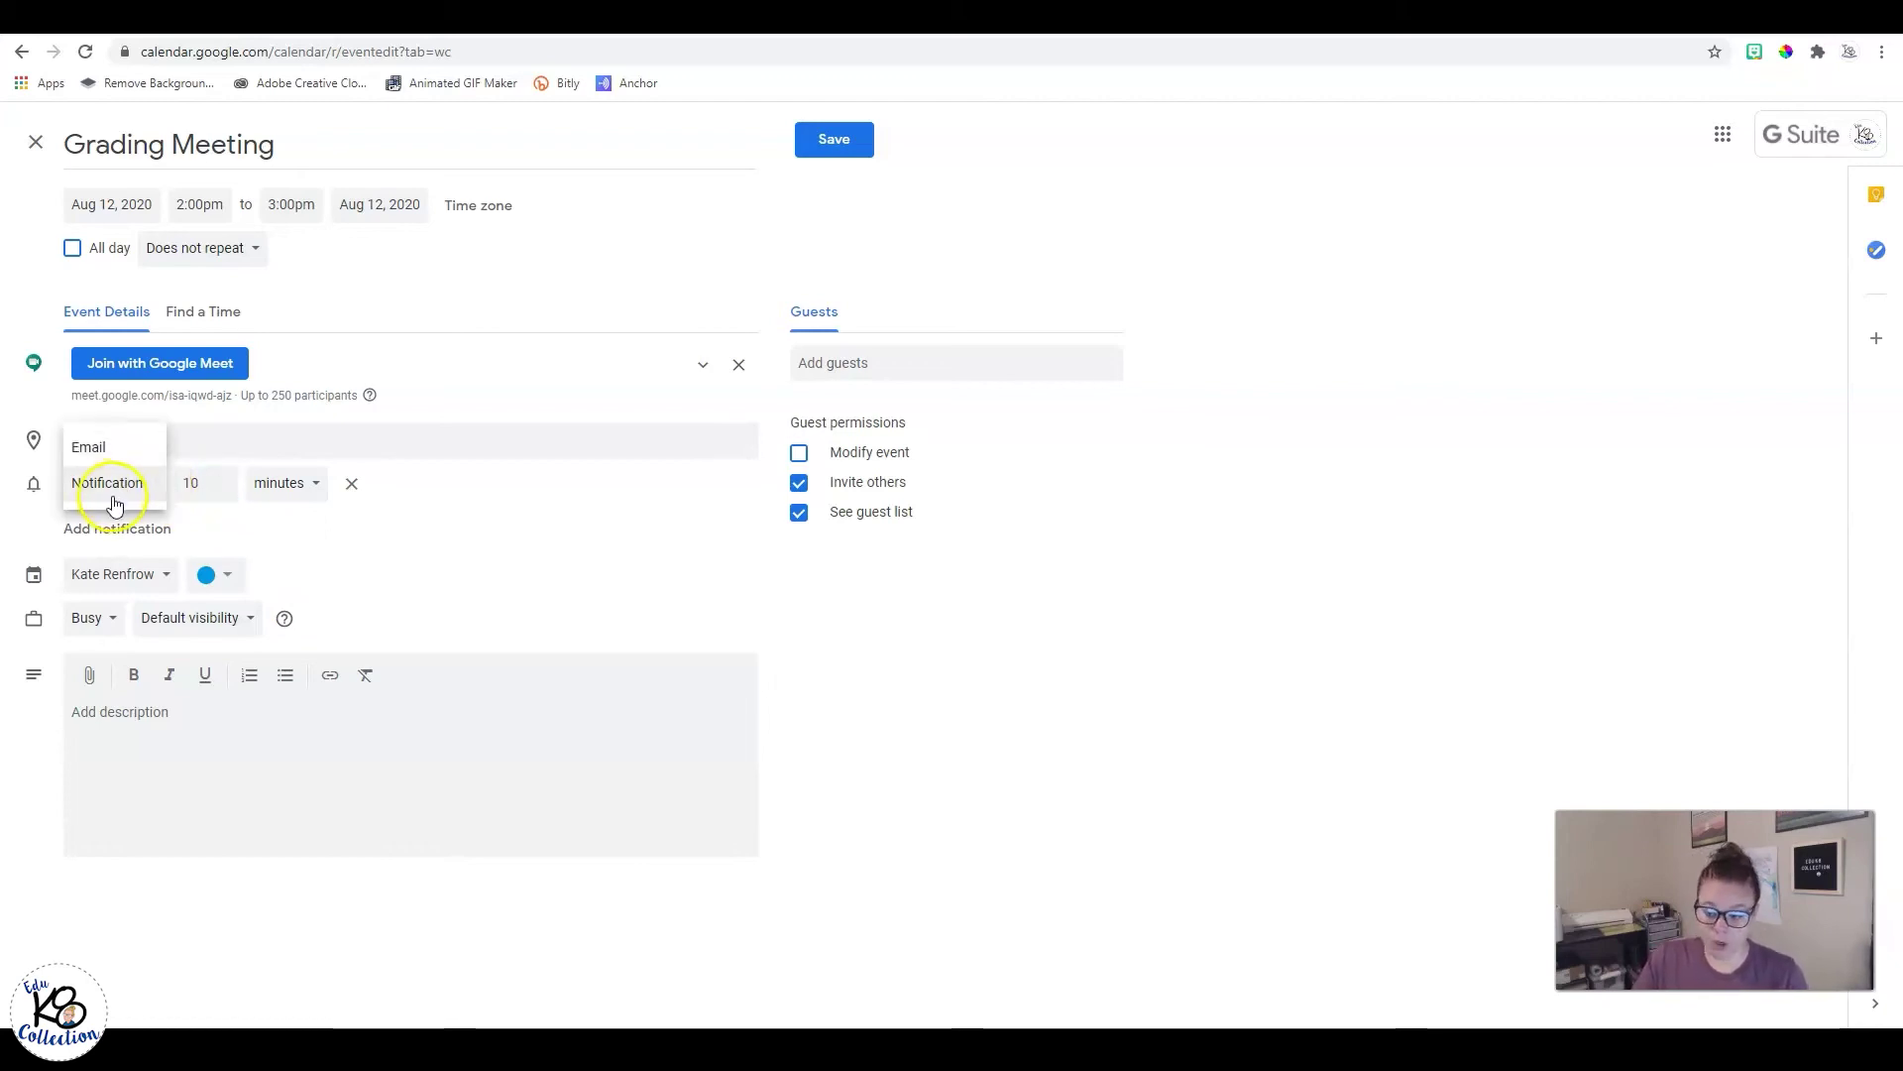
pyautogui.click(456, 545)
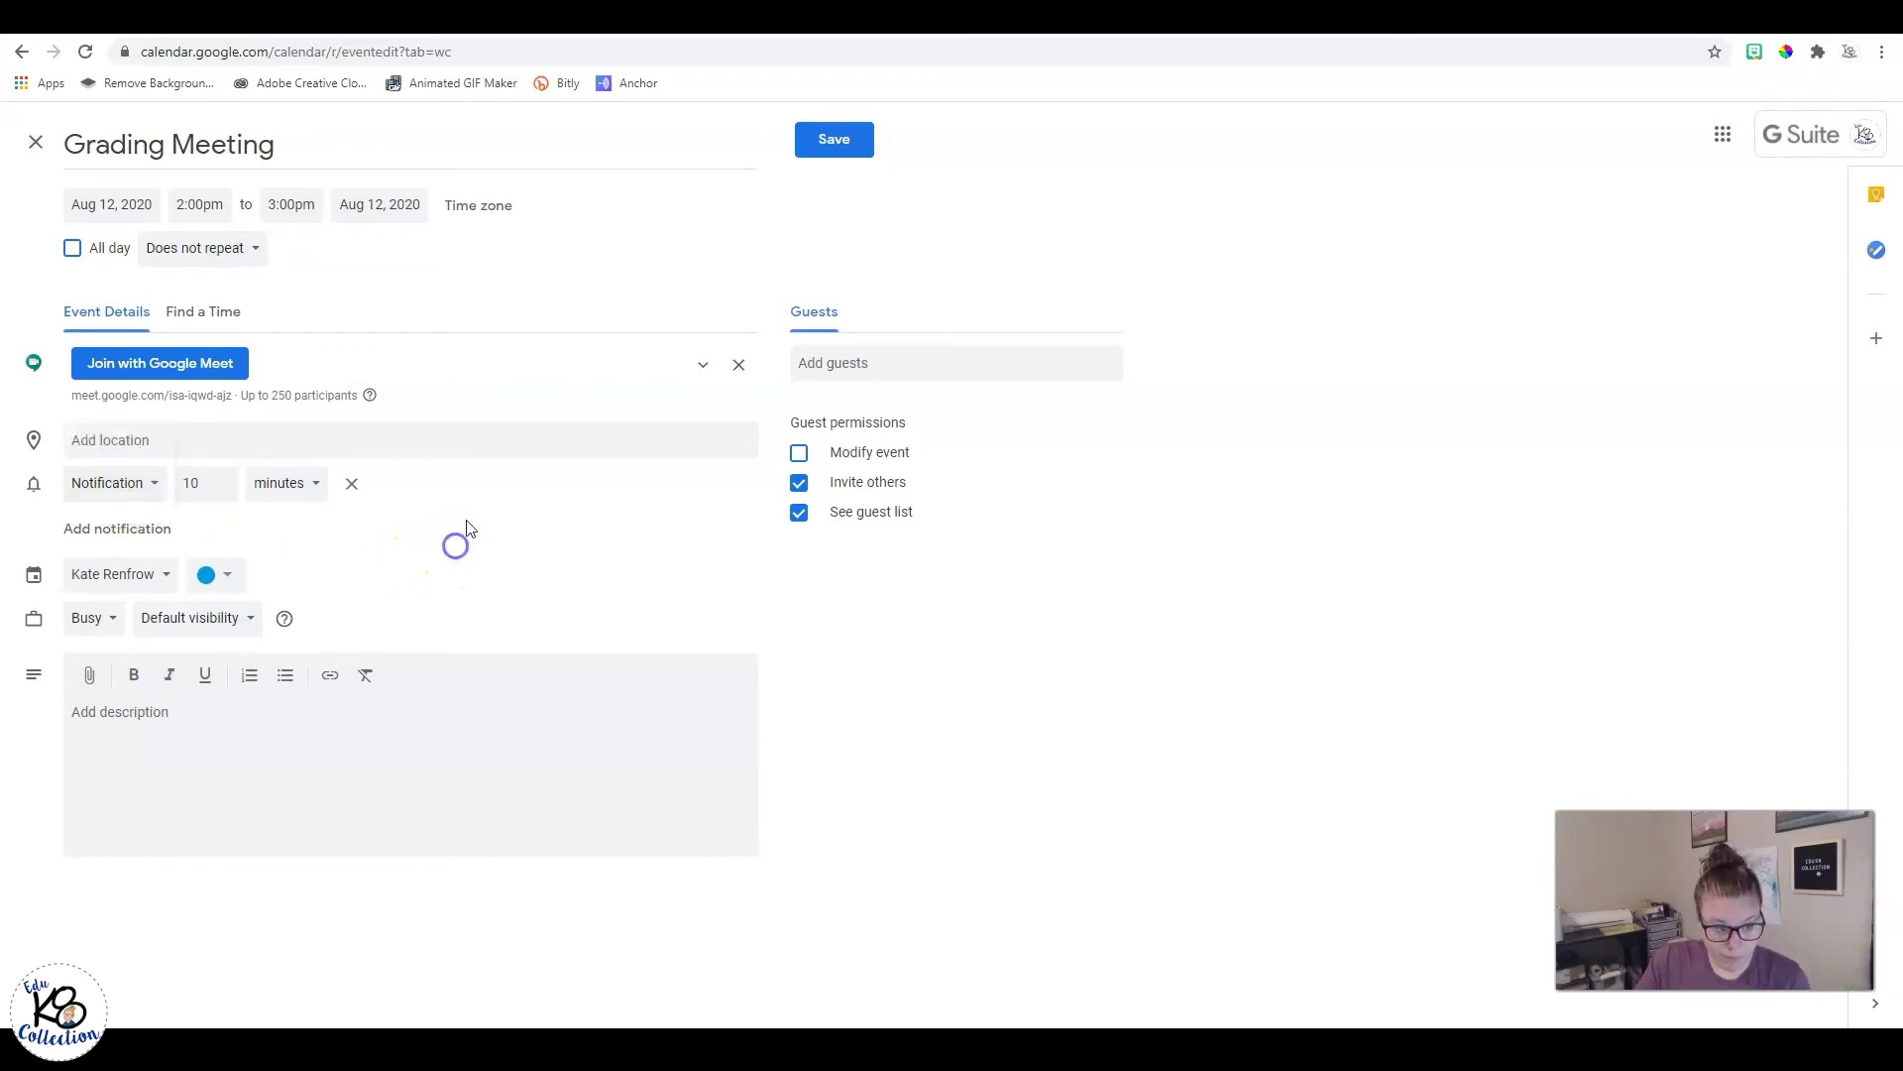
# Step: Try marking the Grading Meeting as Free and set its availability back to Busy
pyautogui.click(104, 620)
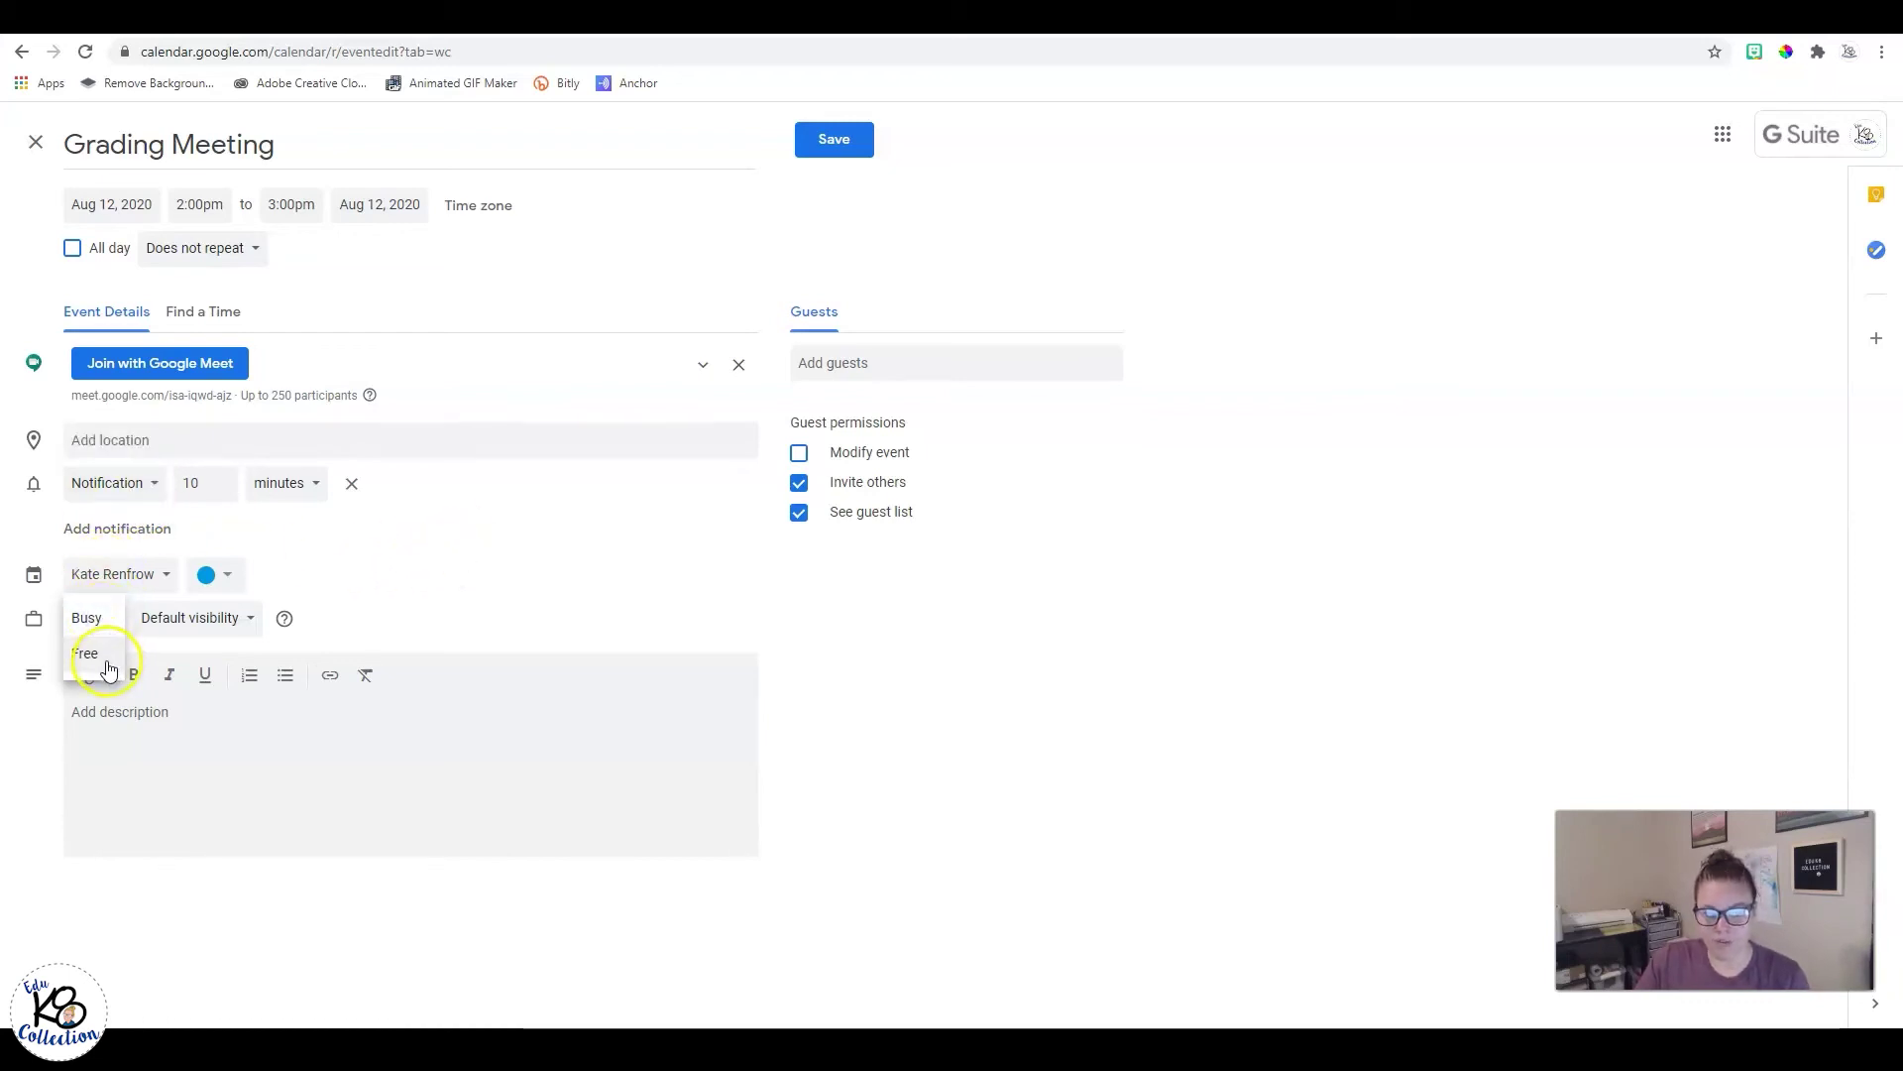
pyautogui.click(106, 624)
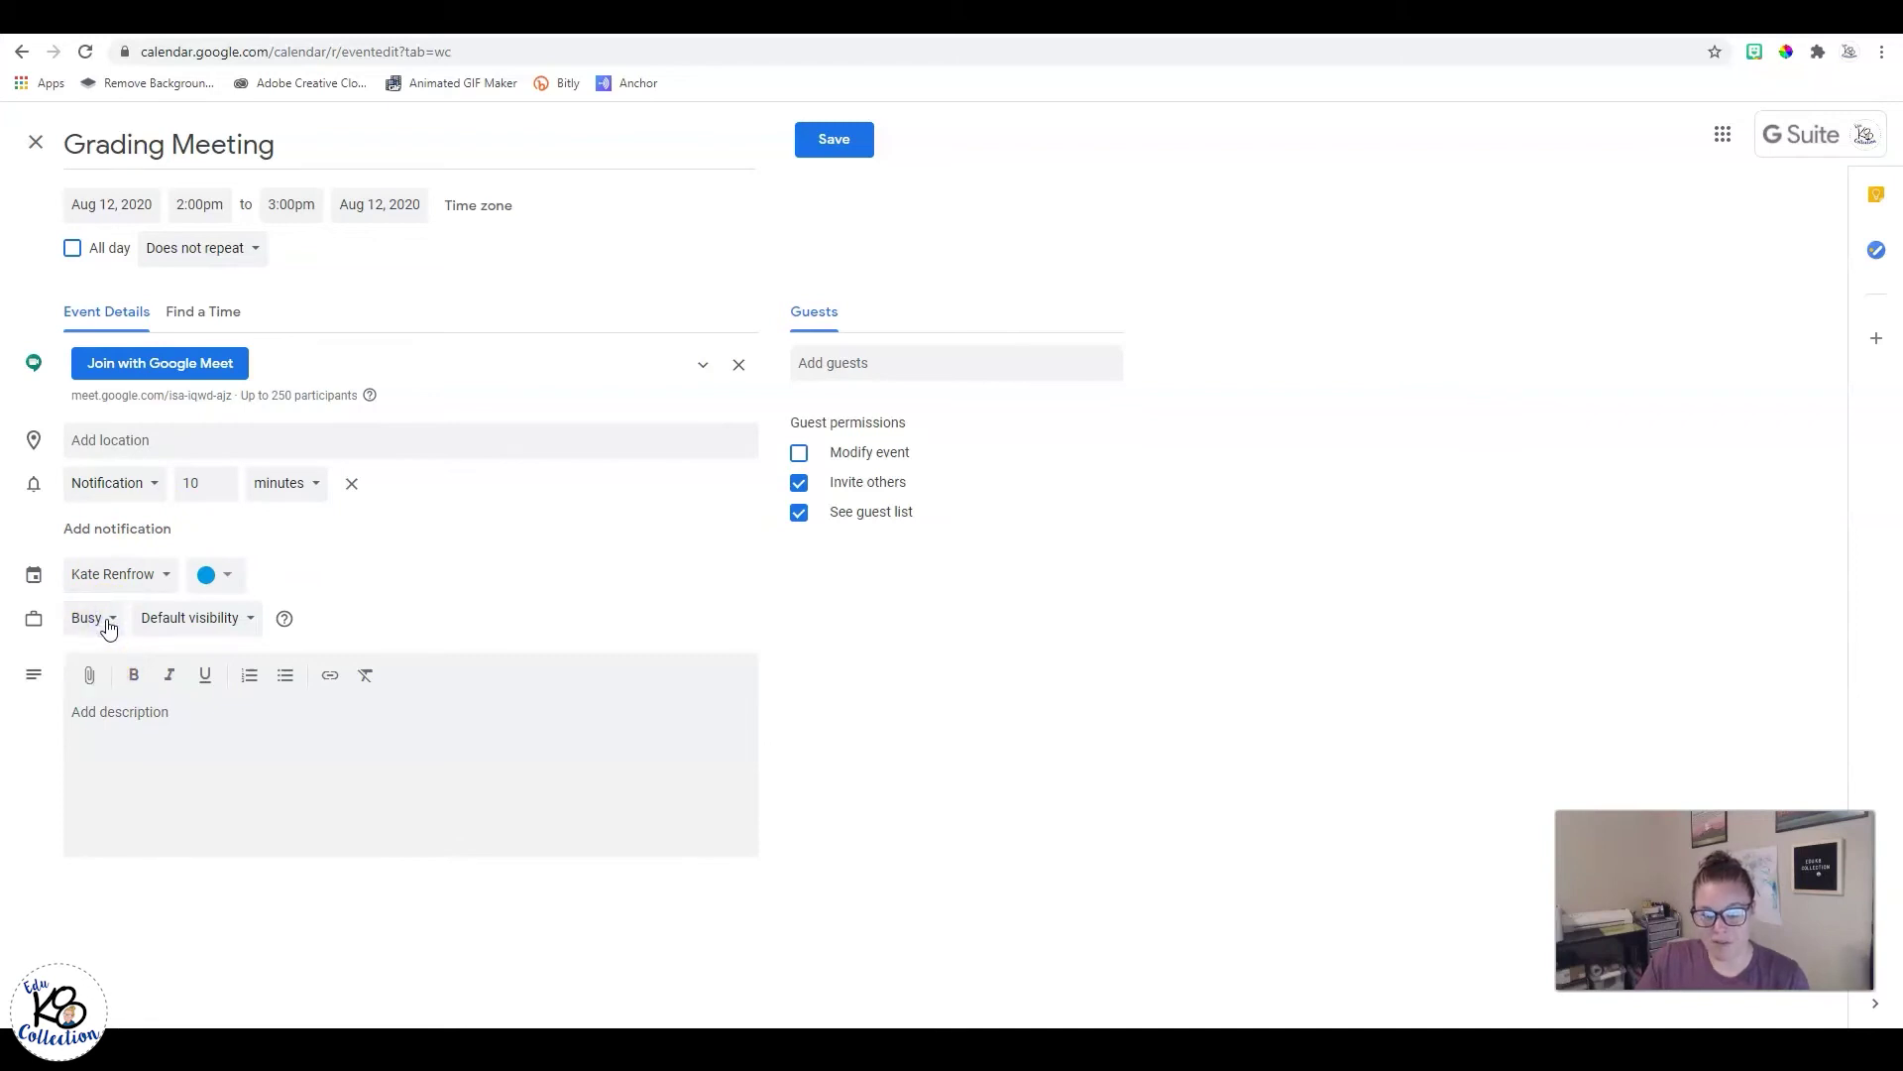
pyautogui.click(104, 612)
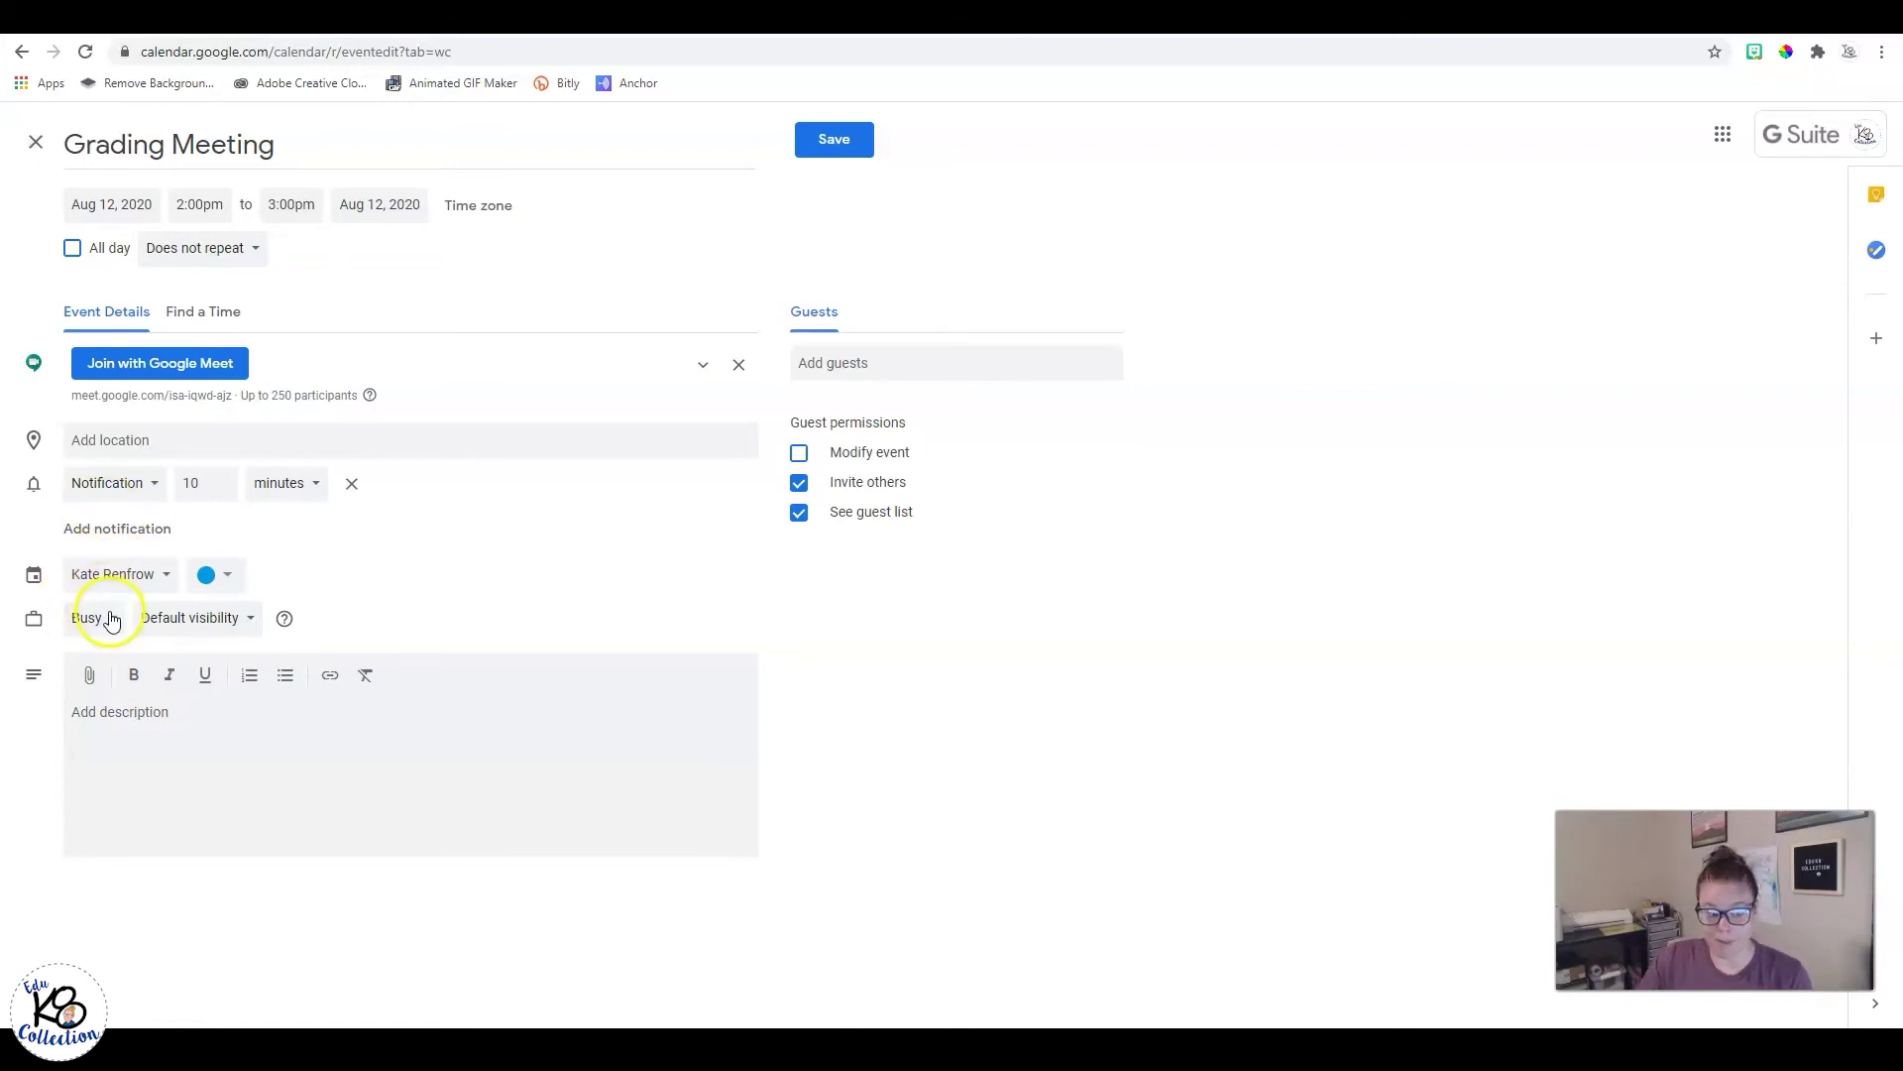
pyautogui.click(91, 622)
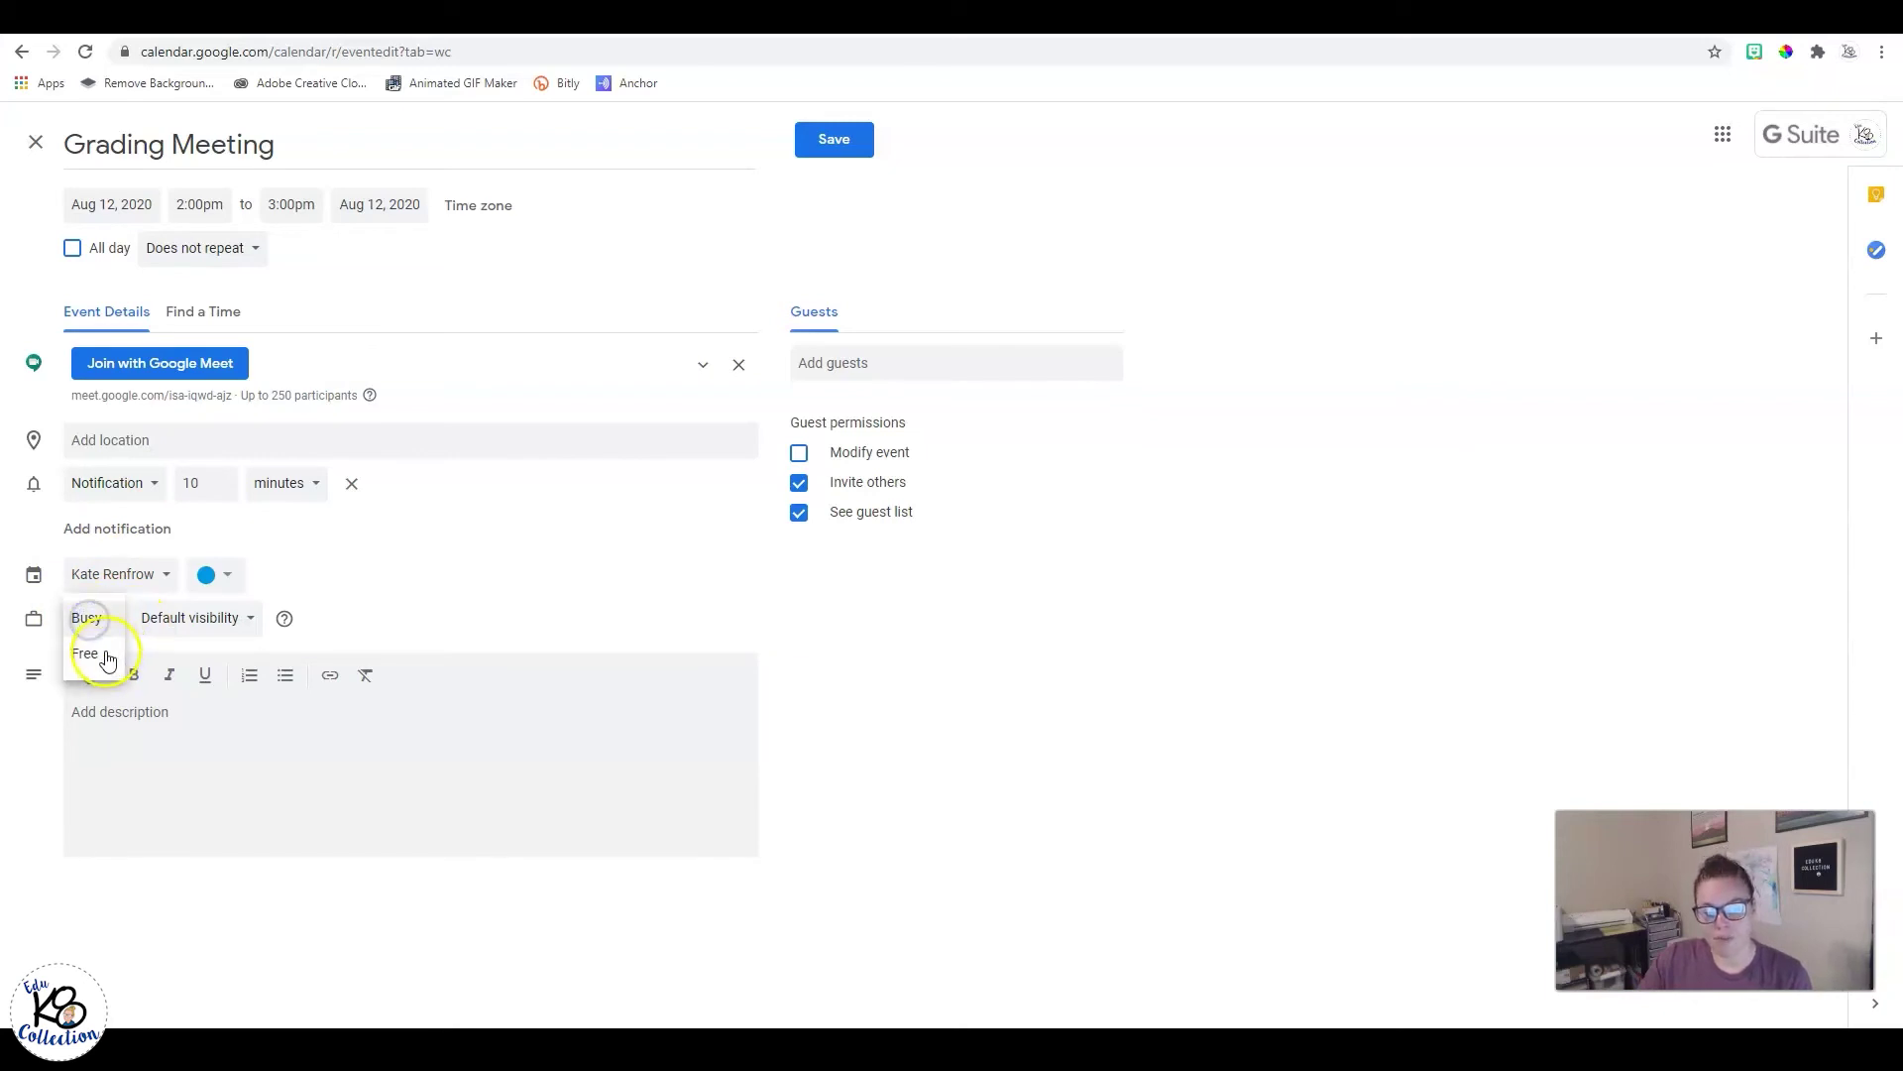
pyautogui.click(95, 654)
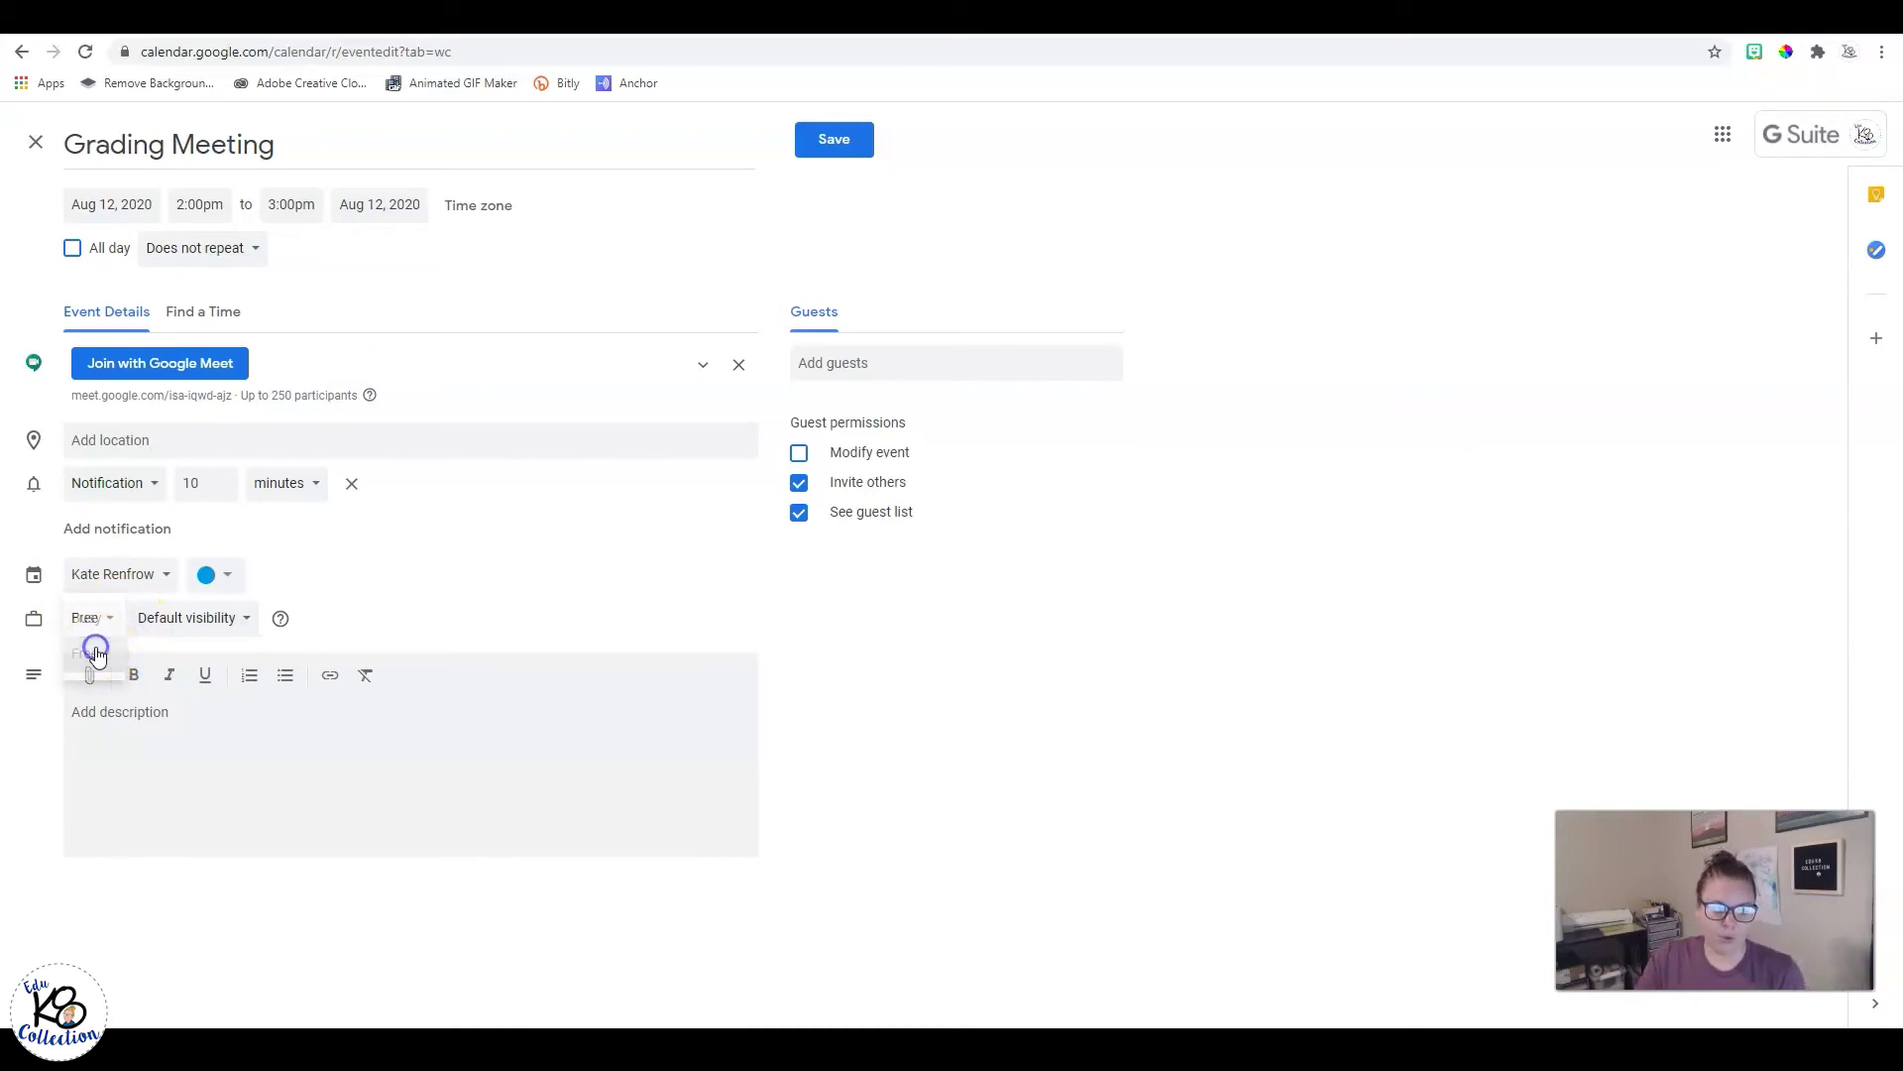
pyautogui.click(108, 630)
pyautogui.click(102, 595)
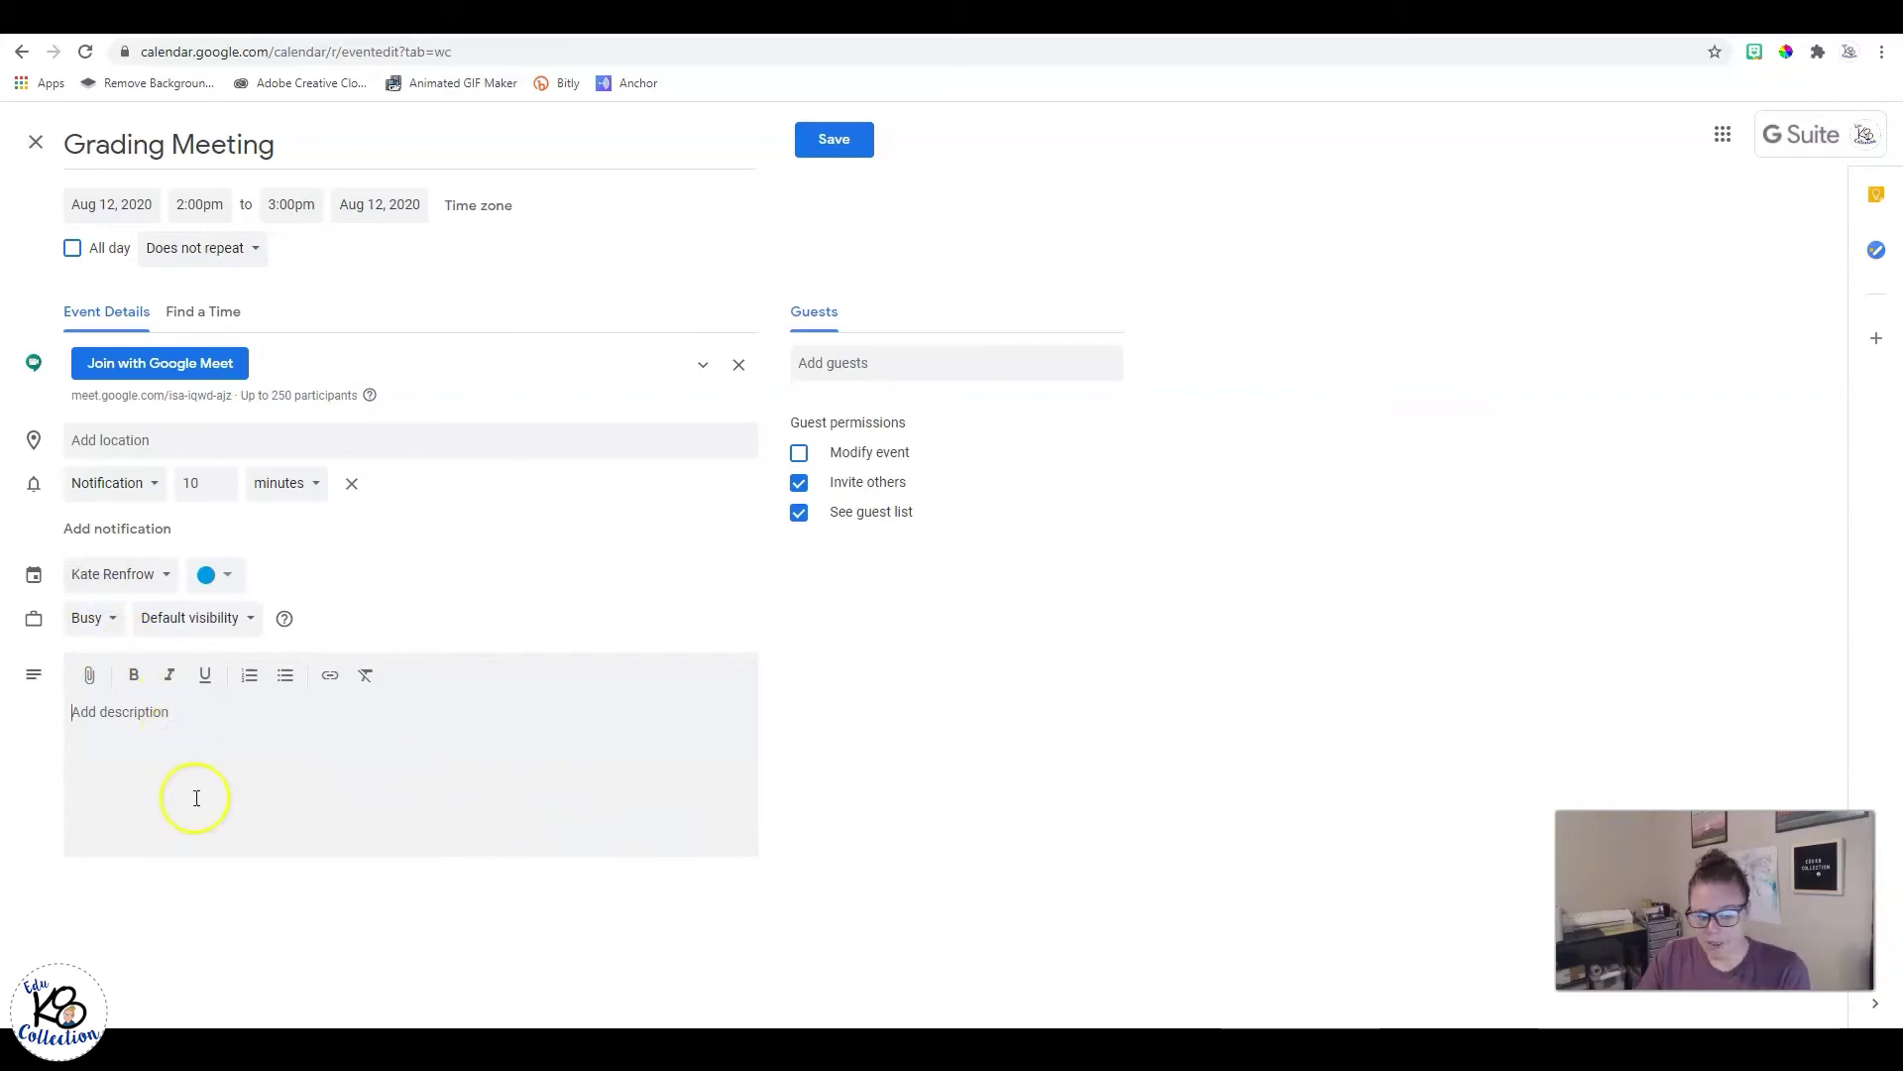
# Step: Look up guest suggestions for the Grading Meeting by a contact's first name and clear the guest entry
pyautogui.click(873, 363)
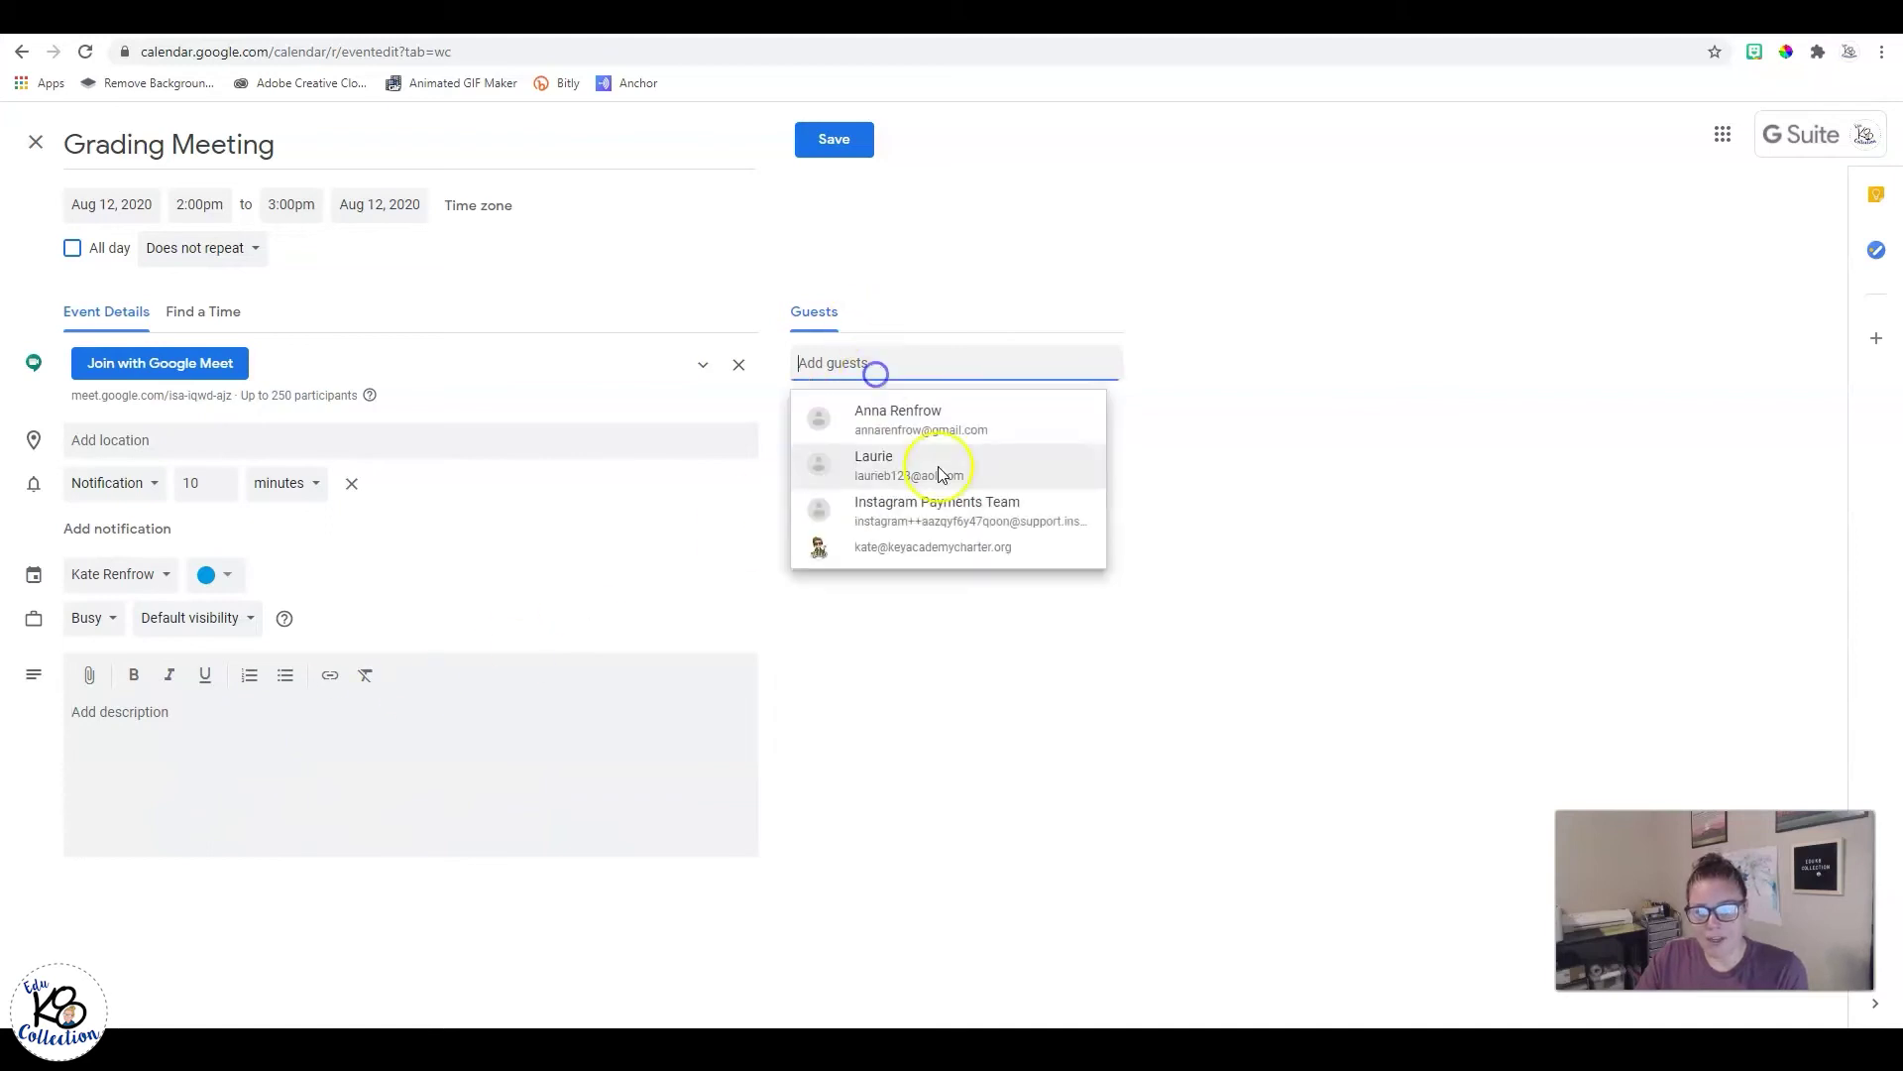
pyautogui.click(1146, 216)
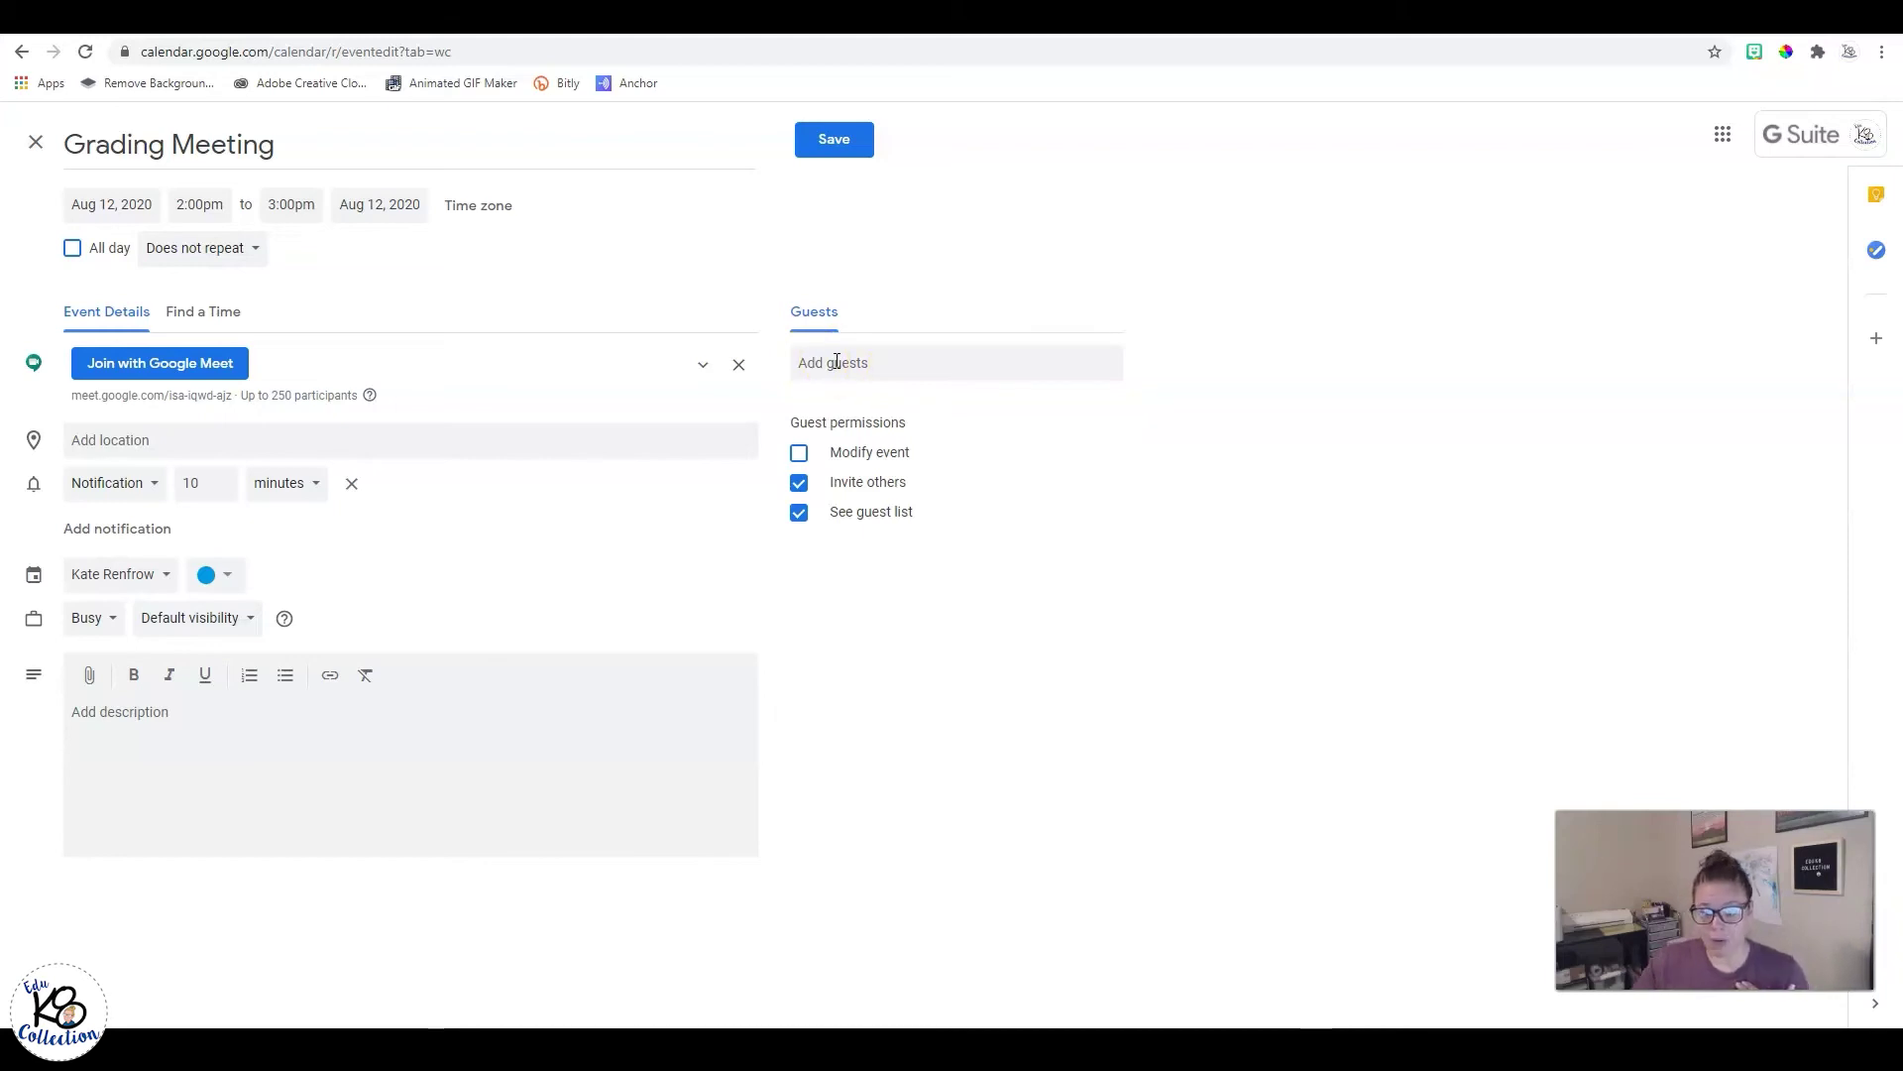
pyautogui.click(837, 361)
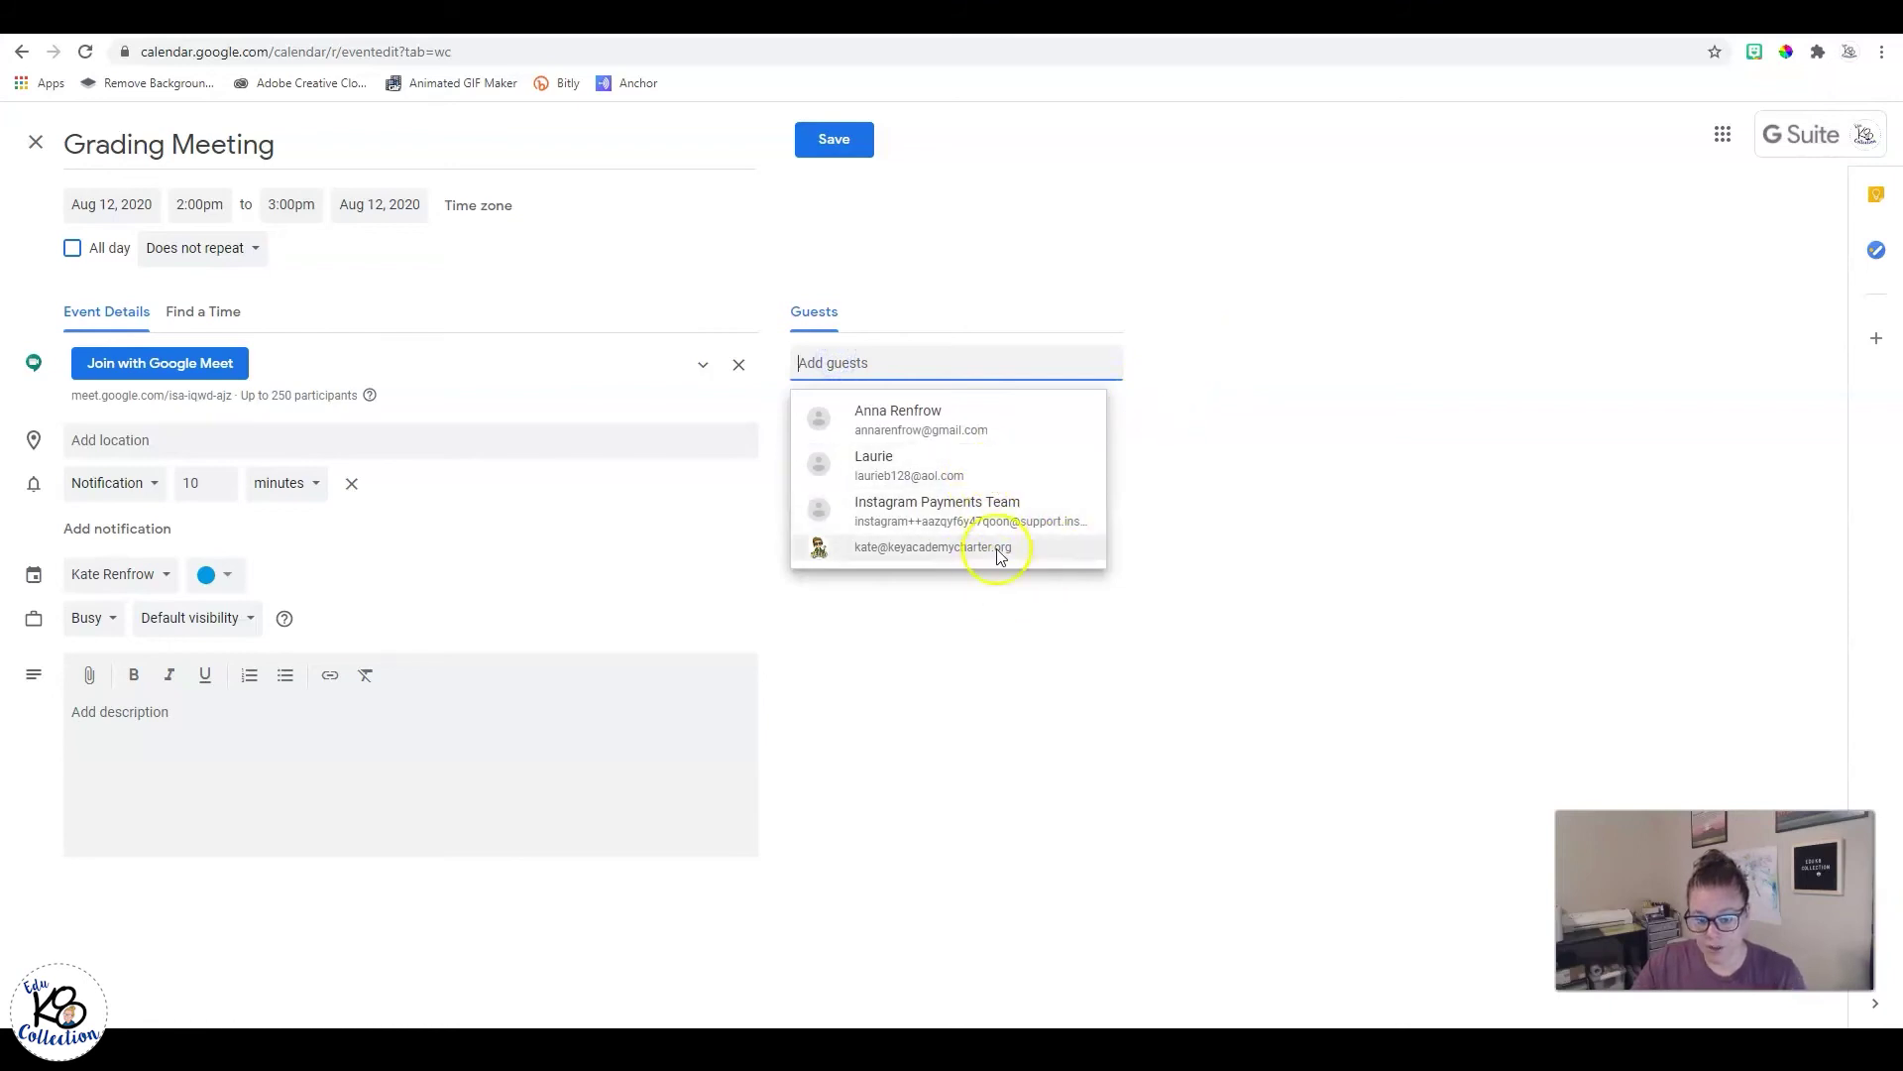
pyautogui.click(1239, 340)
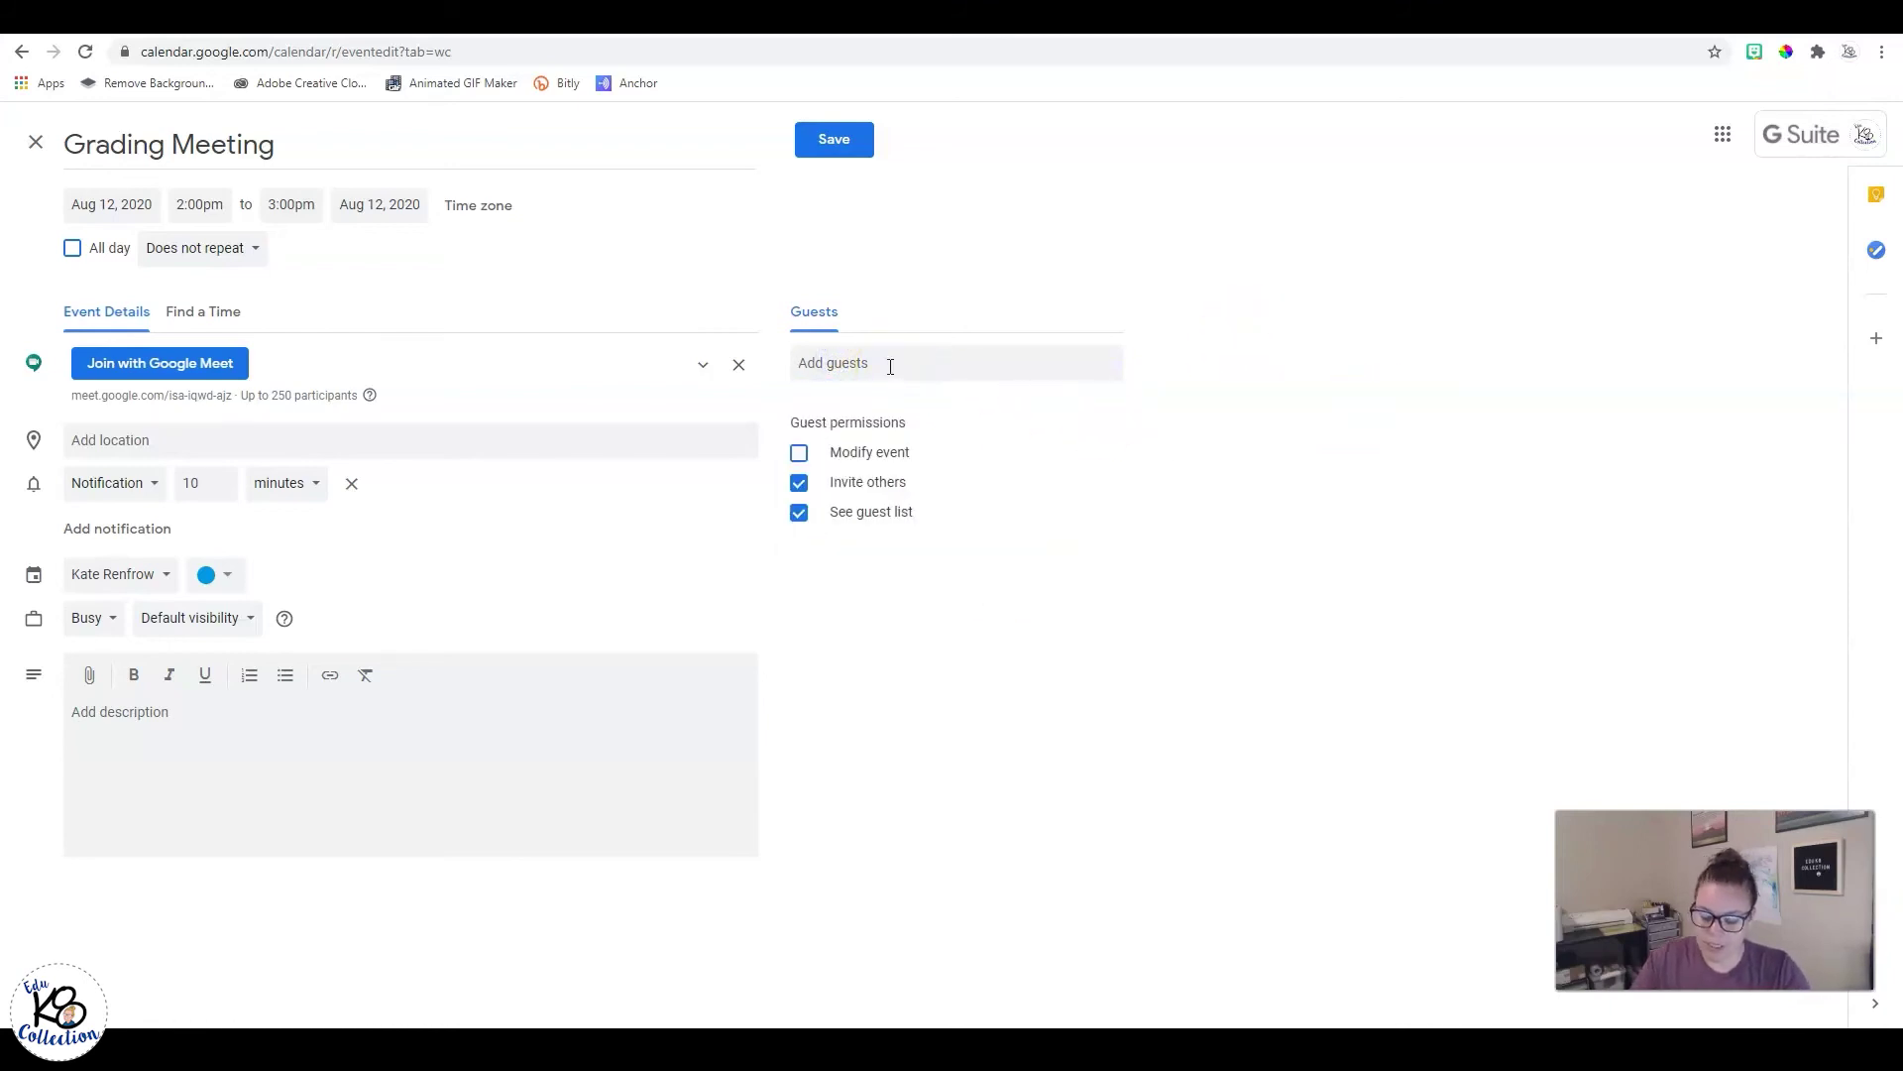
pyautogui.click(890, 365)
pyautogui.write('kate')
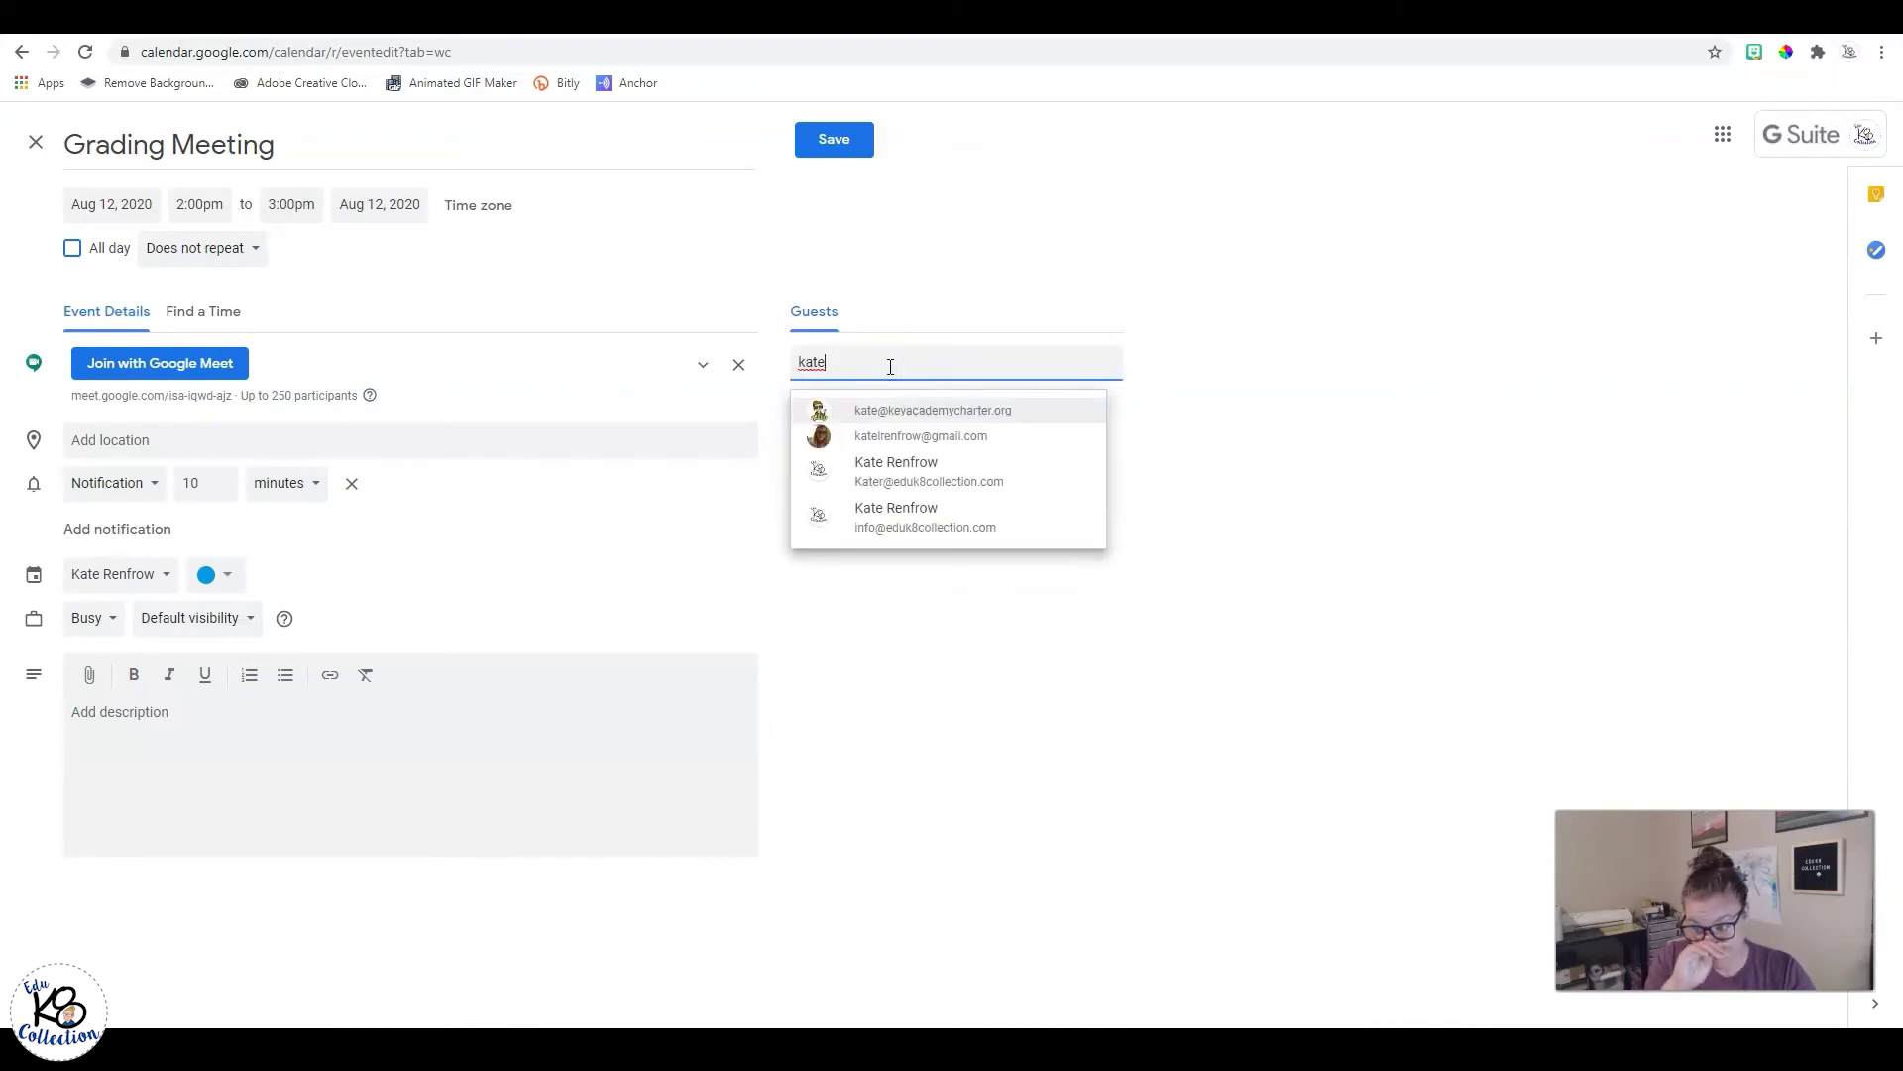
pyautogui.click(994, 234)
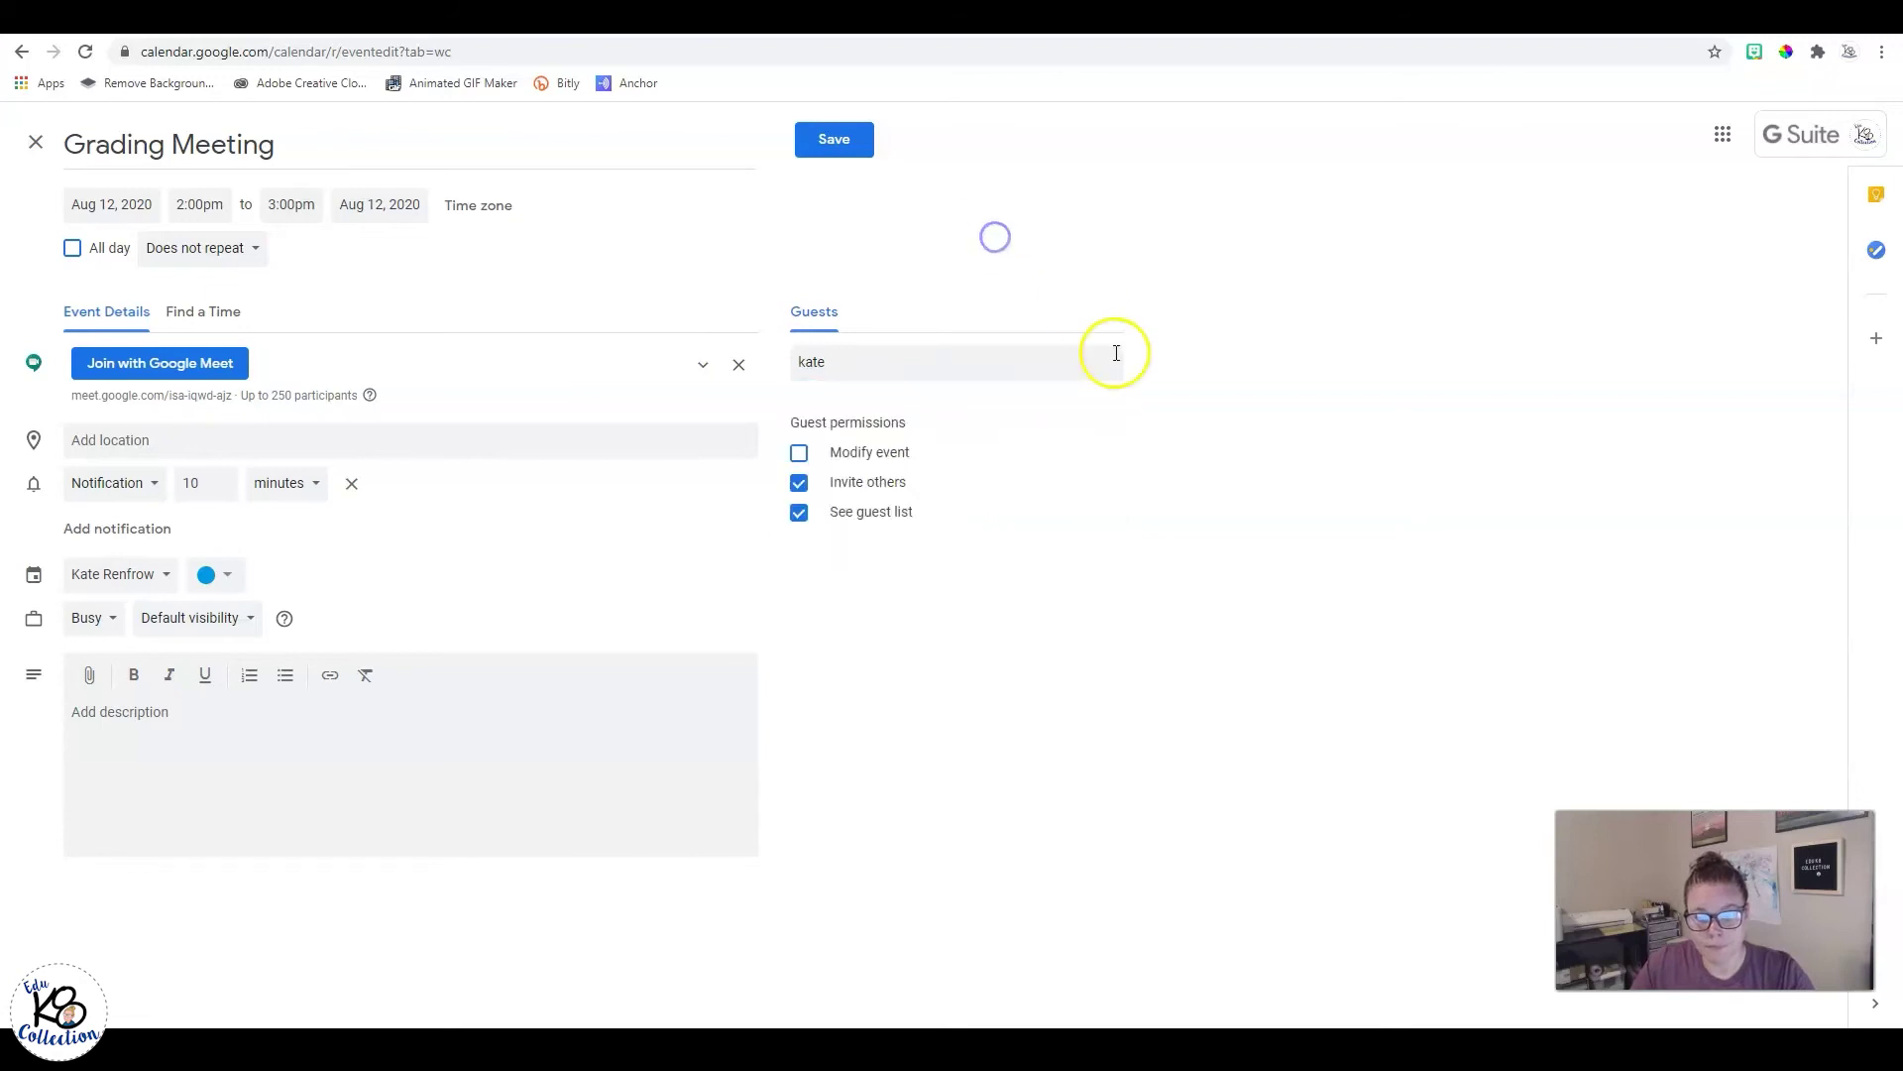
pyautogui.click(1019, 354)
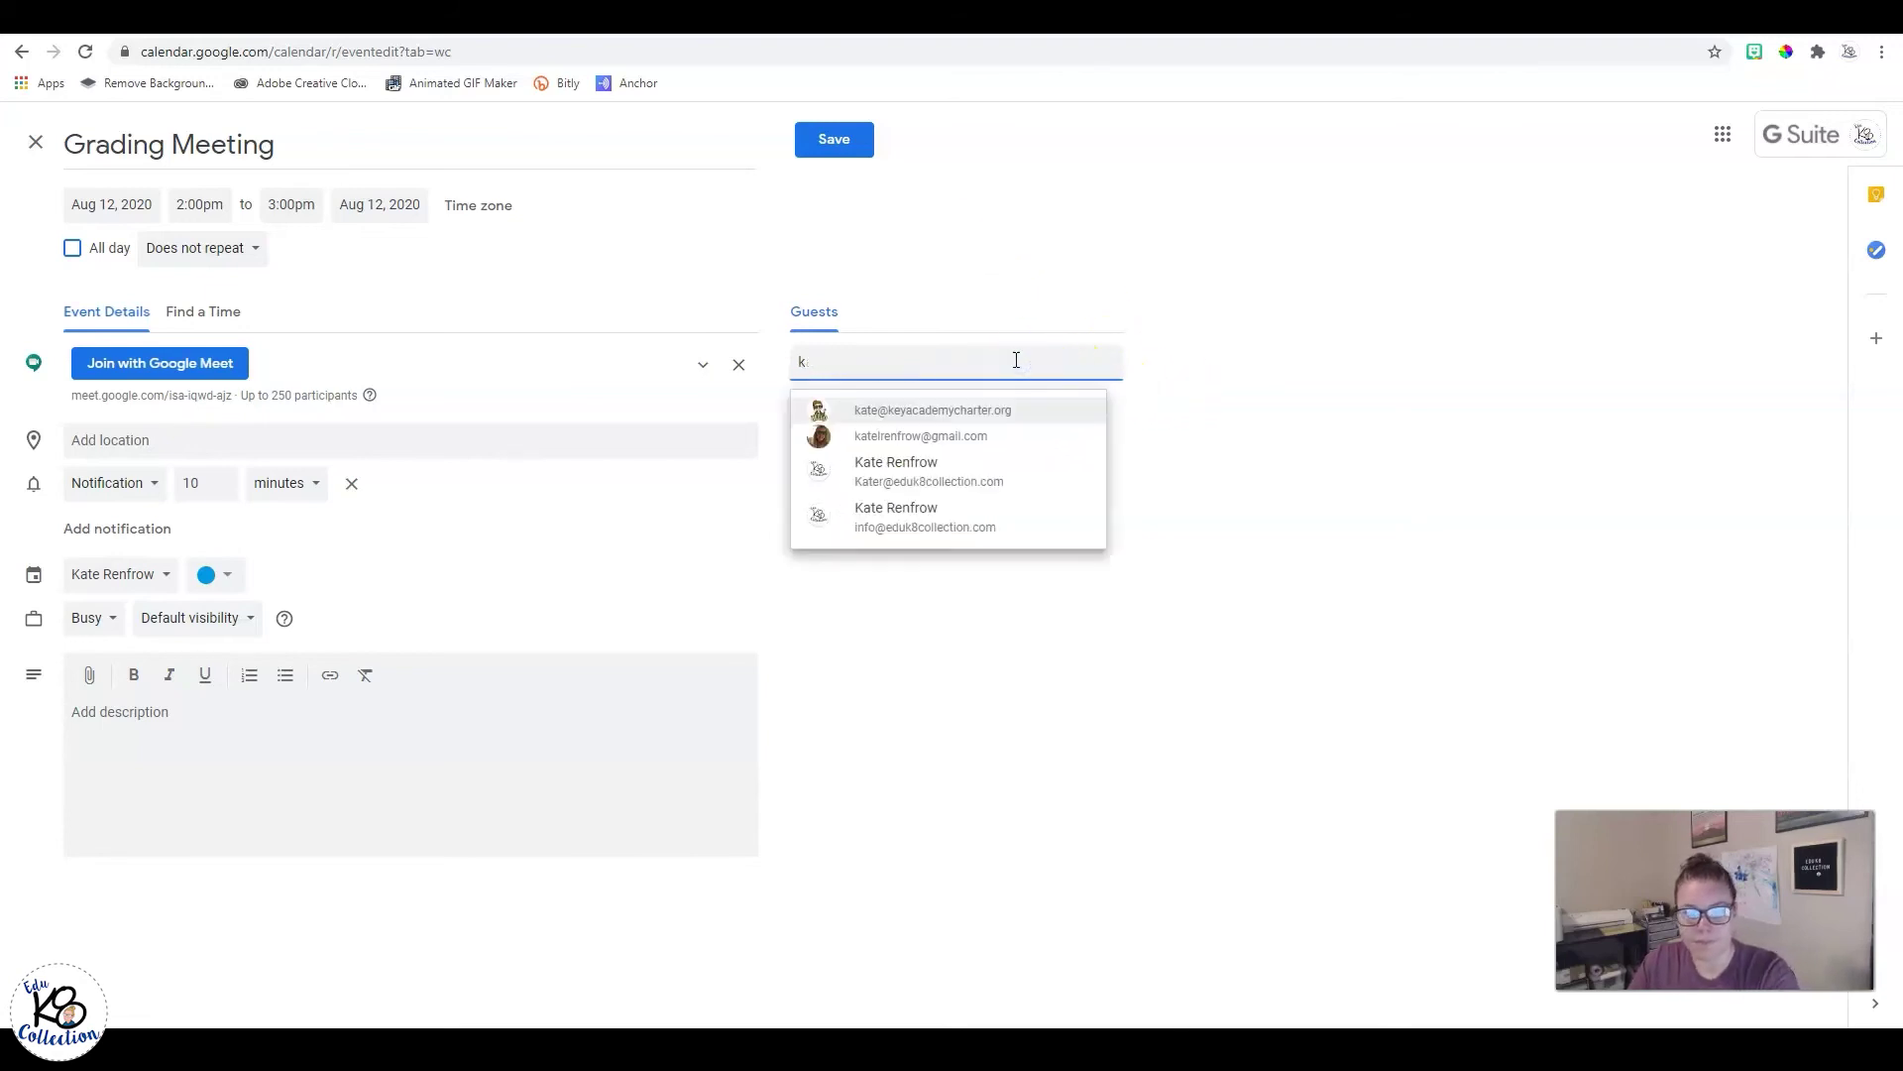
pyautogui.click(1003, 265)
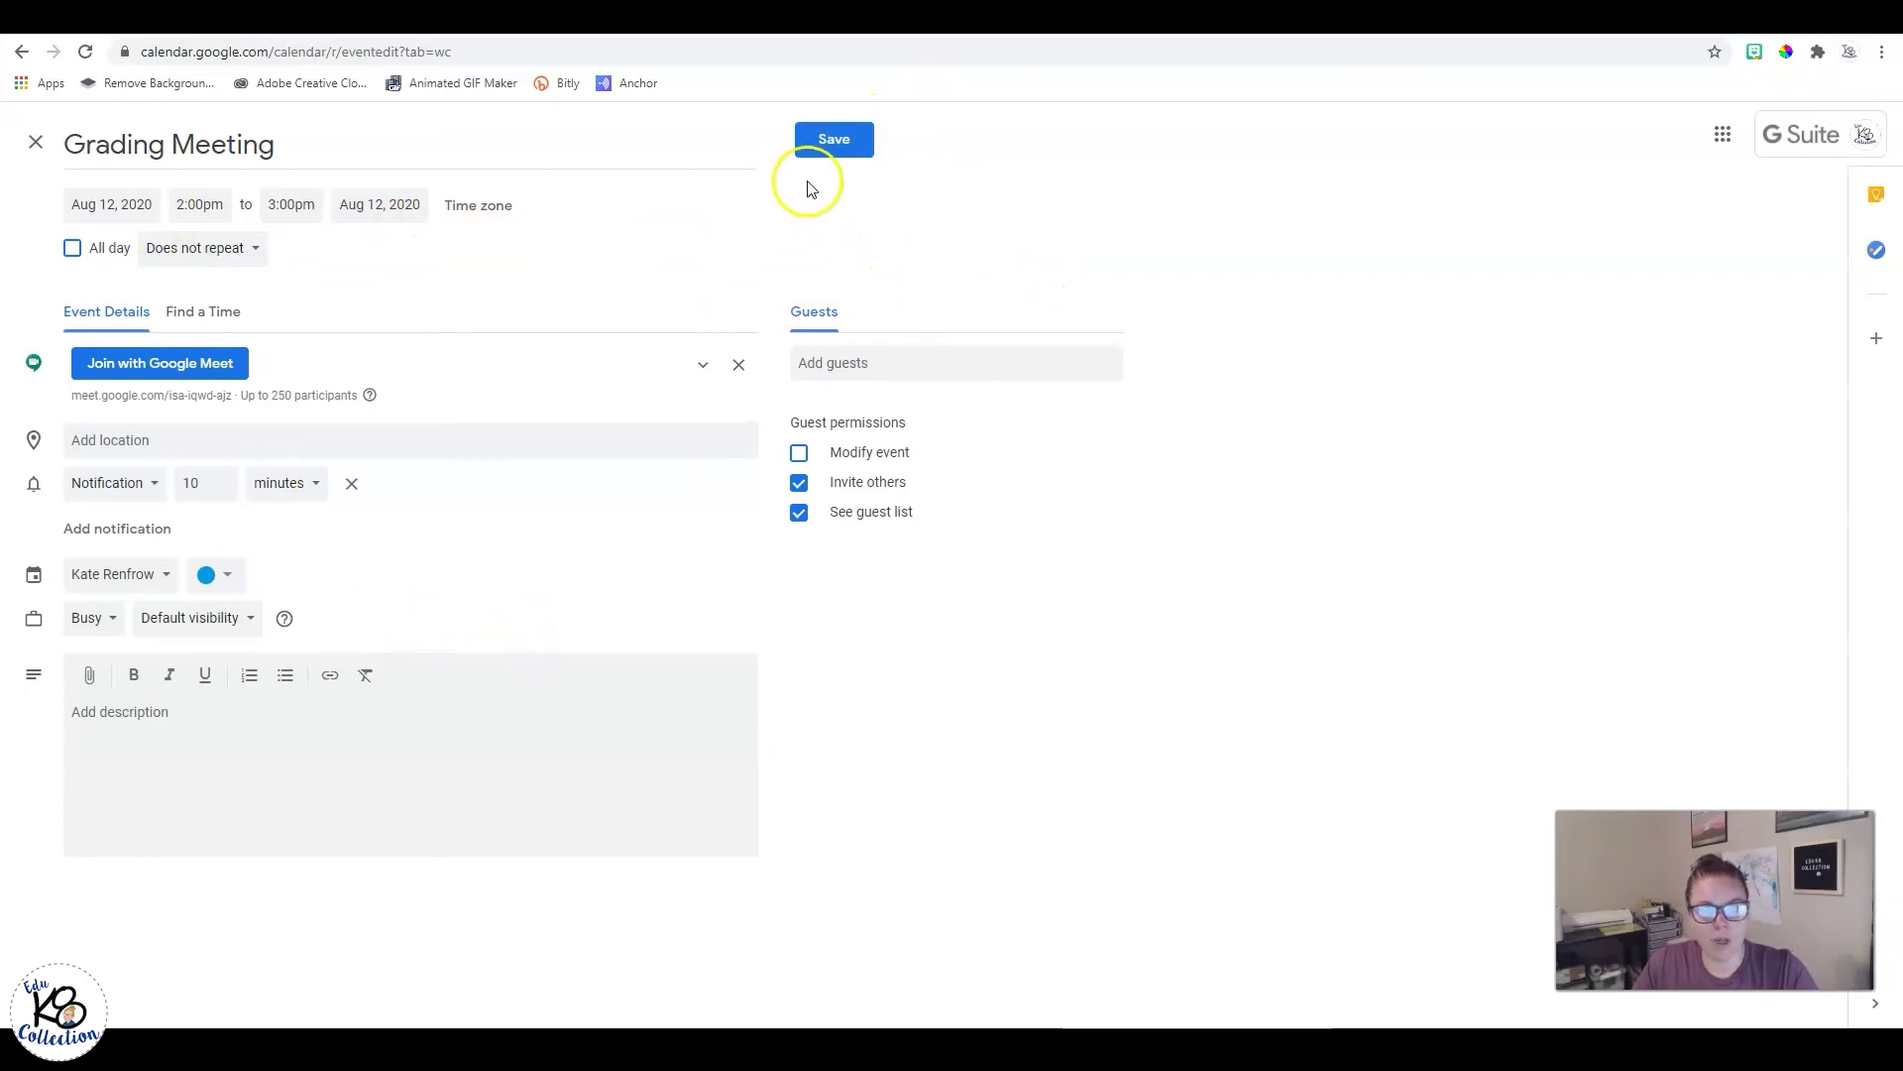
# Step: Save the Grading Meeting and review its details on the August 12 calendar entry
pyautogui.click(828, 141)
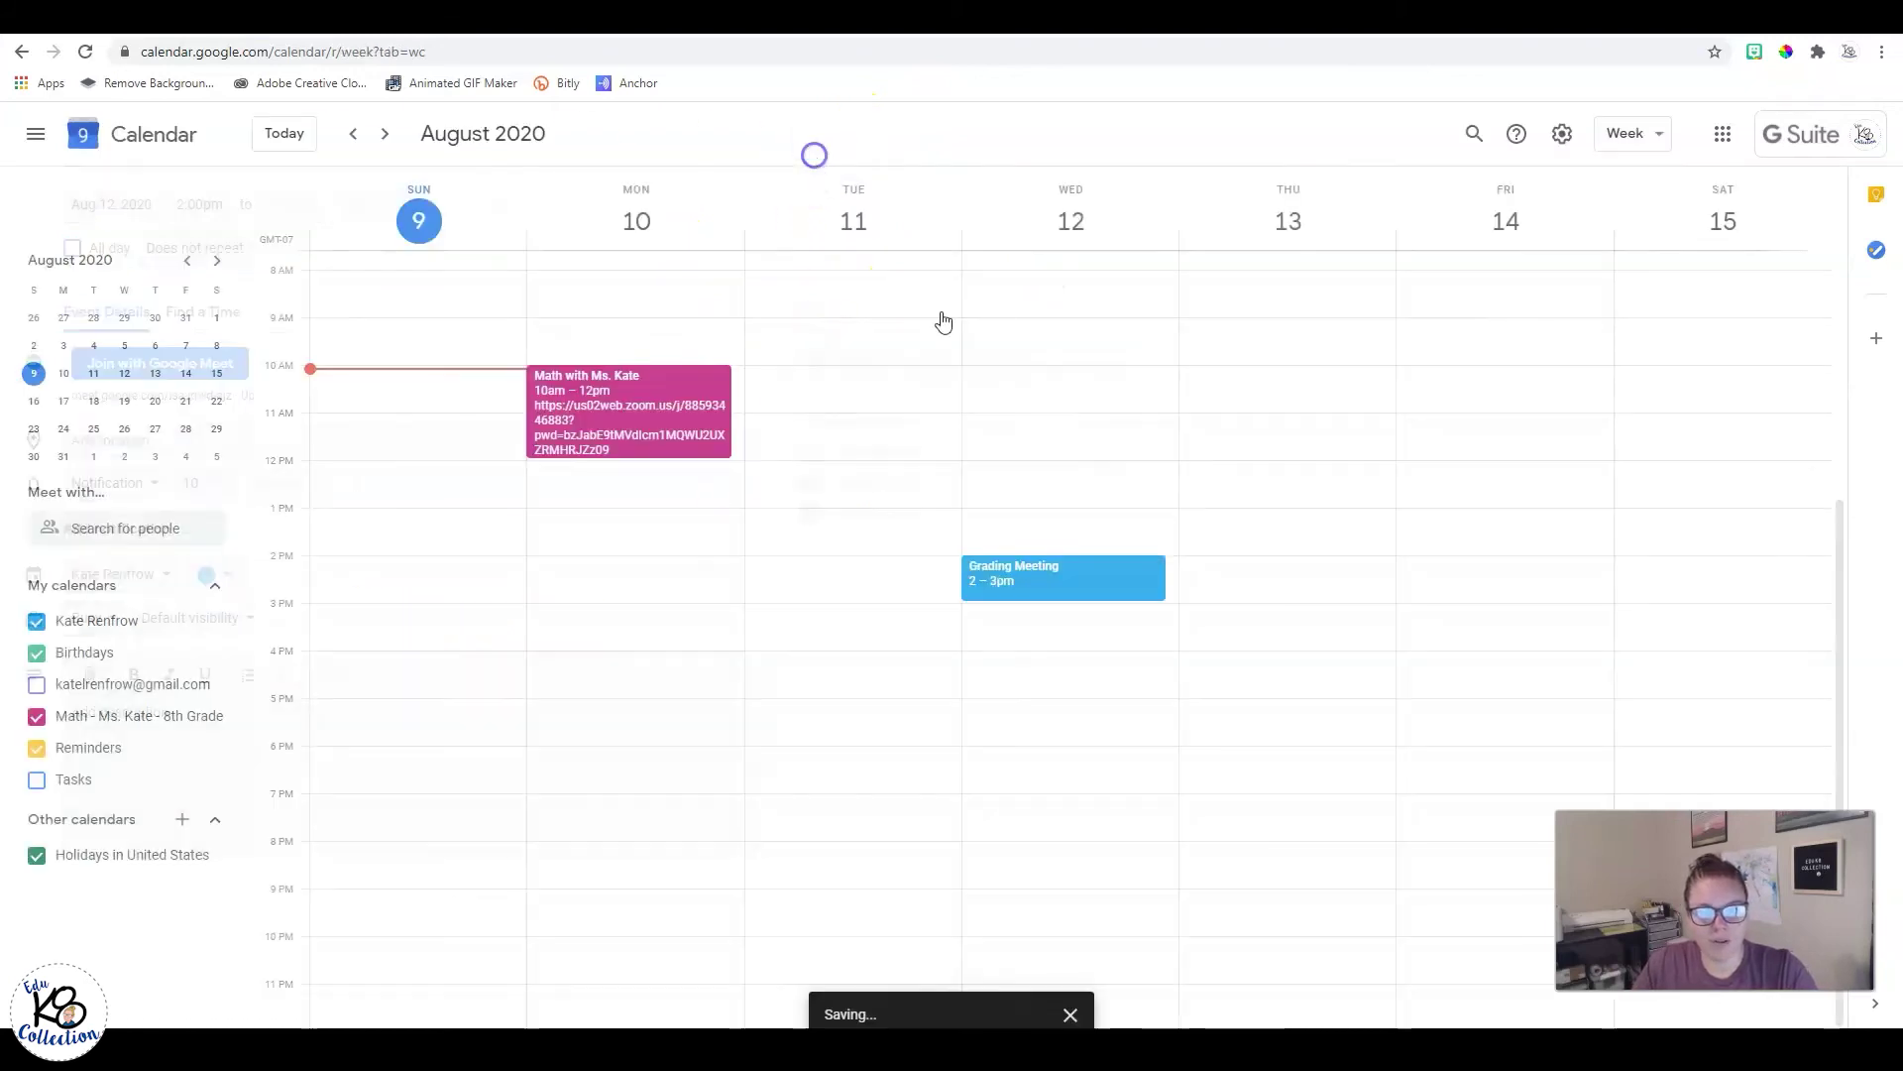
pyautogui.click(1122, 584)
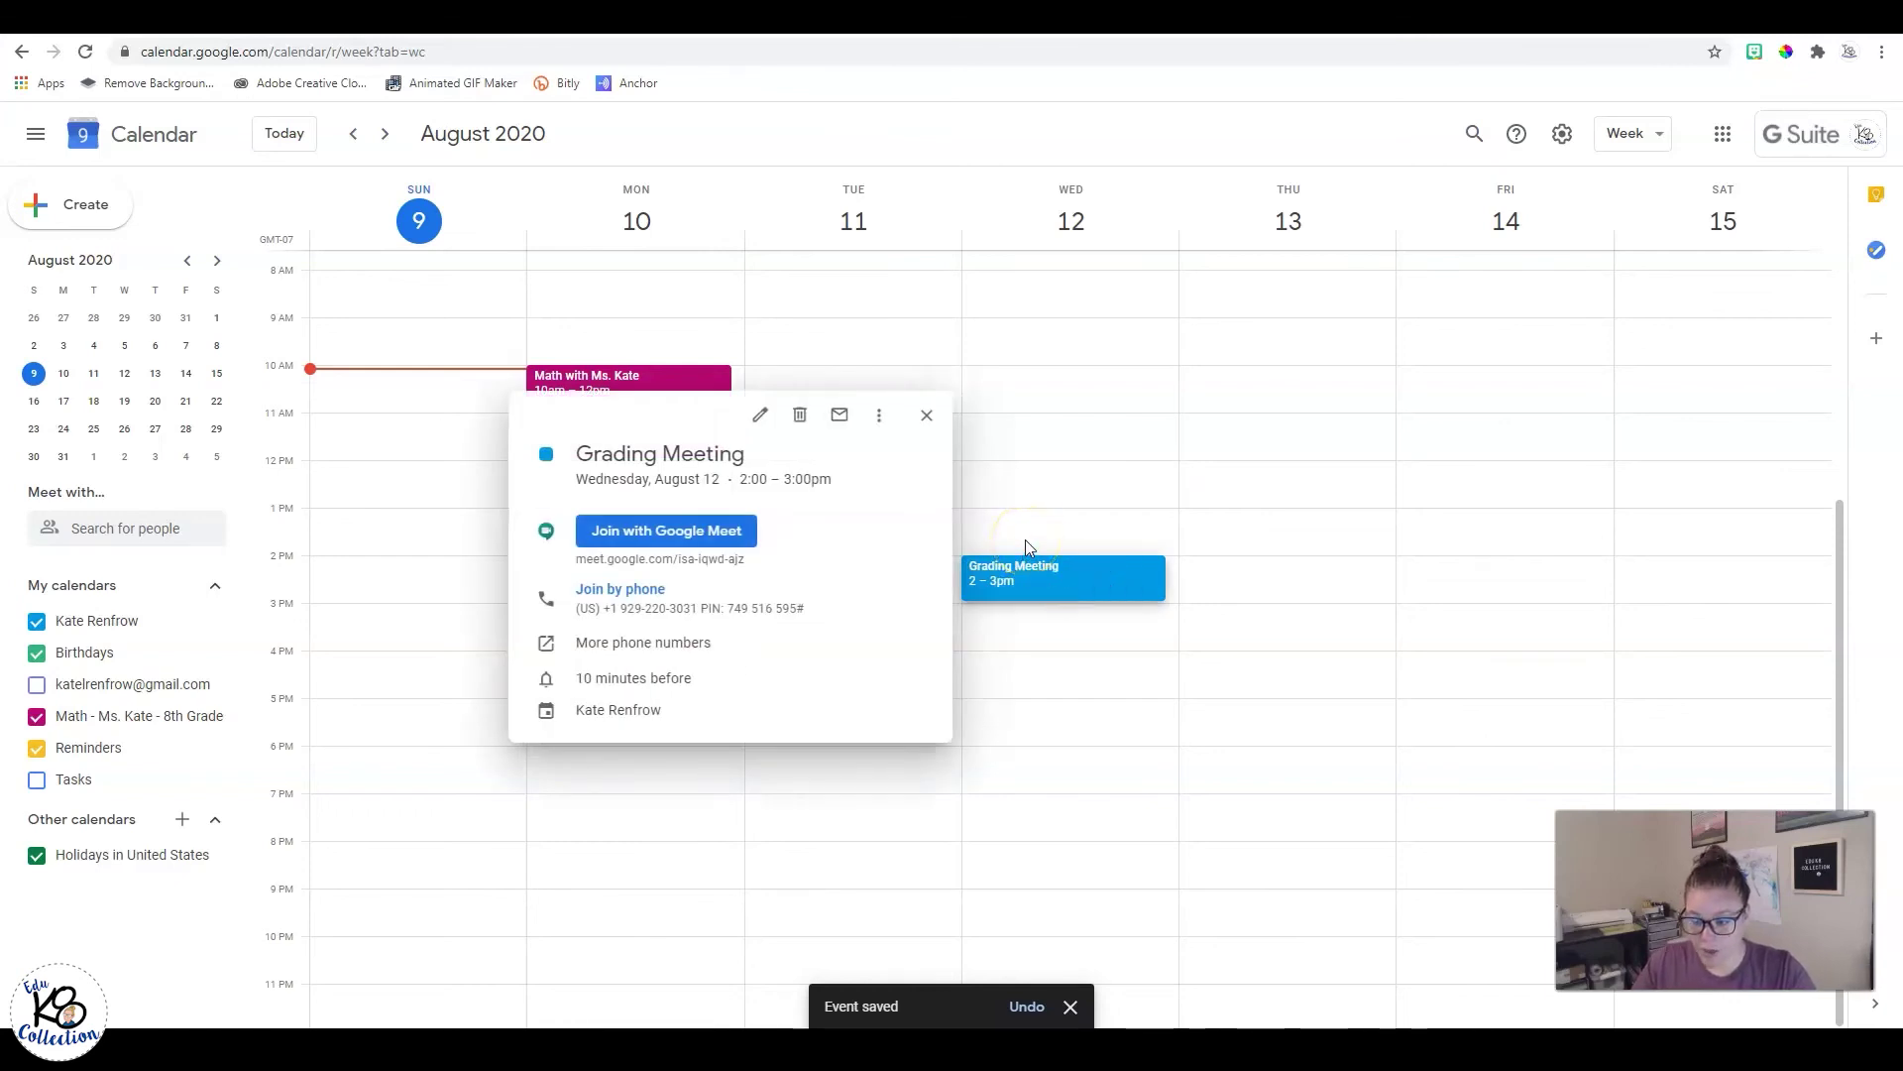
pyautogui.click(856, 107)
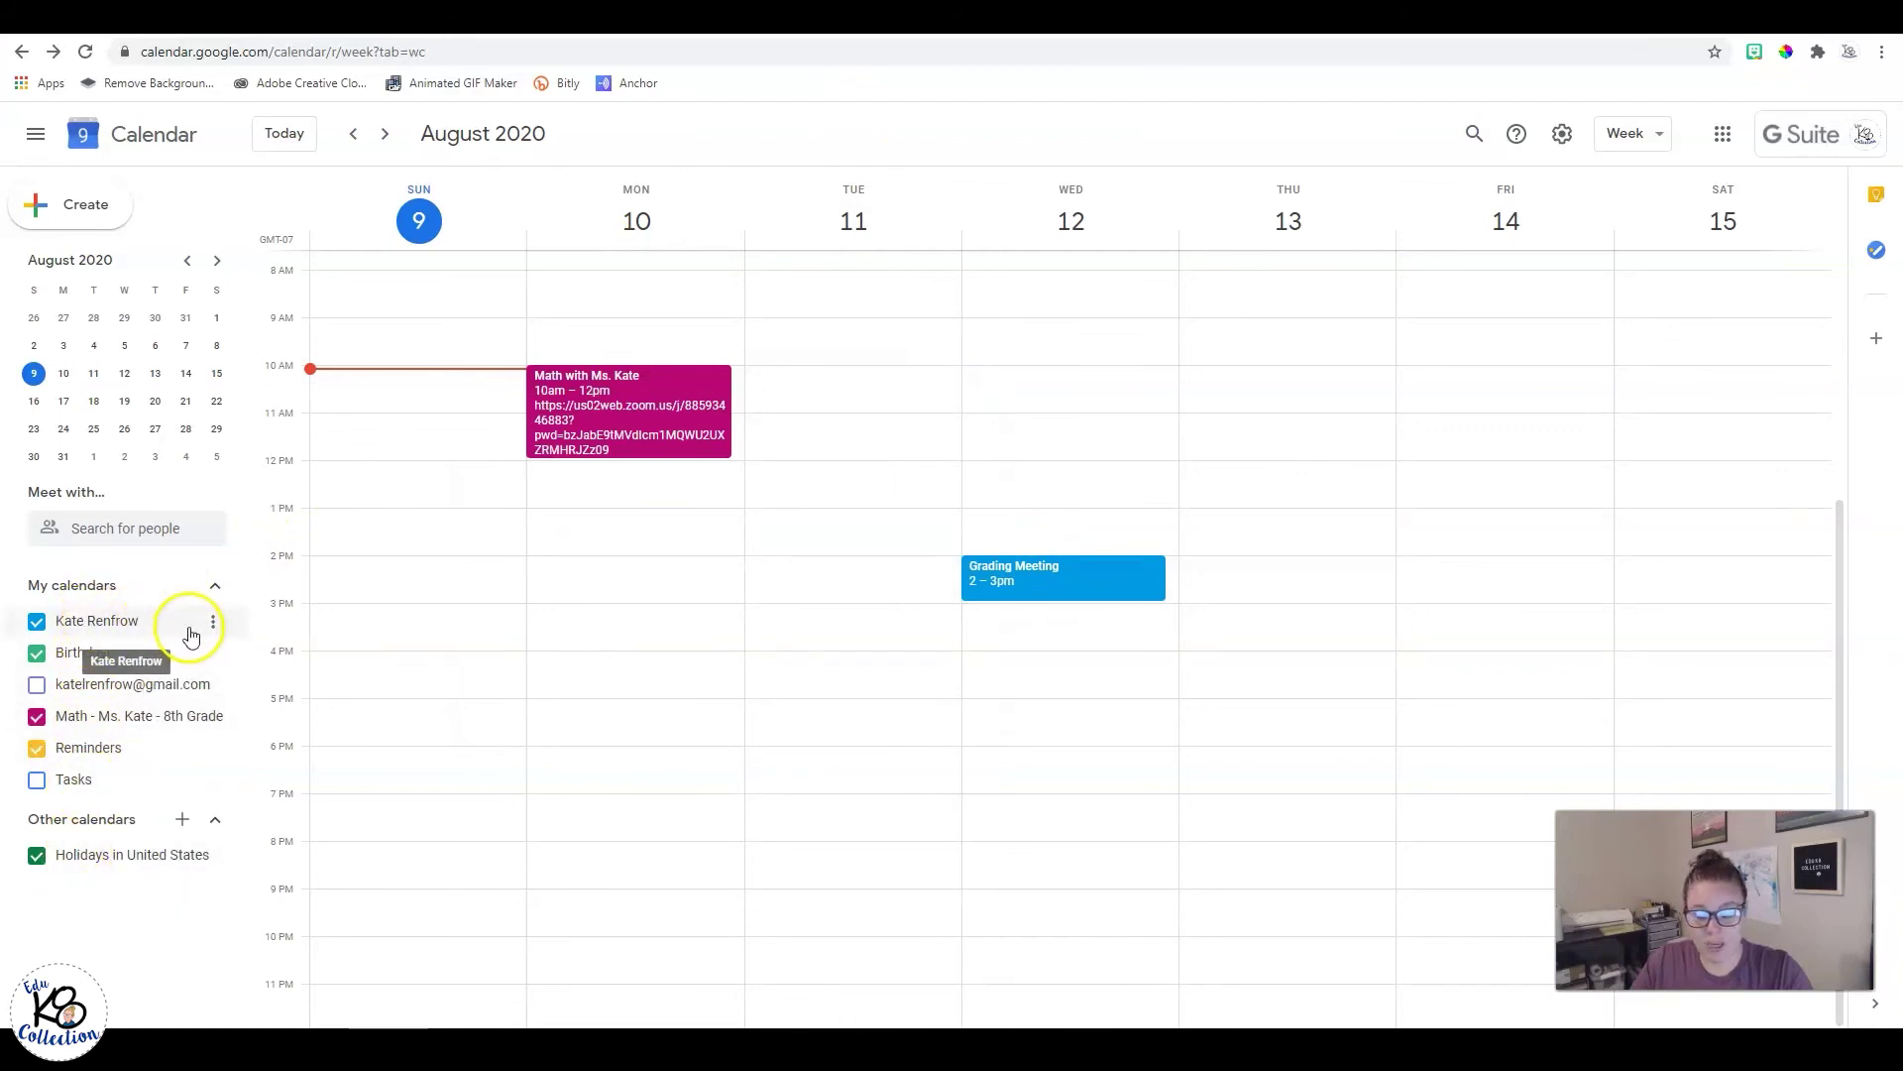
# Step: Try dark blue and yellow as the personal calendar's color and set it back to light blue
pyautogui.click(214, 624)
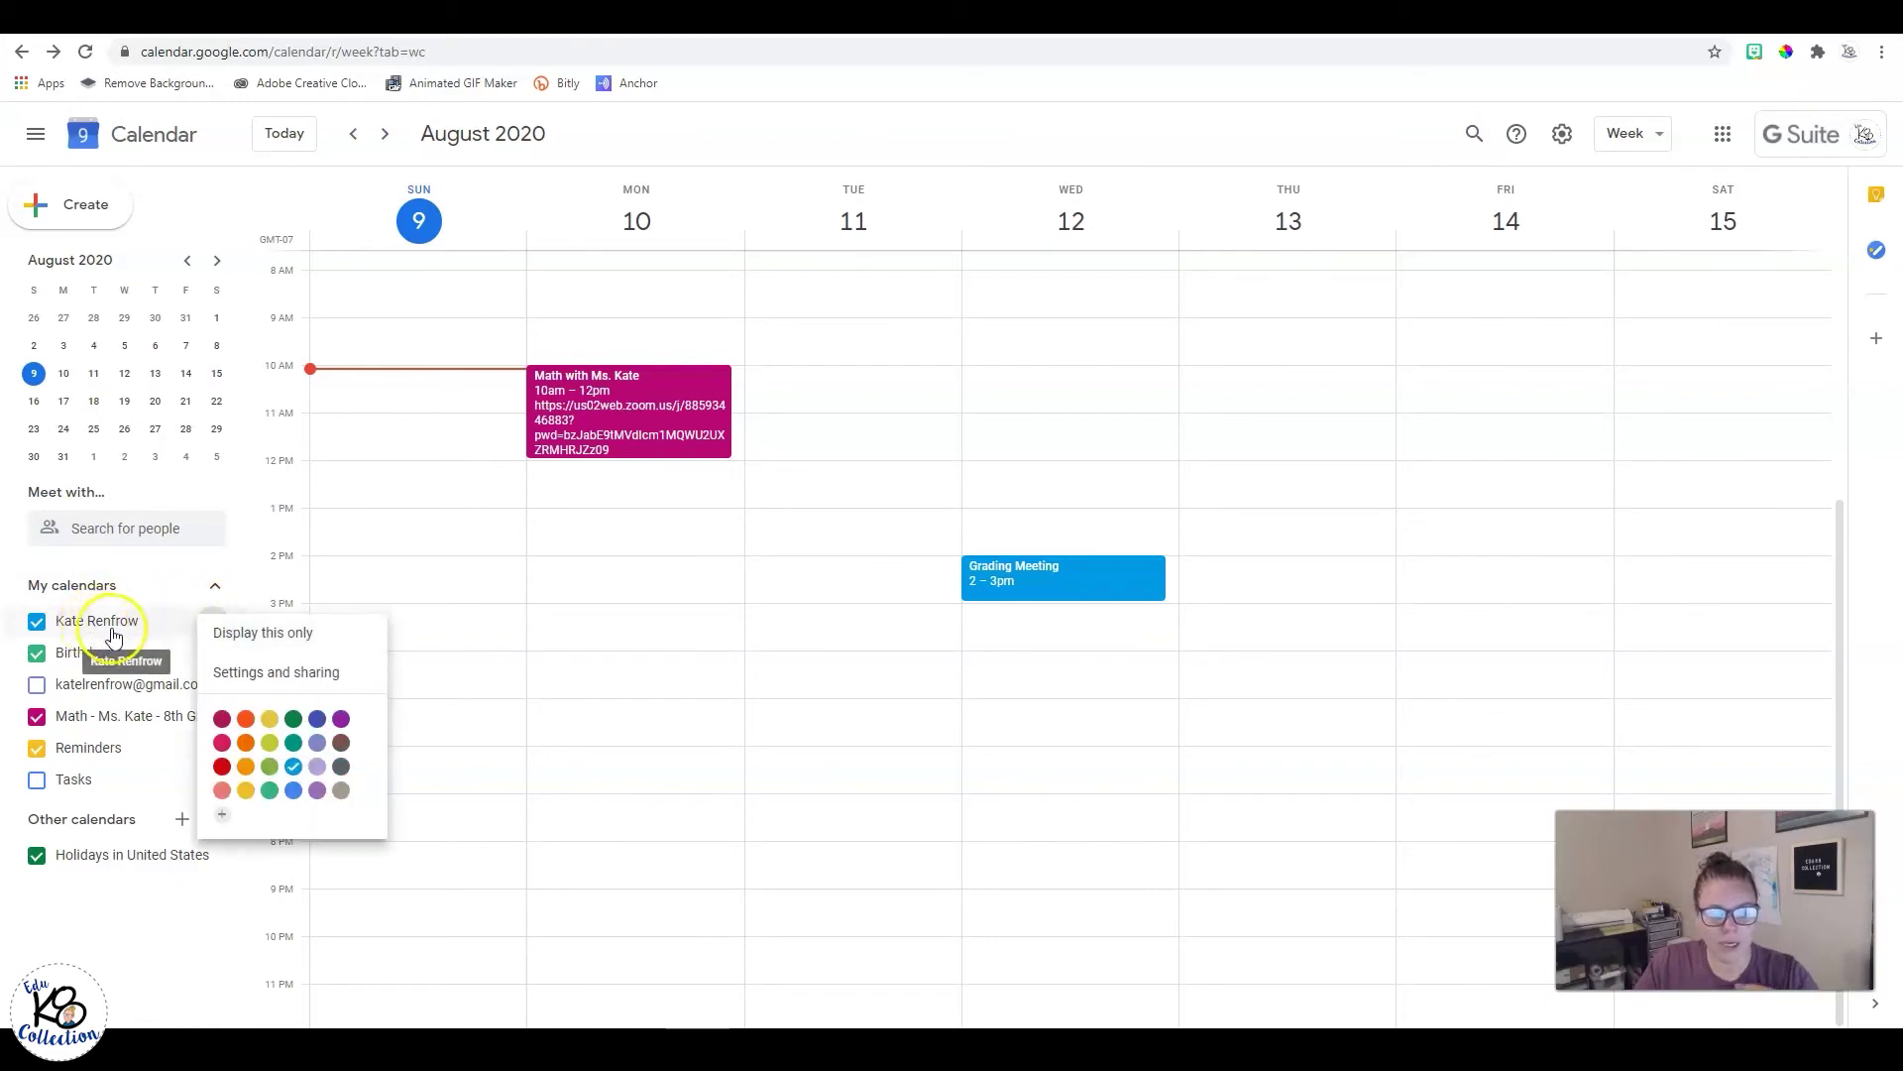
pyautogui.click(317, 718)
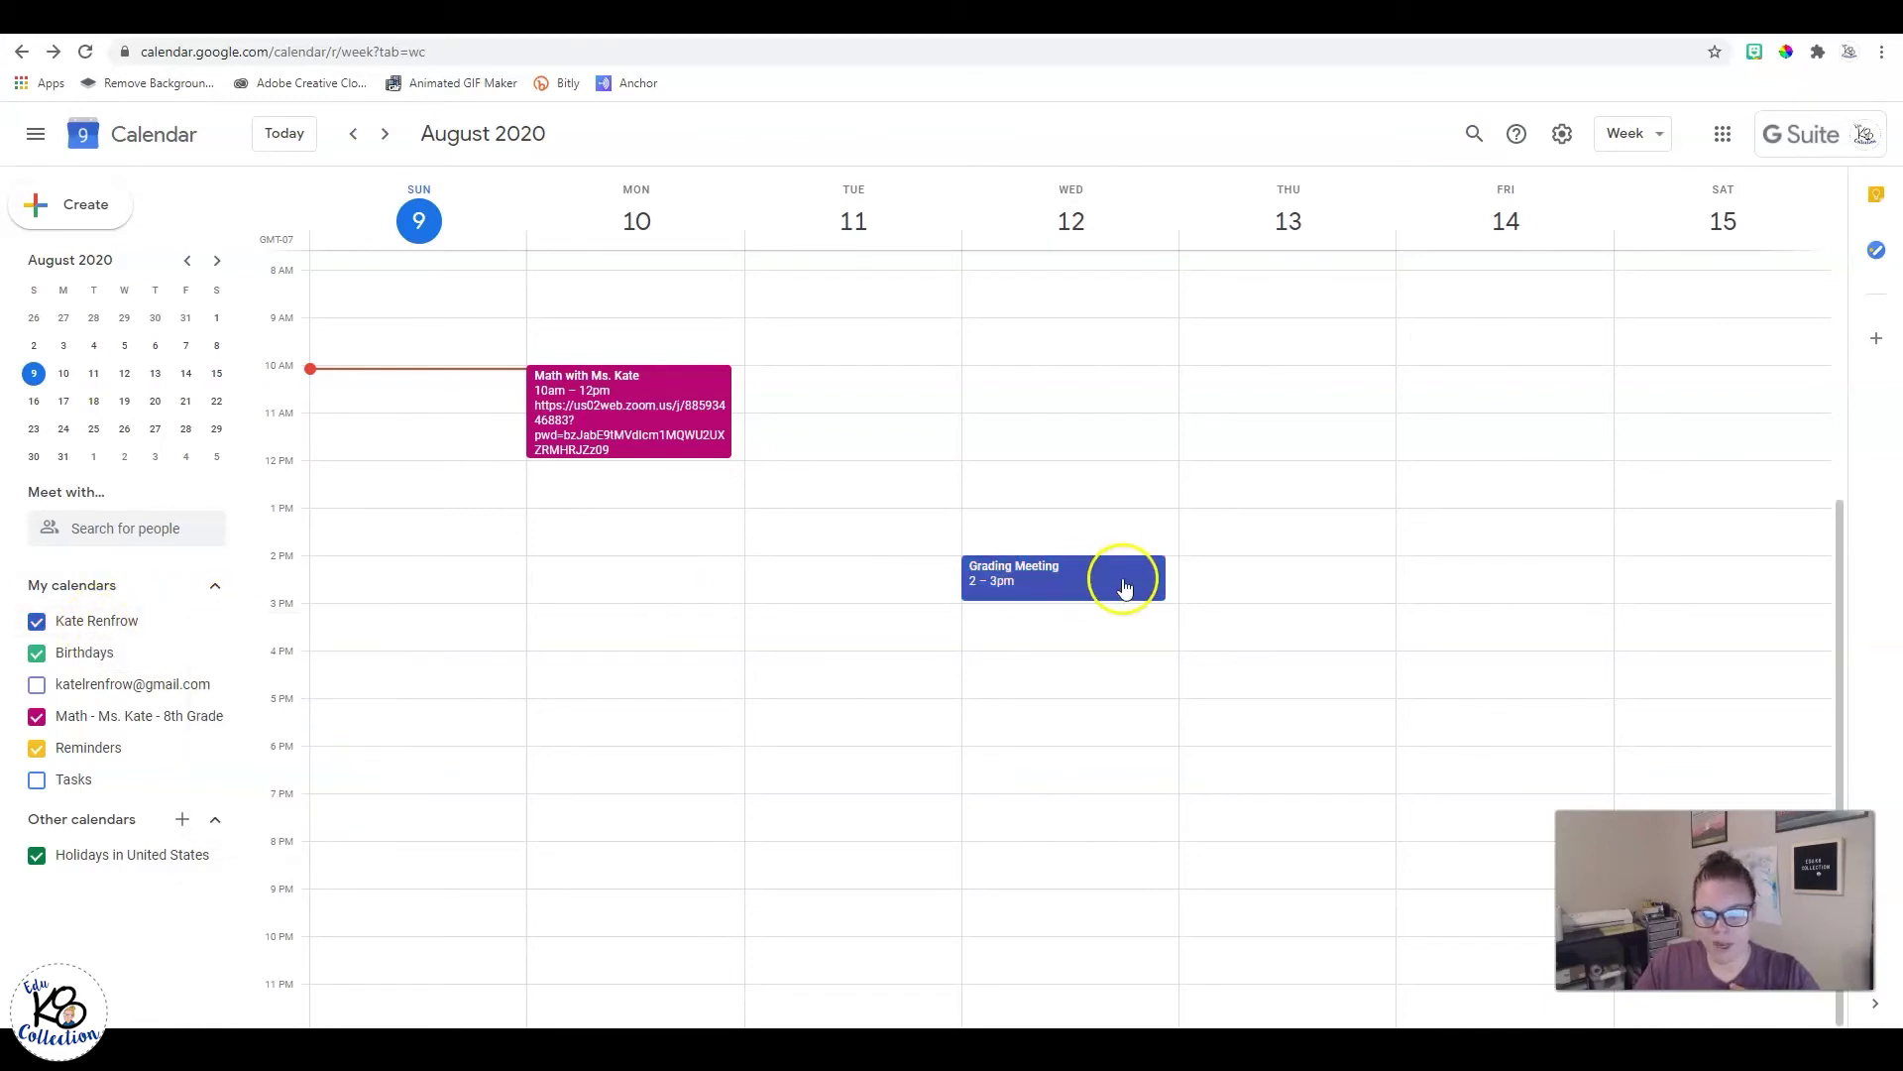
pyautogui.click(216, 625)
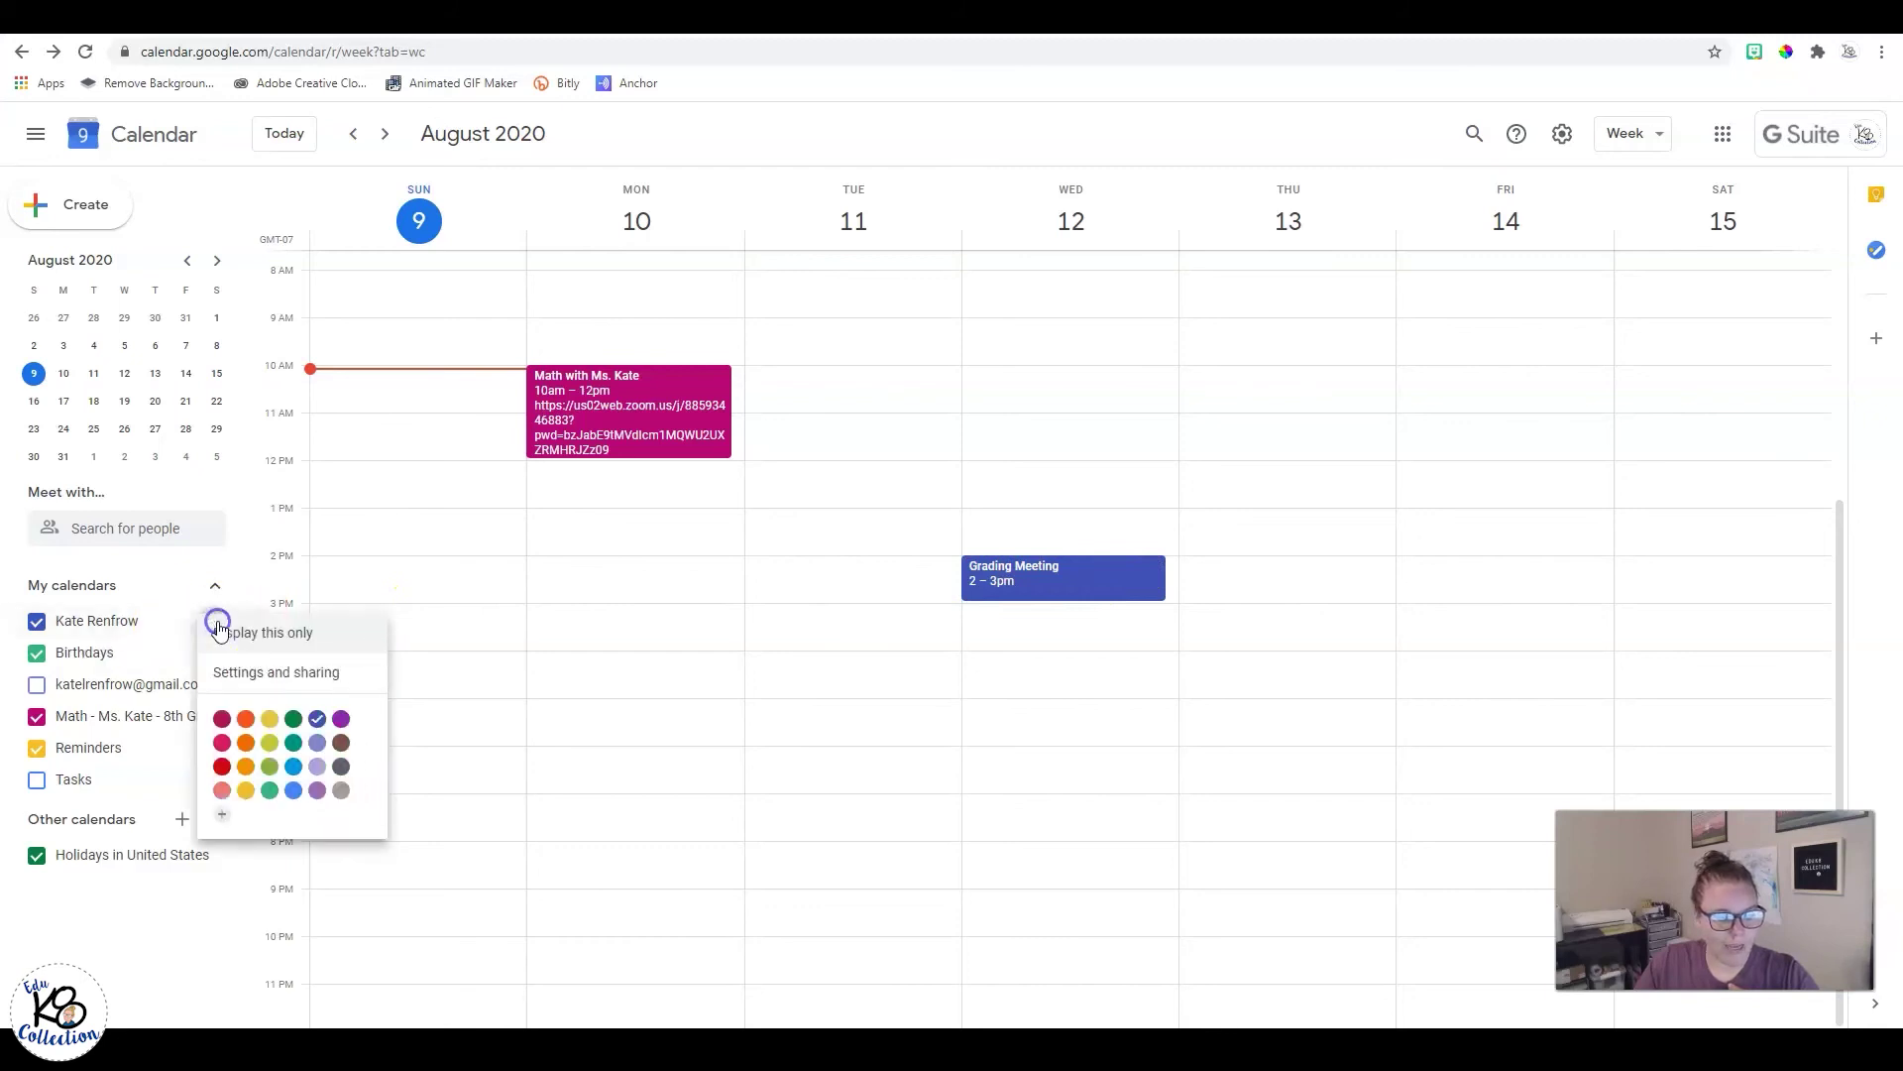
pyautogui.click(262, 716)
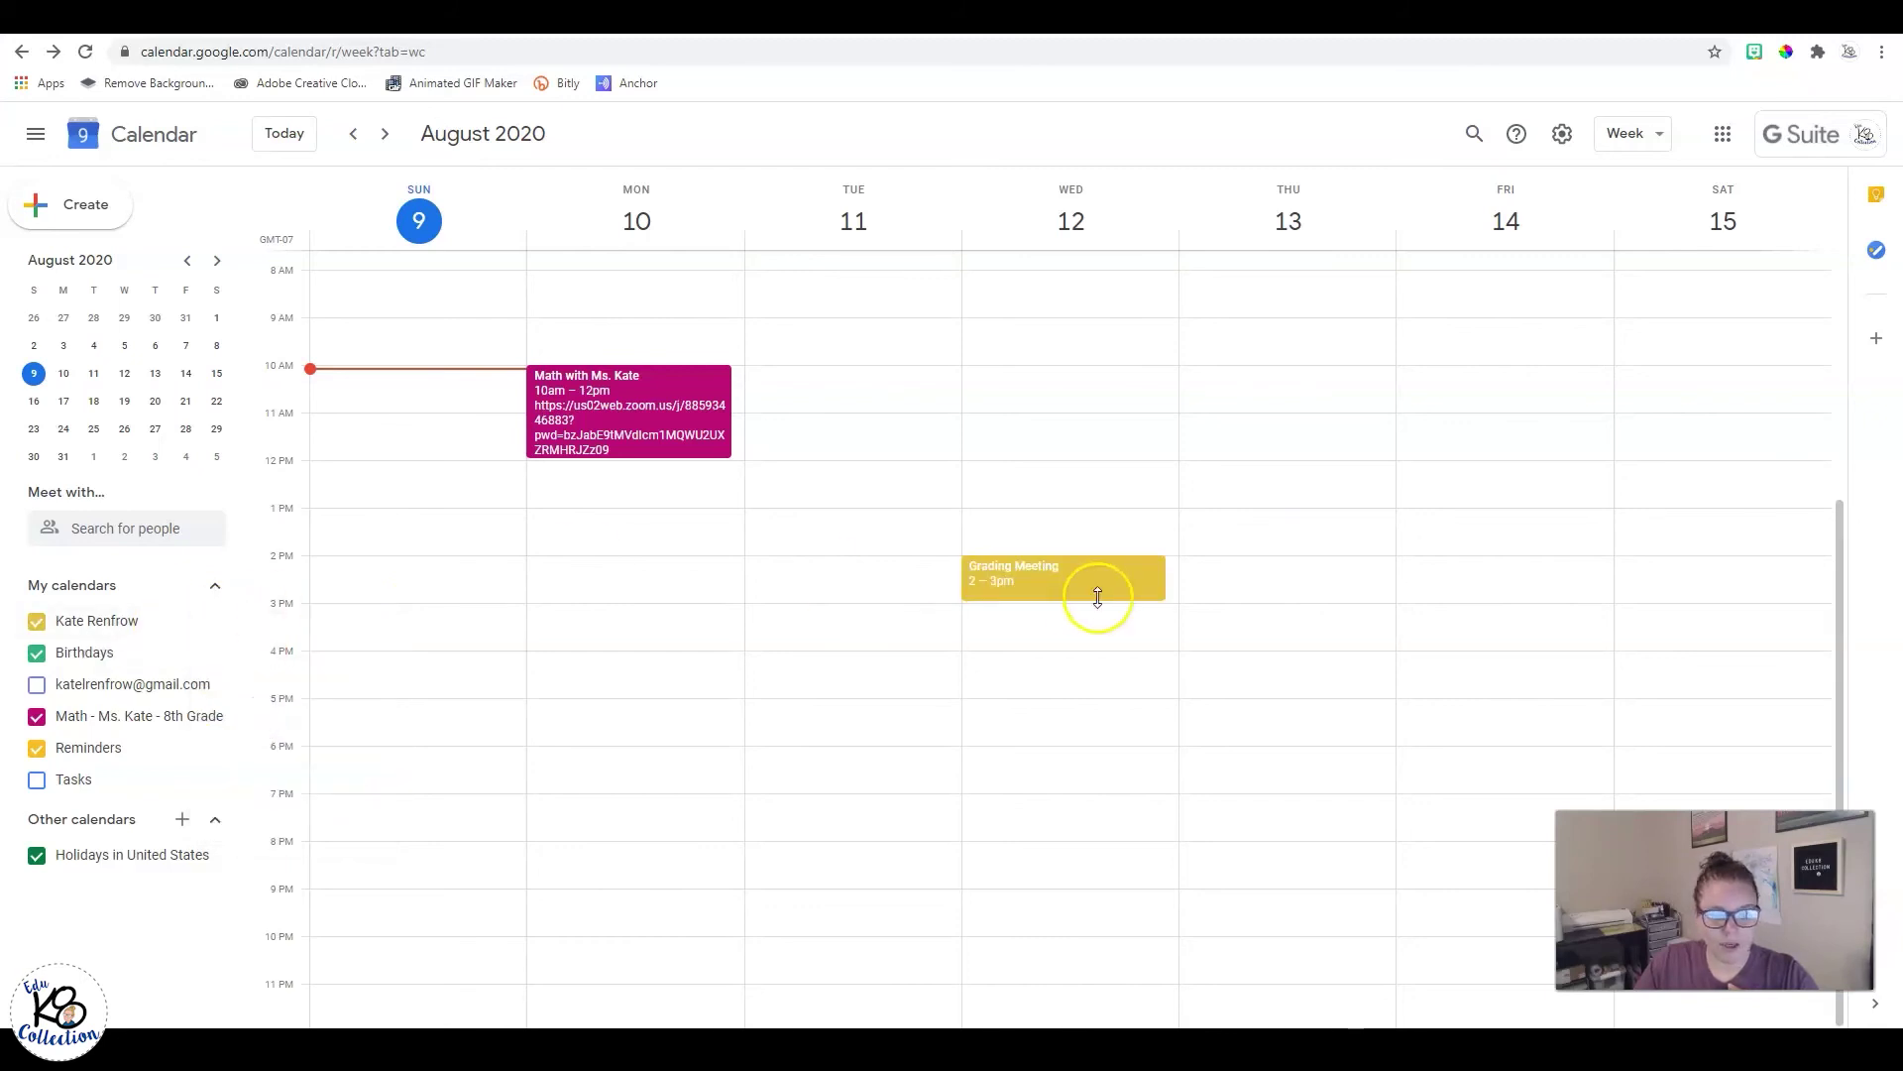
pyautogui.click(216, 629)
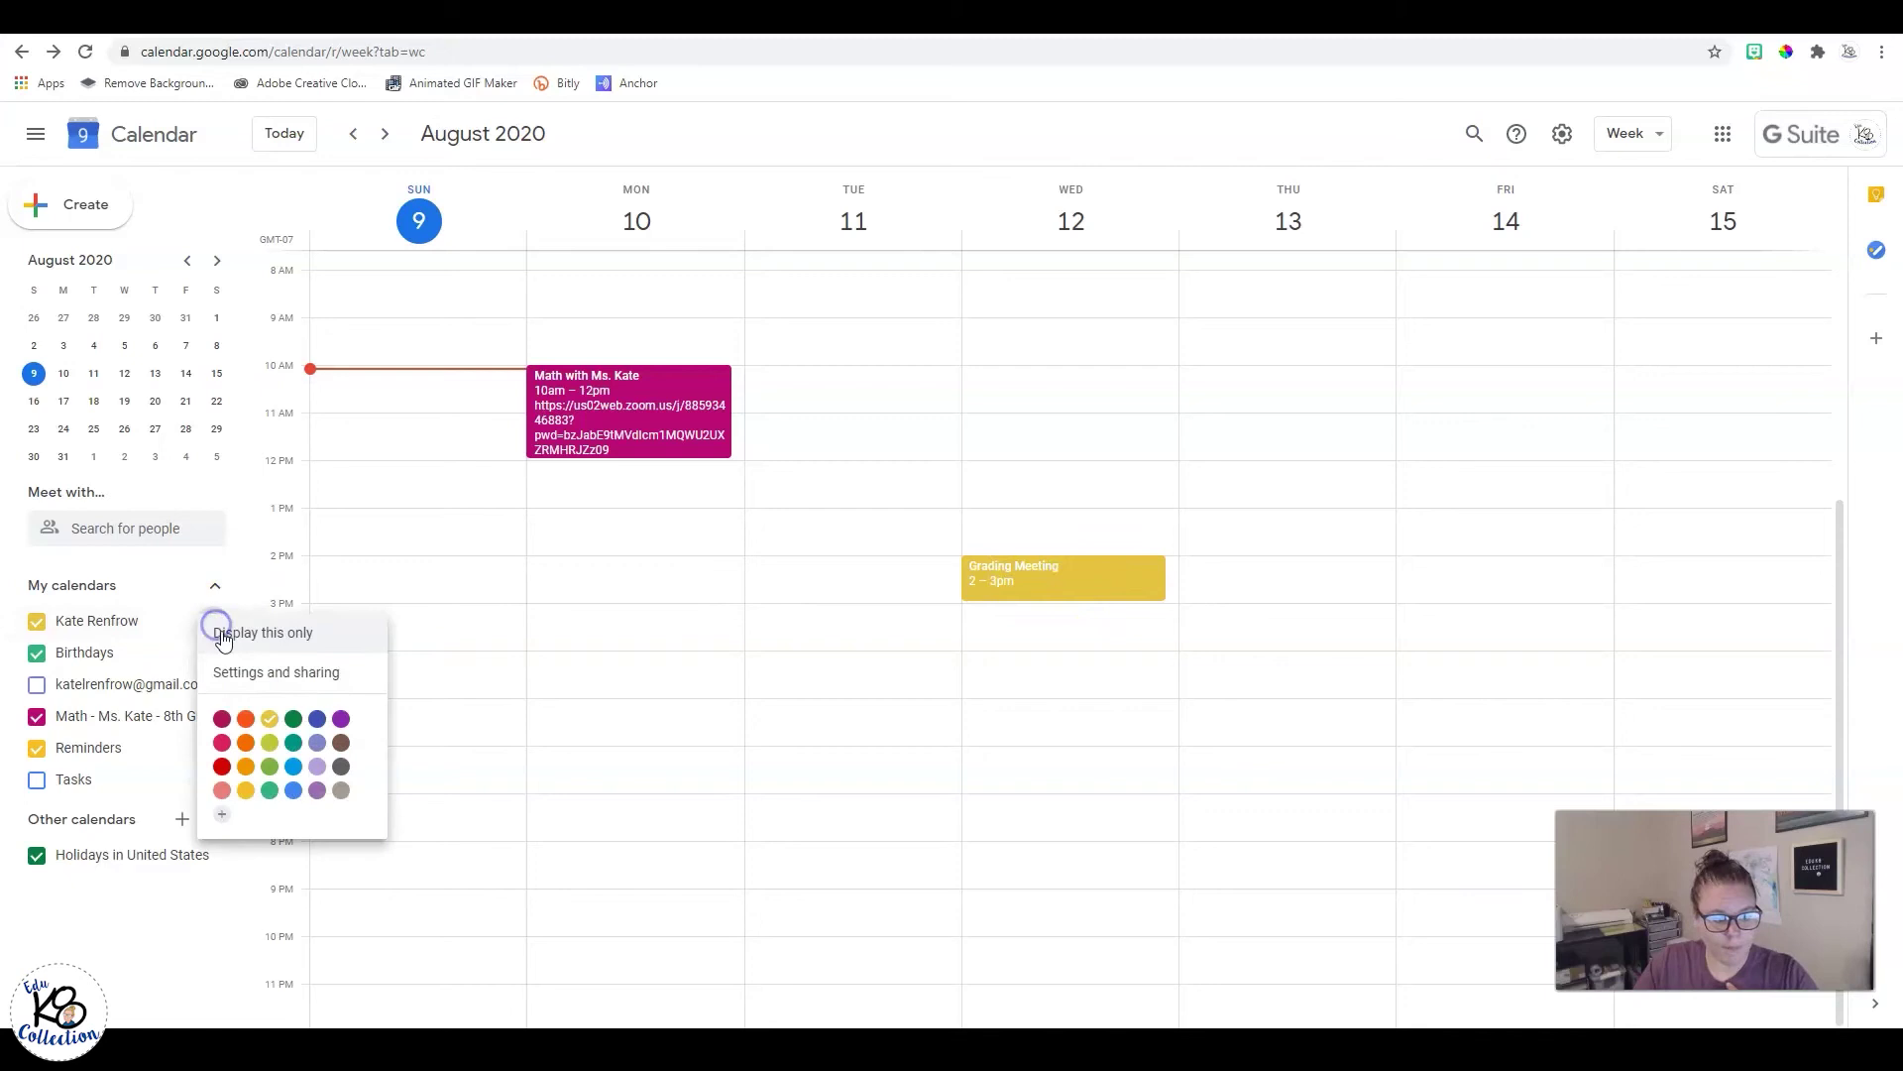
pyautogui.click(291, 758)
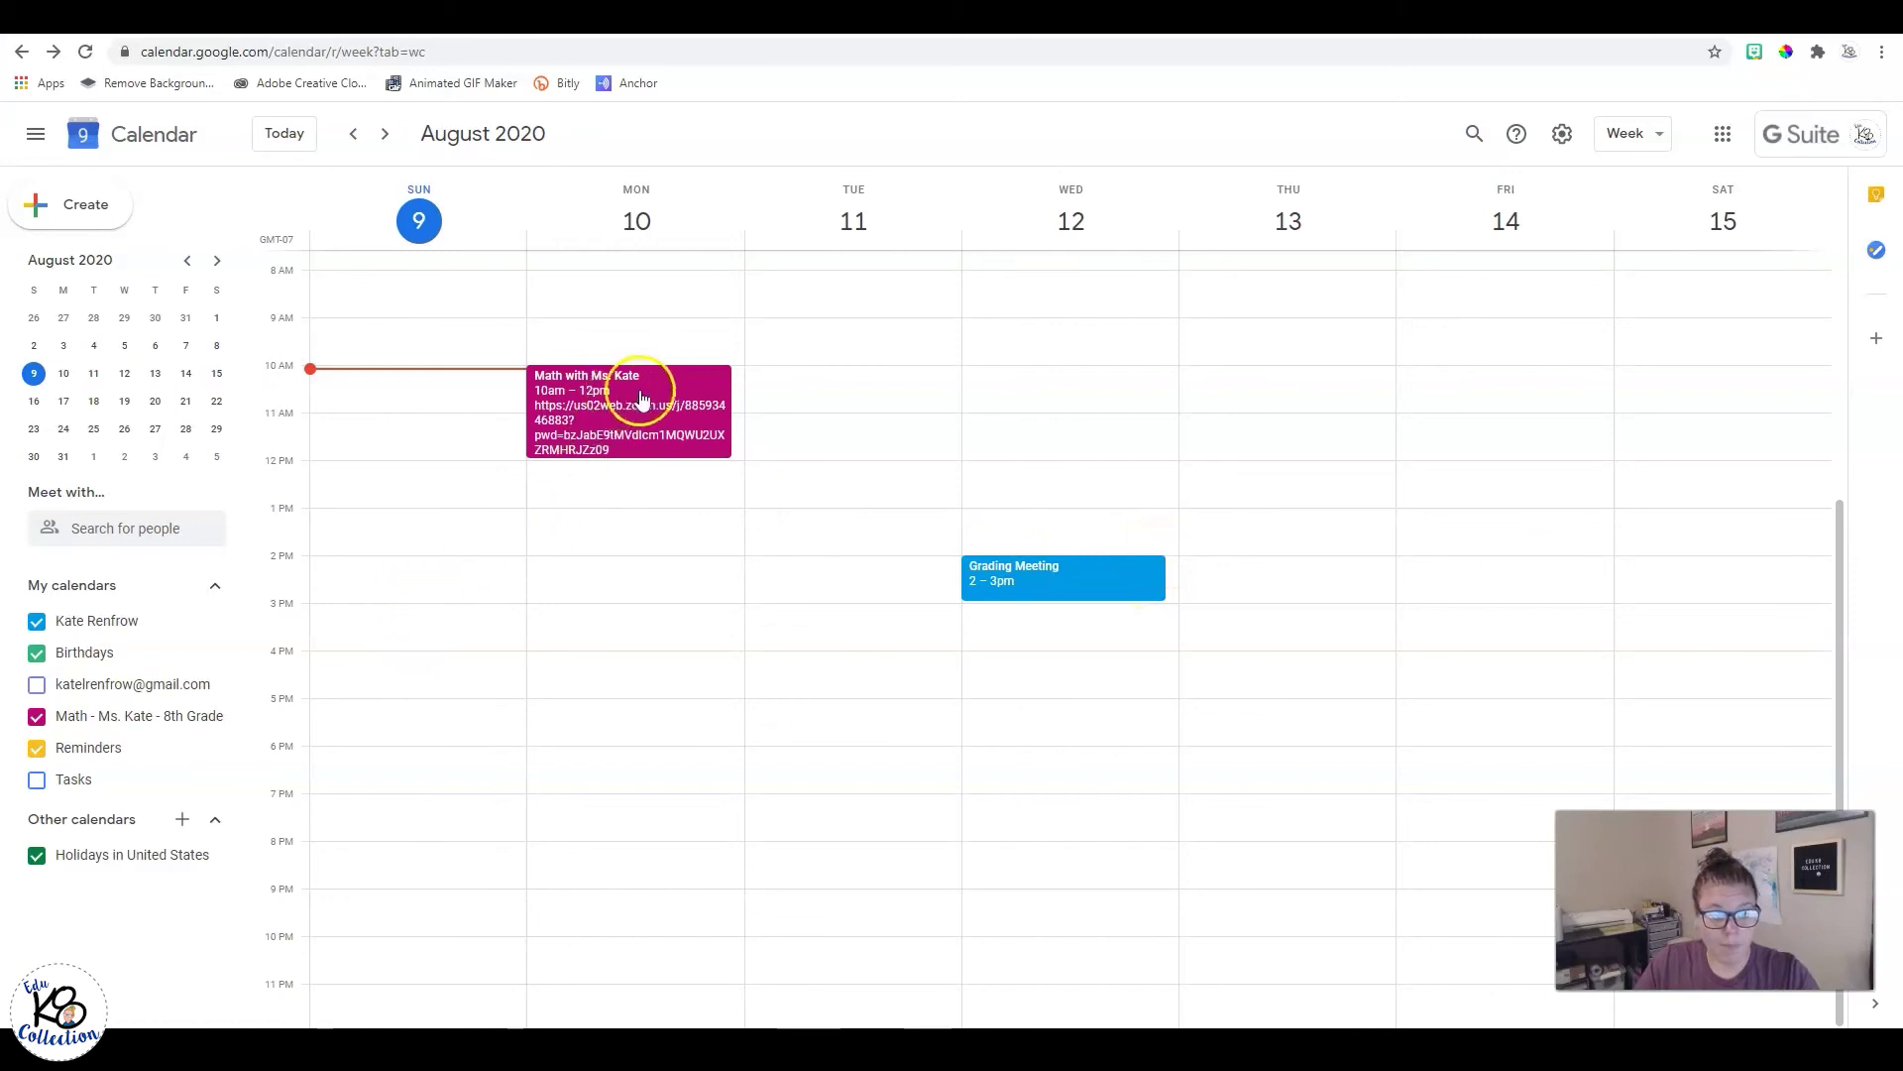
# Step: Review the details of the August 10 math event and close them
pyautogui.click(681, 384)
pyautogui.click(652, 372)
pyautogui.click(669, 415)
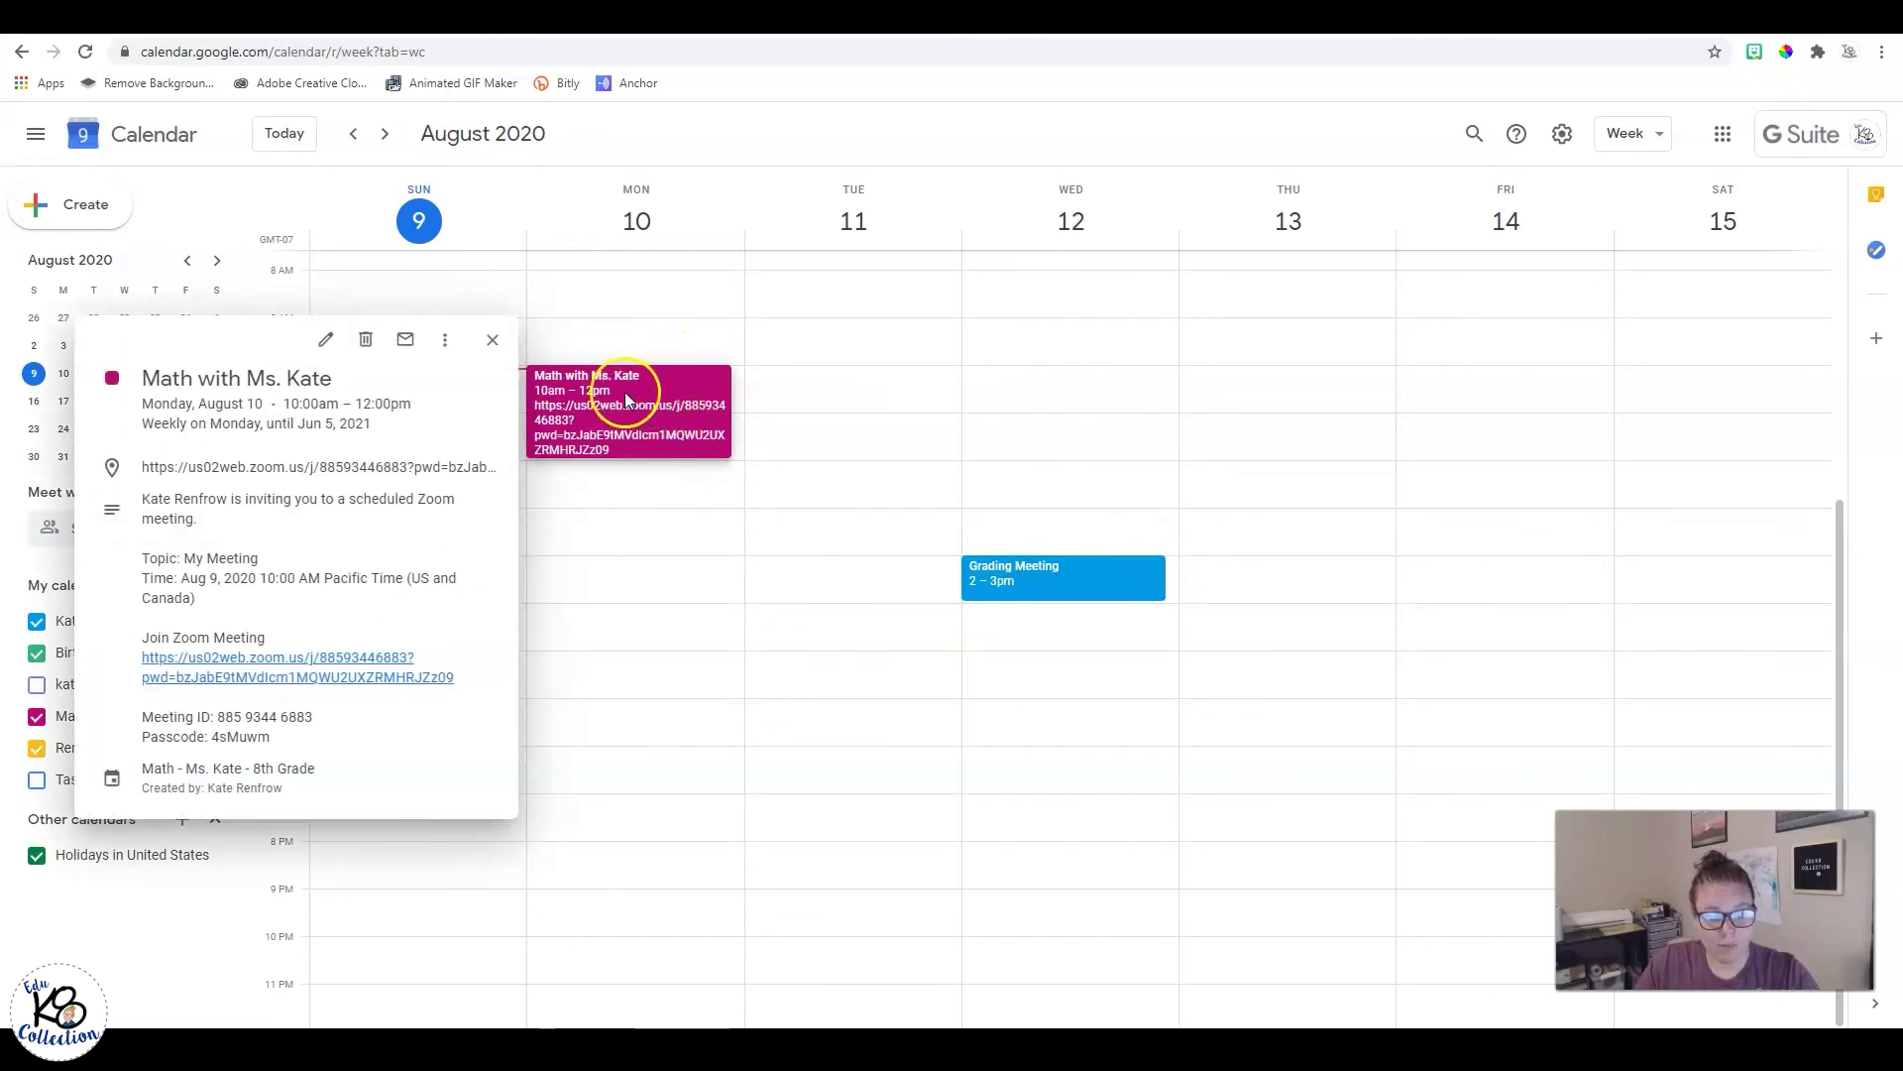
pyautogui.click(492, 339)
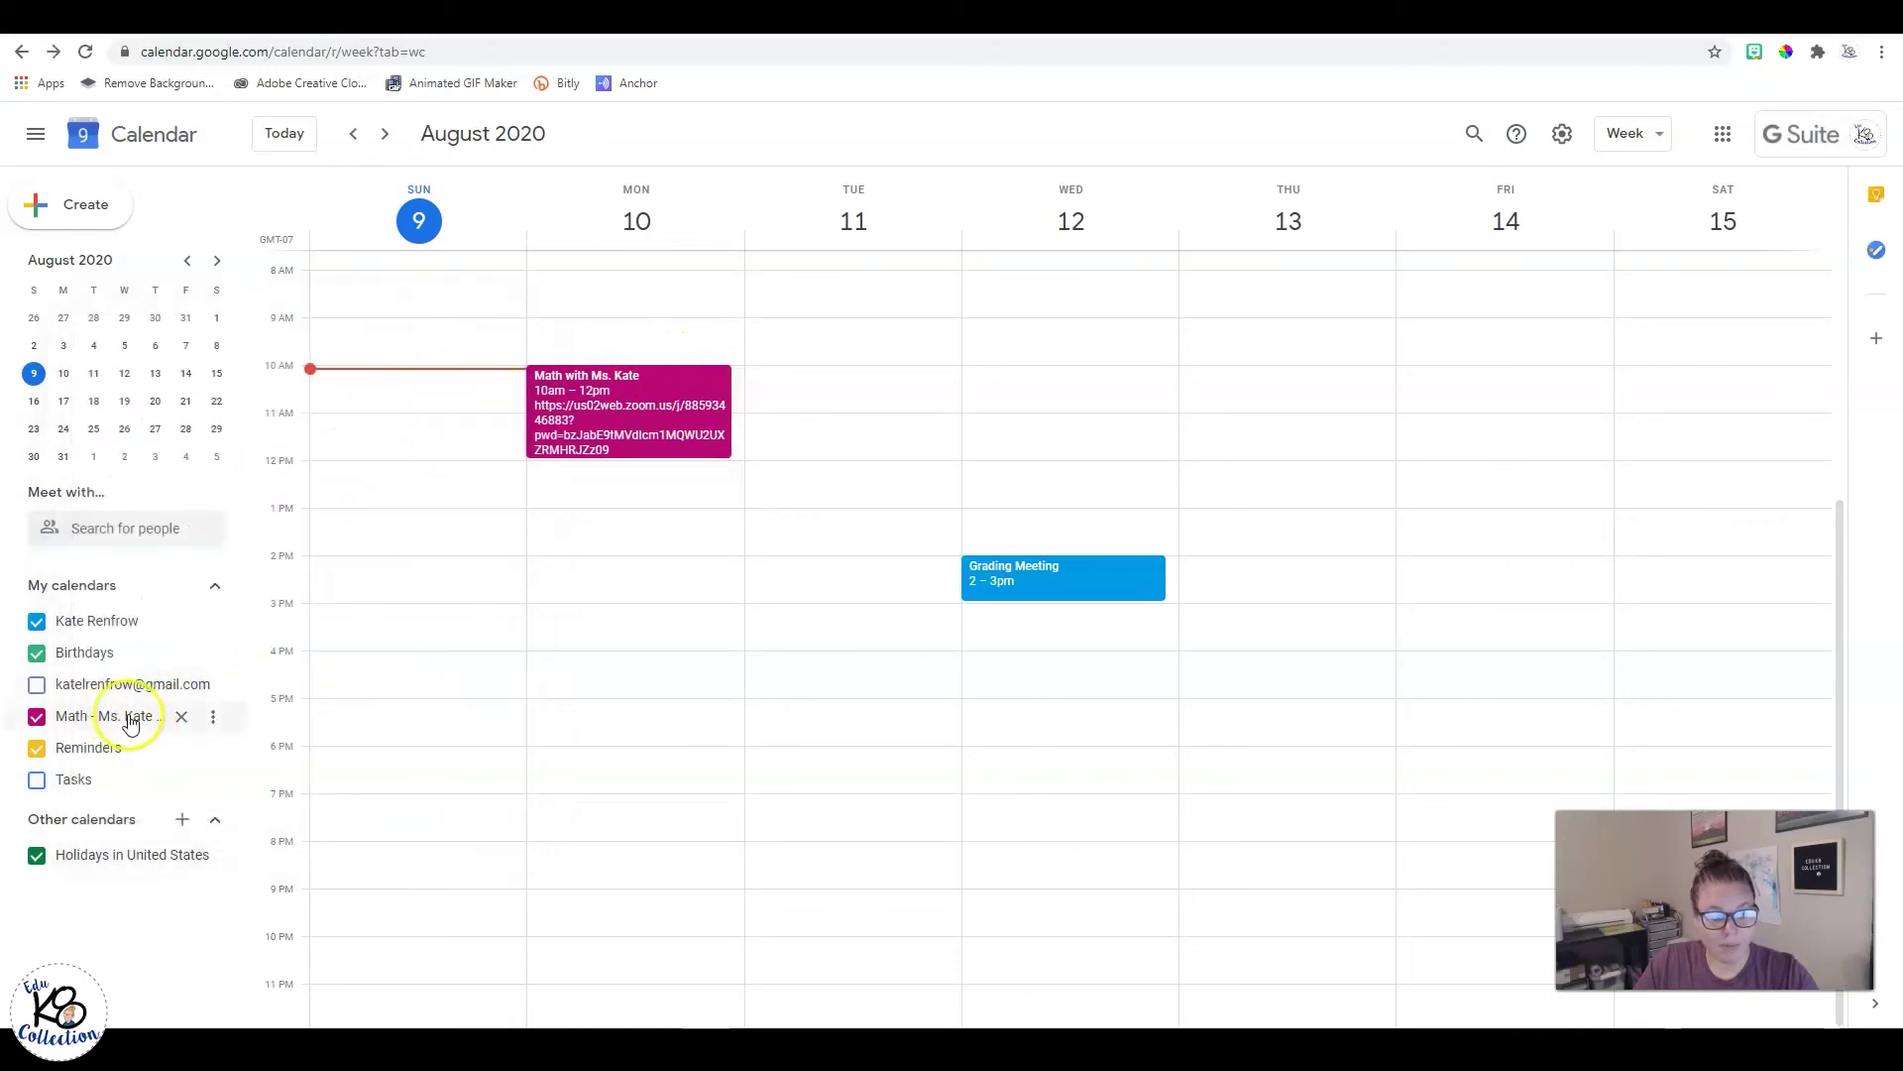
# Step: Open the August 10 math event for editing, review its color options, and leave the editor without changes
pyautogui.click(698, 388)
pyautogui.click(337, 342)
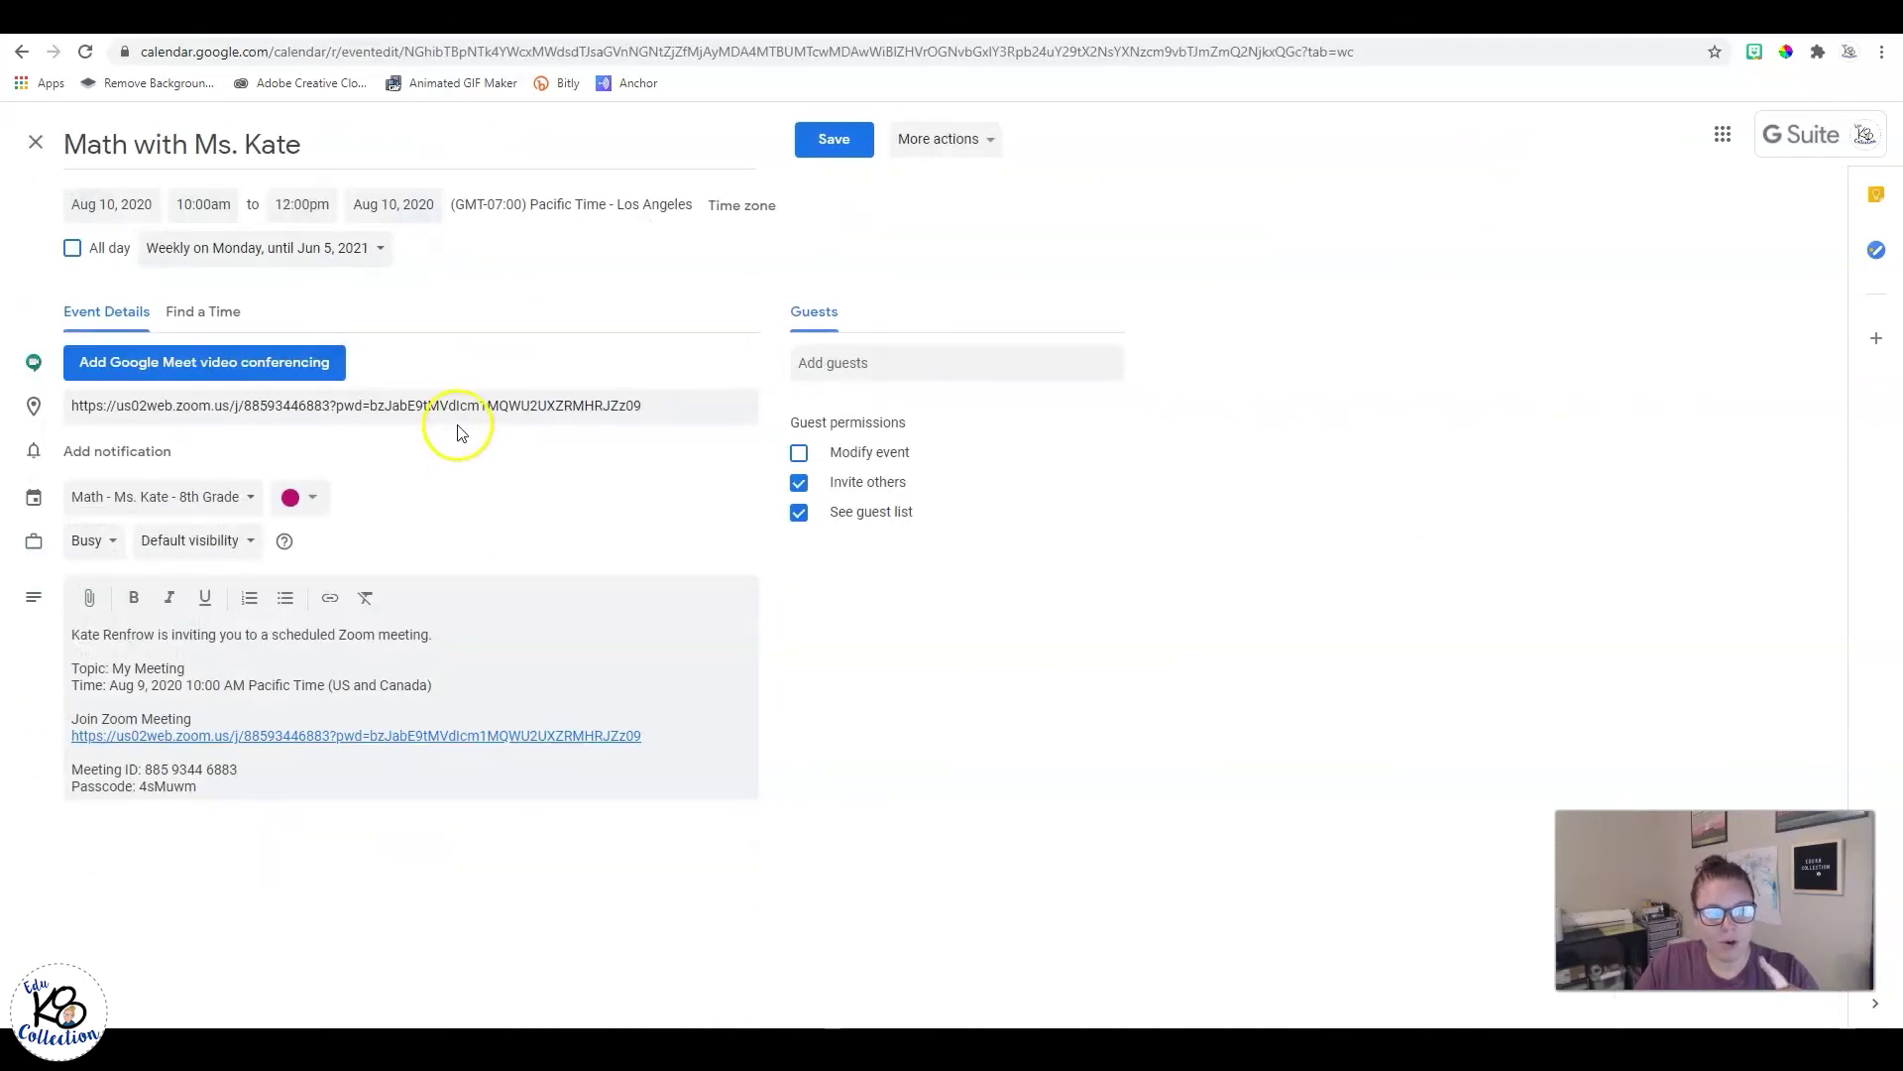
pyautogui.click(309, 497)
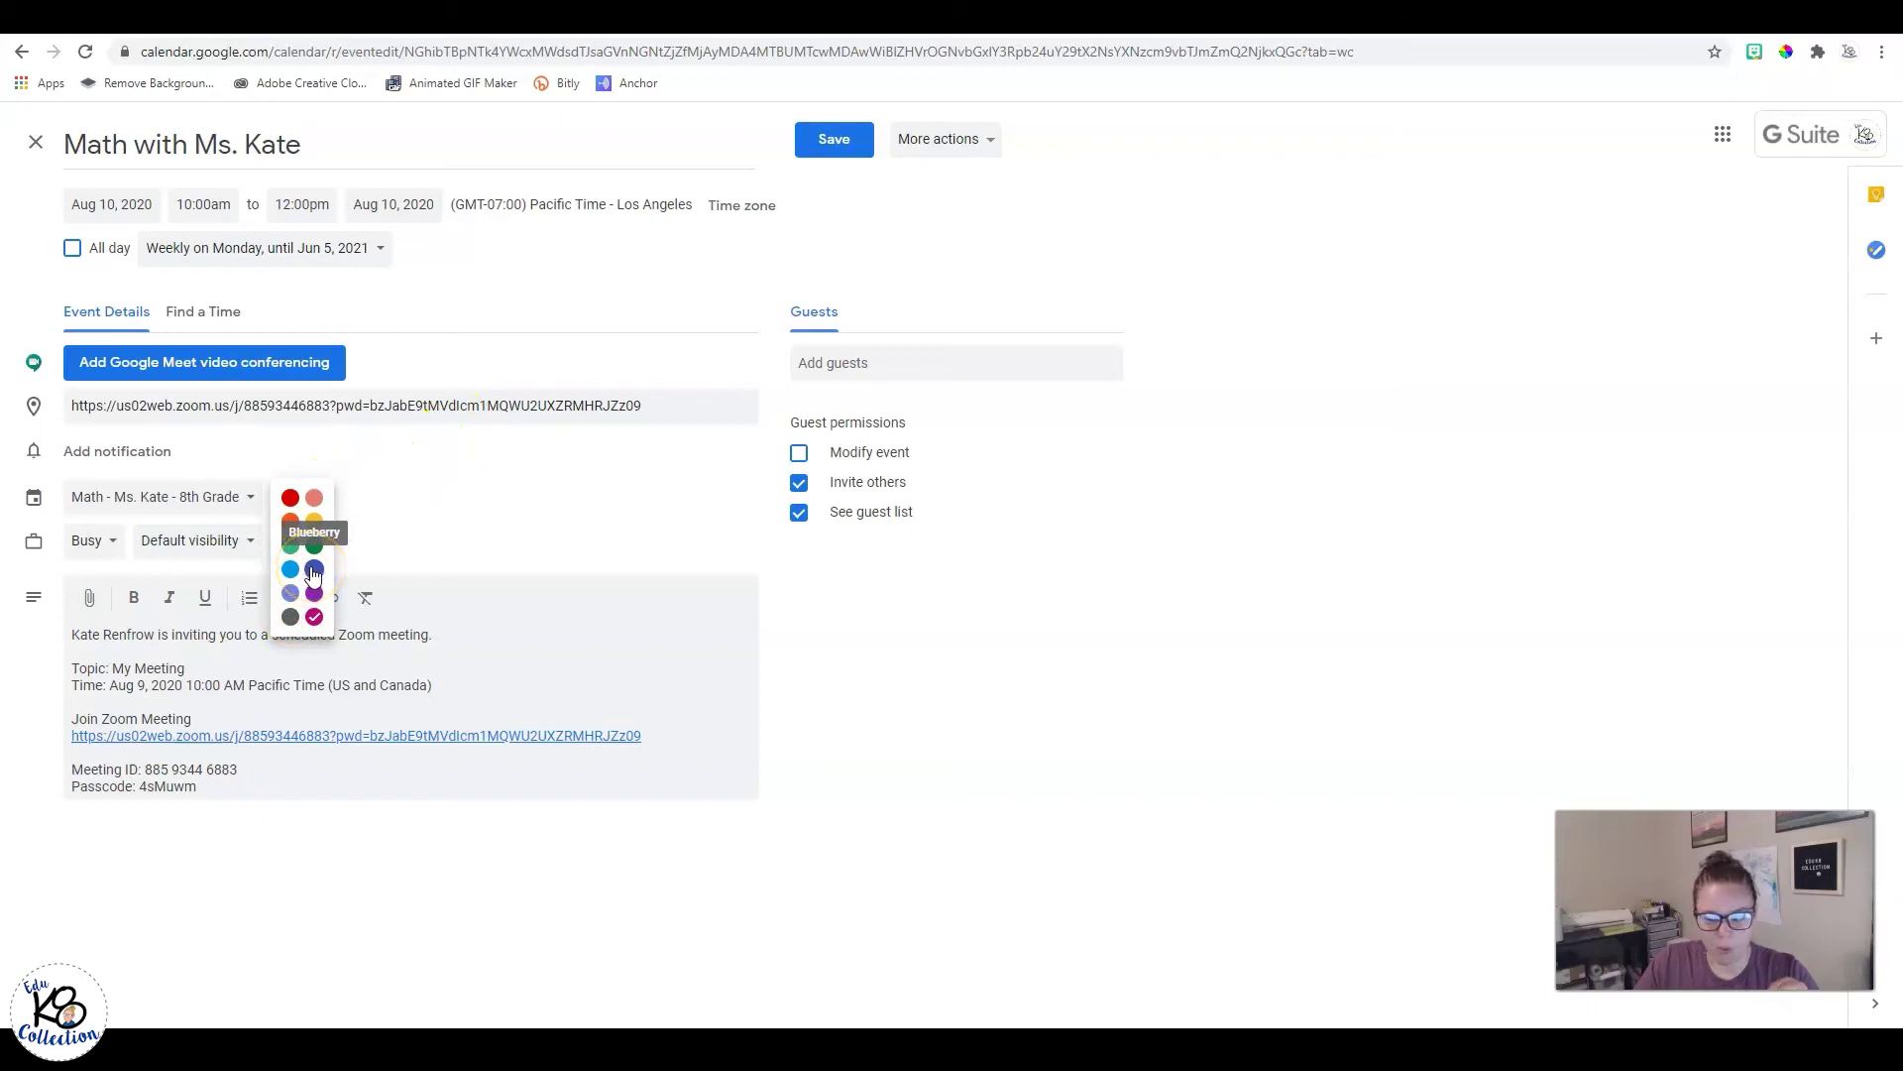
pyautogui.click(556, 487)
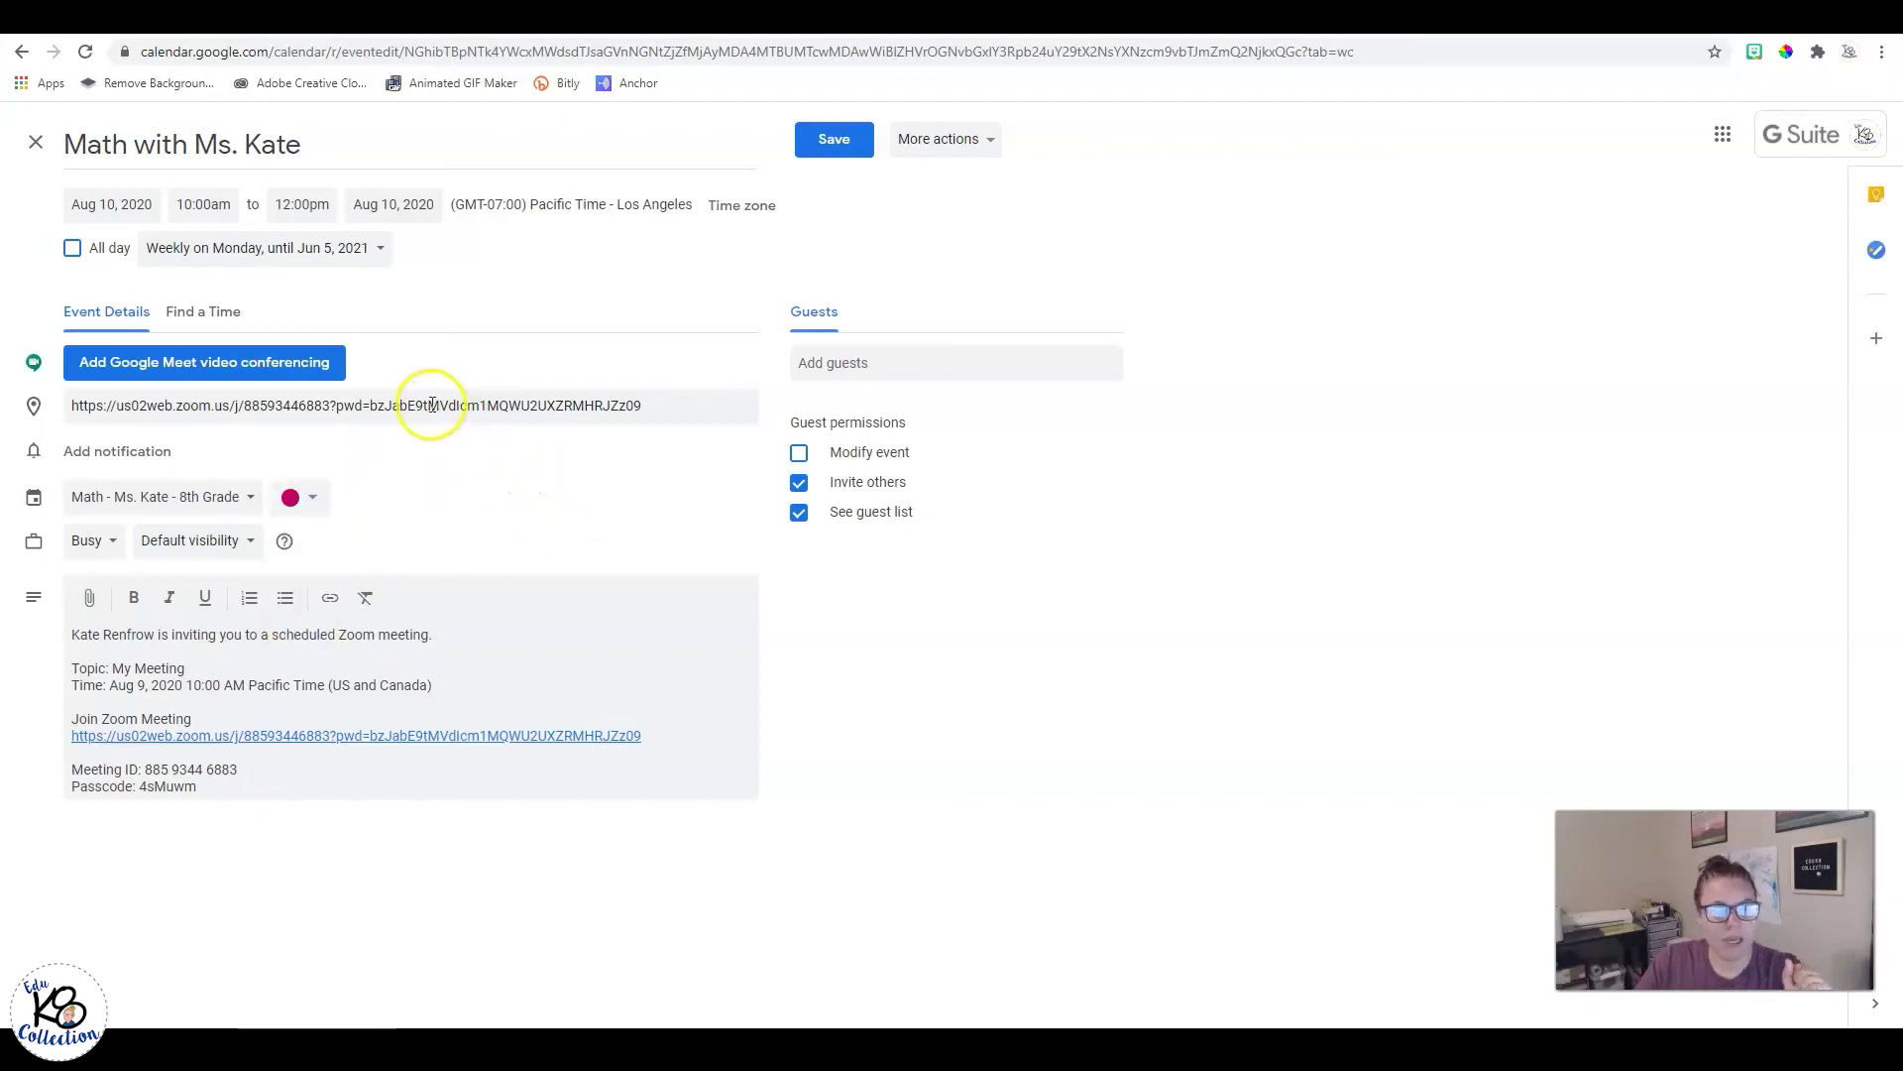
pyautogui.click(37, 149)
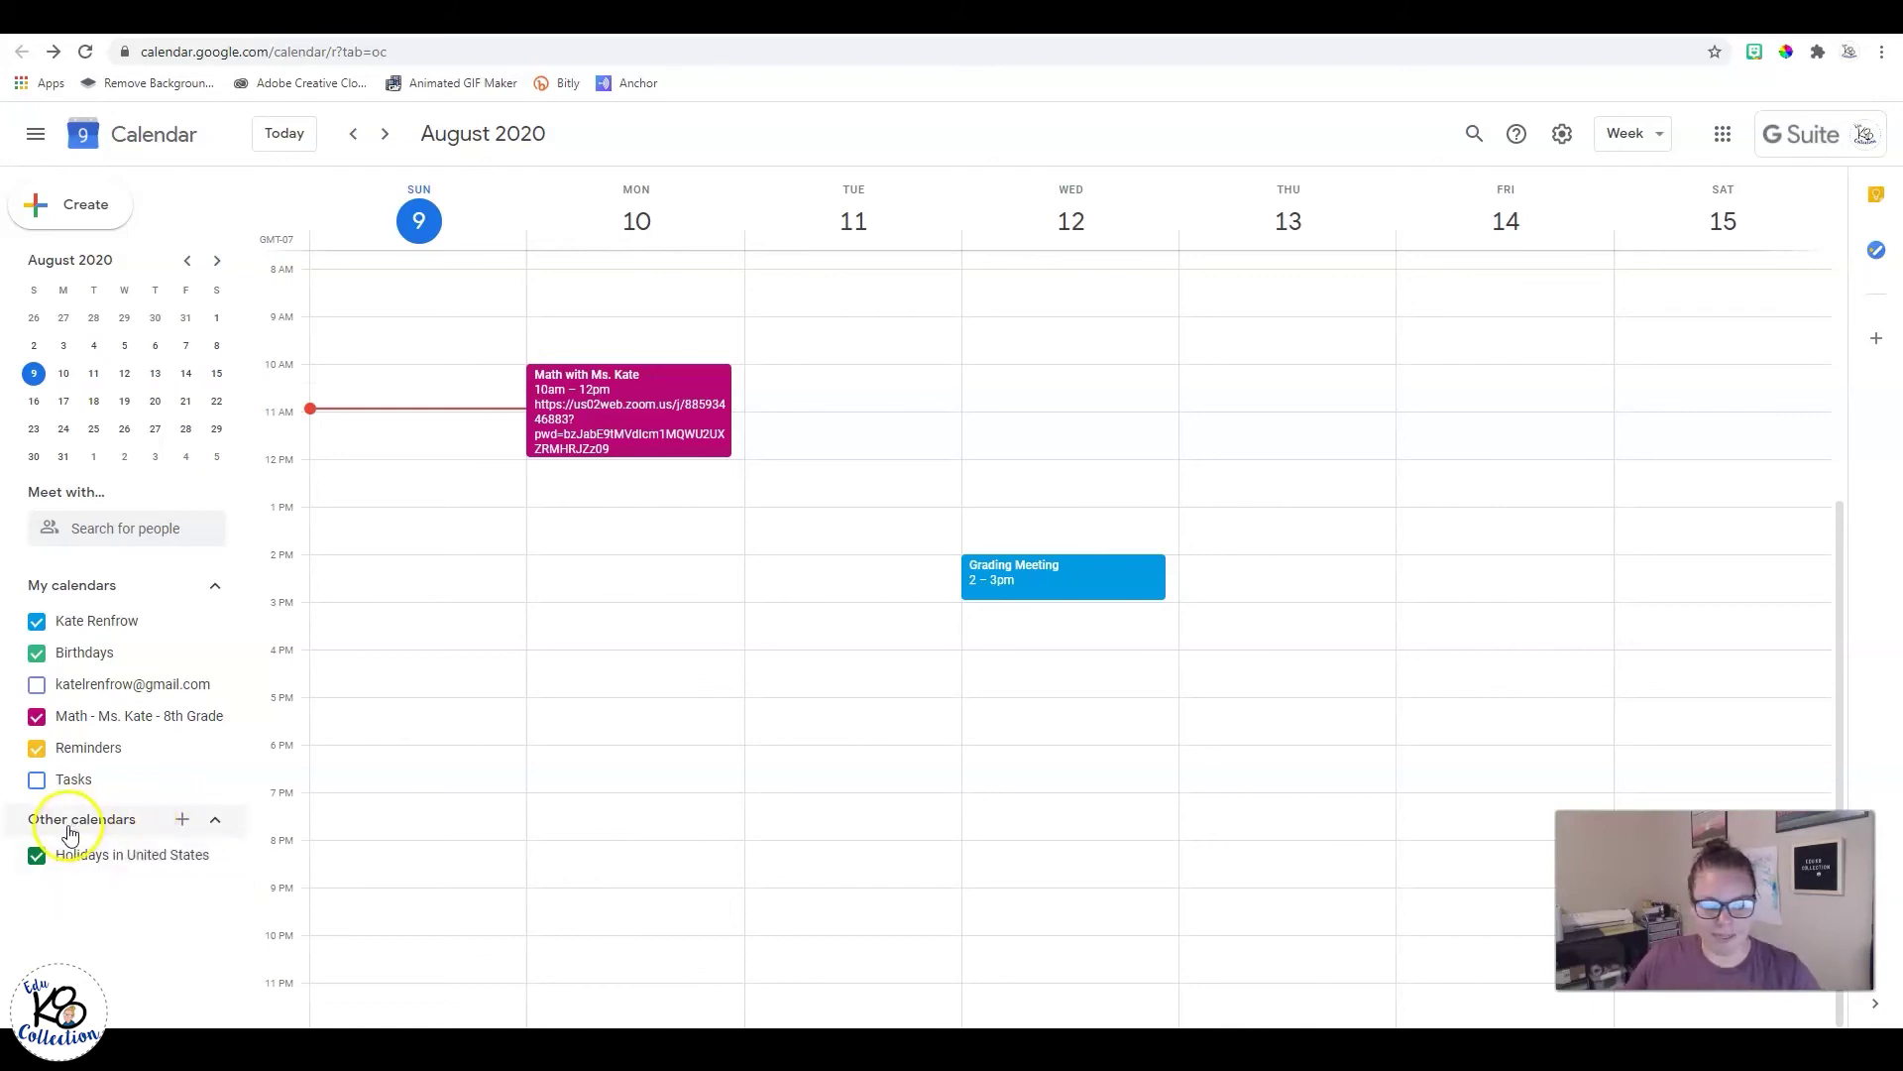
# Step: Create a new calendar named Middle School Department in the Pacific time zone and return to the week view
pyautogui.click(183, 820)
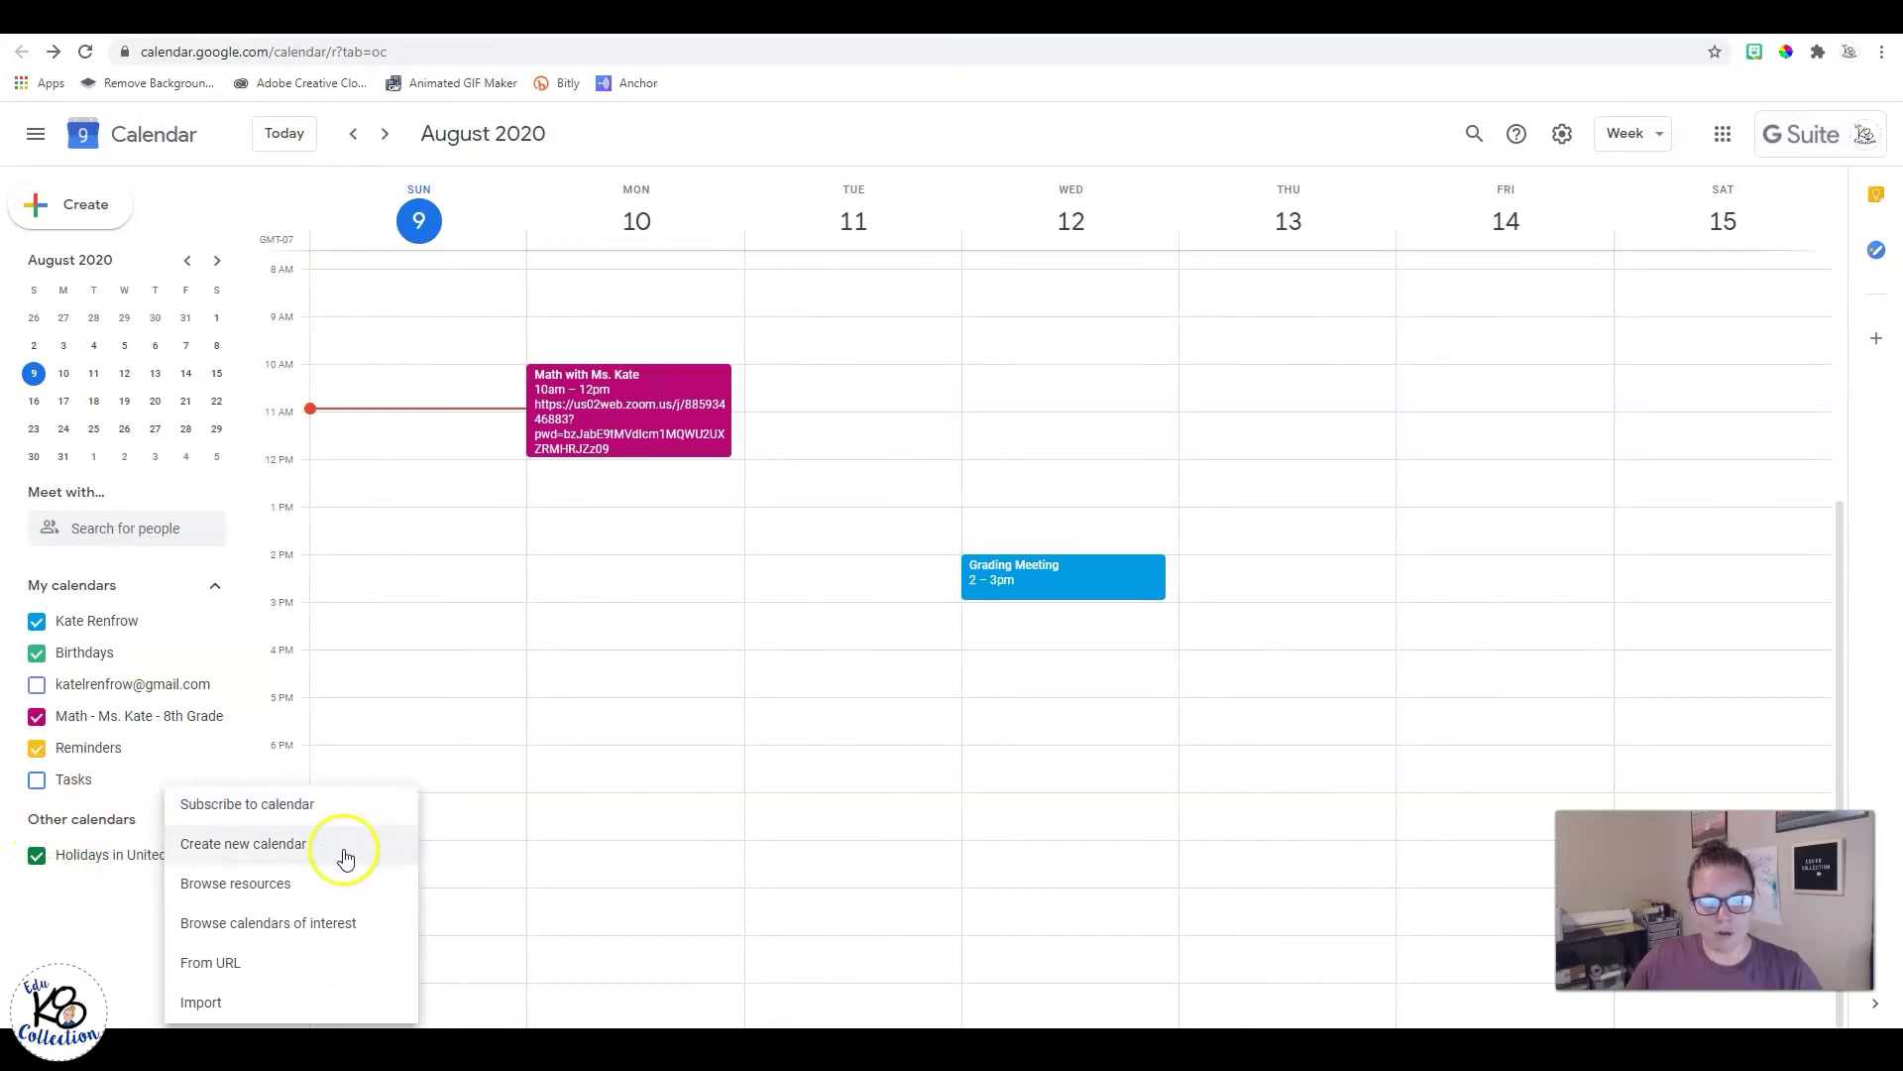
pyautogui.click(220, 849)
pyautogui.click(443, 257)
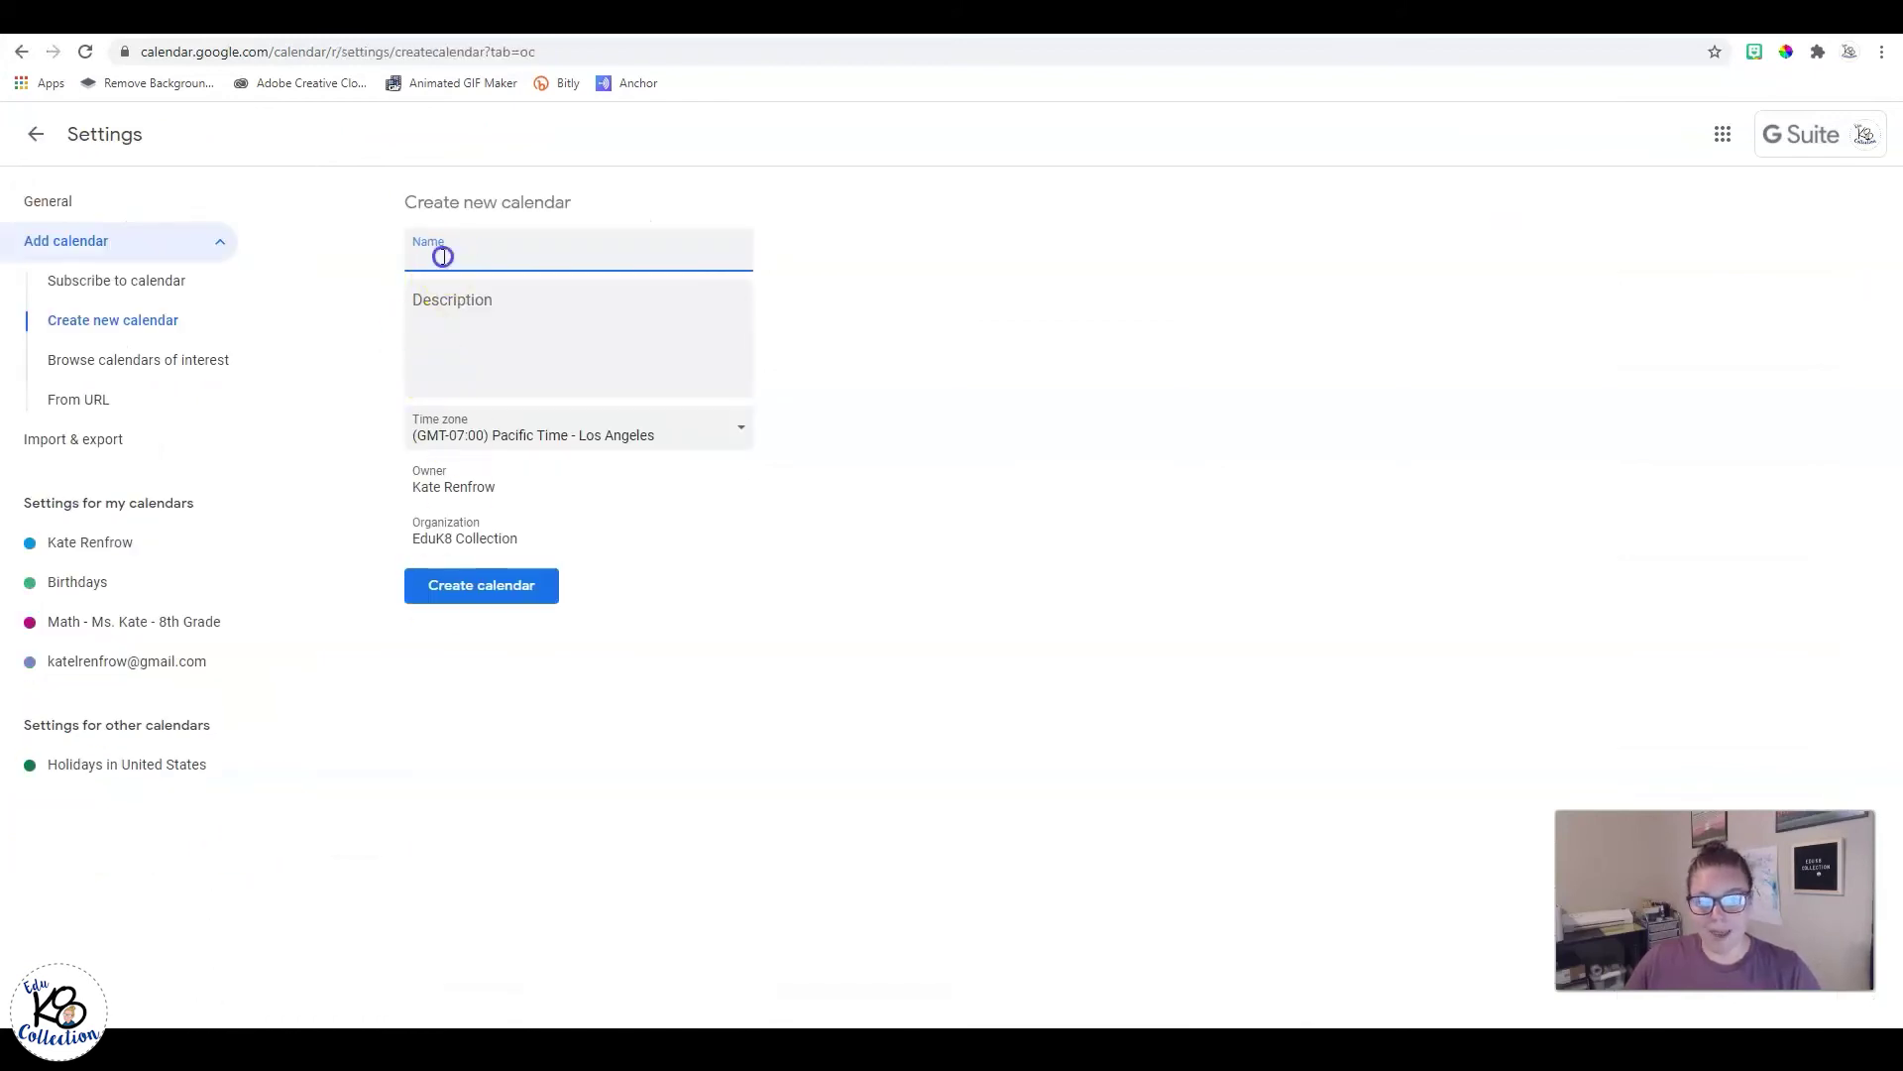
pyautogui.write('Middle School Department')
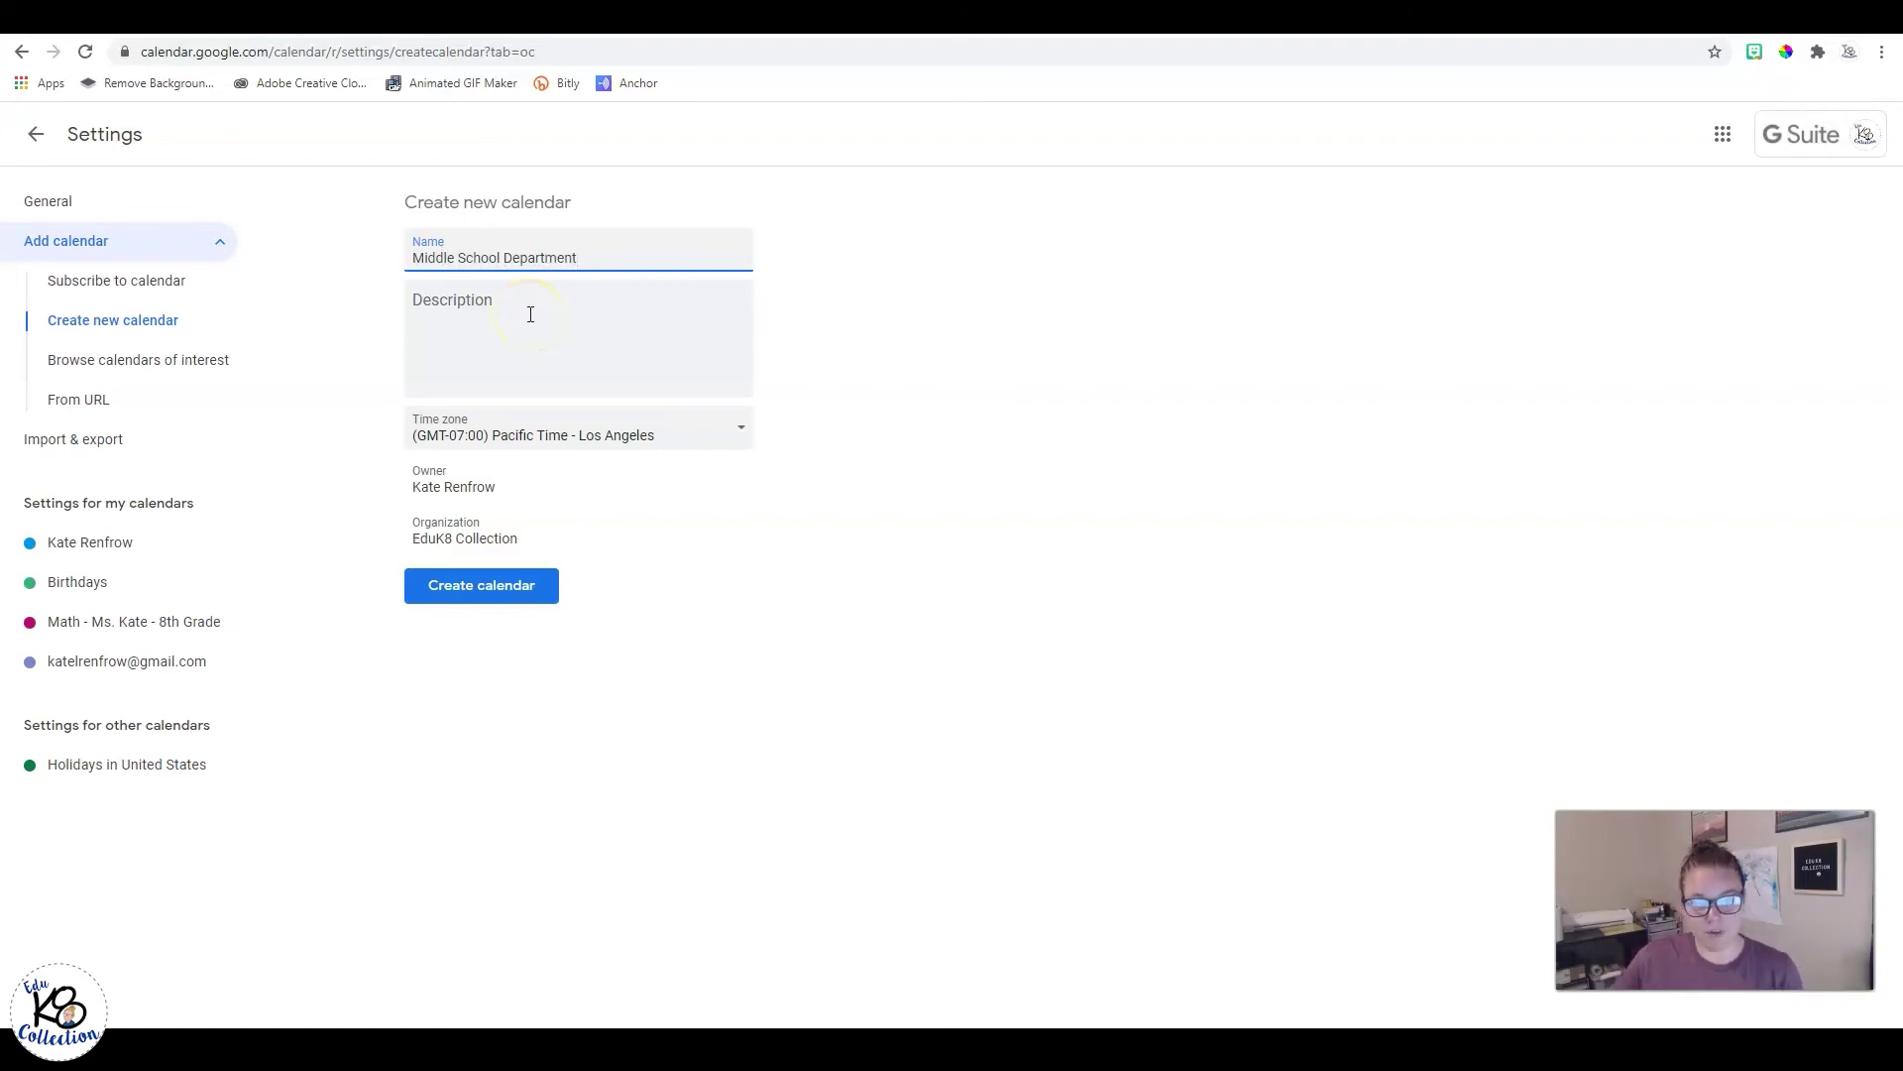
pyautogui.click(531, 315)
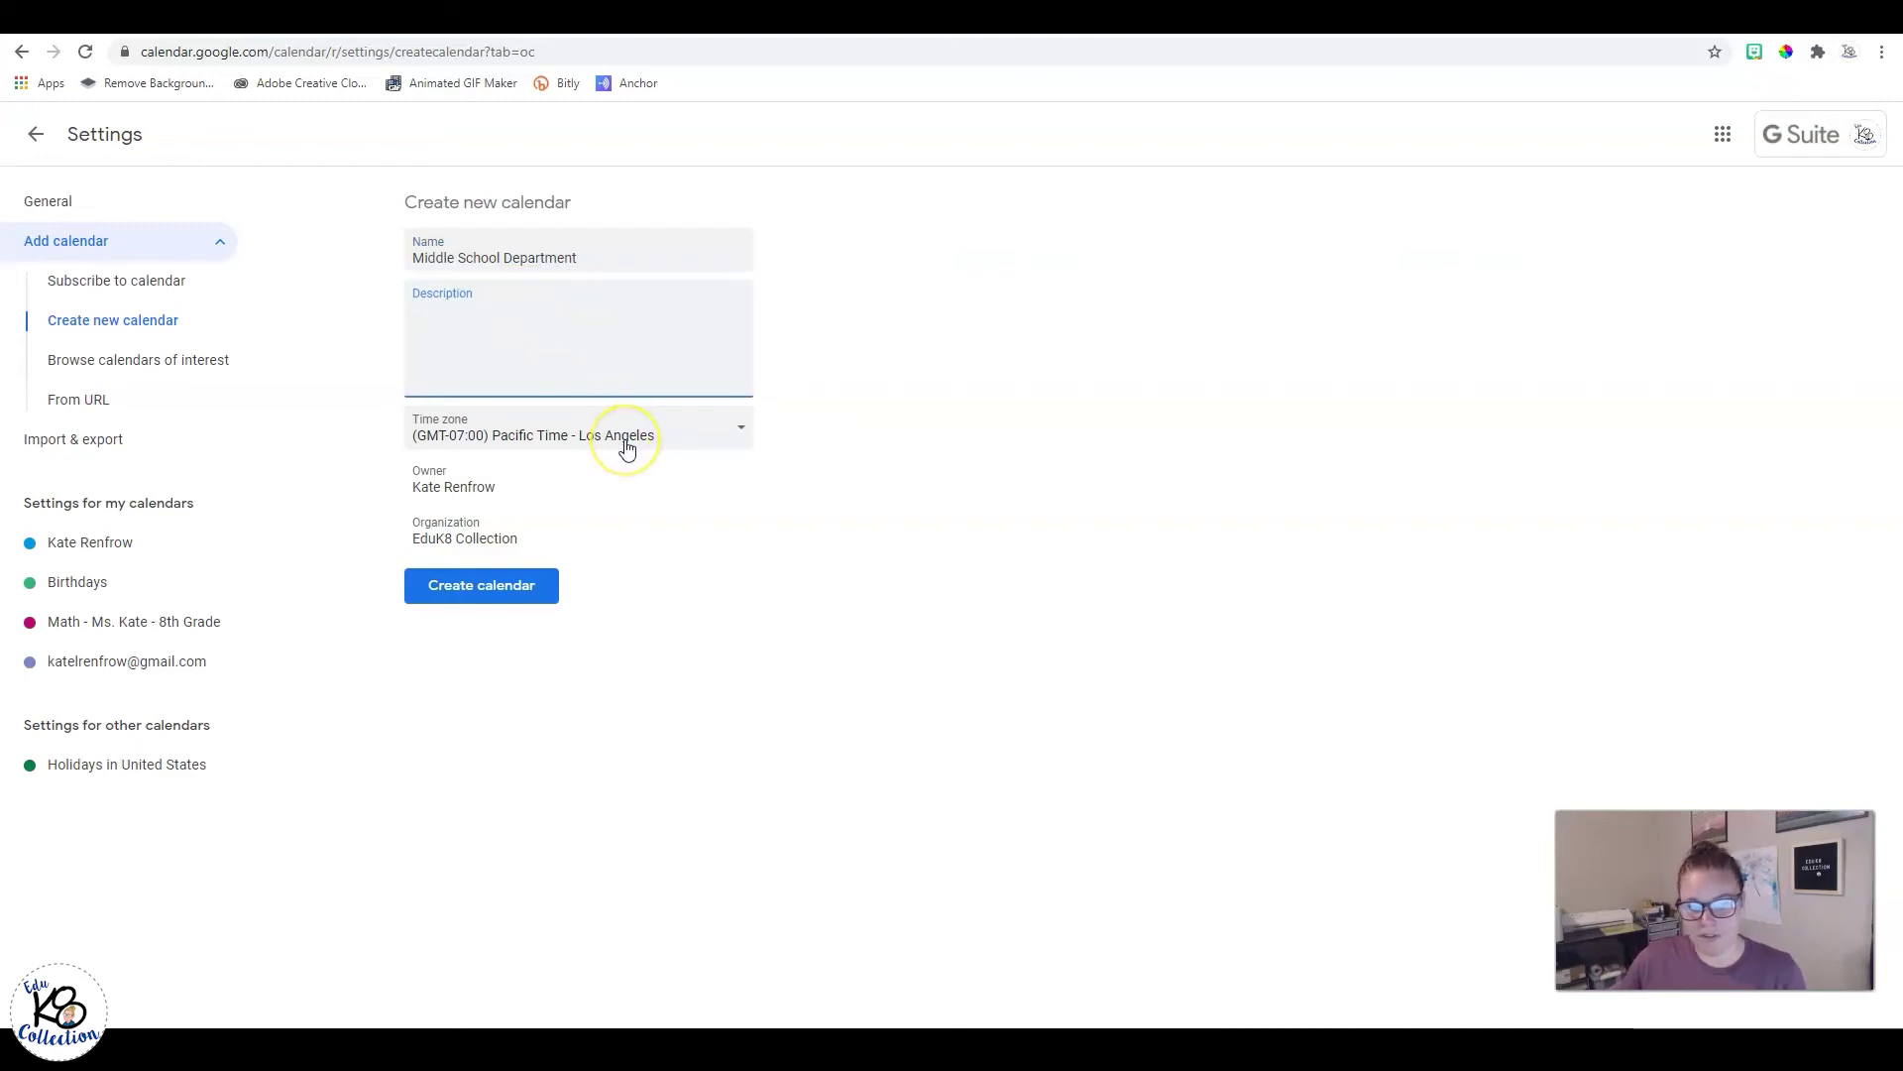
pyautogui.click(476, 588)
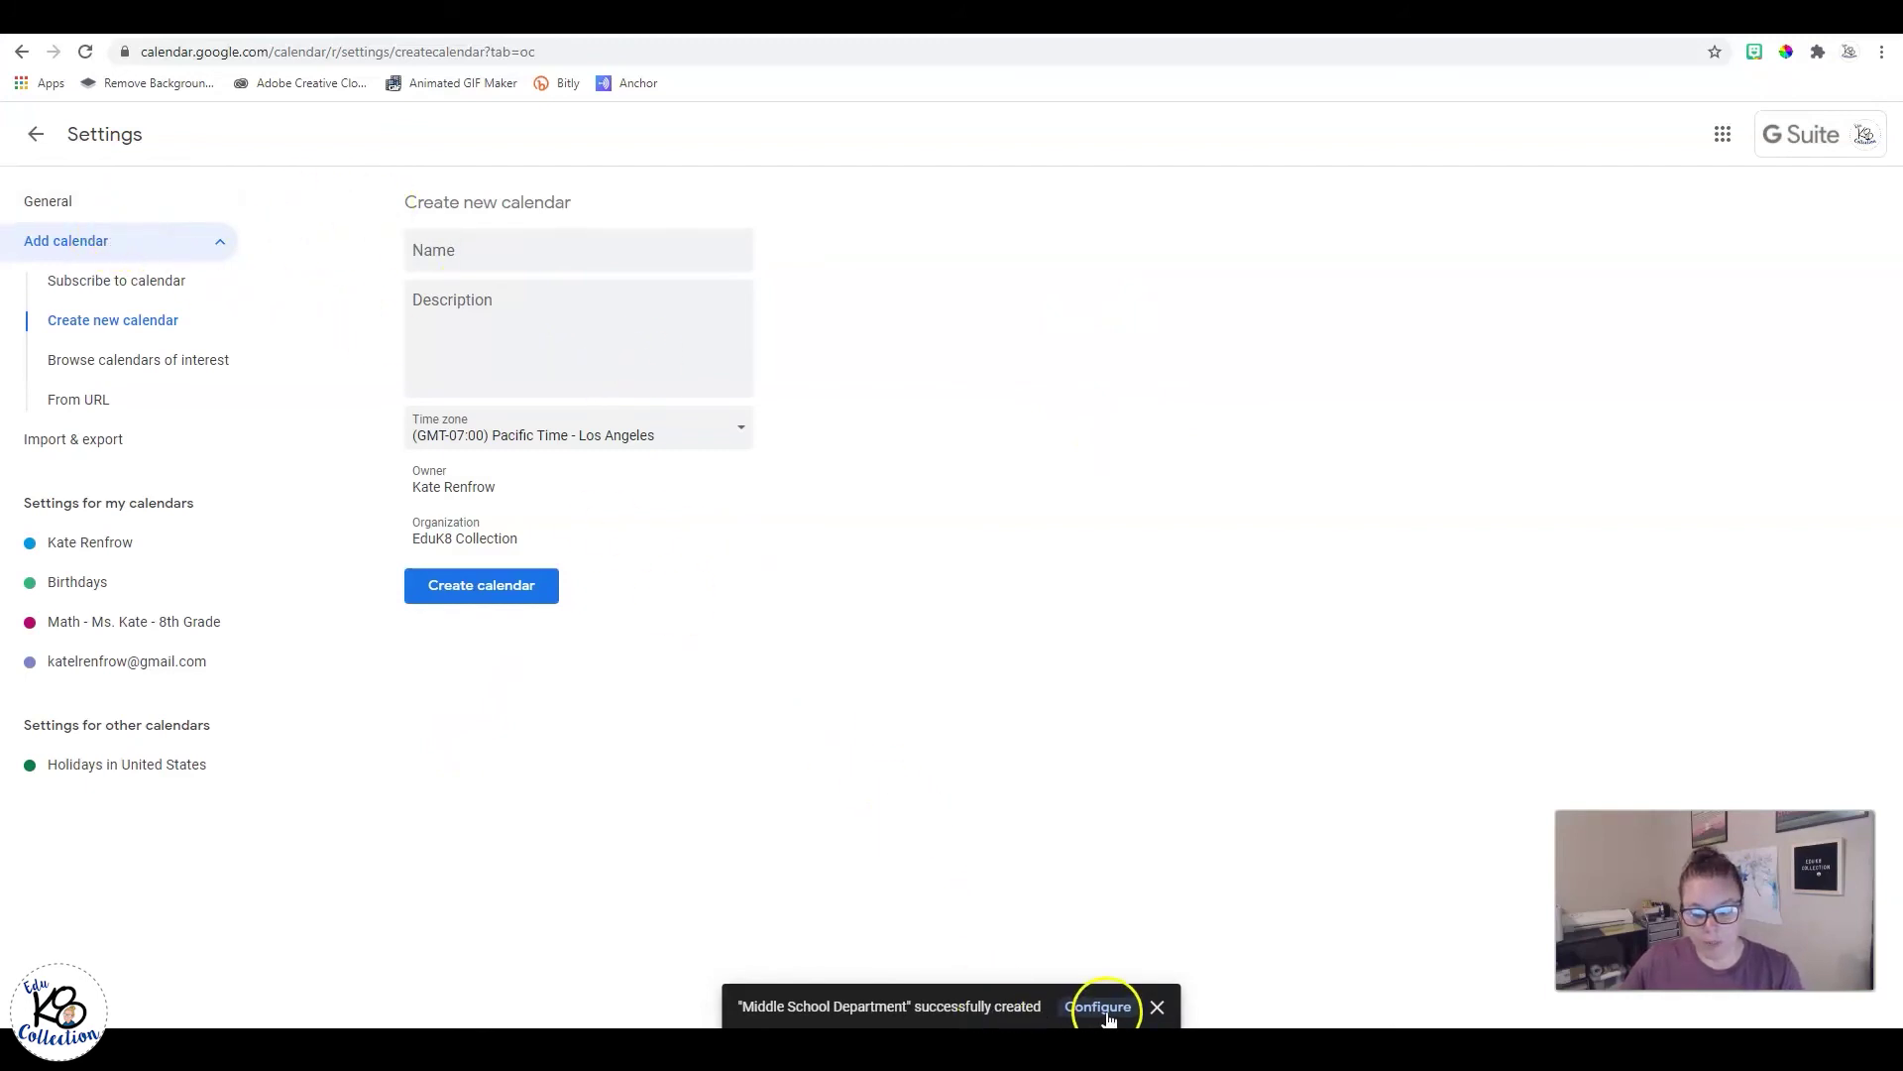
pyautogui.click(35, 134)
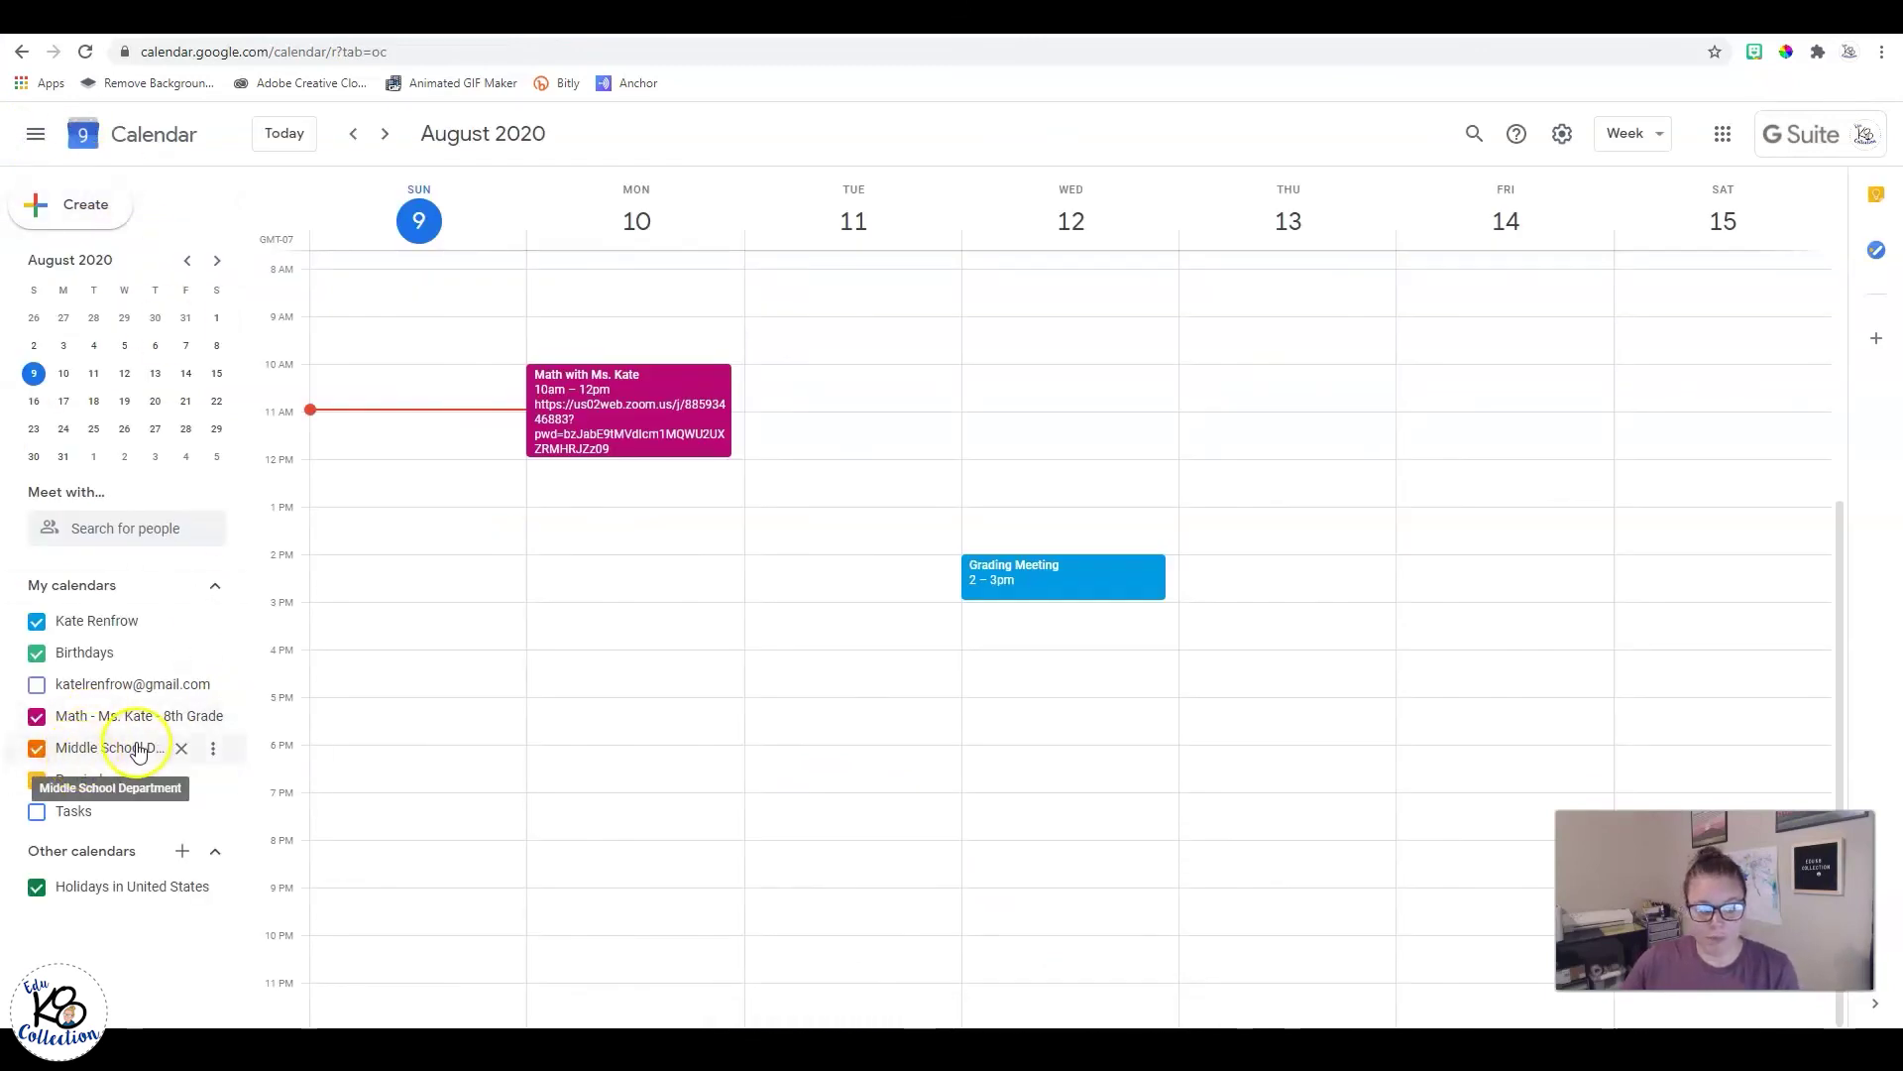
# Step: Open the Middle School Department calendar's sharing settings, review its access permissions and shareable link, and dismiss the link without copying it
pyautogui.click(214, 751)
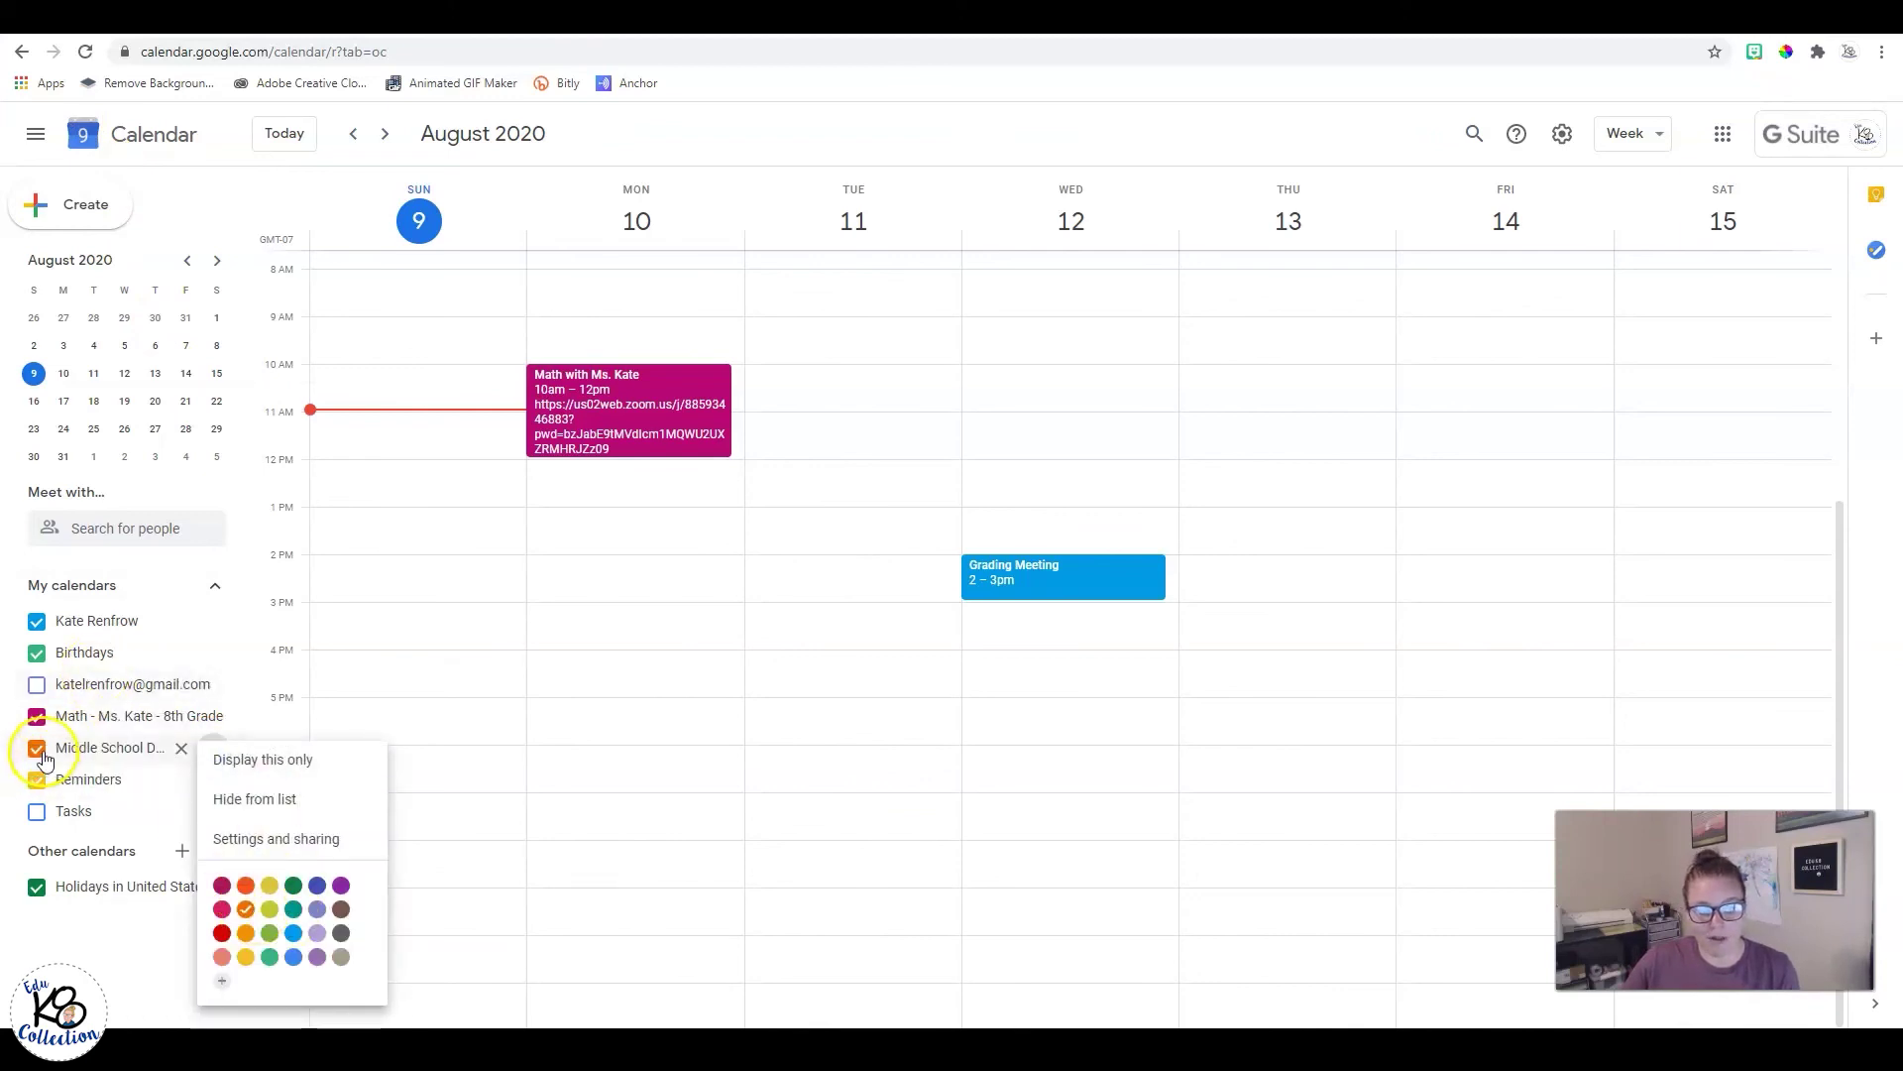
pyautogui.click(245, 848)
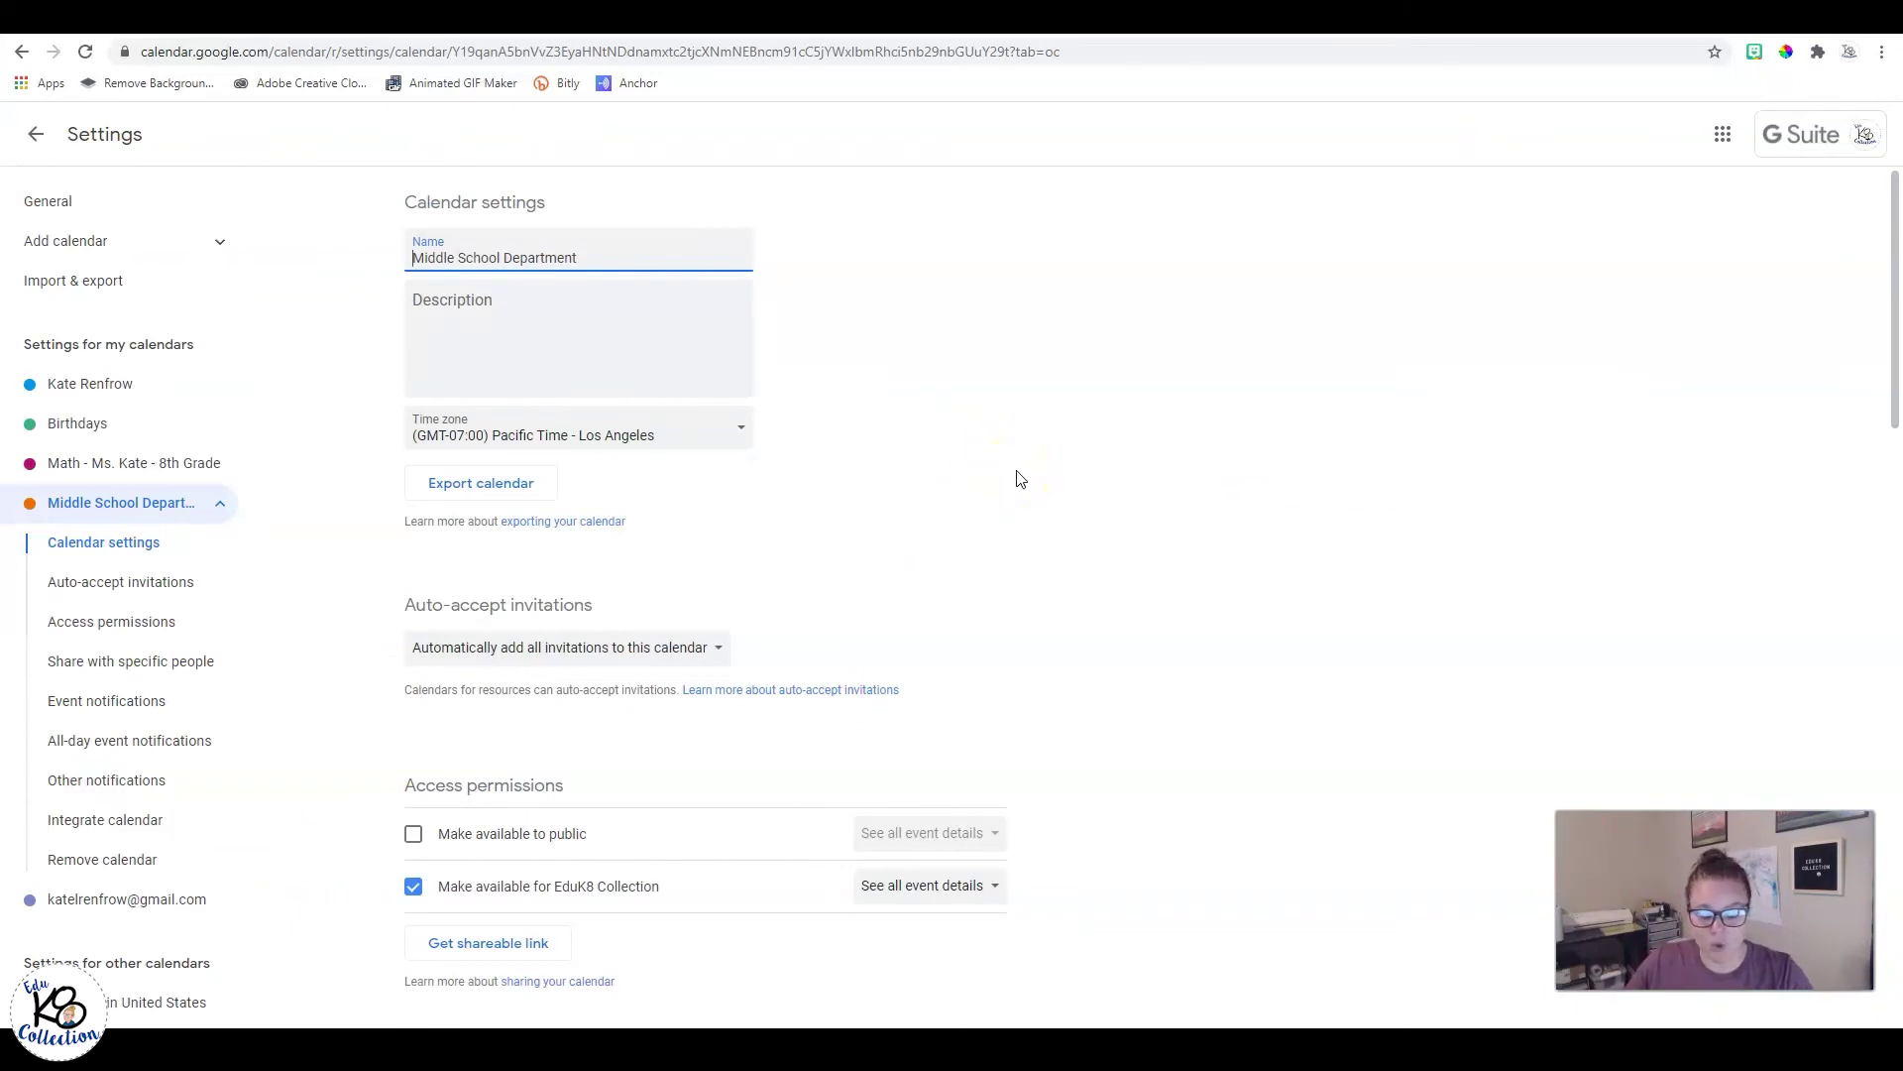
pyautogui.scroll(-4, 1021, 480)
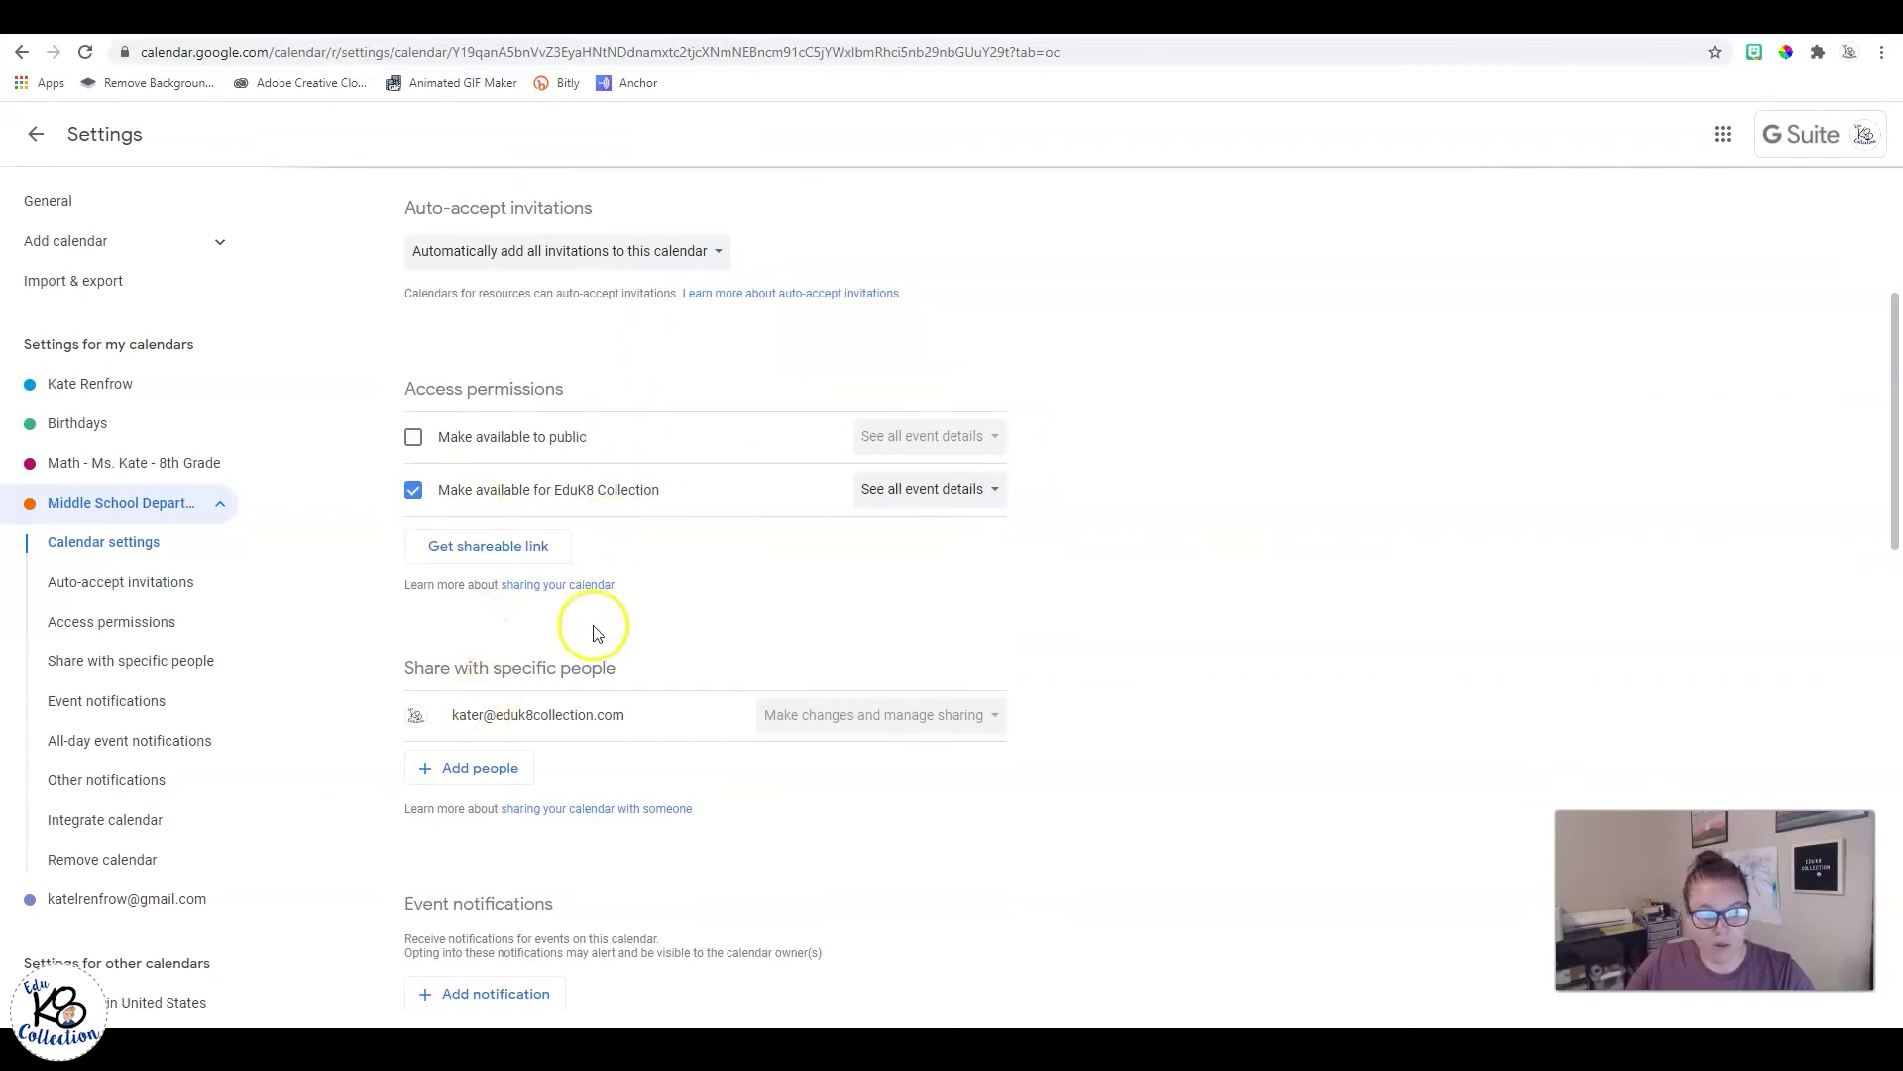
pyautogui.moveTo(402, 391); pyautogui.dragTo(567, 390)
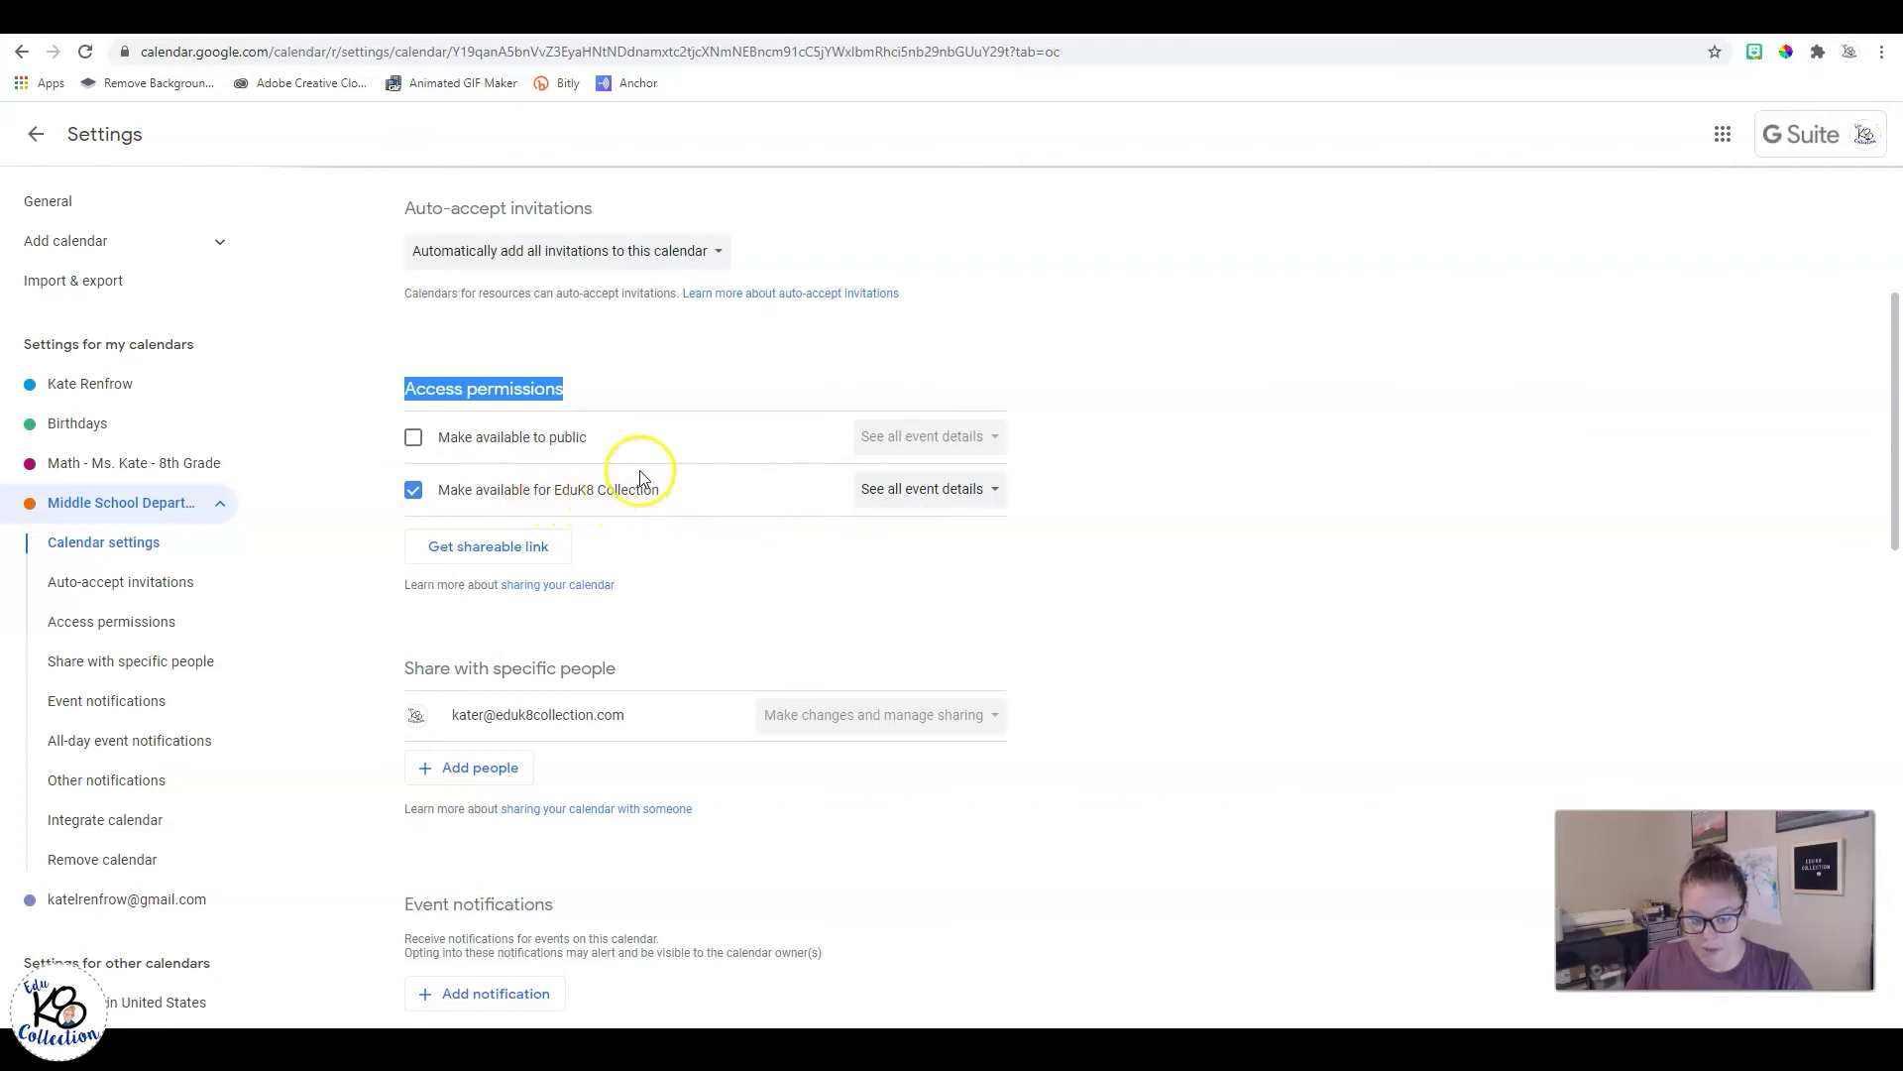
pyautogui.click(484, 547)
pyautogui.click(898, 585)
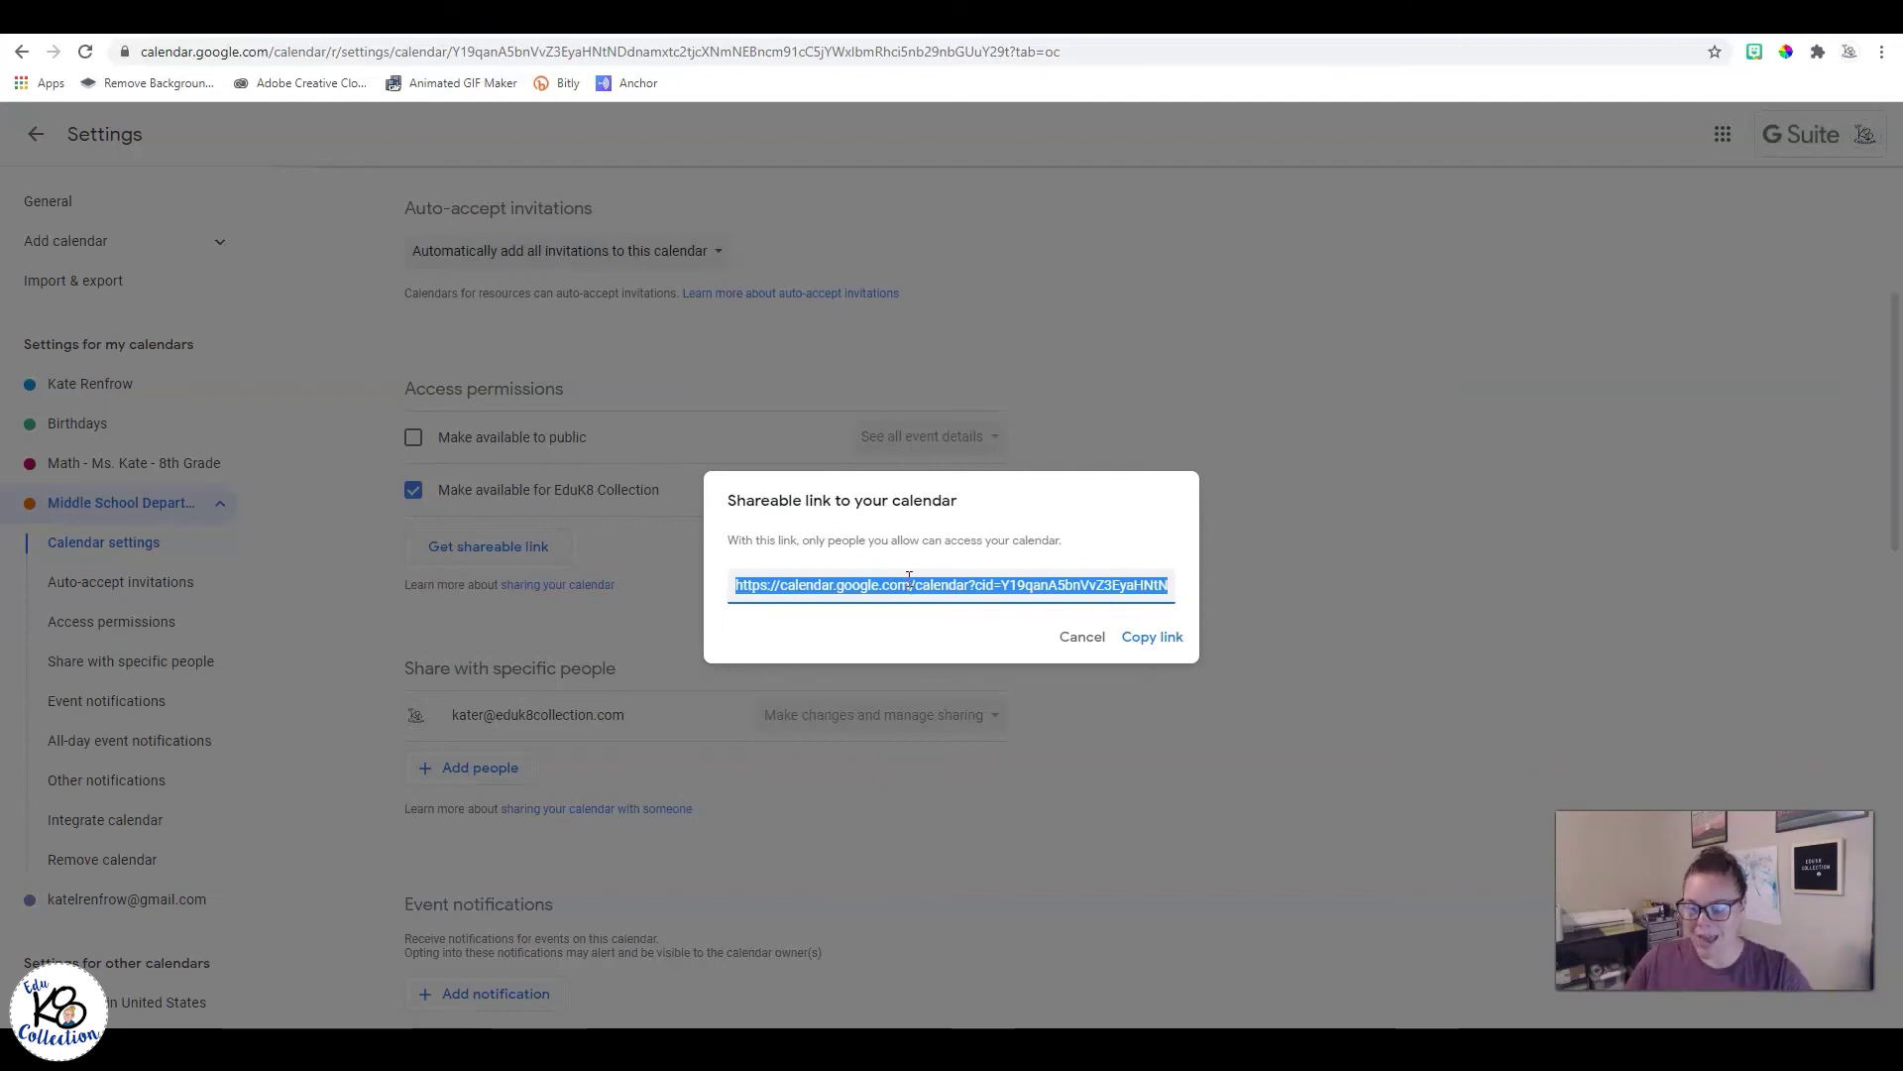
pyautogui.click(1086, 637)
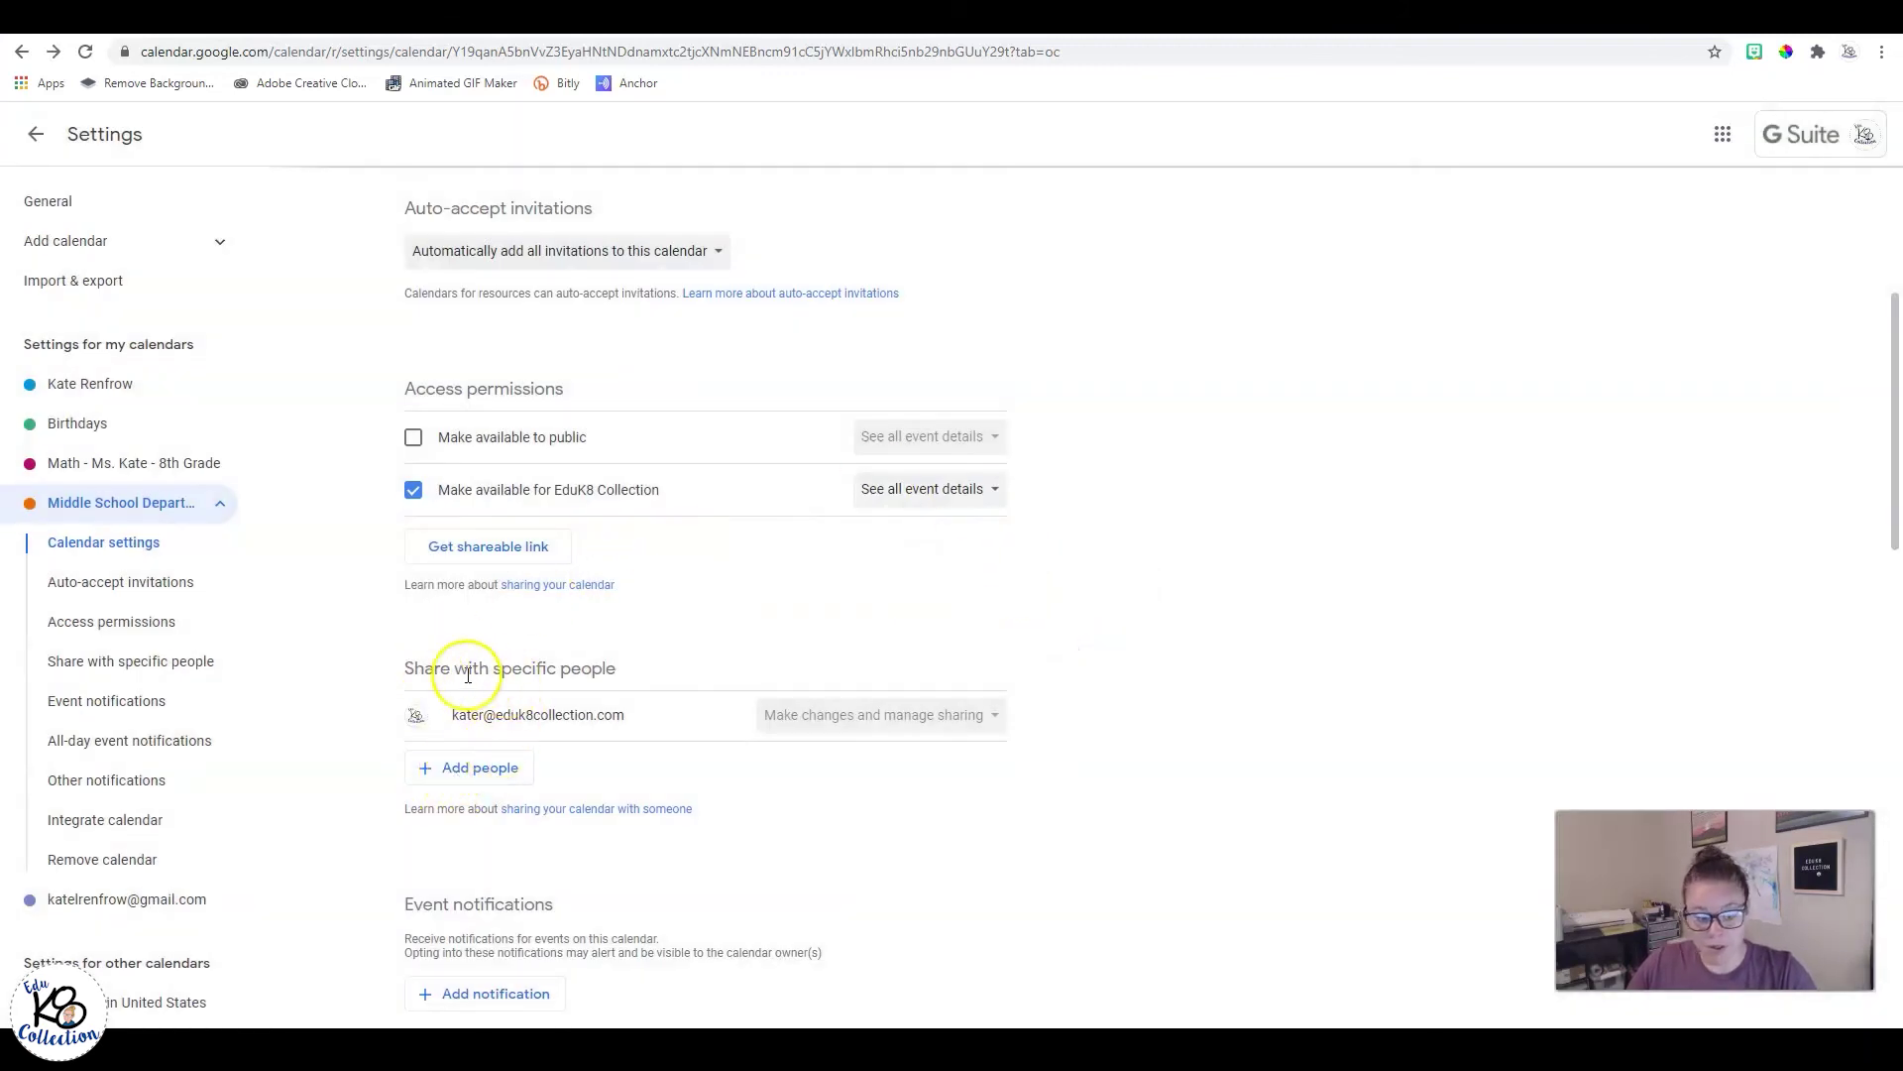
# Step: Review the permission levels for sharing the Middle School Department calendar with specific people, and leave its settings without adding anyone
pyautogui.moveTo(399, 668); pyautogui.dragTo(602, 670)
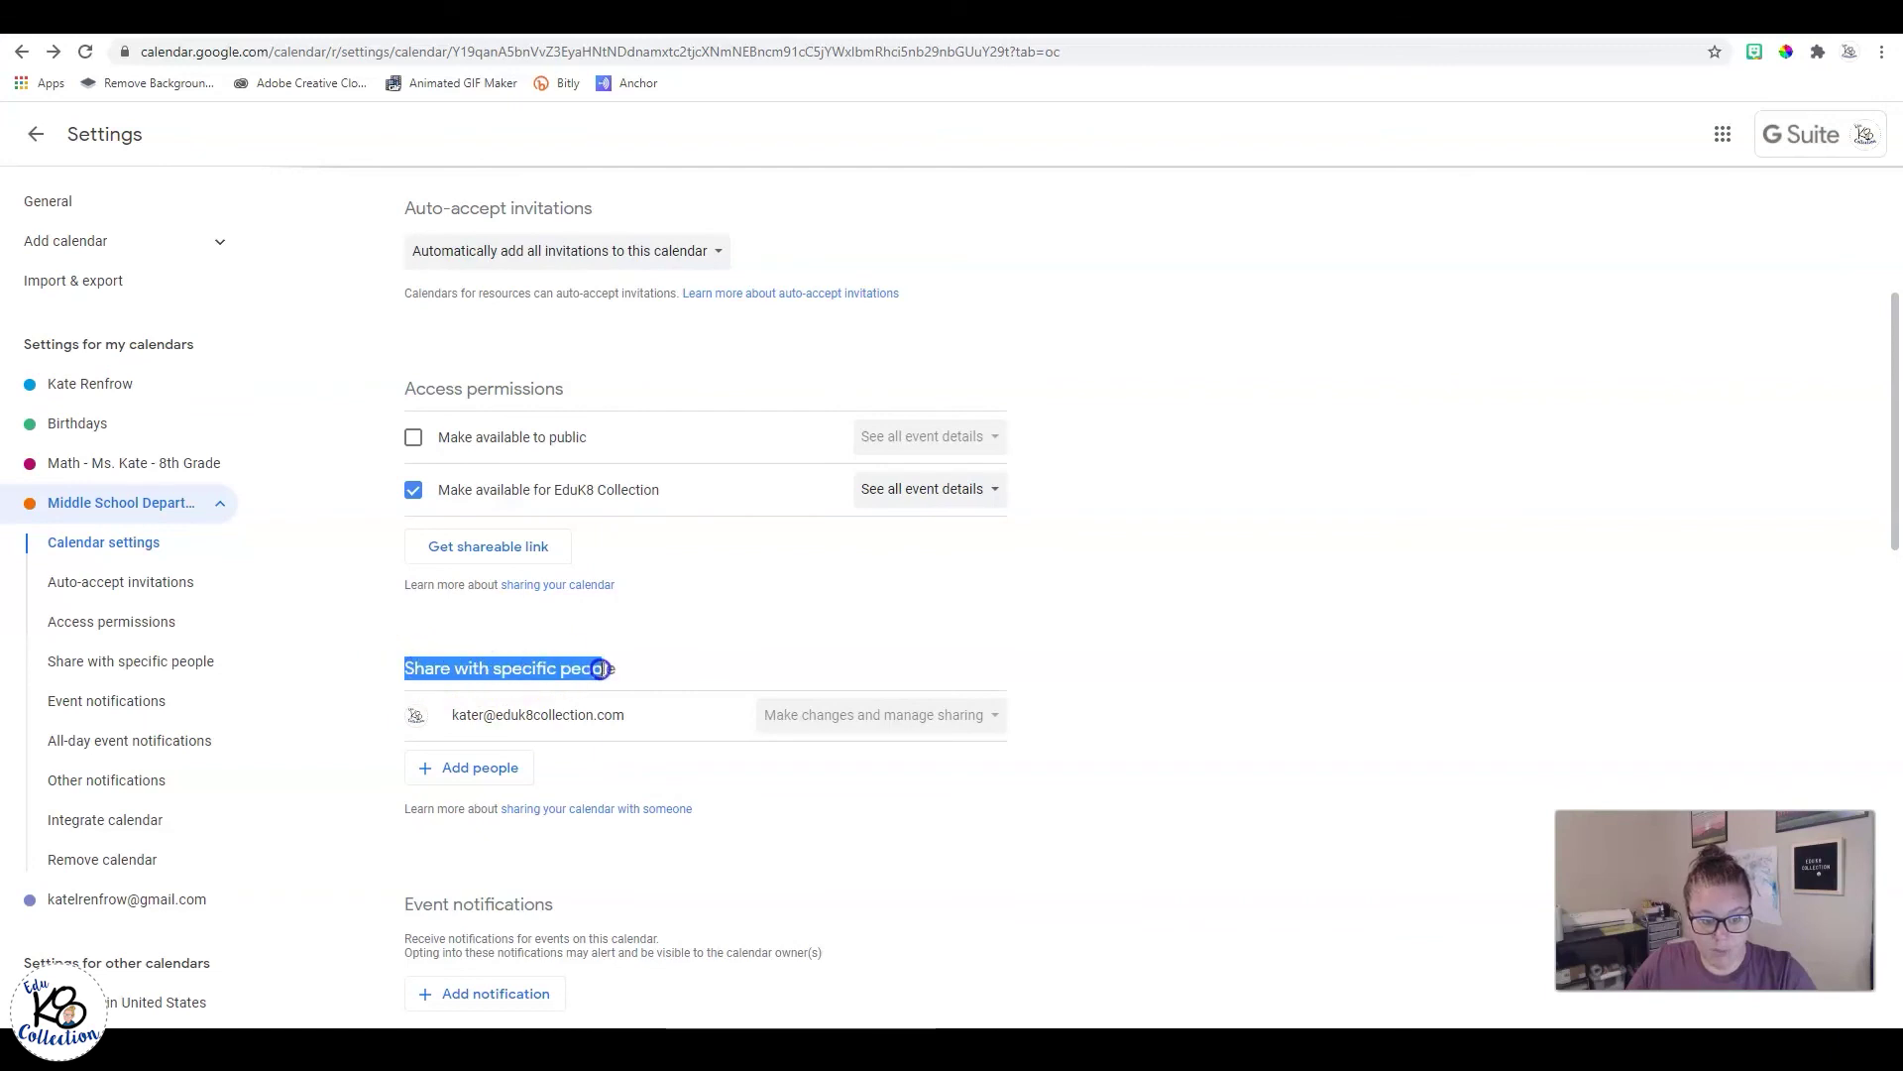
pyautogui.click(476, 773)
pyautogui.click(868, 536)
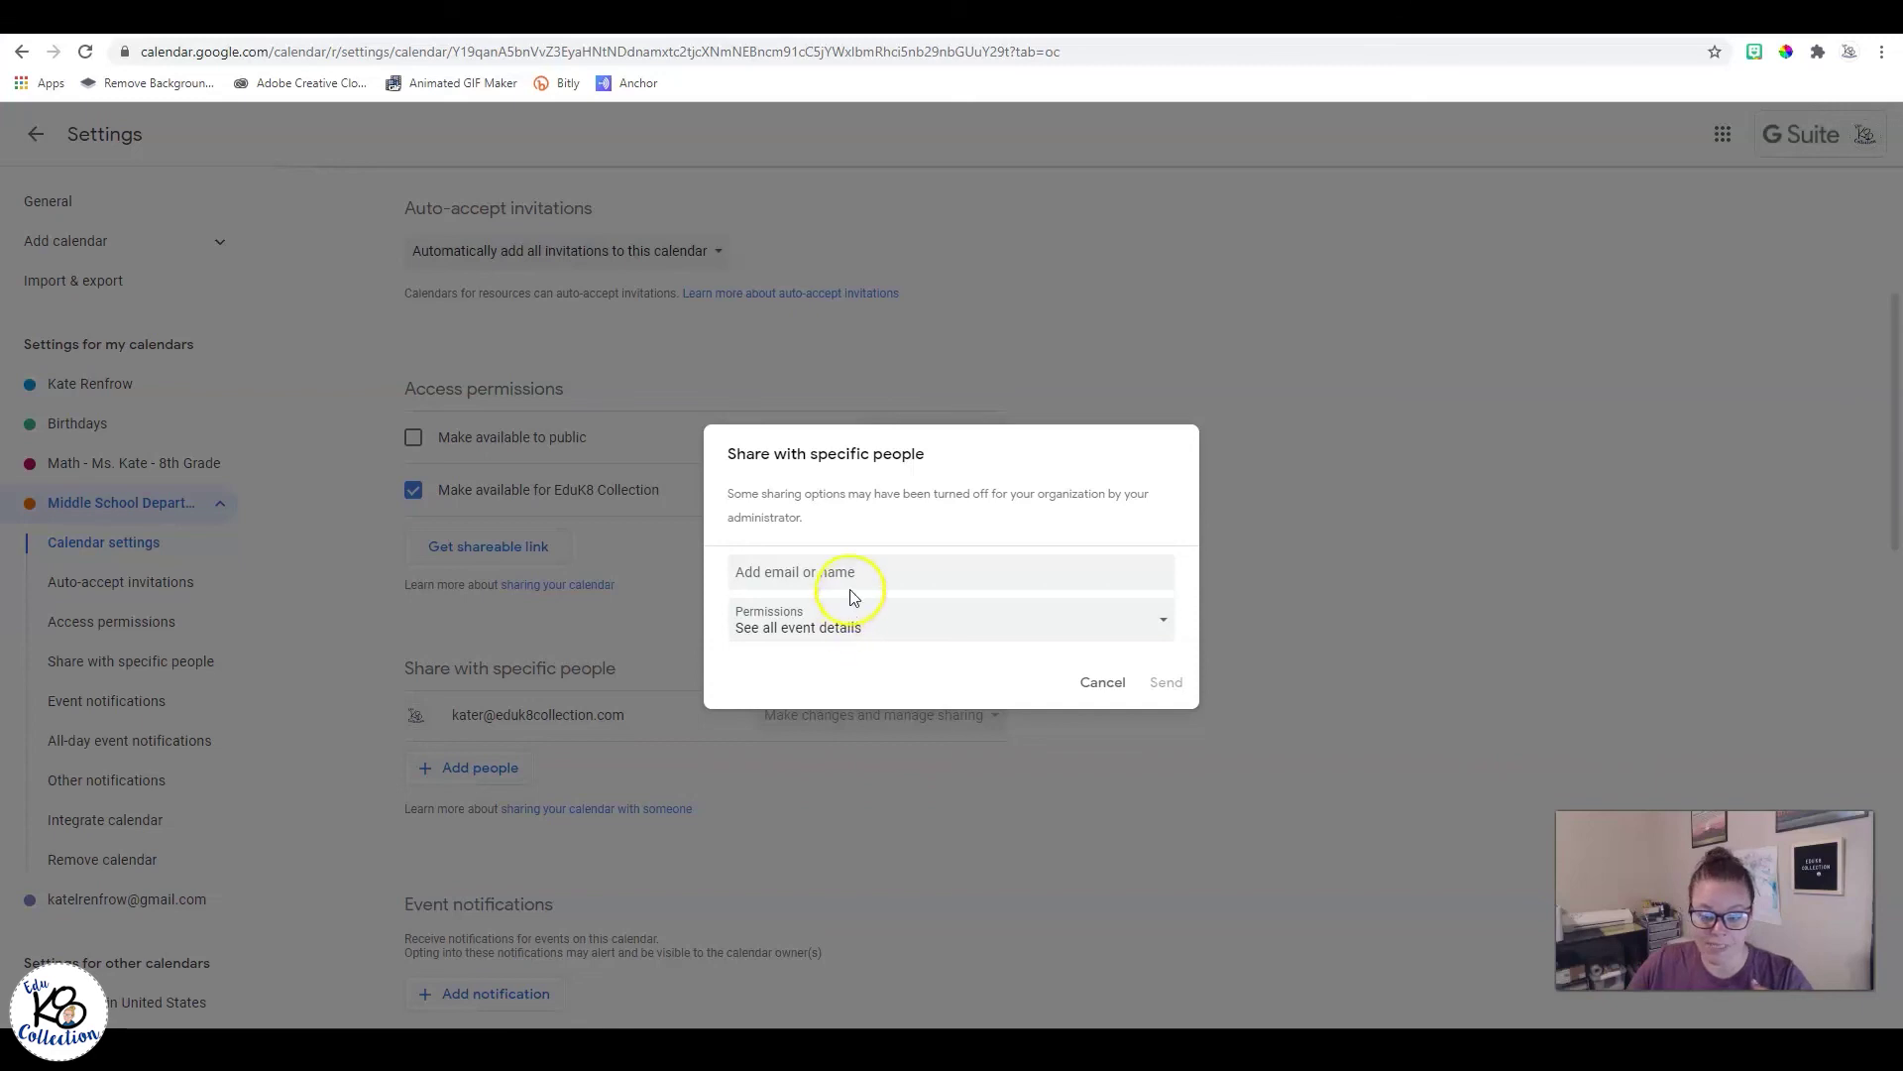
pyautogui.click(845, 629)
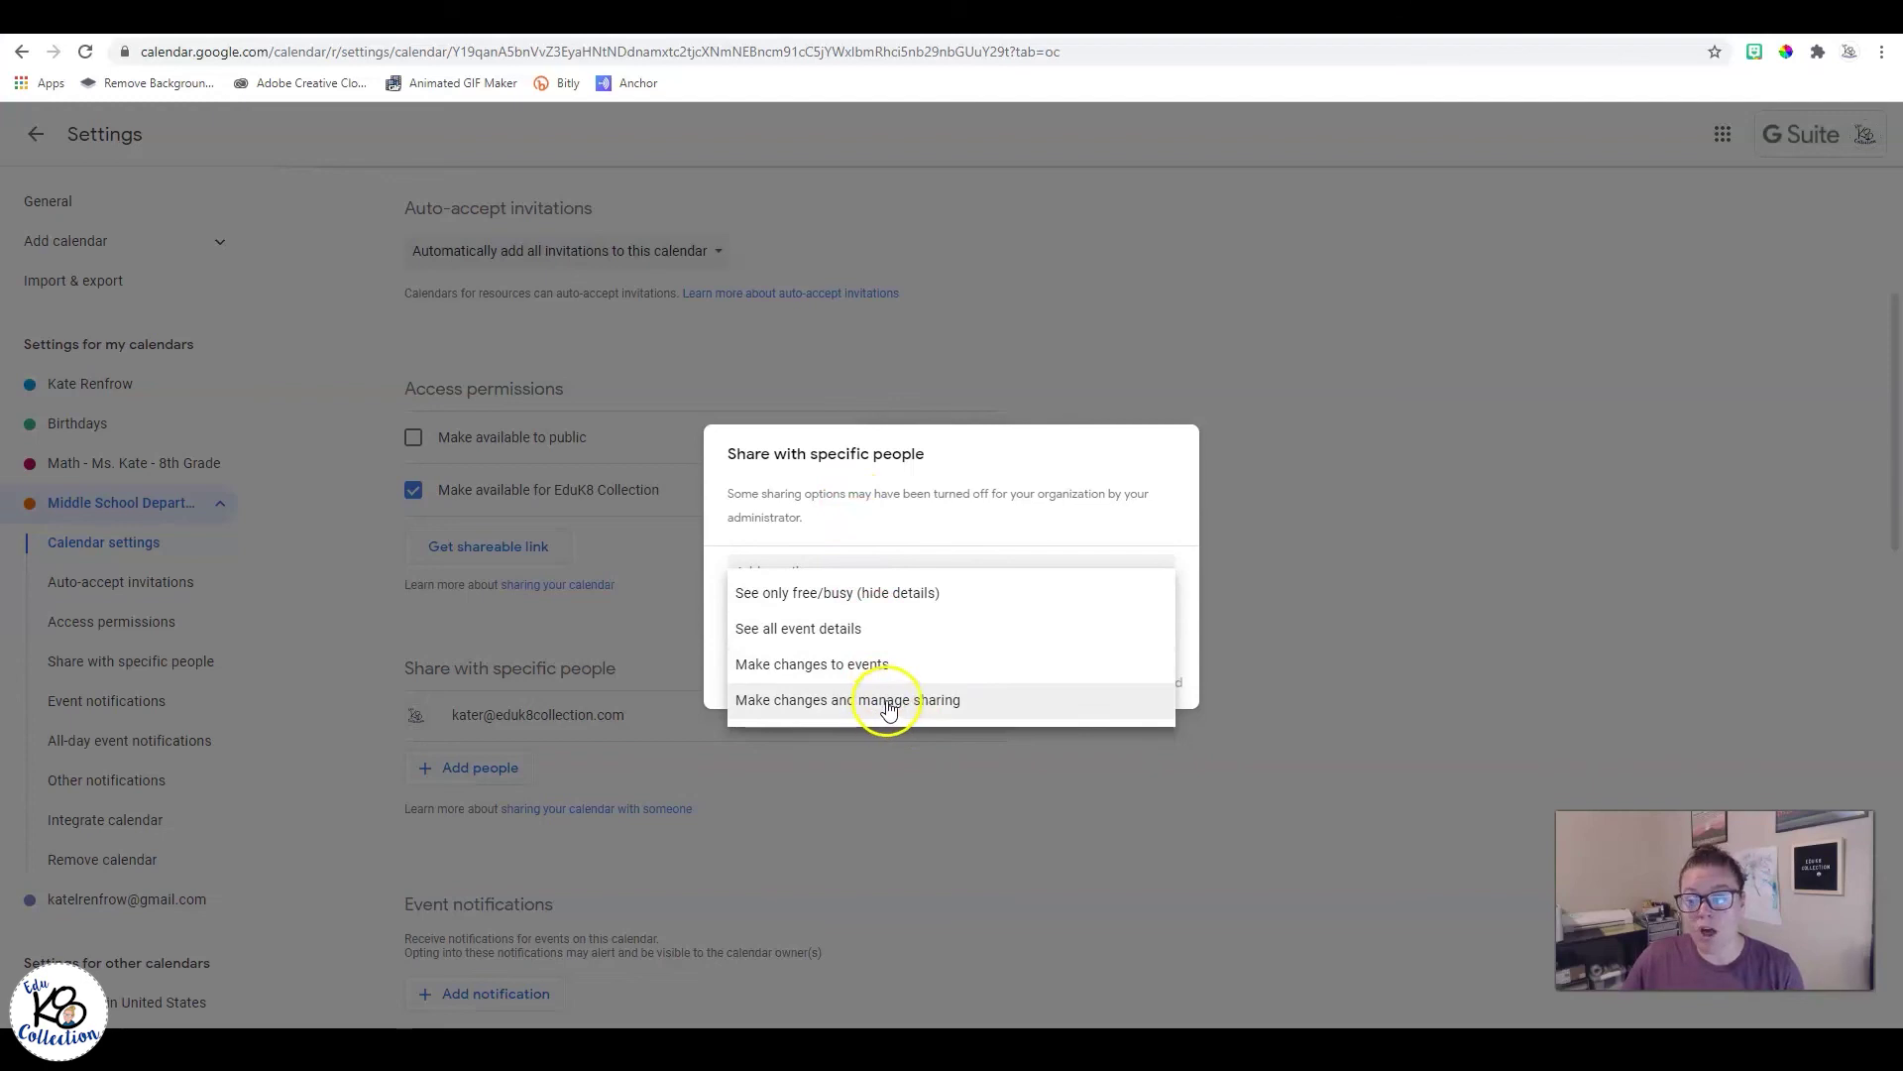
pyautogui.click(1388, 727)
pyautogui.click(1508, 452)
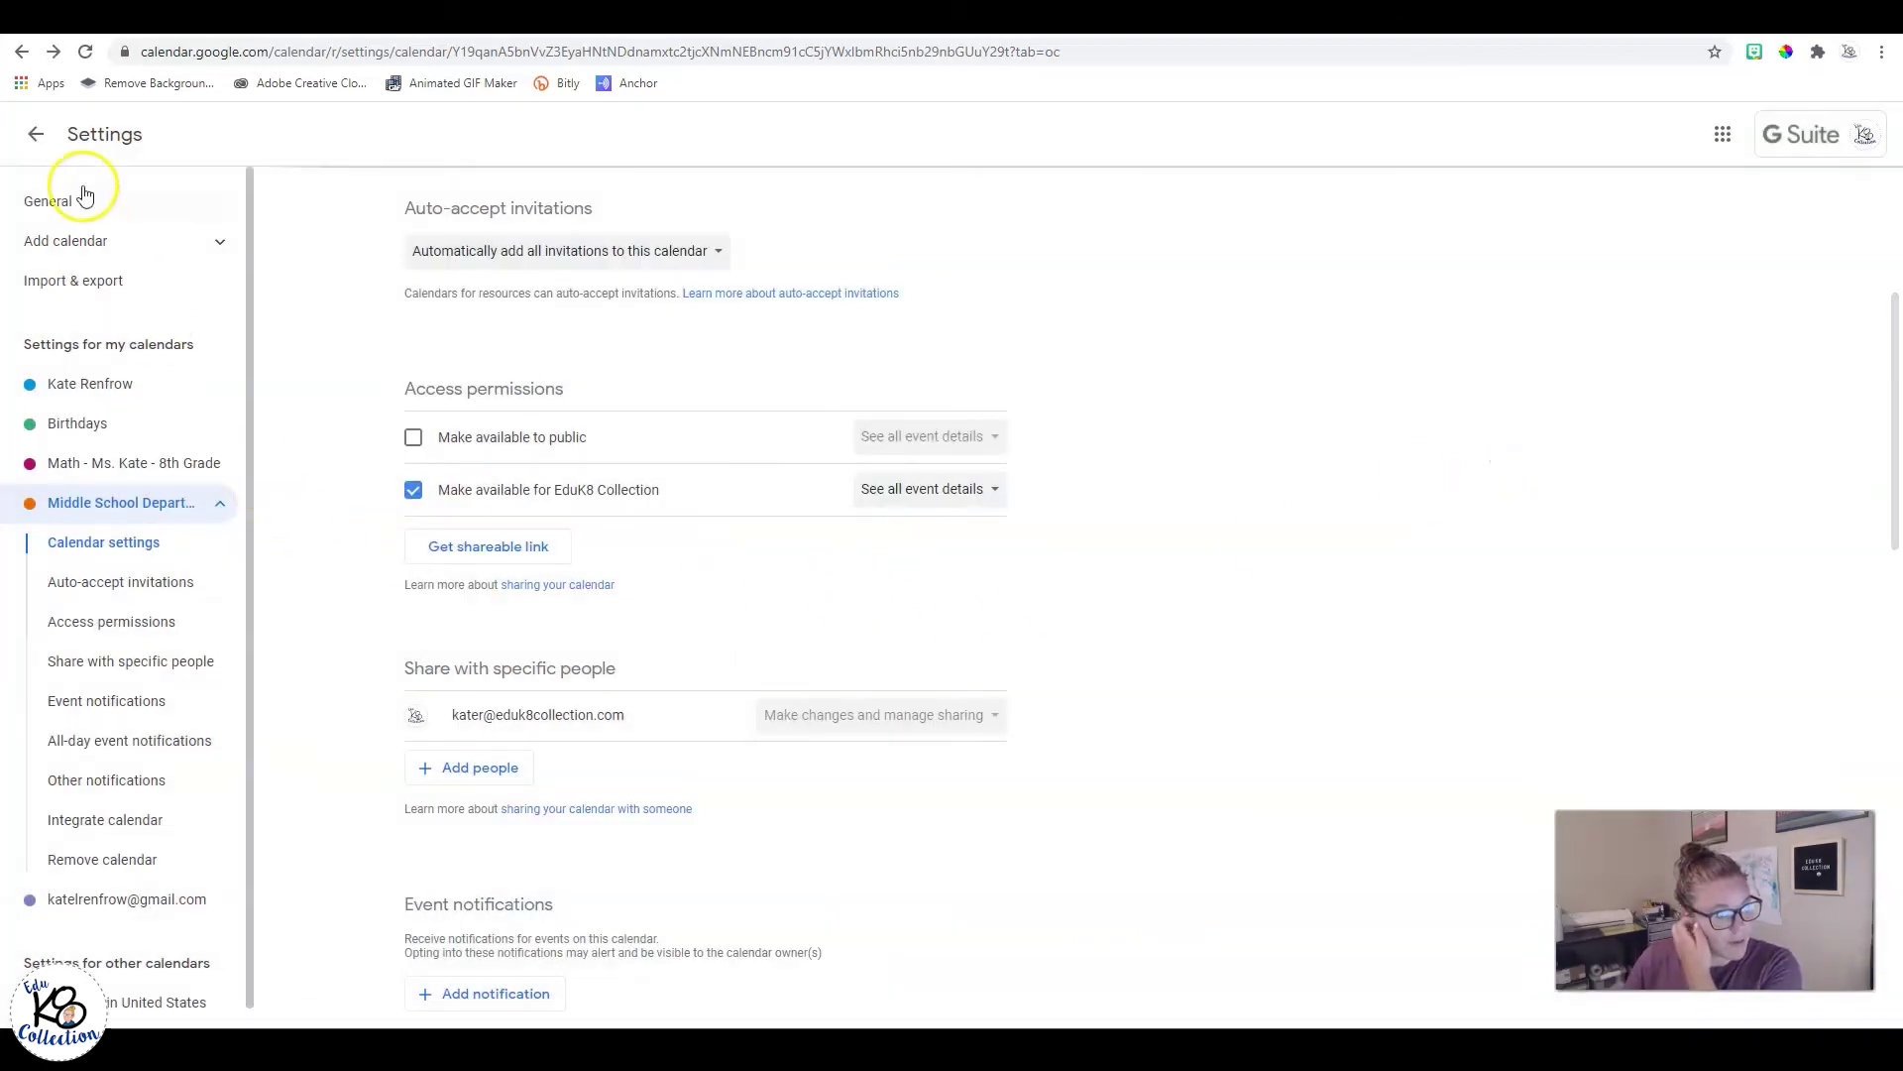
pyautogui.scroll(-2, 594, 628)
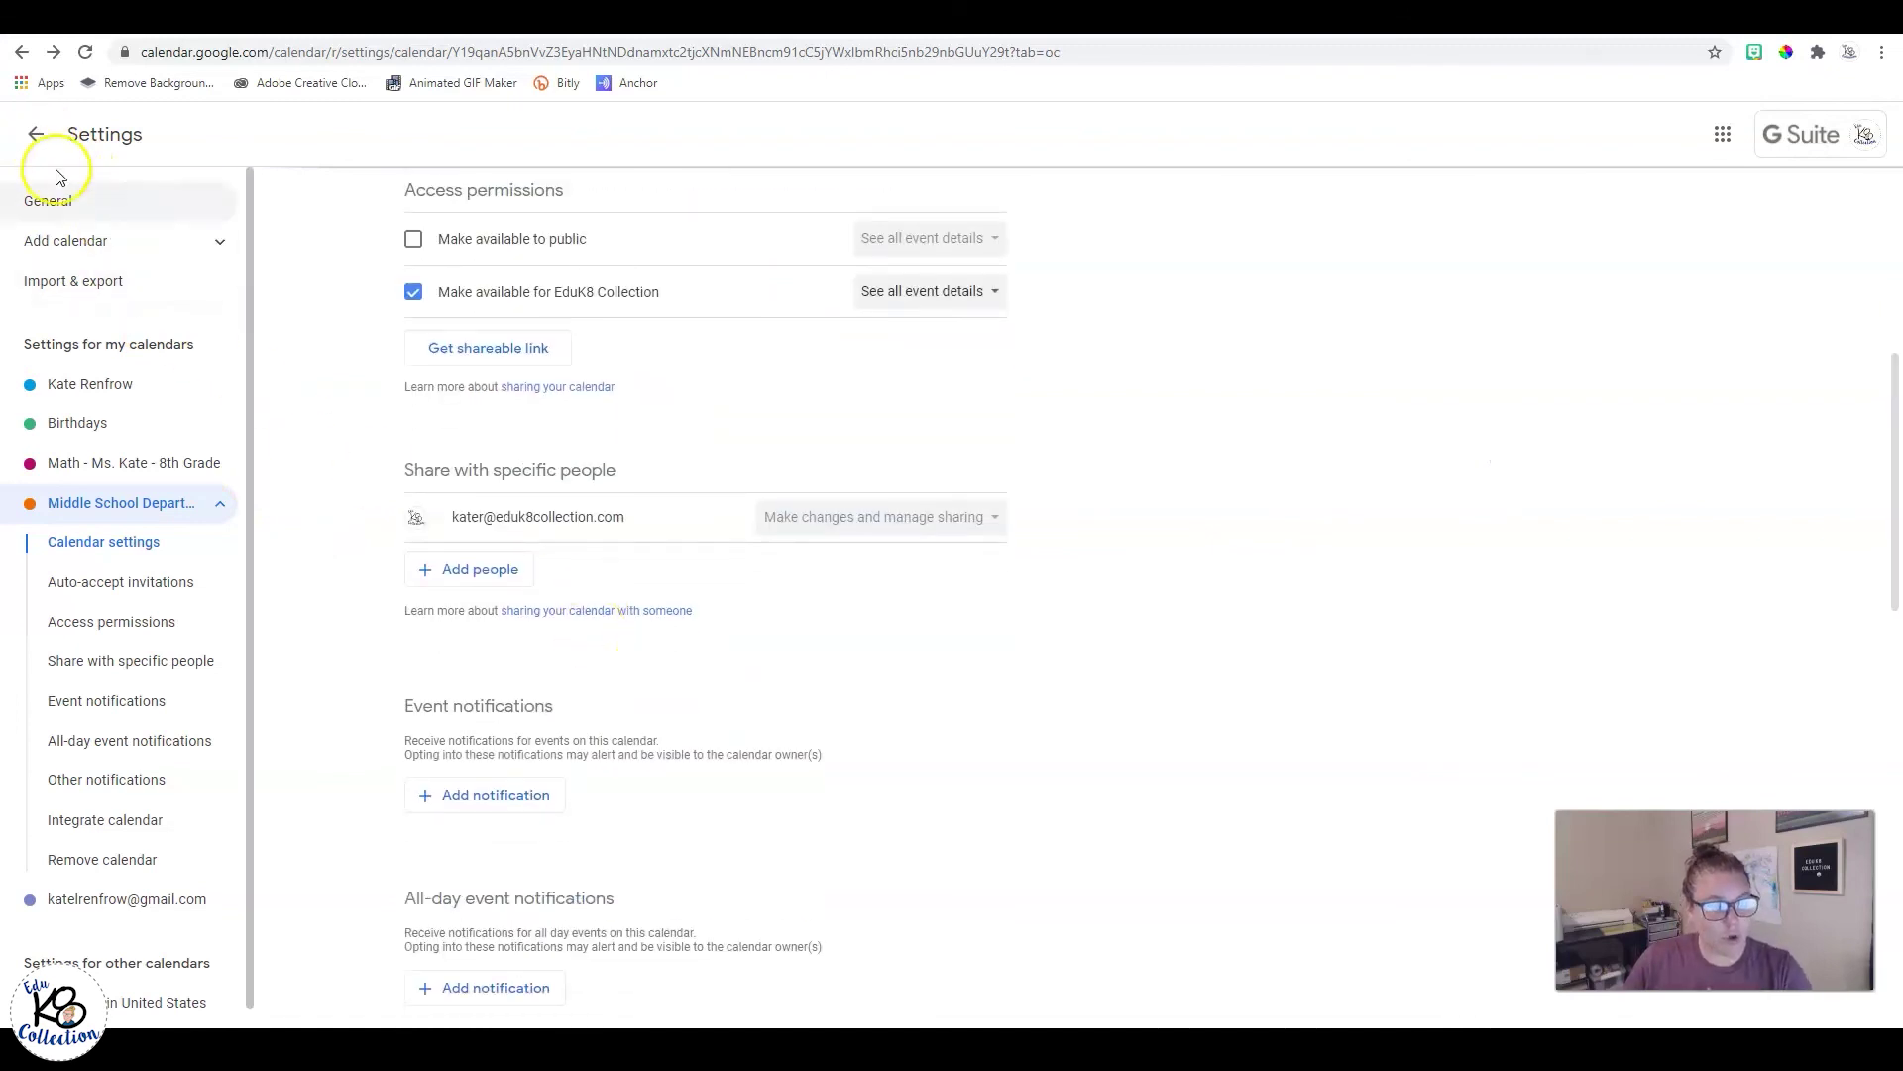
pyautogui.click(36, 134)
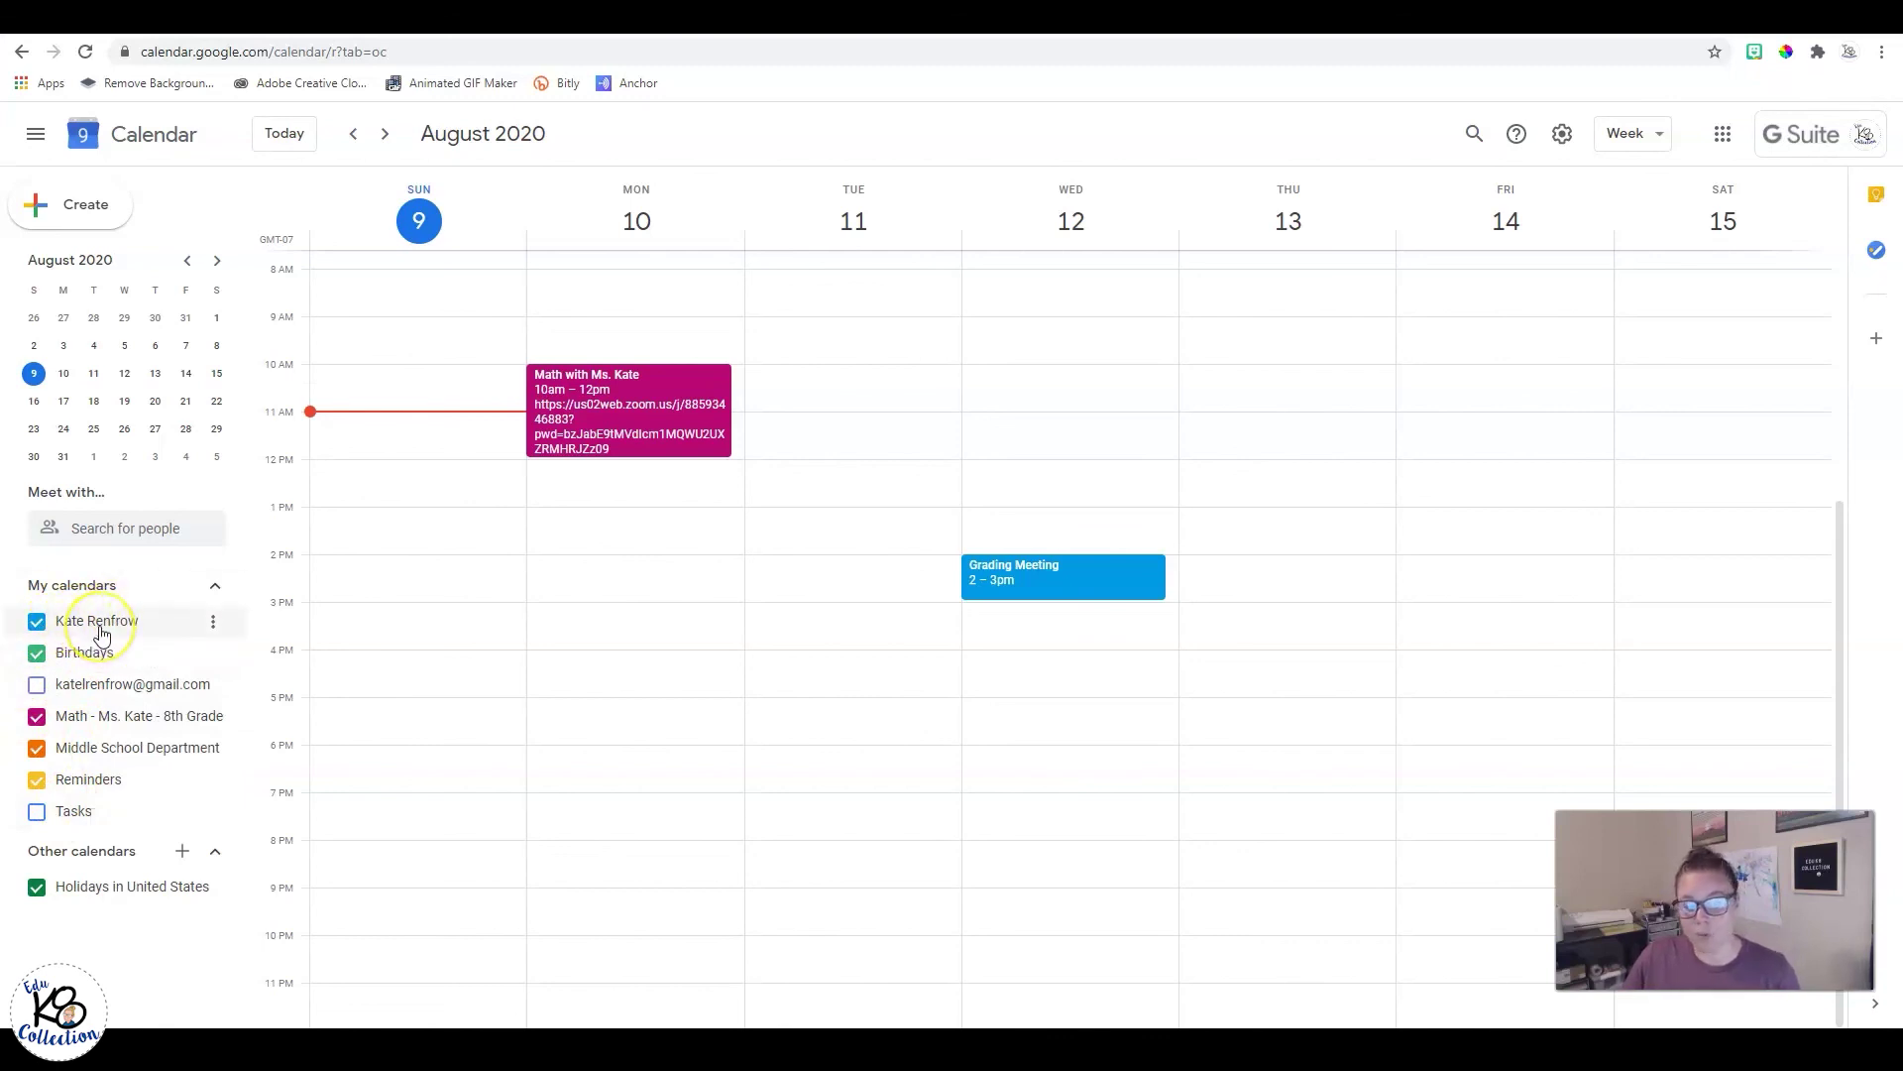
# Step: Hide and show again the 8th Grade math calendar and the personal calendar in the week view
pyautogui.click(35, 721)
pyautogui.click(35, 721)
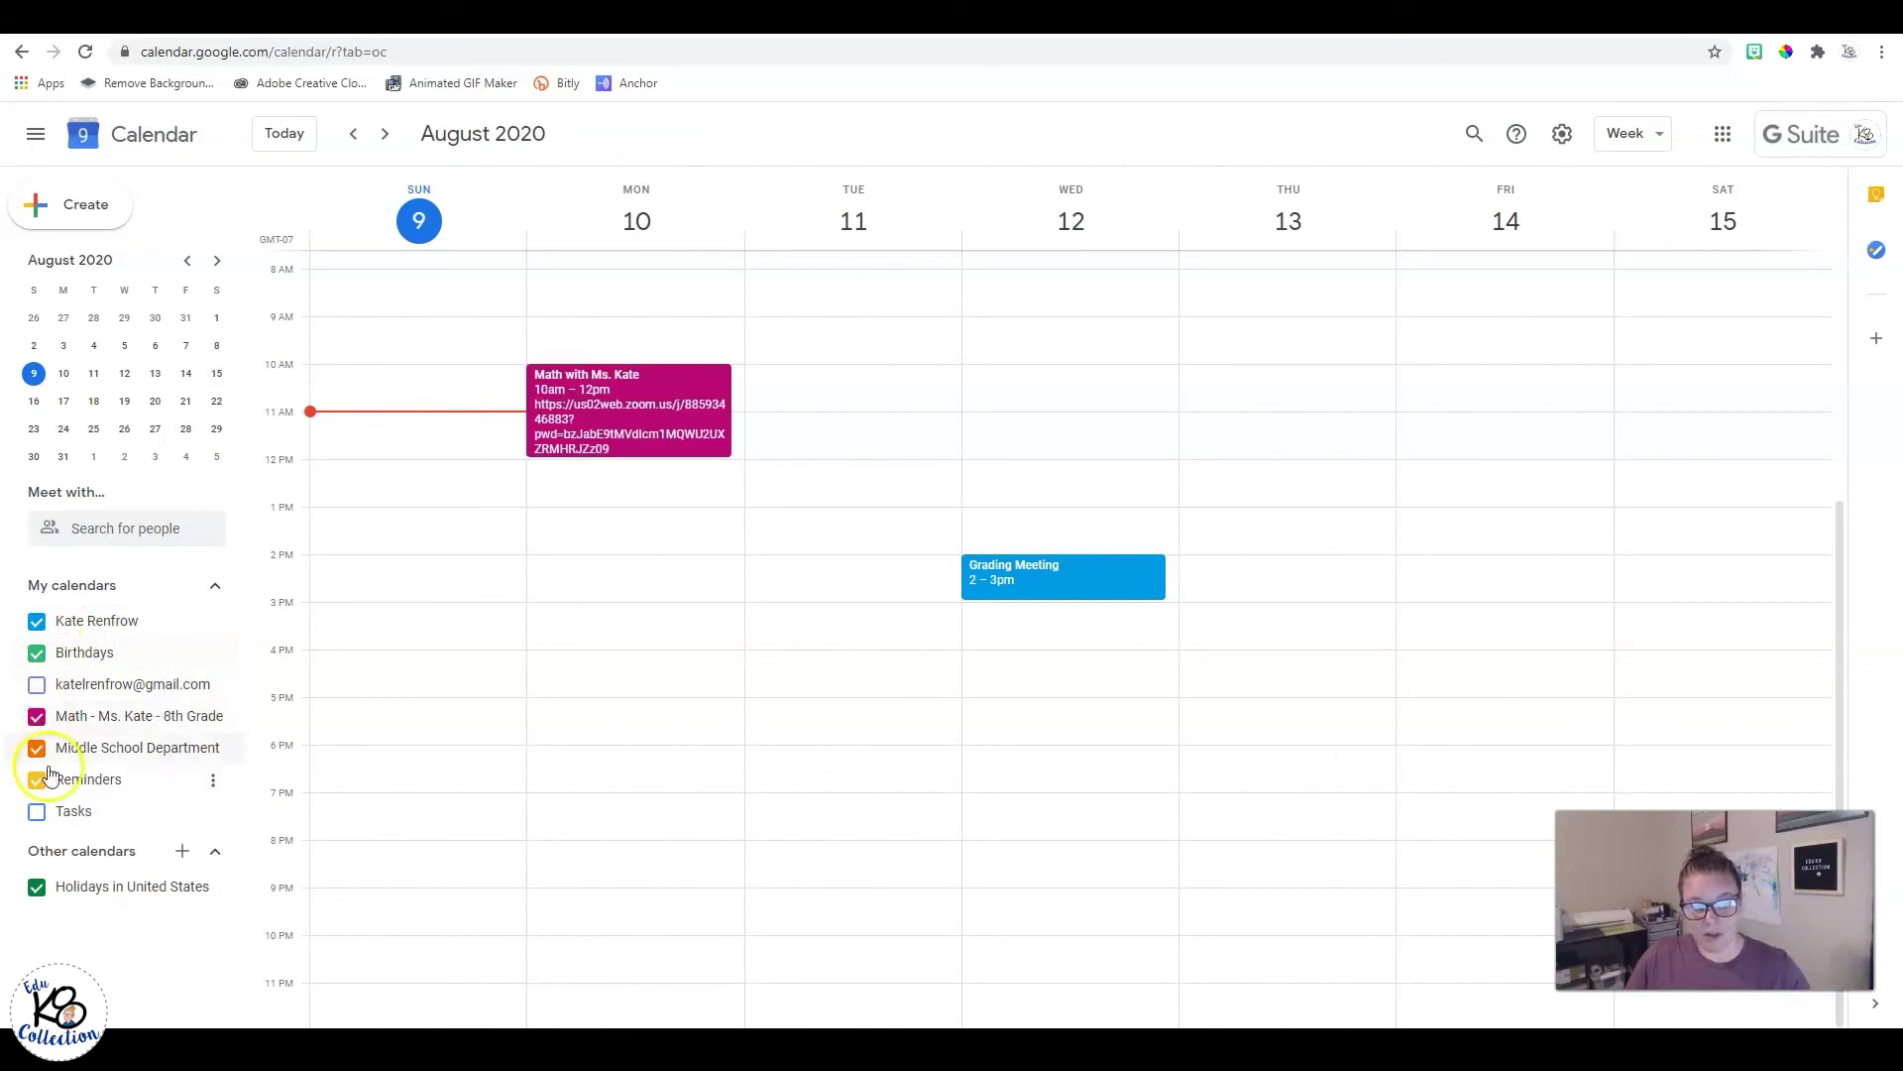
pyautogui.click(40, 622)
pyautogui.click(41, 623)
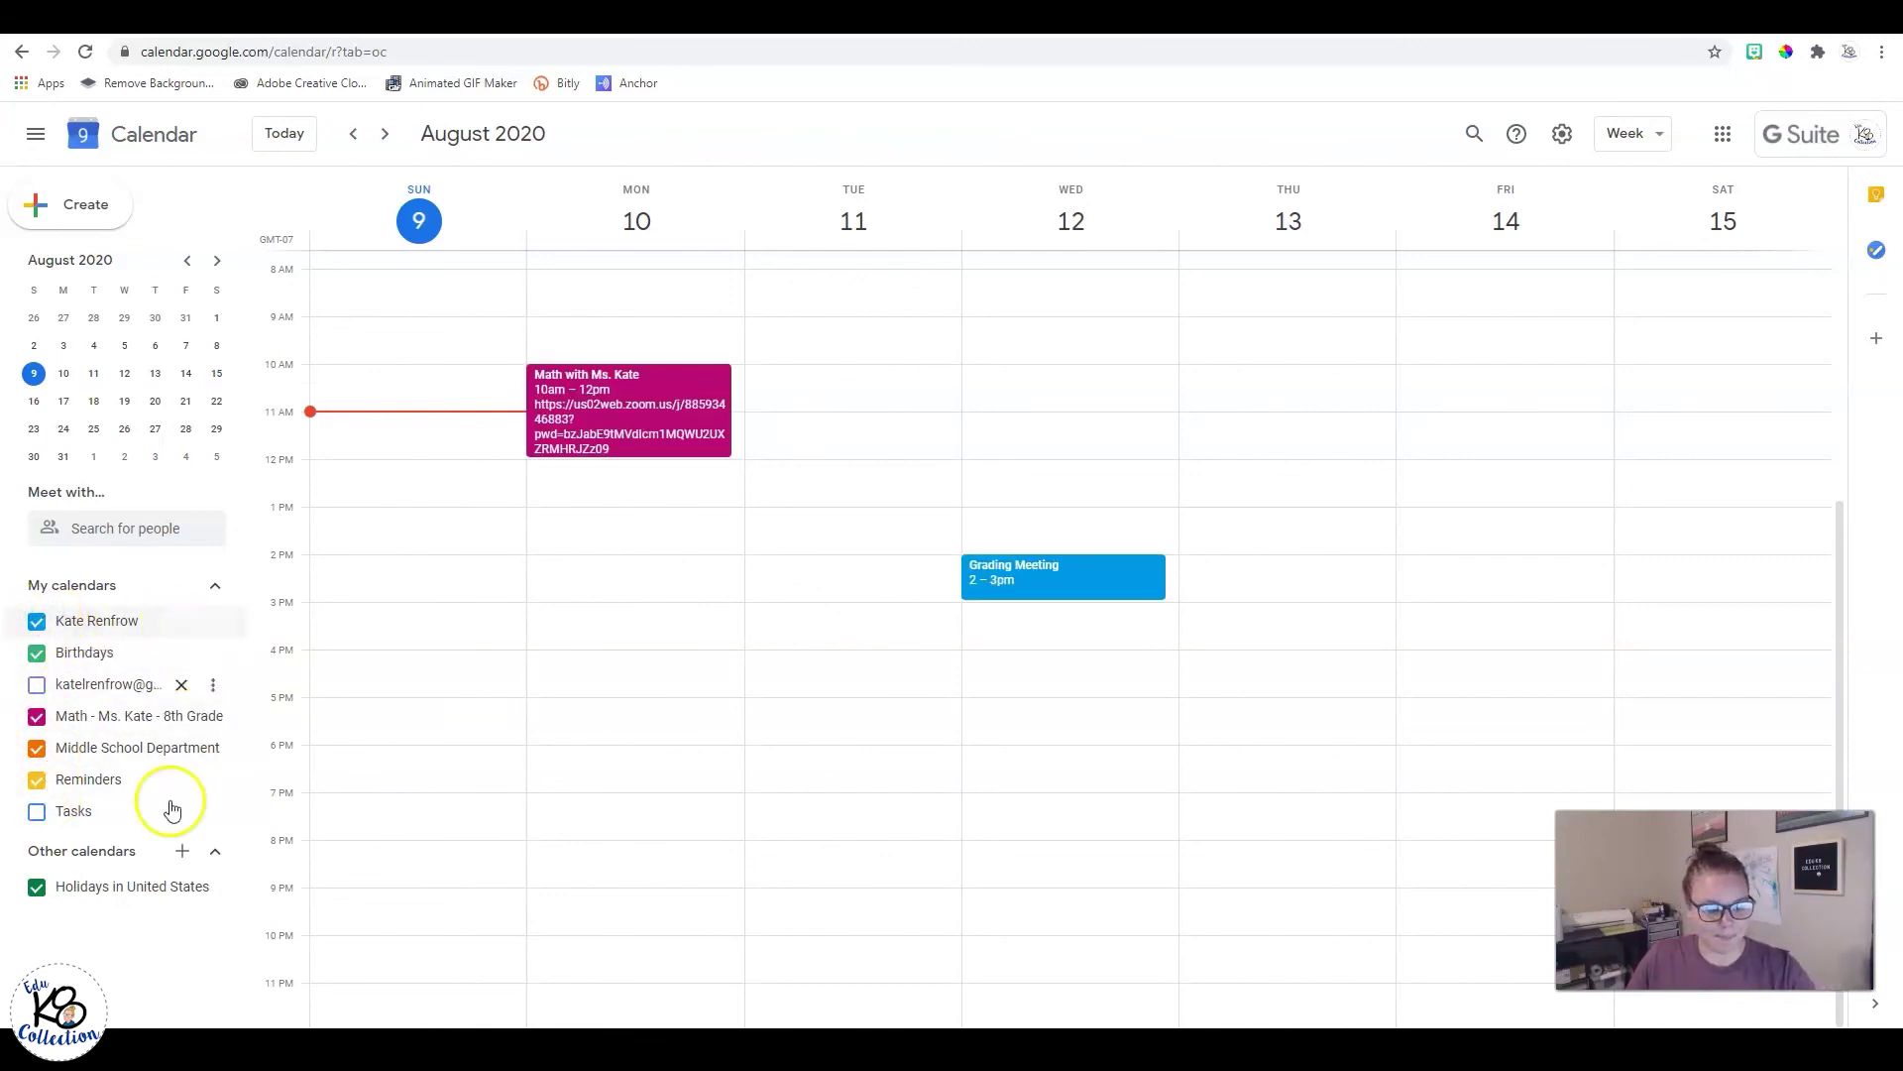